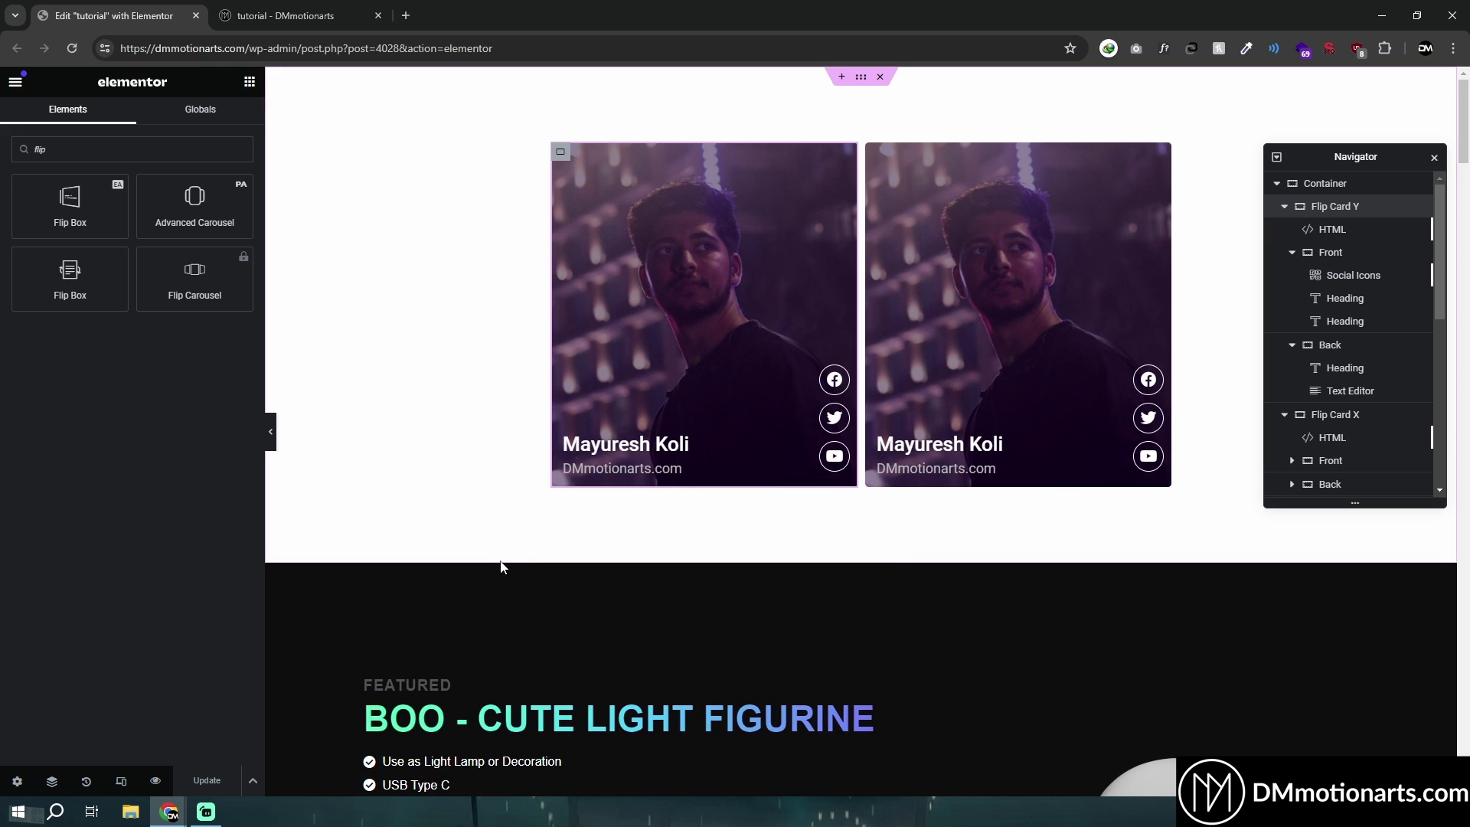
- Add a Flip Box widget to a new section directly below the two flip cards
click(842, 553)
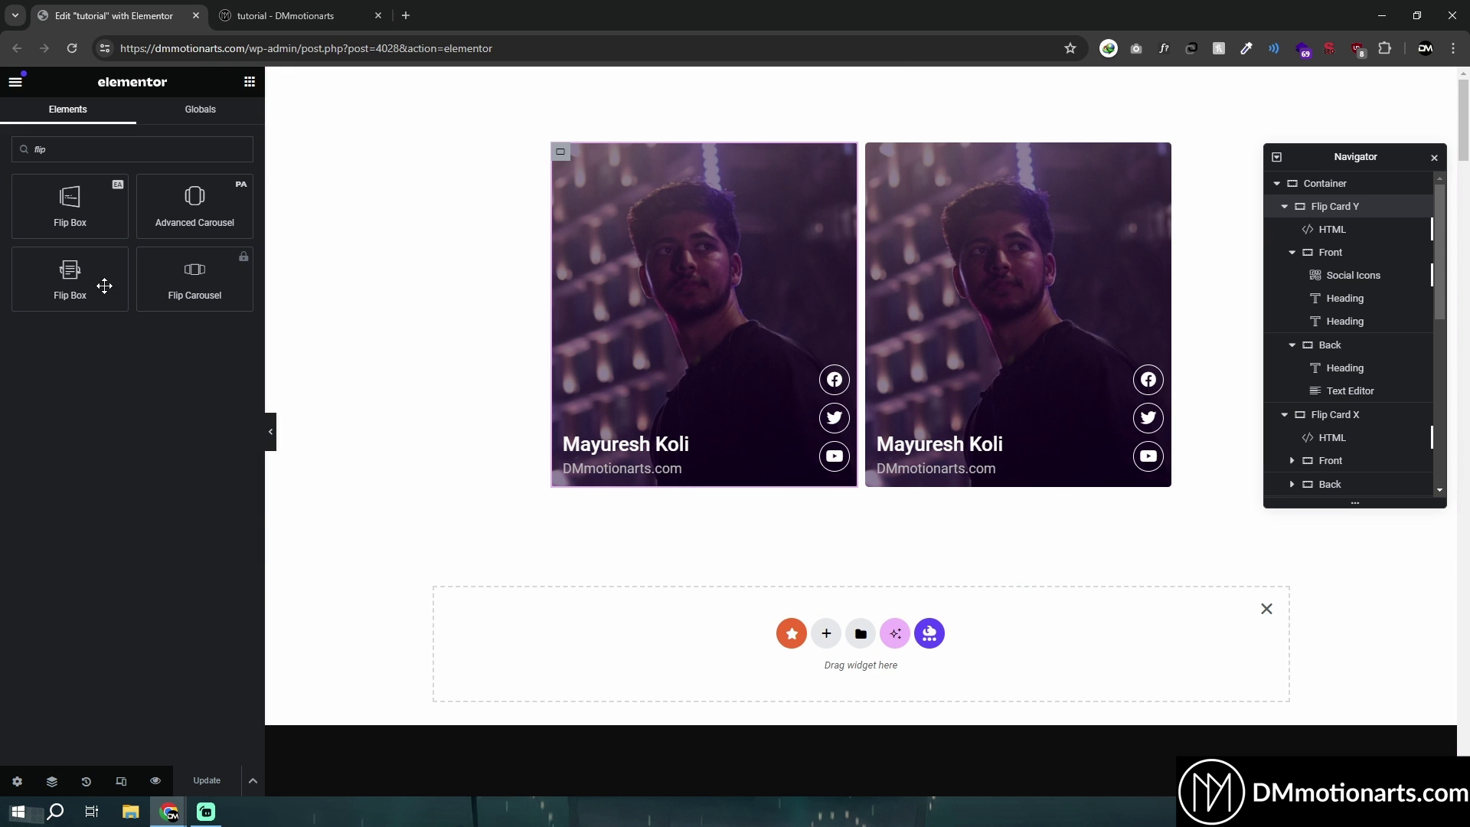
drag(64, 274, 939, 623)
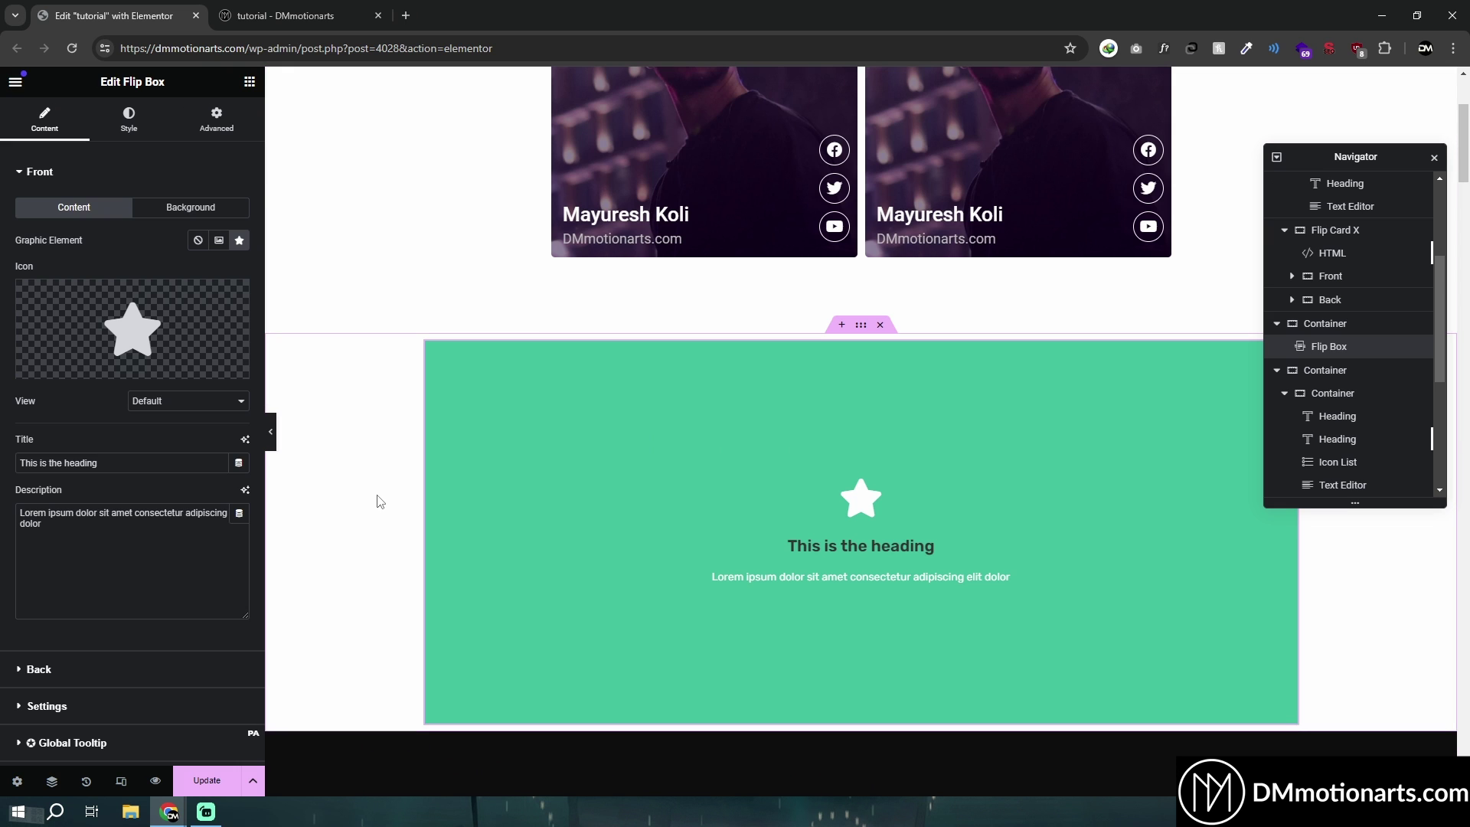
mouse_move(99, 337)
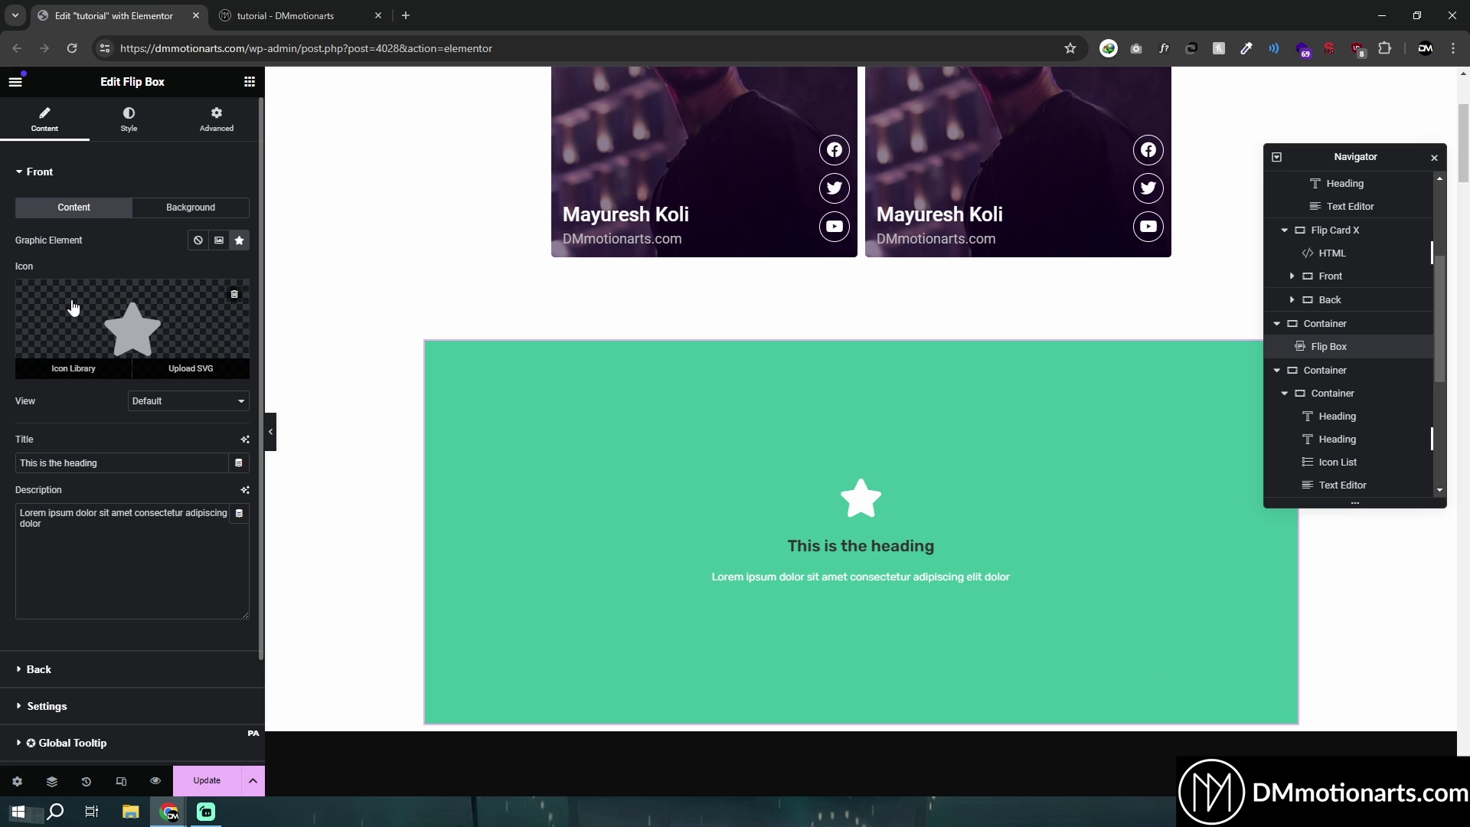
triple_click(138, 517)
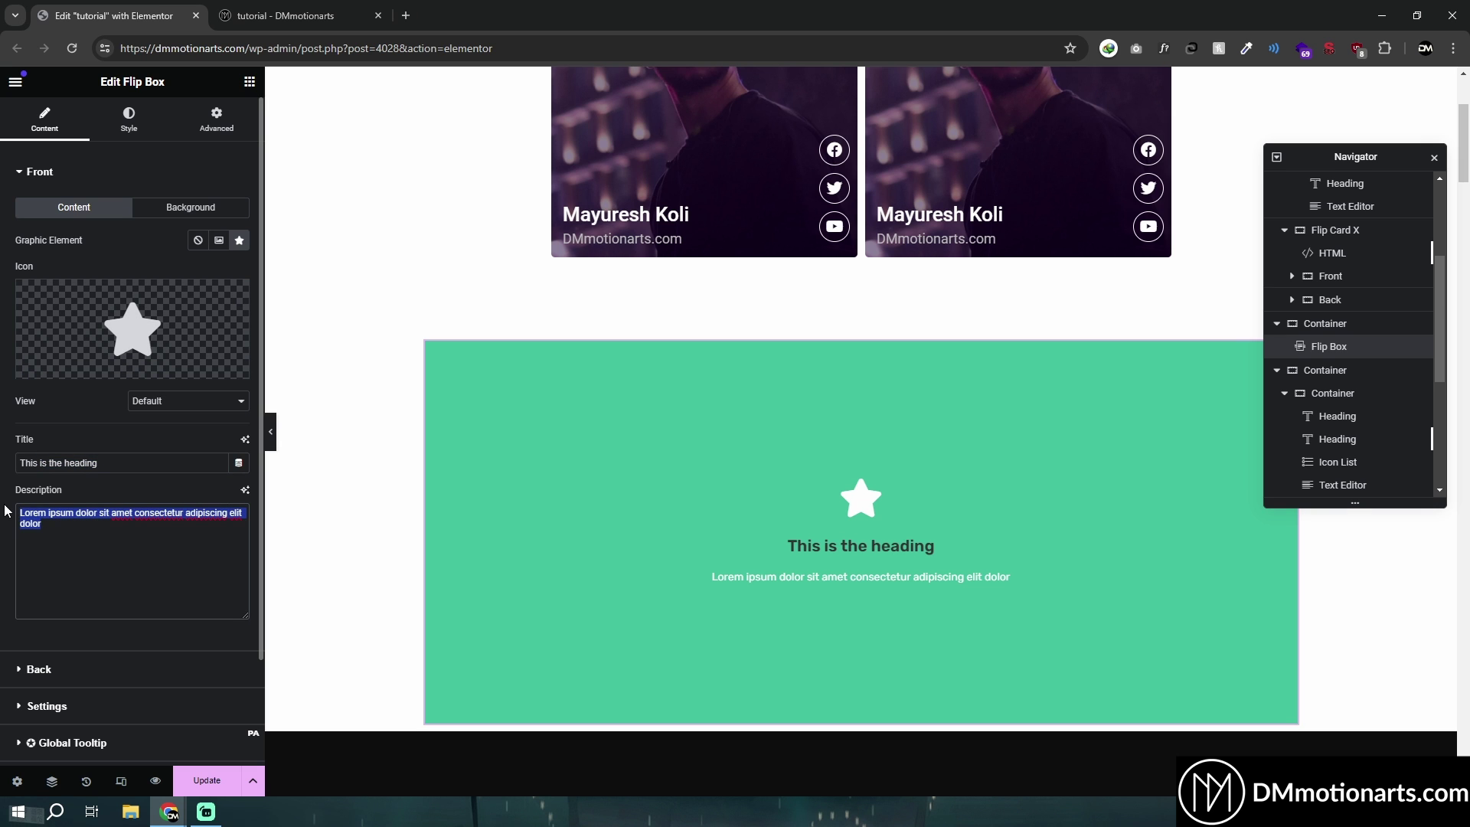
click(138, 517)
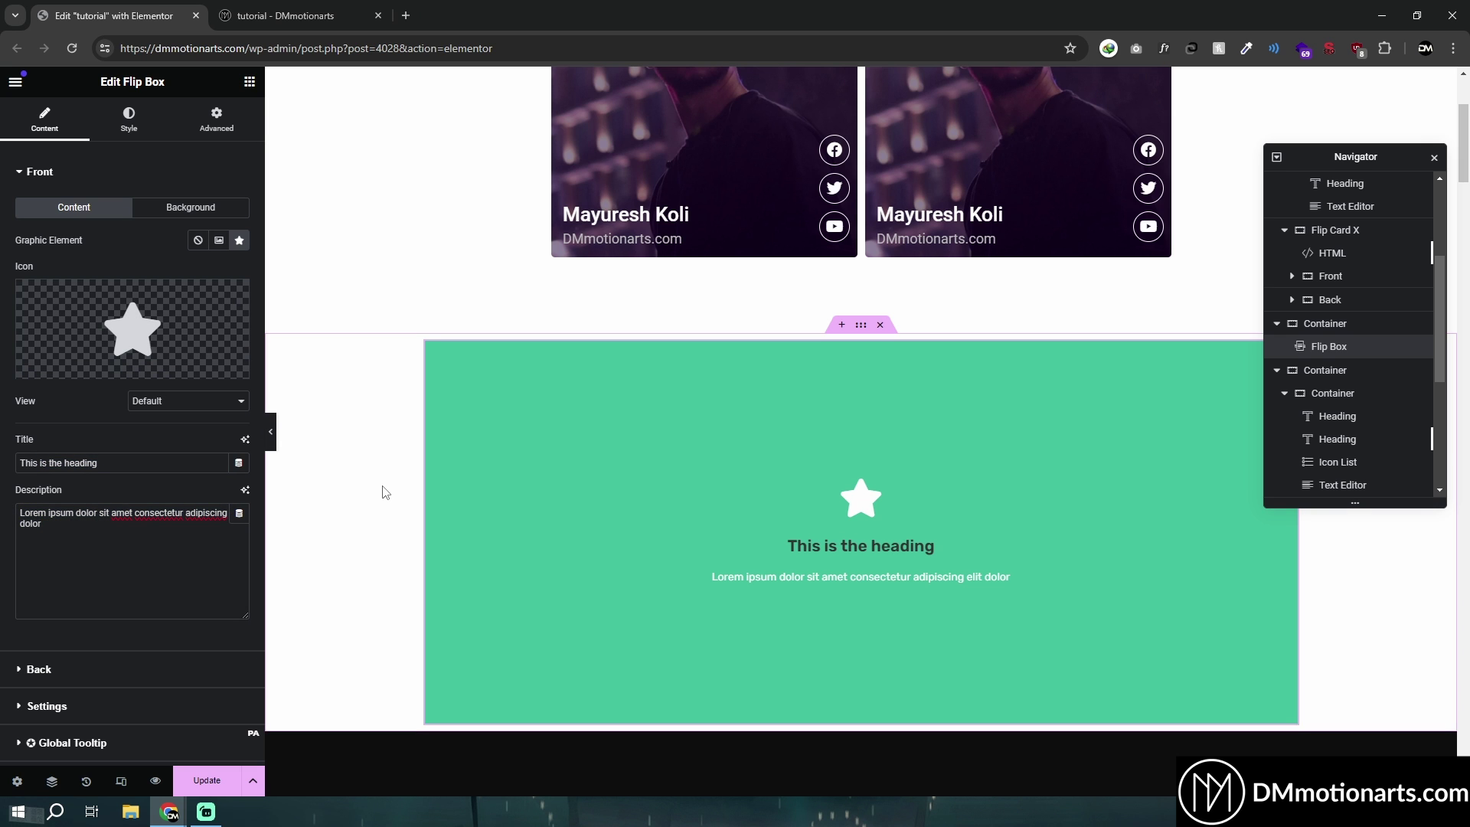
- Enable 3D depth in the flip box settings, and delete the trial flip box with its section
scroll(385, 491, up, 3)
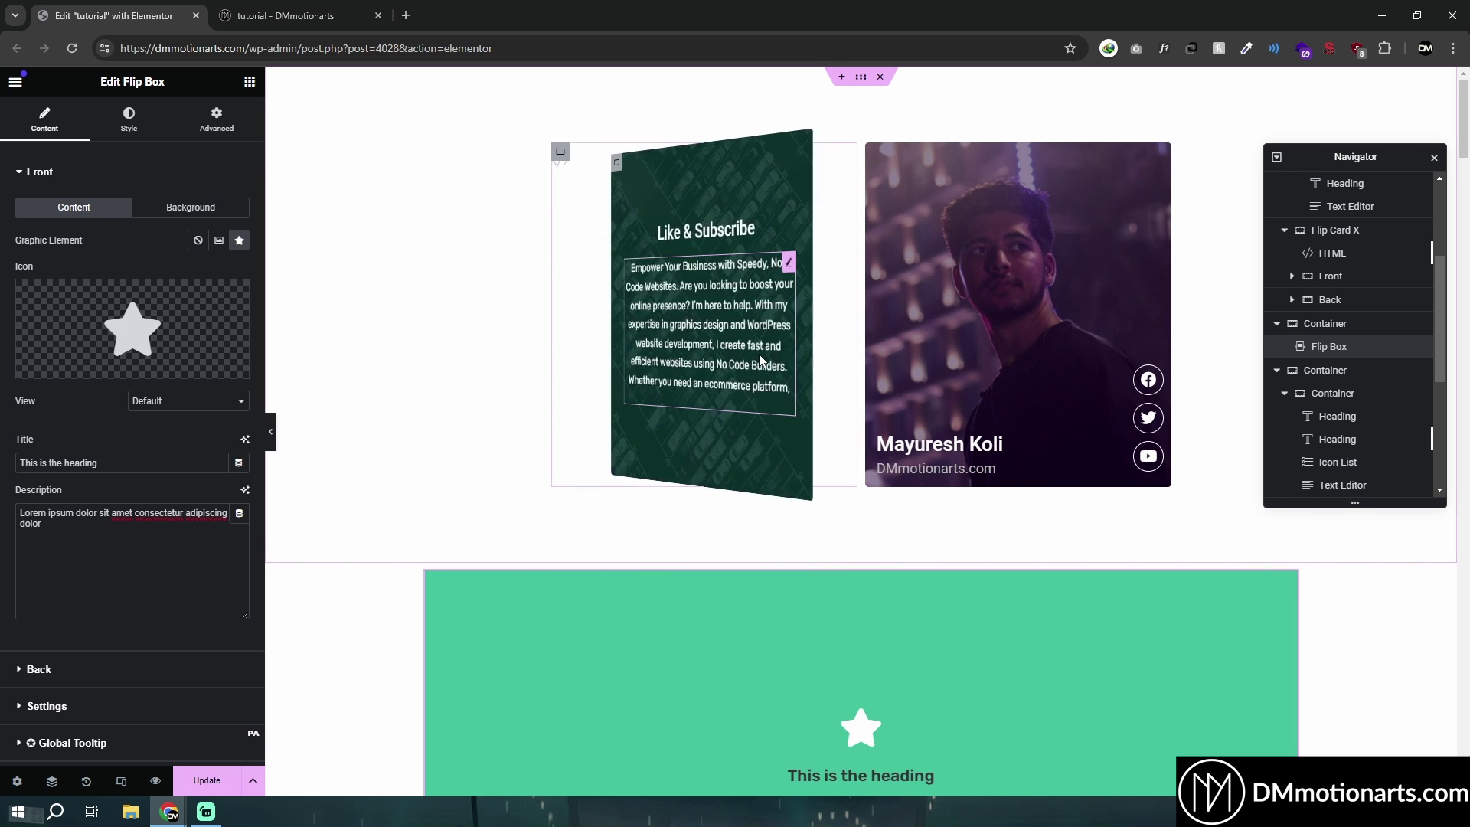
mouse_move(1059, 375)
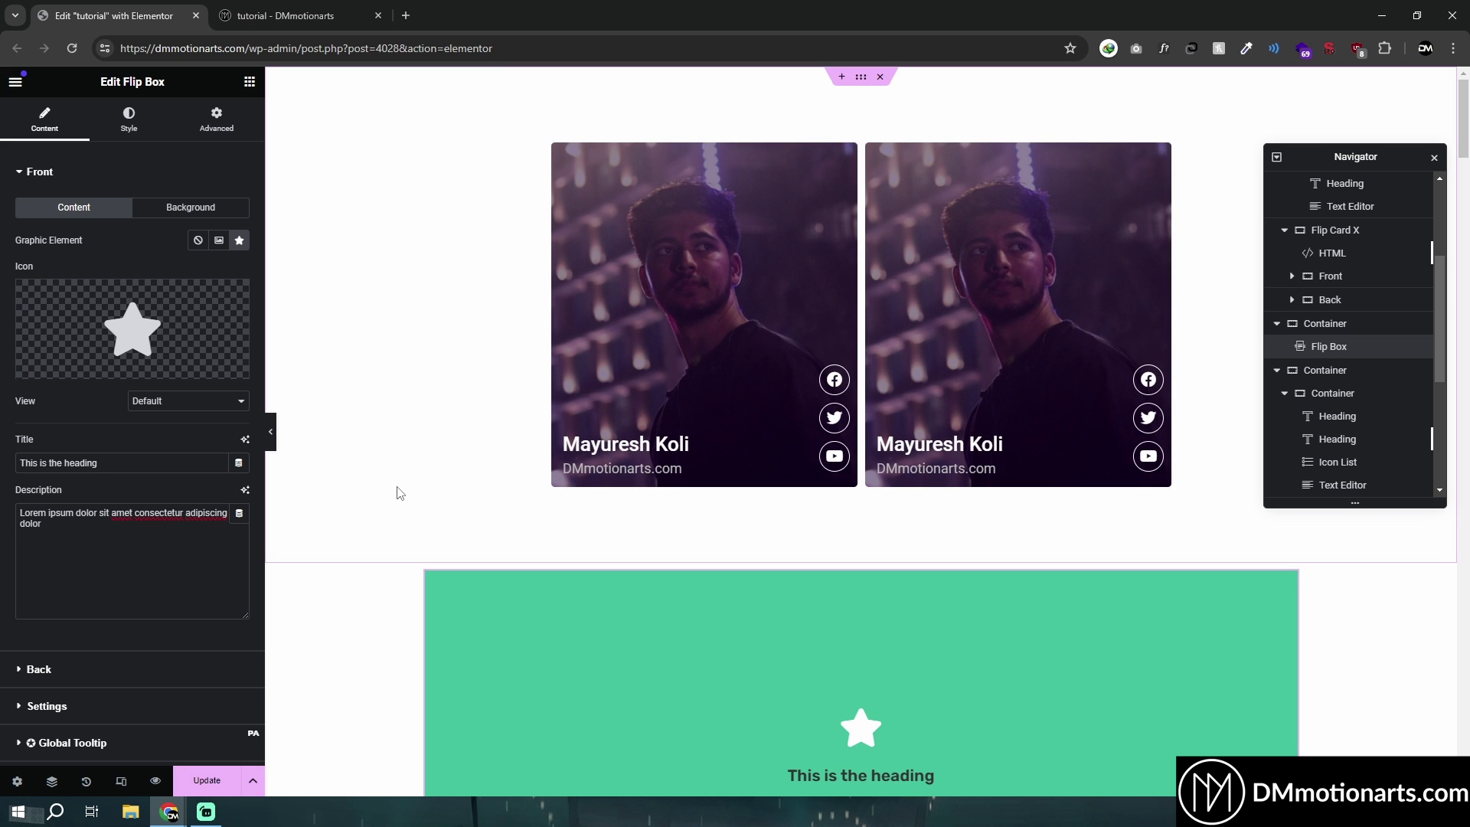
scroll(331, 515, down, 4)
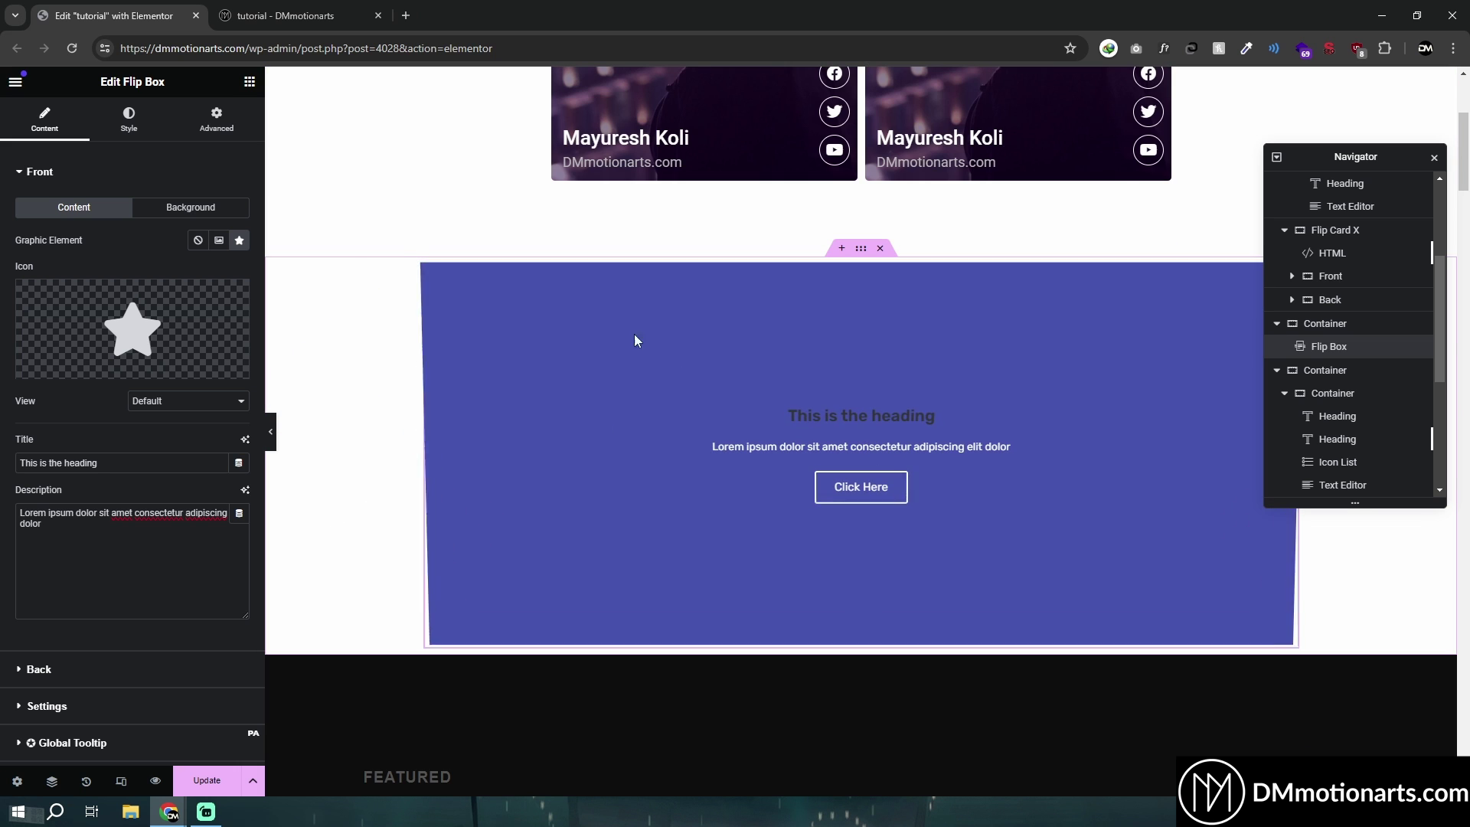
scroll(115, 498, down, 2)
click(34, 580)
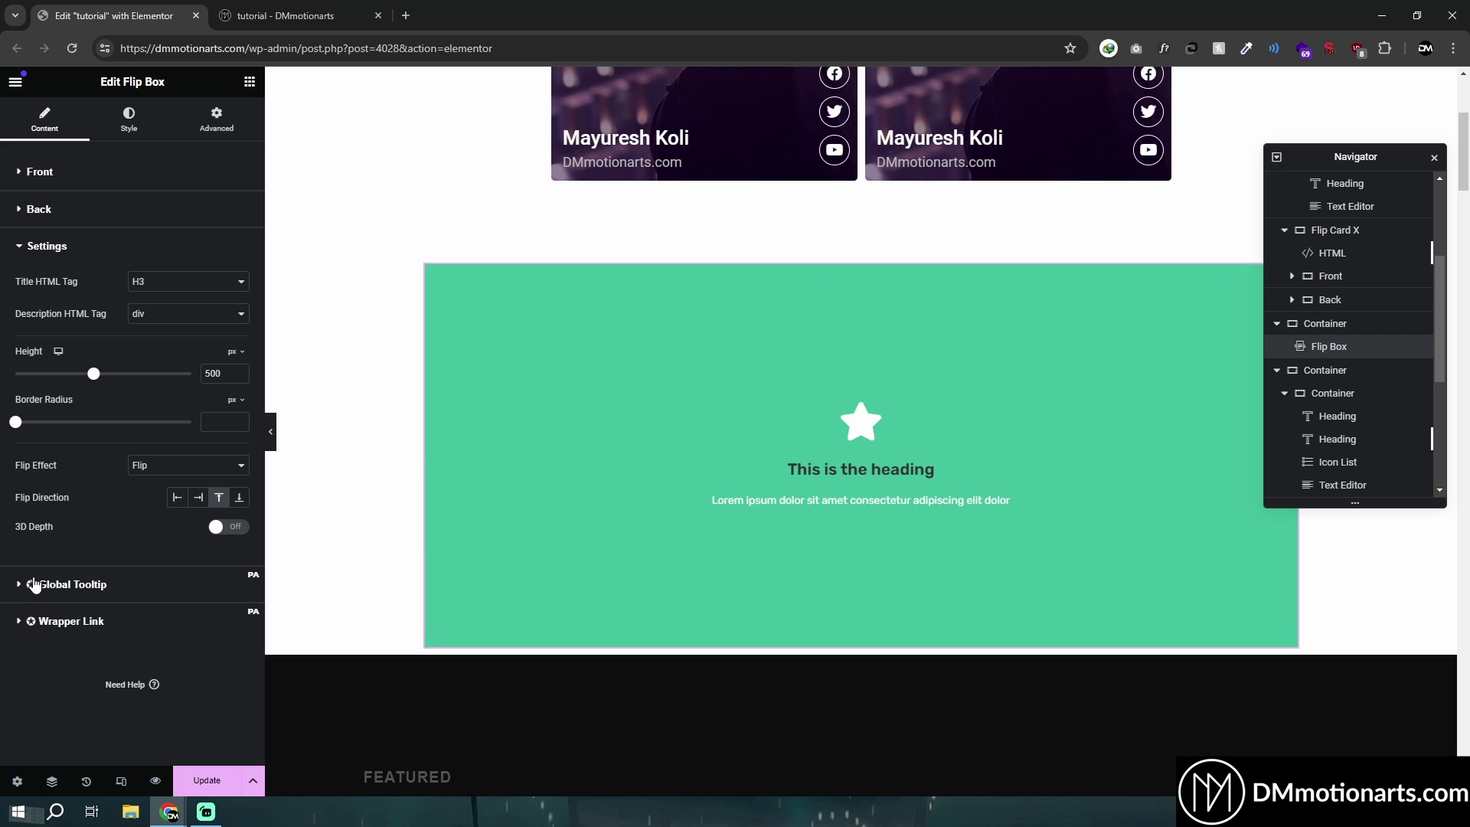
click(230, 527)
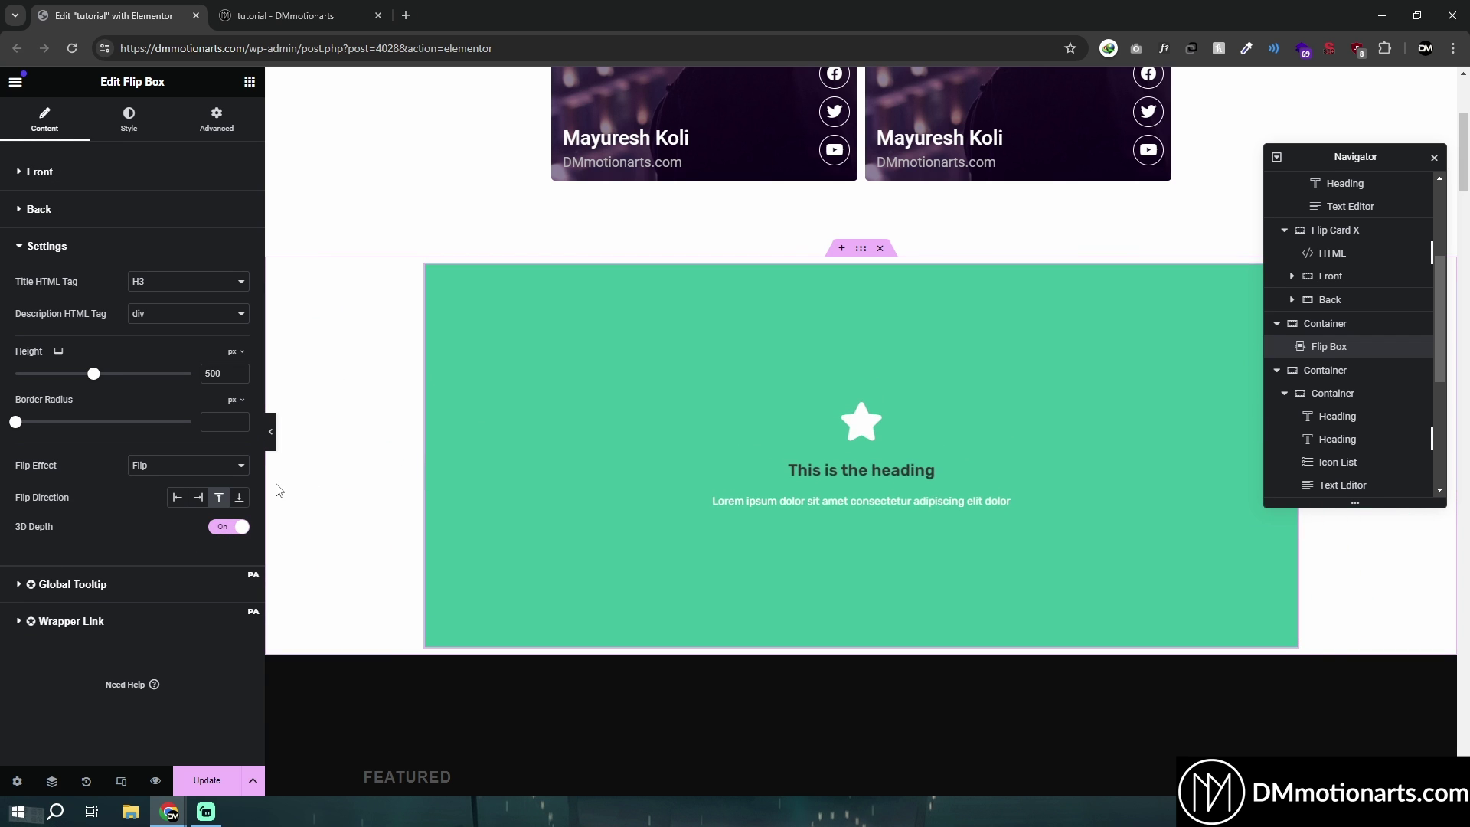
key(Delete)
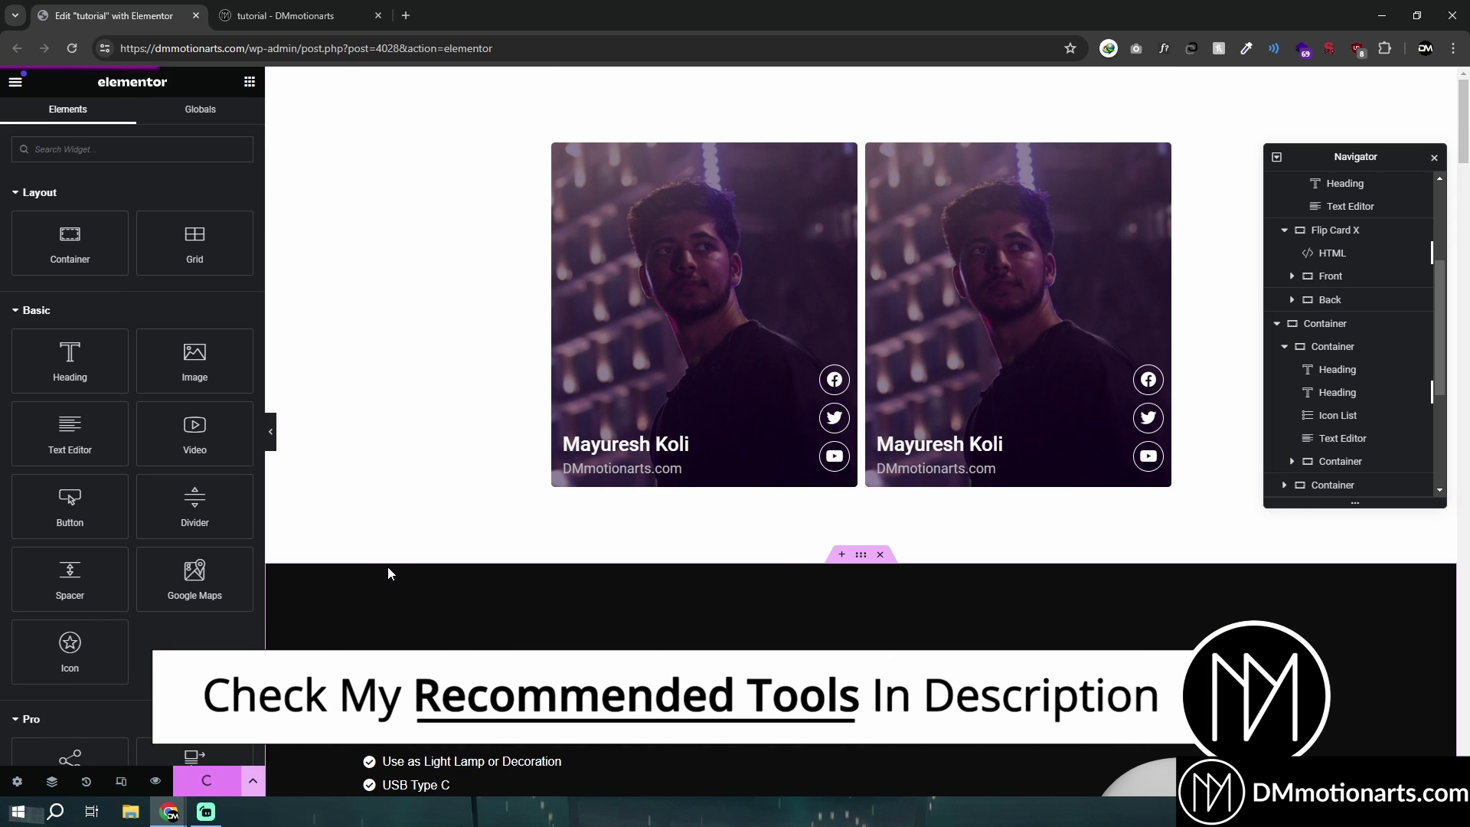
- Review the CSS code in the HTML widget of the Flip Card Y container
scroll(1321, 391, up, 5)
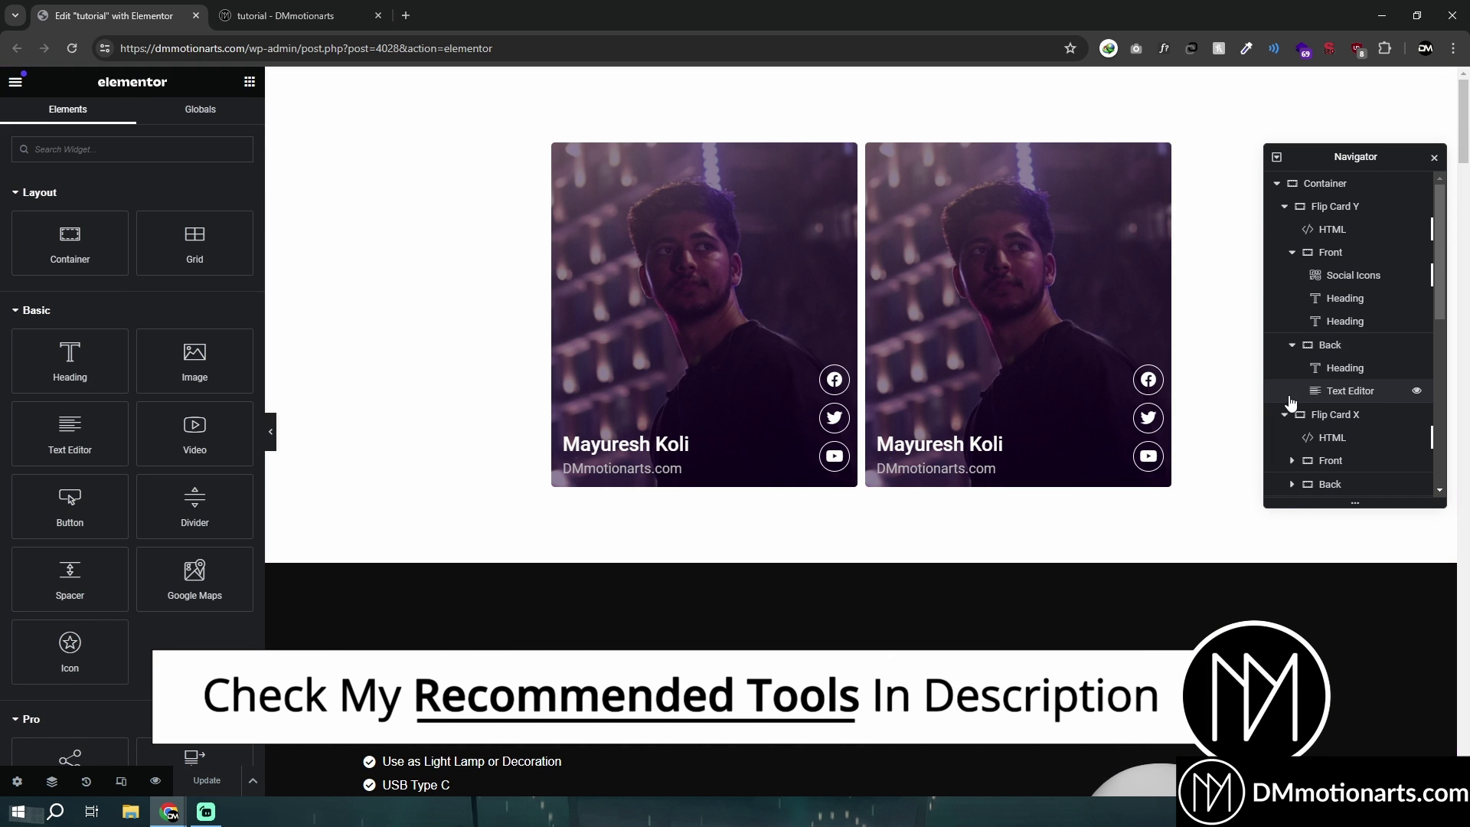
click(1333, 229)
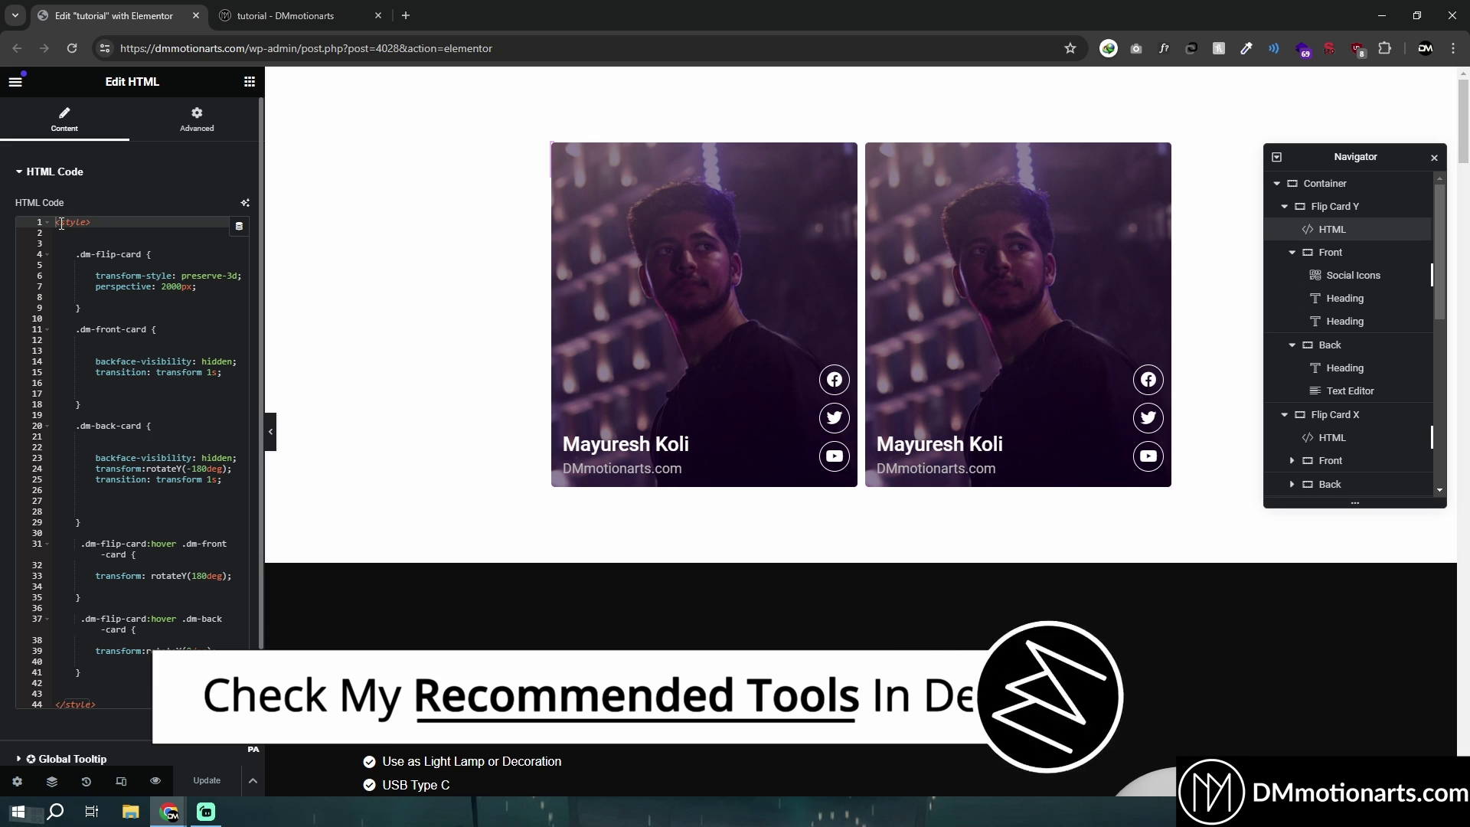
drag(57, 222, 164, 690)
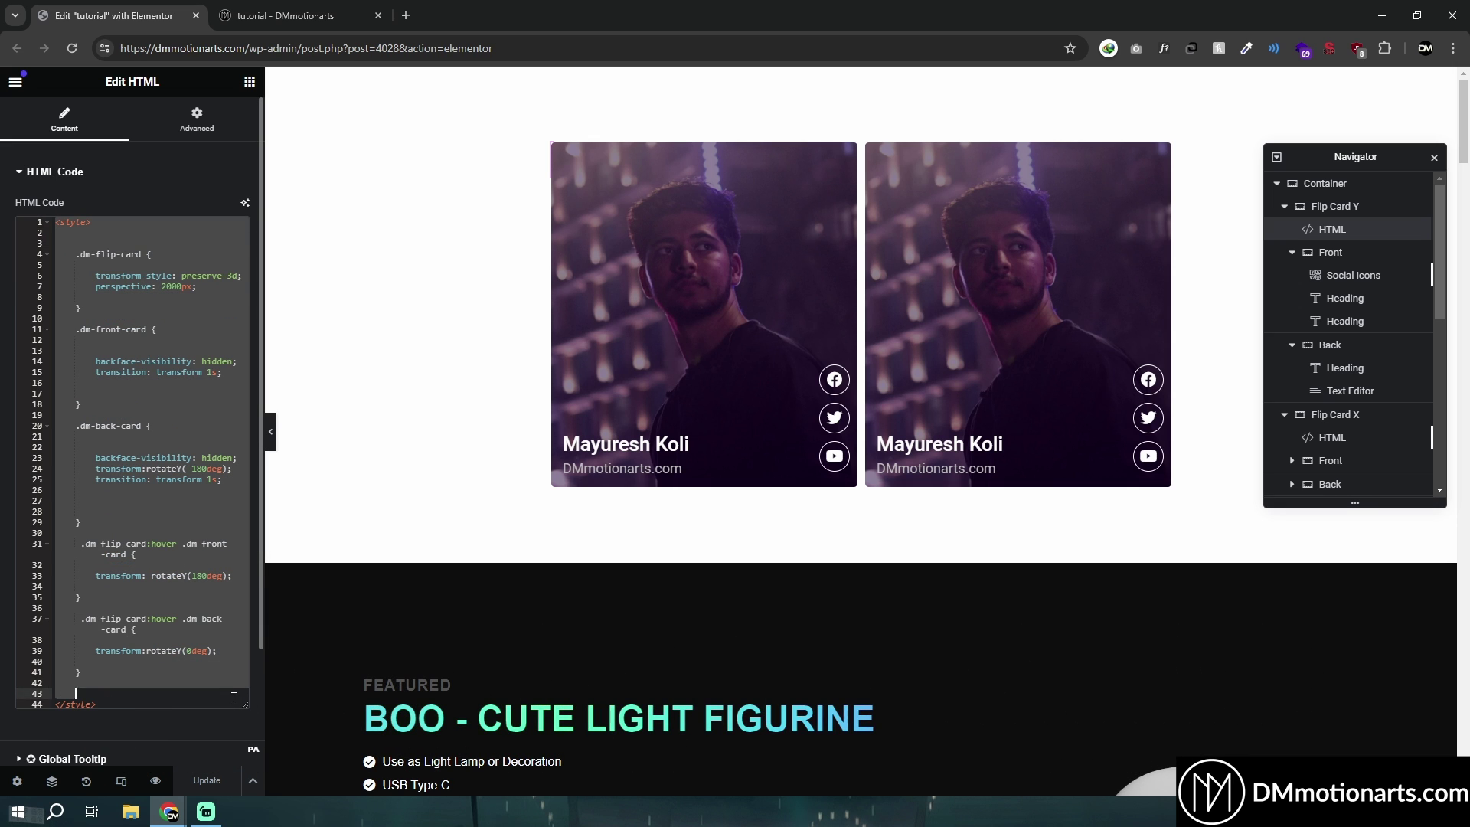
scroll(164, 639, down, 2)
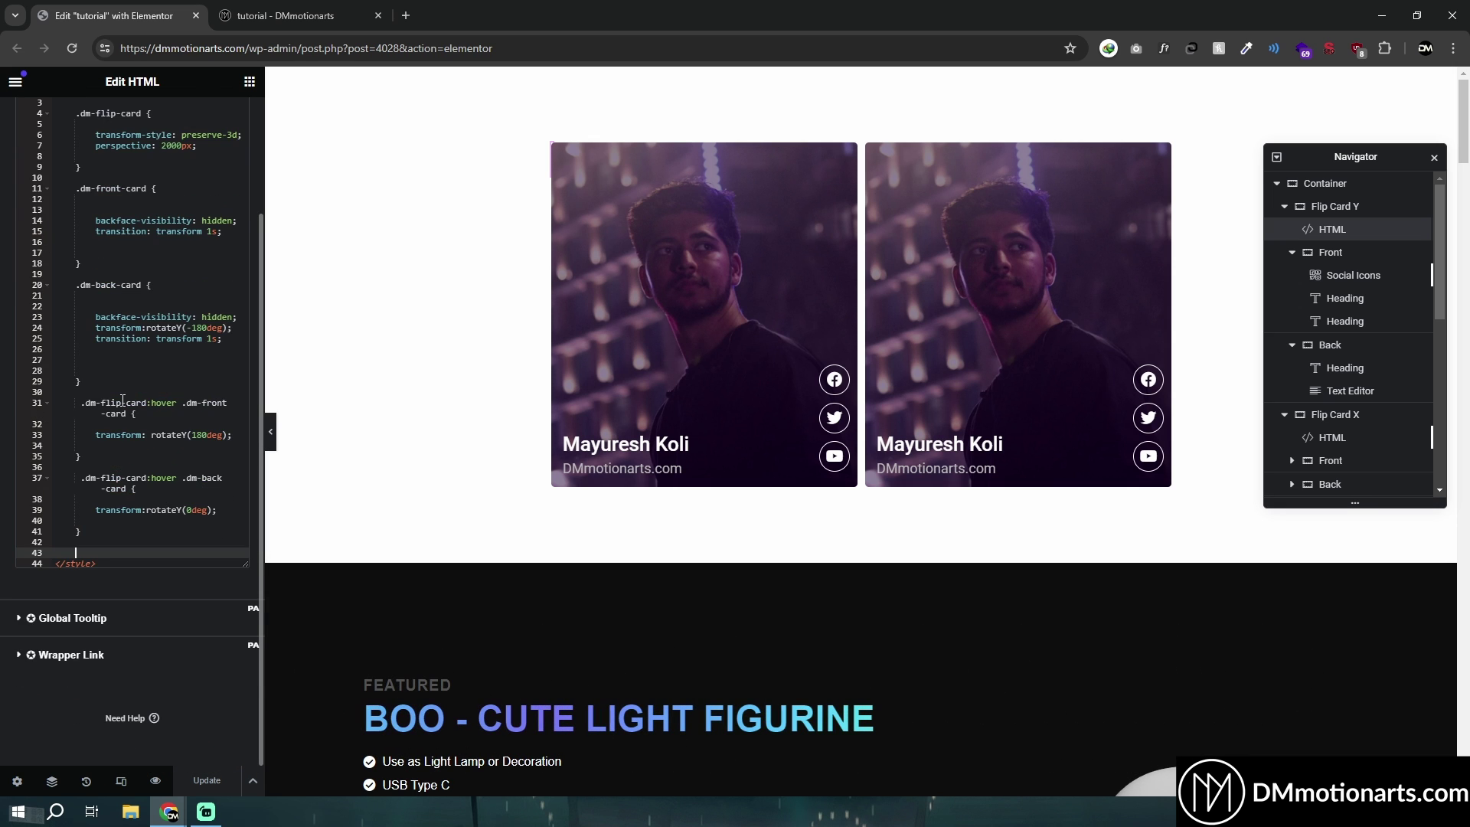
scroll(162, 427, up, 2)
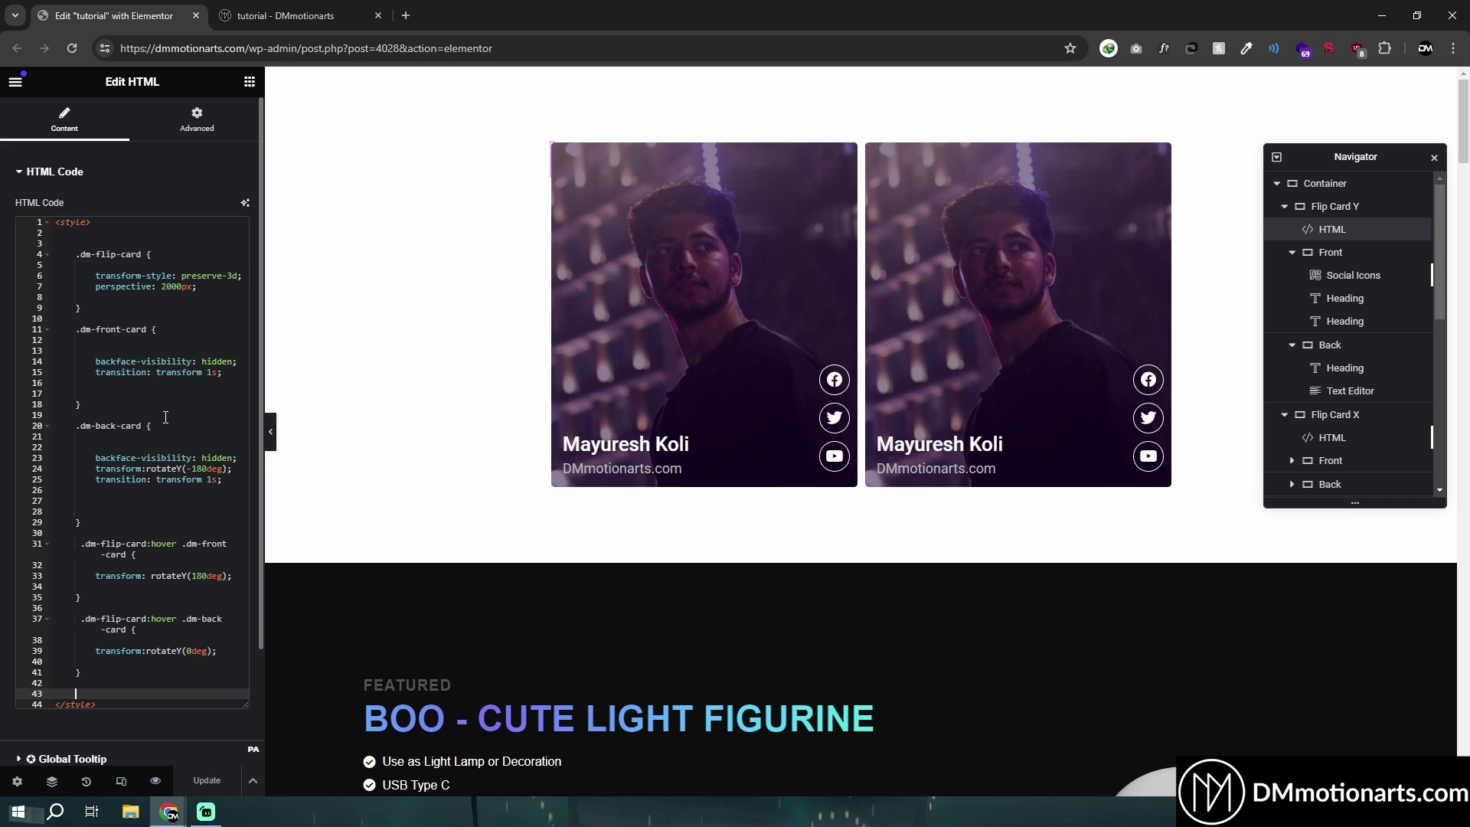
click(111, 704)
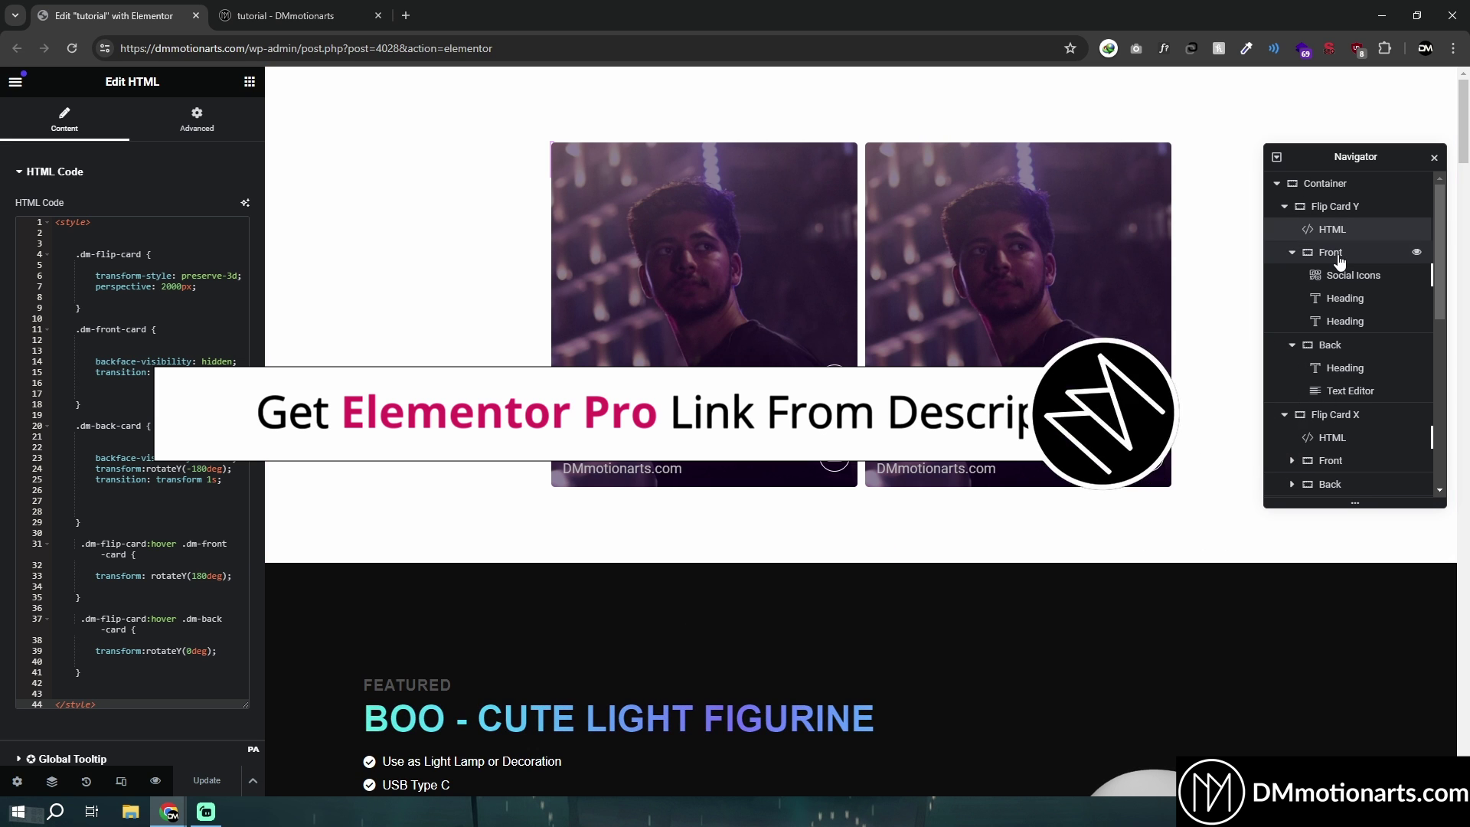
- Check the Custom CSS field and the layout settings of the Flip Card Y container
click(1333, 208)
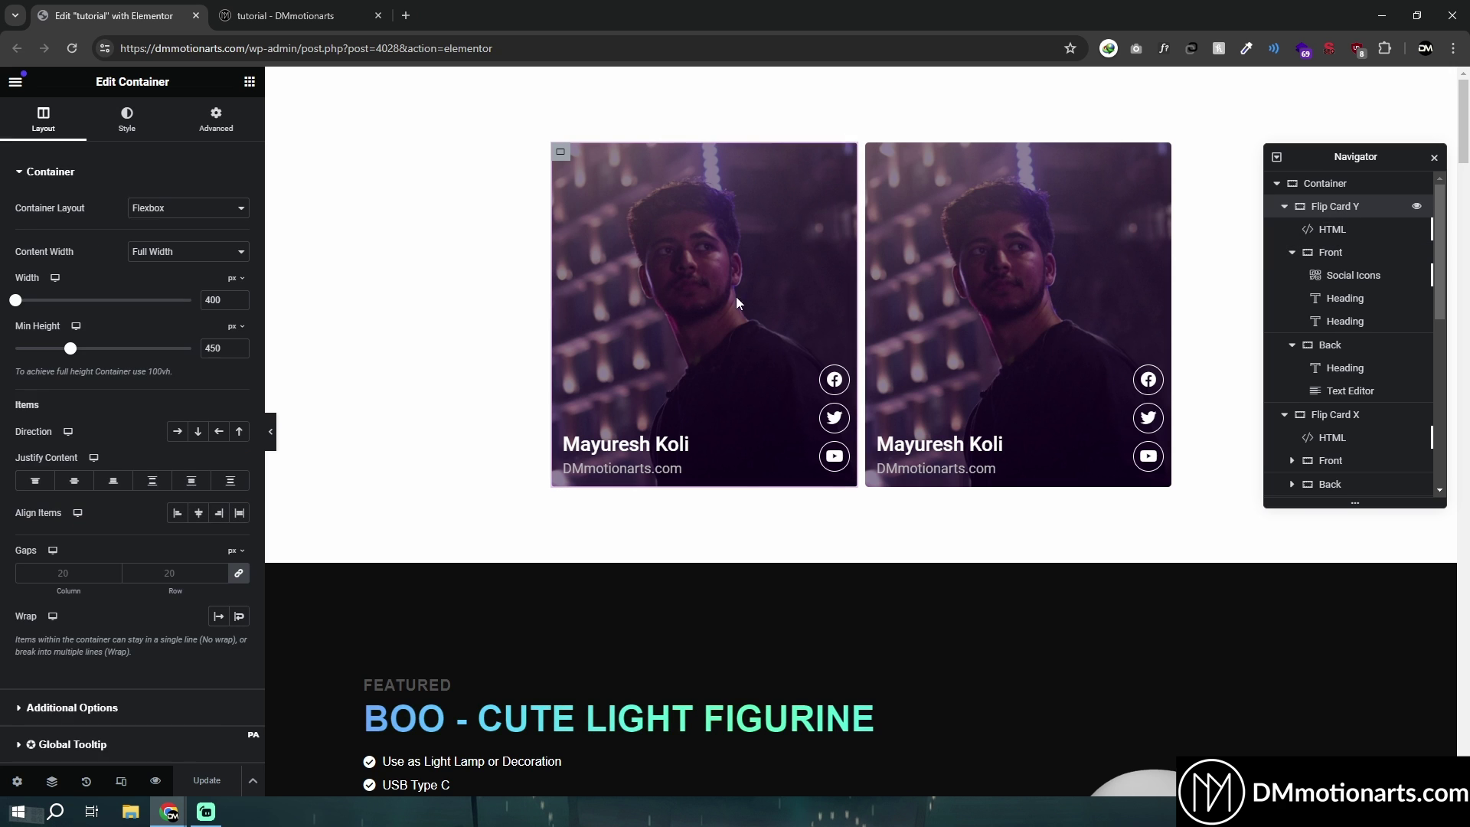
click(216, 119)
click(69, 656)
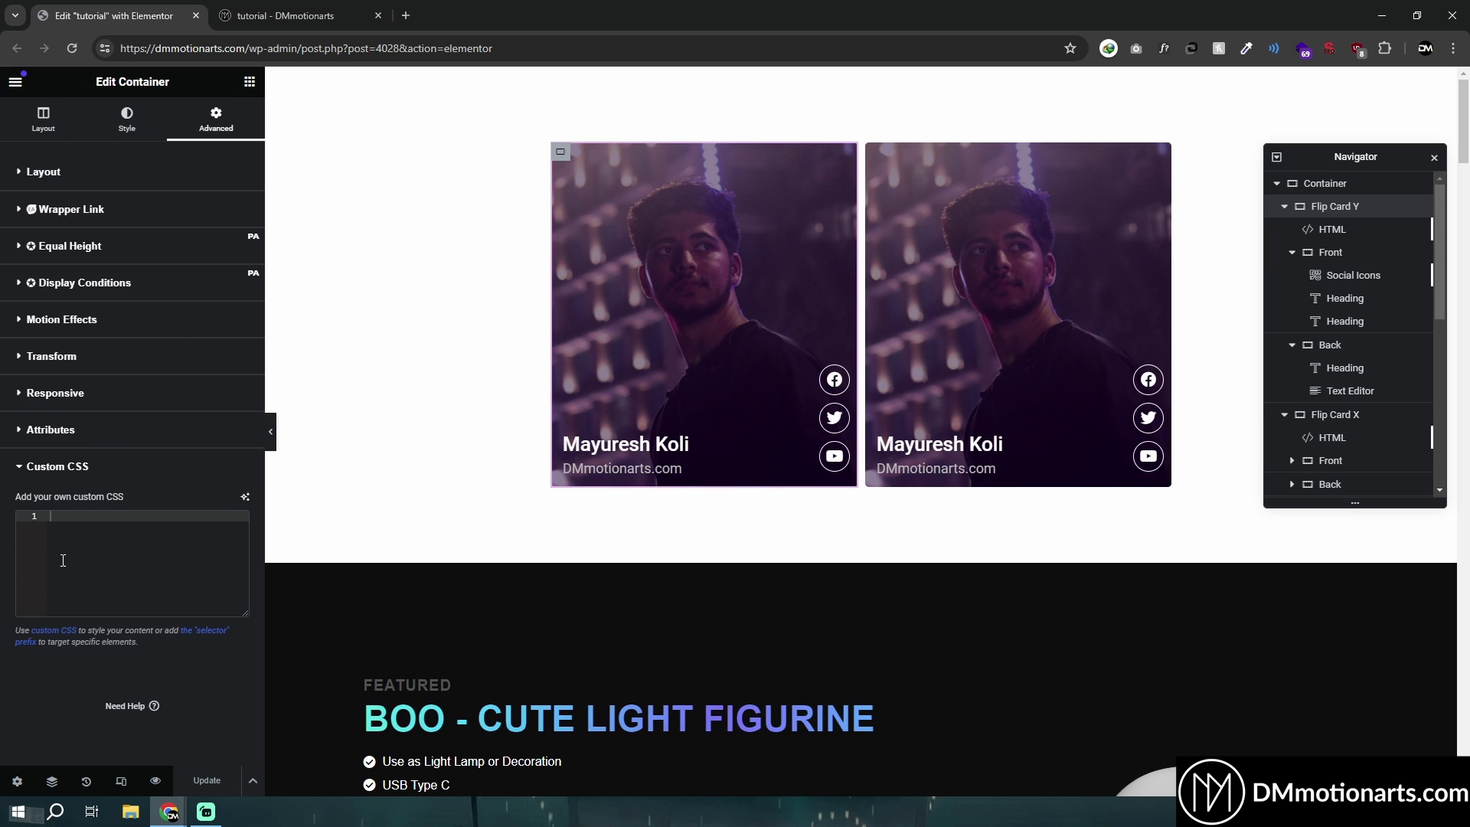
click(163, 572)
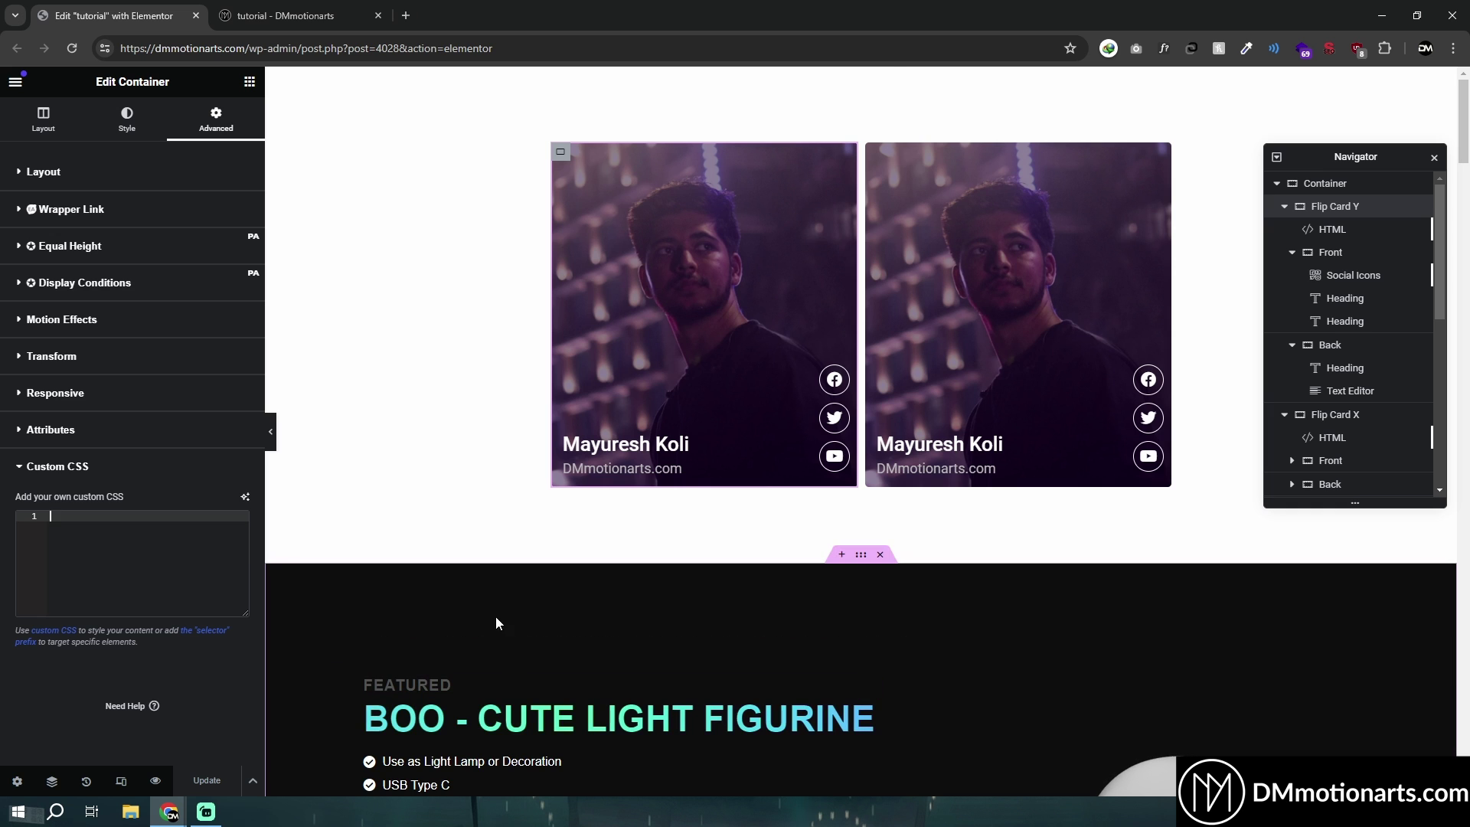
click(43, 120)
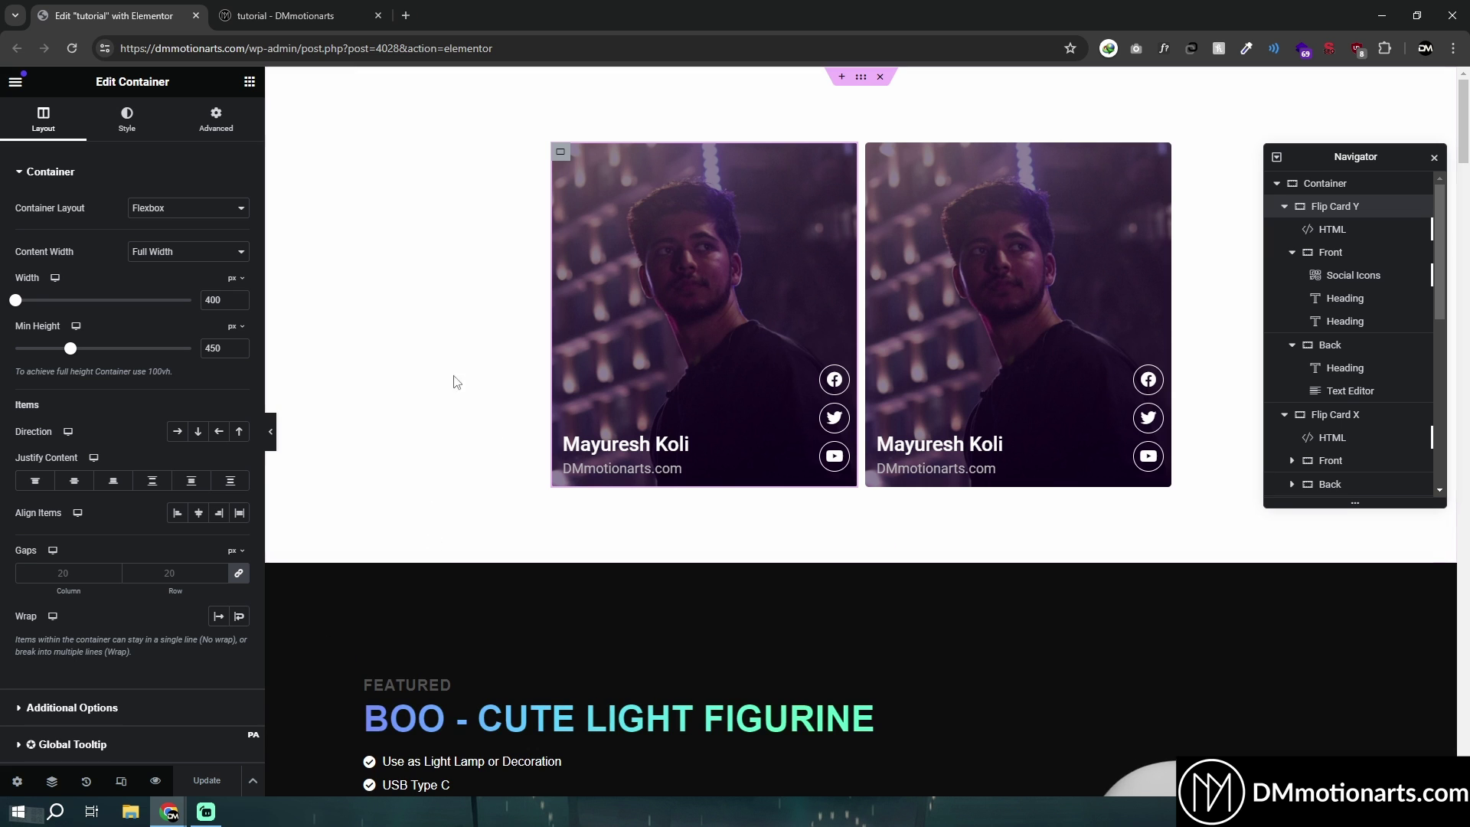
- Add a single-column Flexbox container between the flip cards section and the featured product section
scroll(440, 158, down, 2)
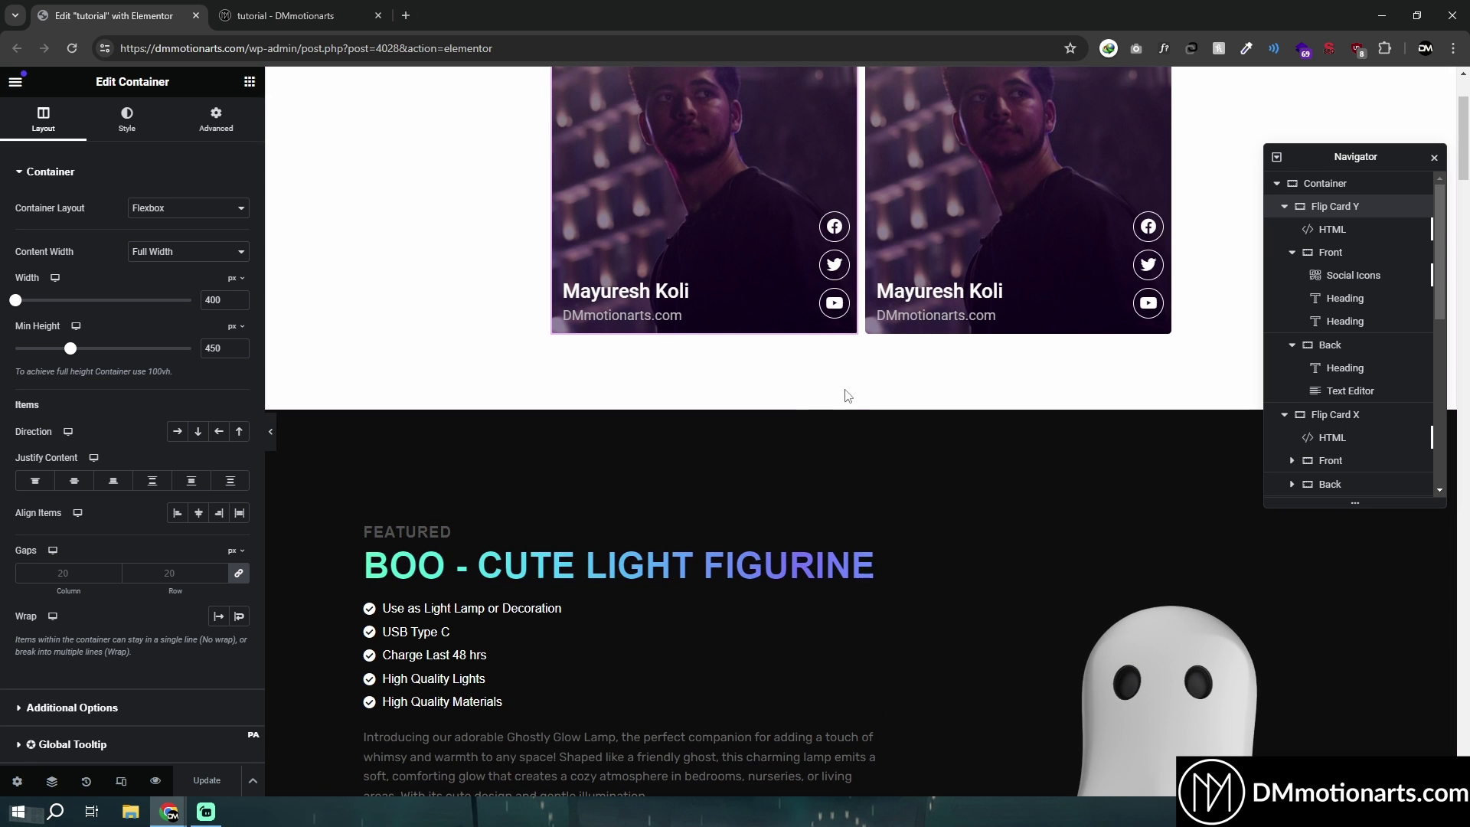
click(842, 414)
click(791, 480)
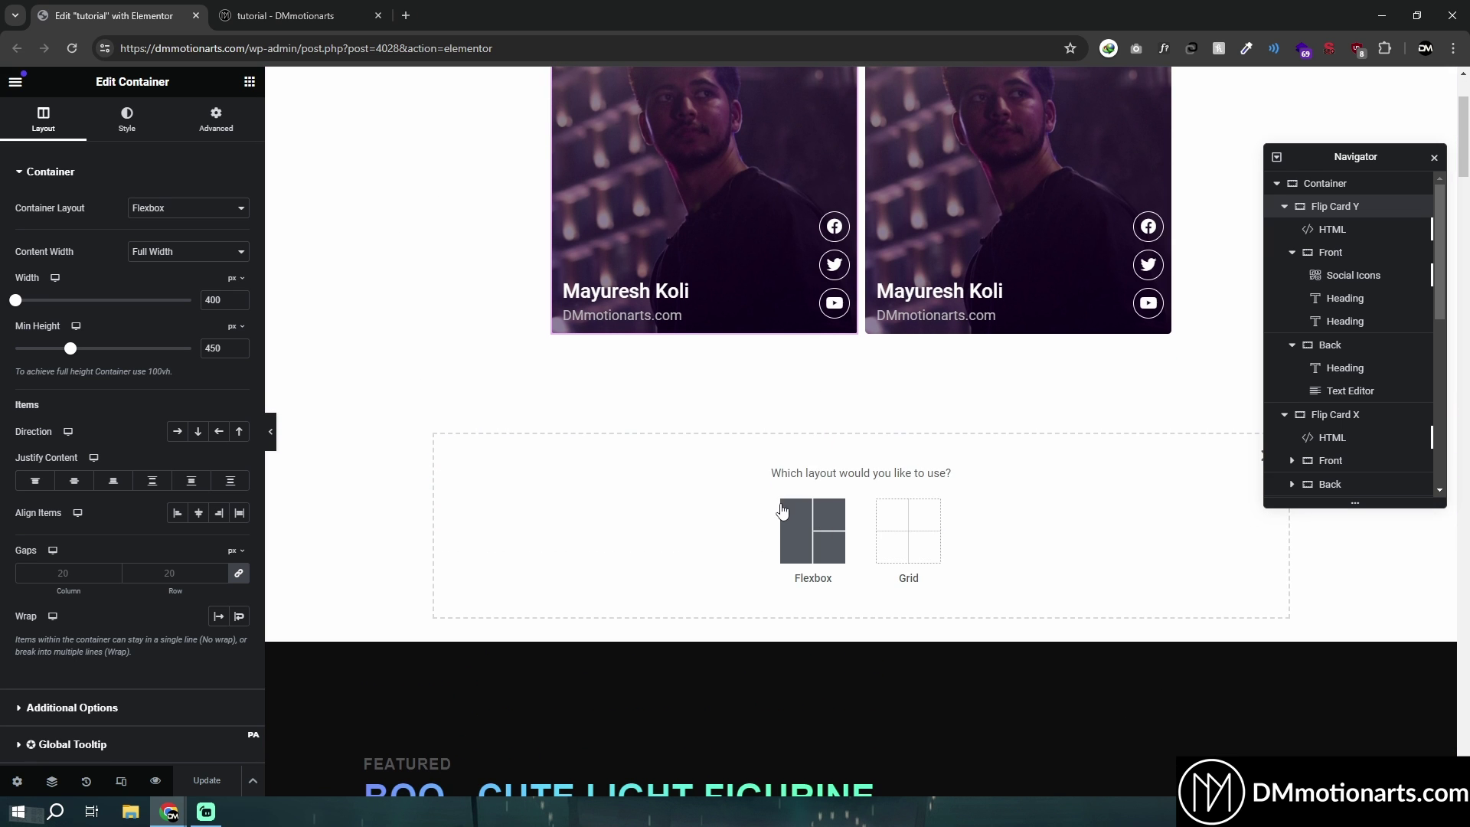
click(812, 526)
click(650, 514)
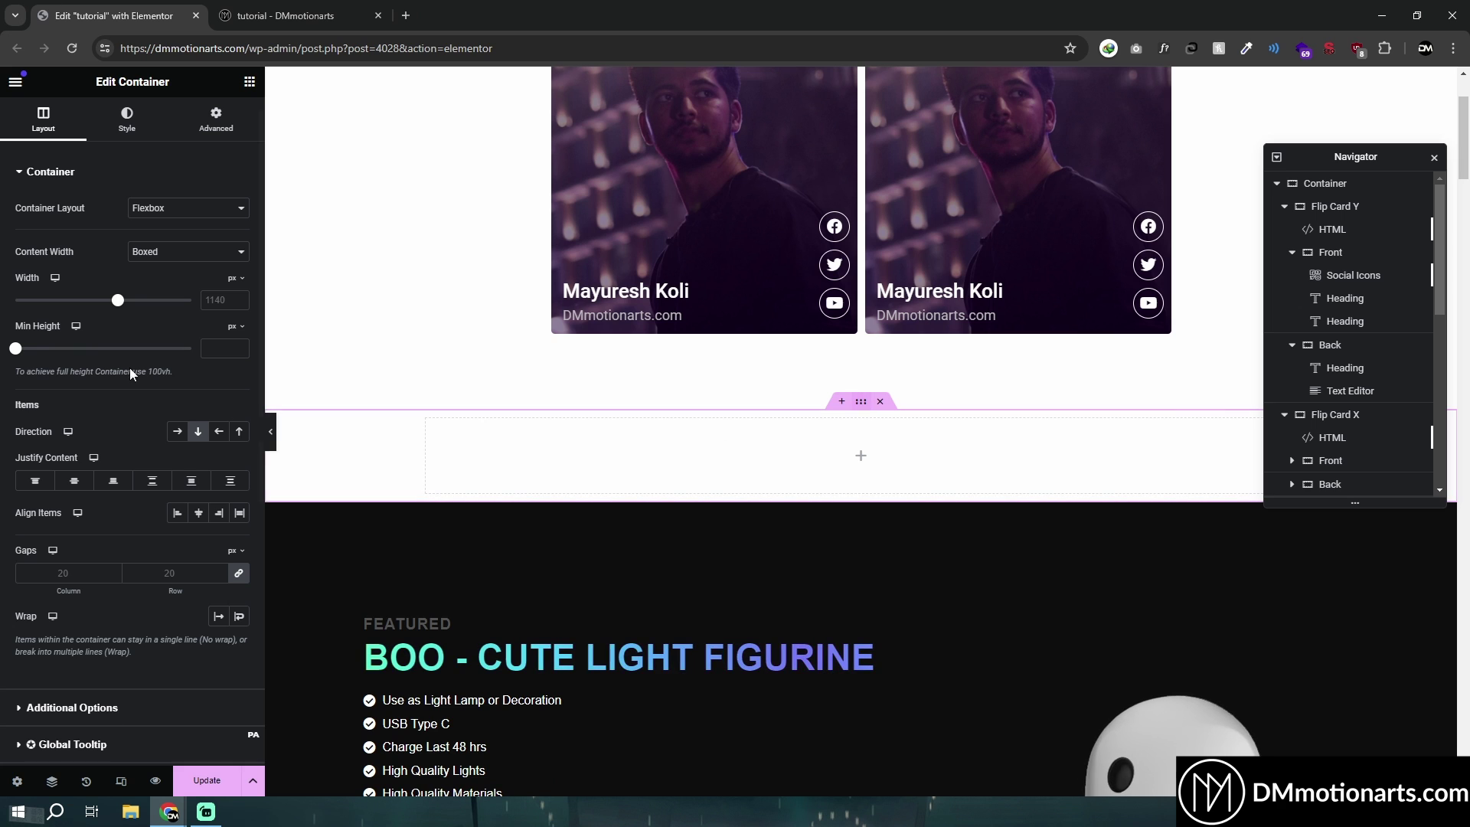
- Set the new container's minimum height to 815 px and centre its items with Justify Content and Align Items
drag(16, 349, 116, 374)
scroll(562, 496, down, 2)
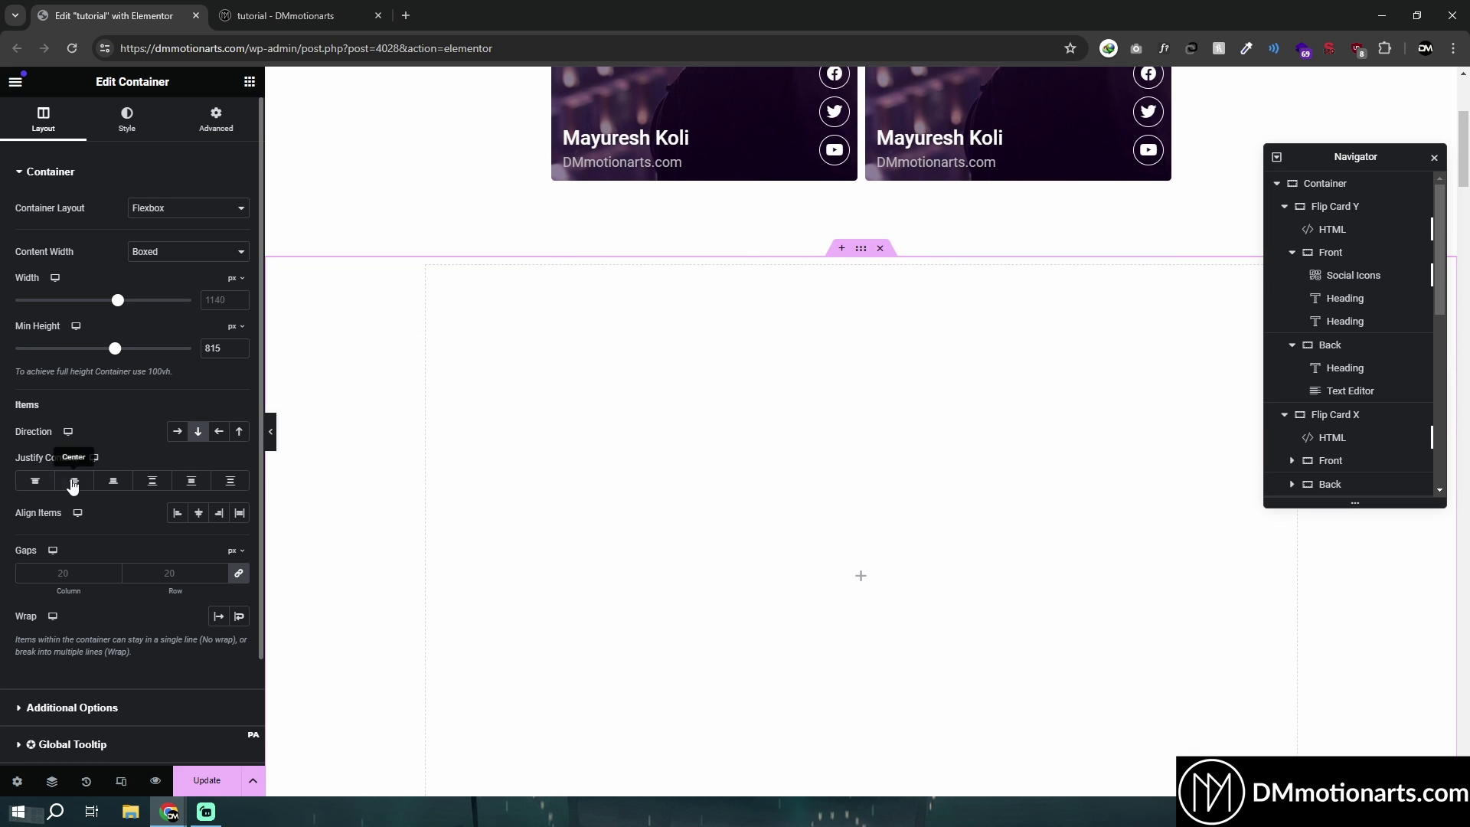
click(74, 481)
click(198, 513)
- Place an inner container inside the new section and make it full width content with a width of 30%
click(248, 82)
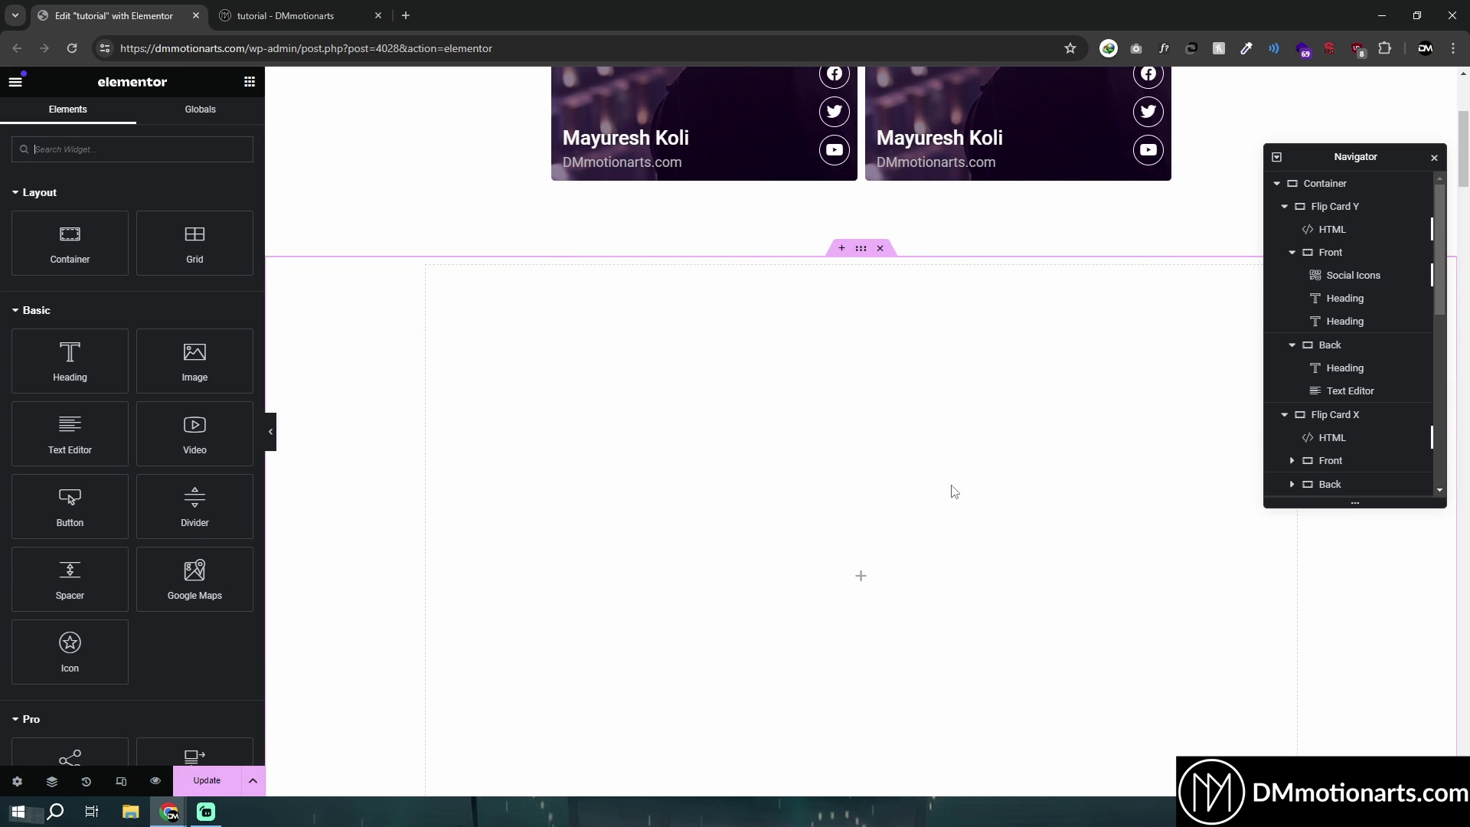
drag(69, 241, 632, 609)
click(188, 251)
click(189, 274)
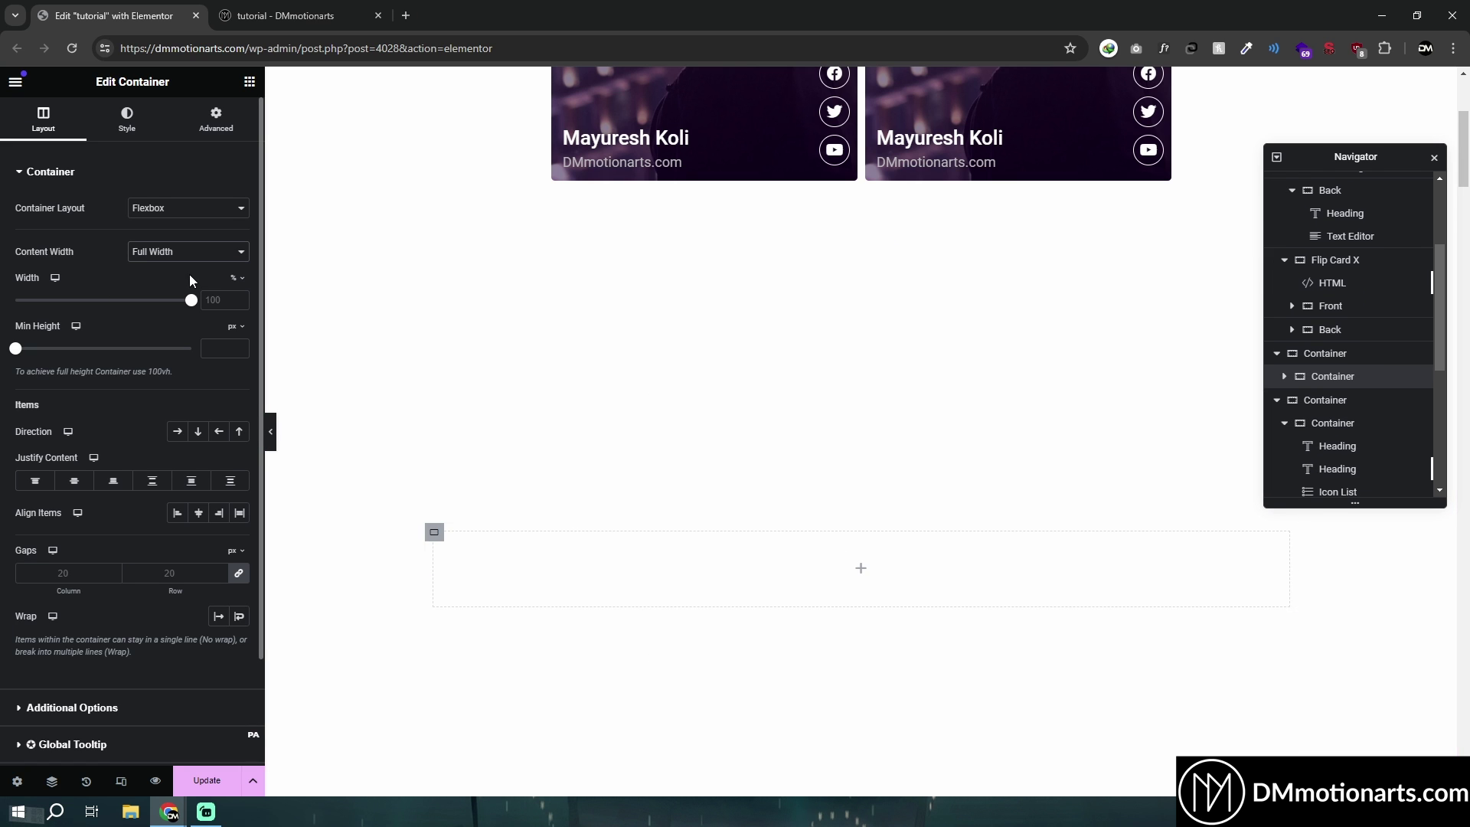
drag(192, 306, 127, 361)
key(BackSpace)
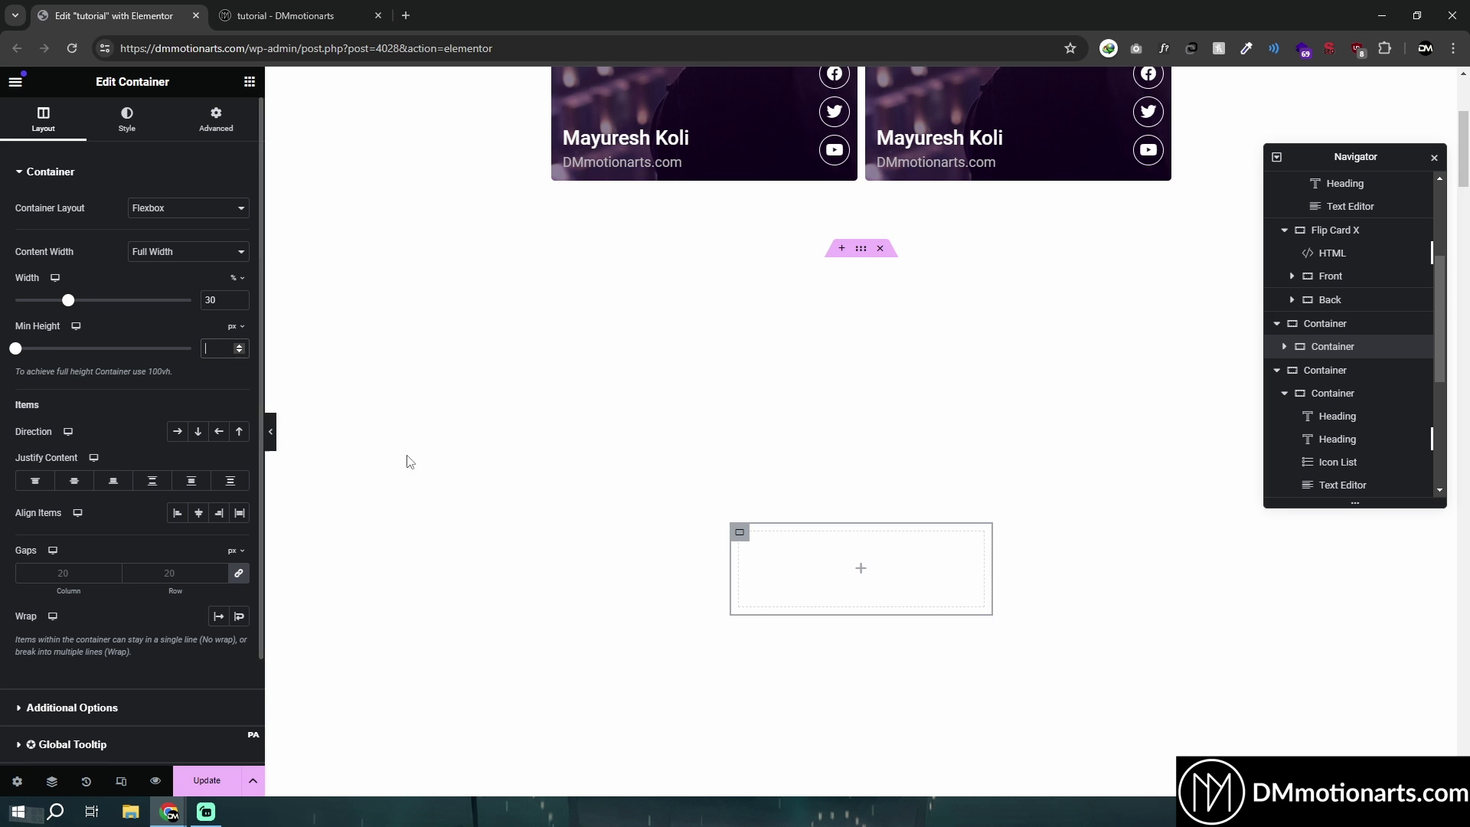
- Give the inner container a classic background in the dark grey colour #252525
click(128, 122)
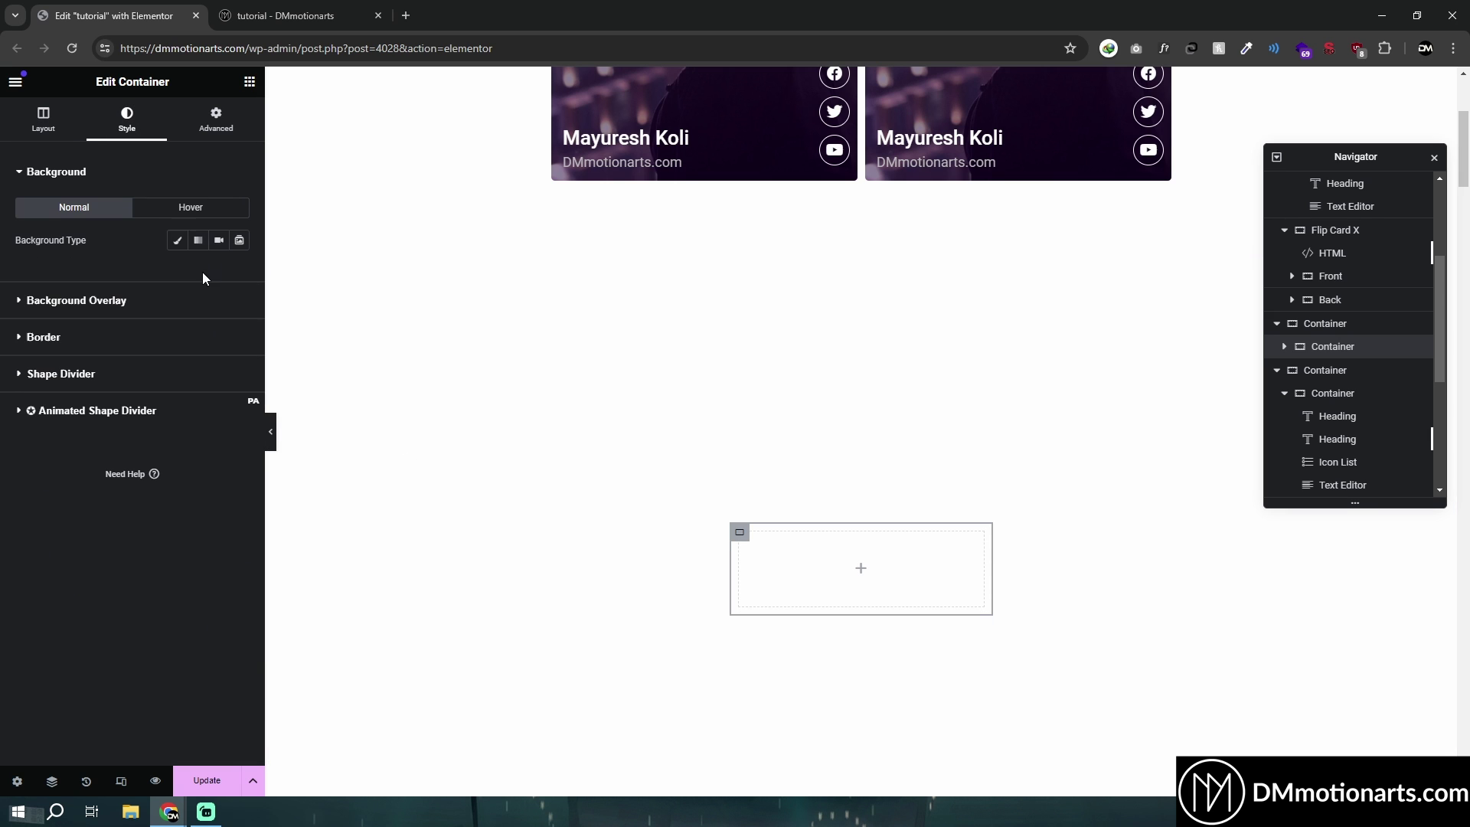
click(179, 242)
click(239, 273)
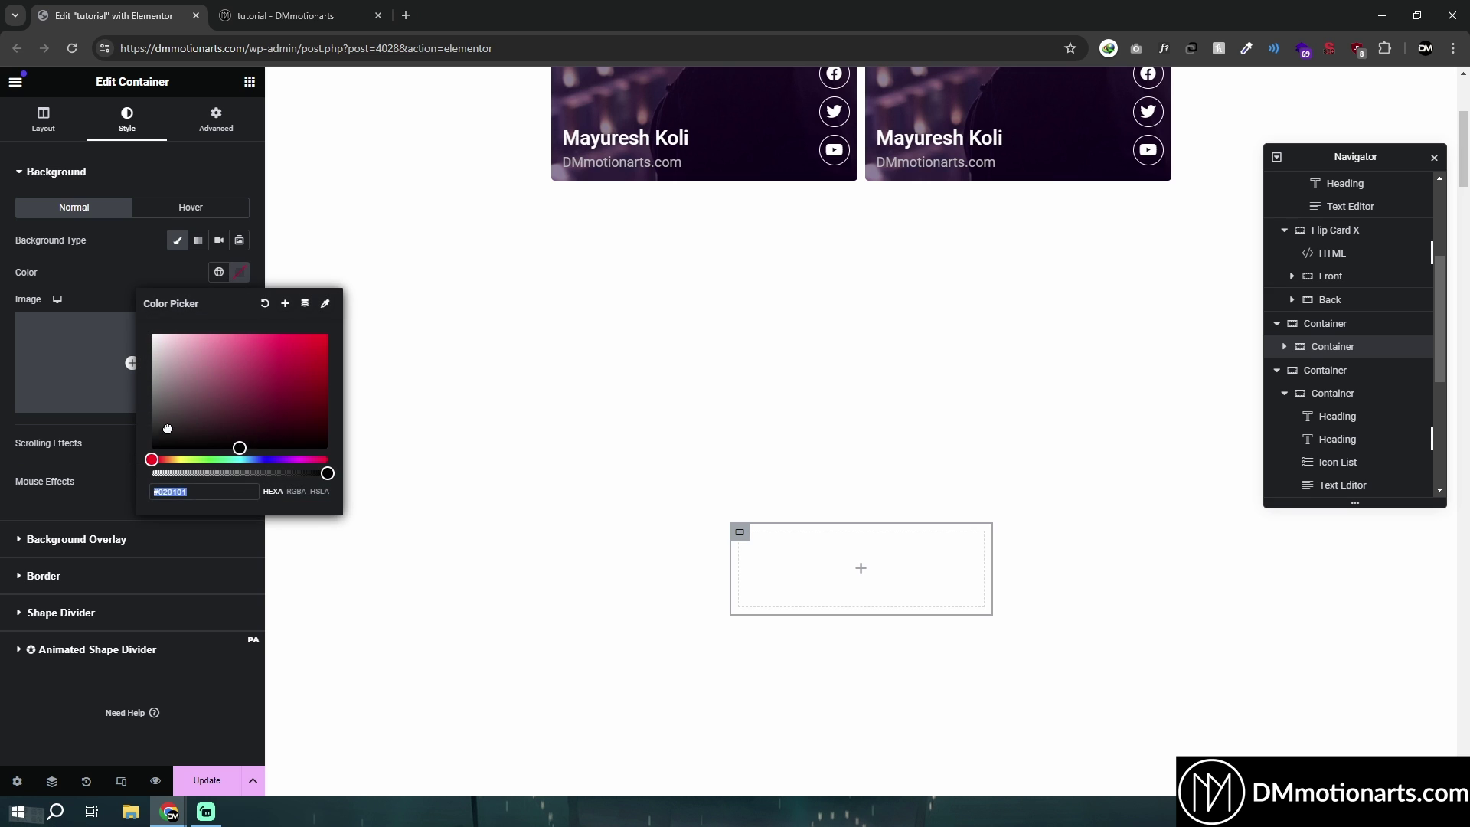
click(149, 433)
click(170, 244)
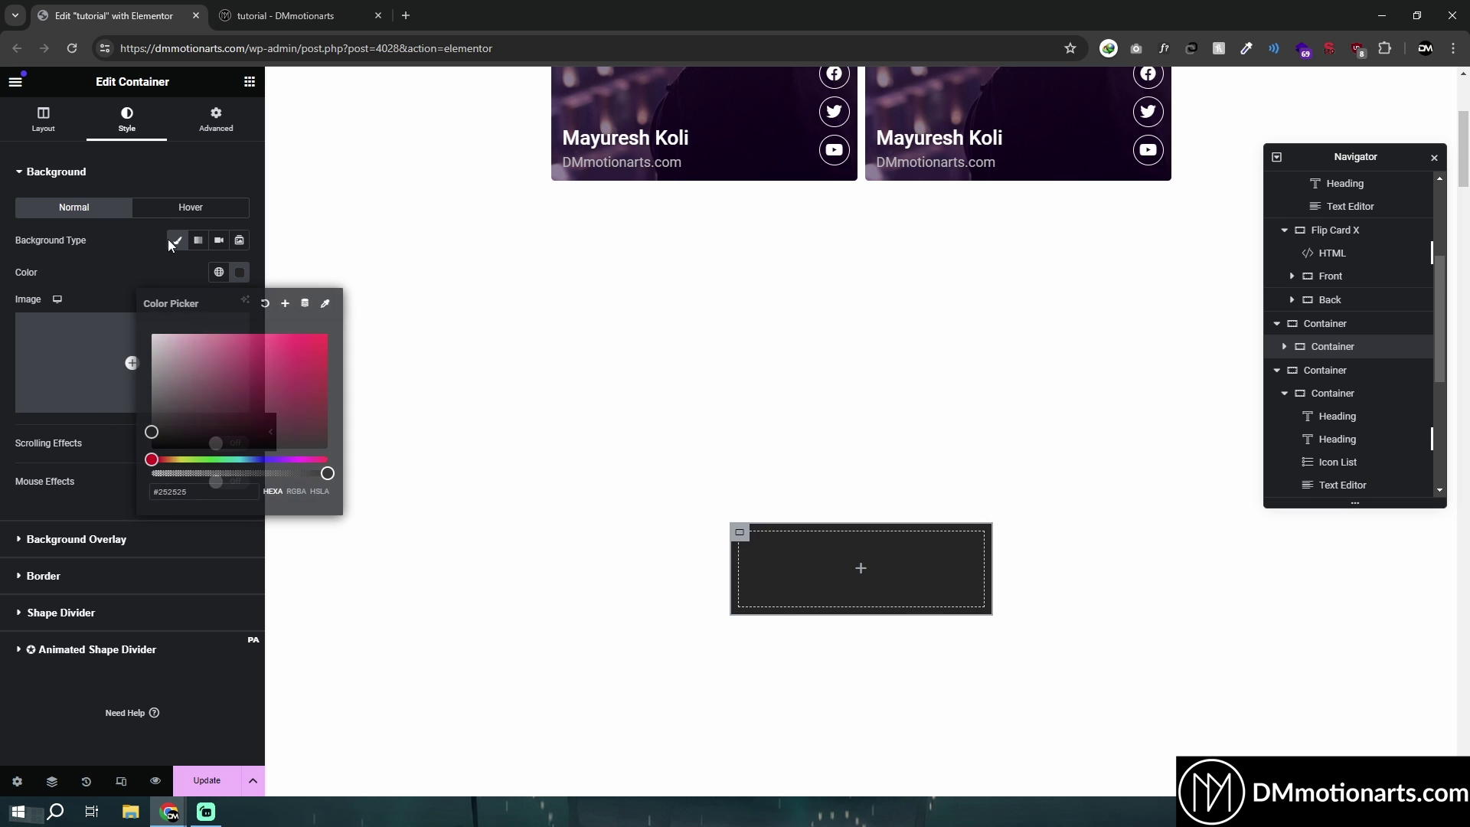
- Rename the dark inner container as FlipBox and add a nested container named Front inside it
click(249, 82)
mouse_move(69, 237)
mouse_down()
mouse_move(856, 528)
mouse_move(242, 317)
mouse_move(80, 231)
mouse_up()
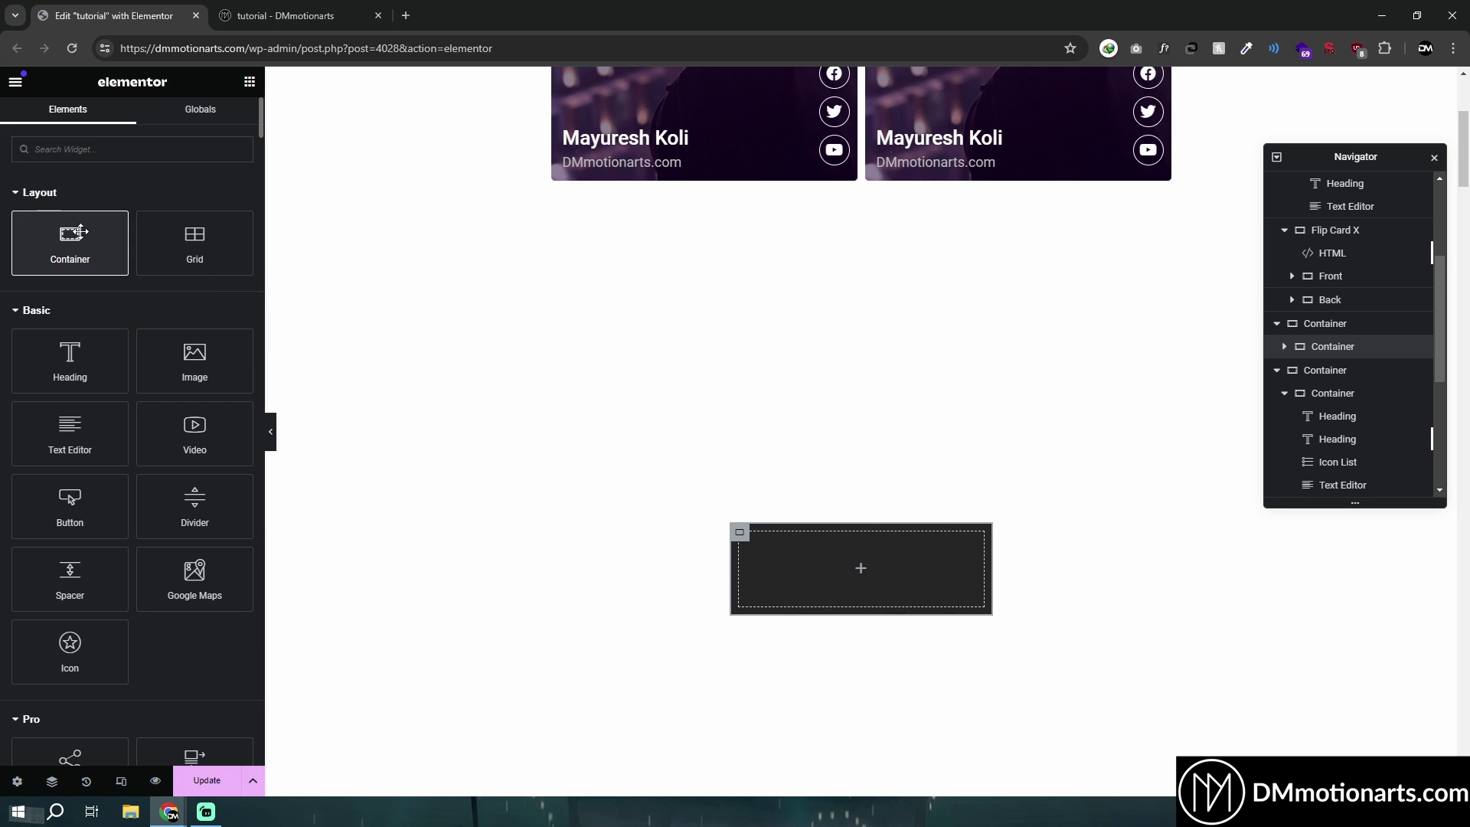
click(1127, 375)
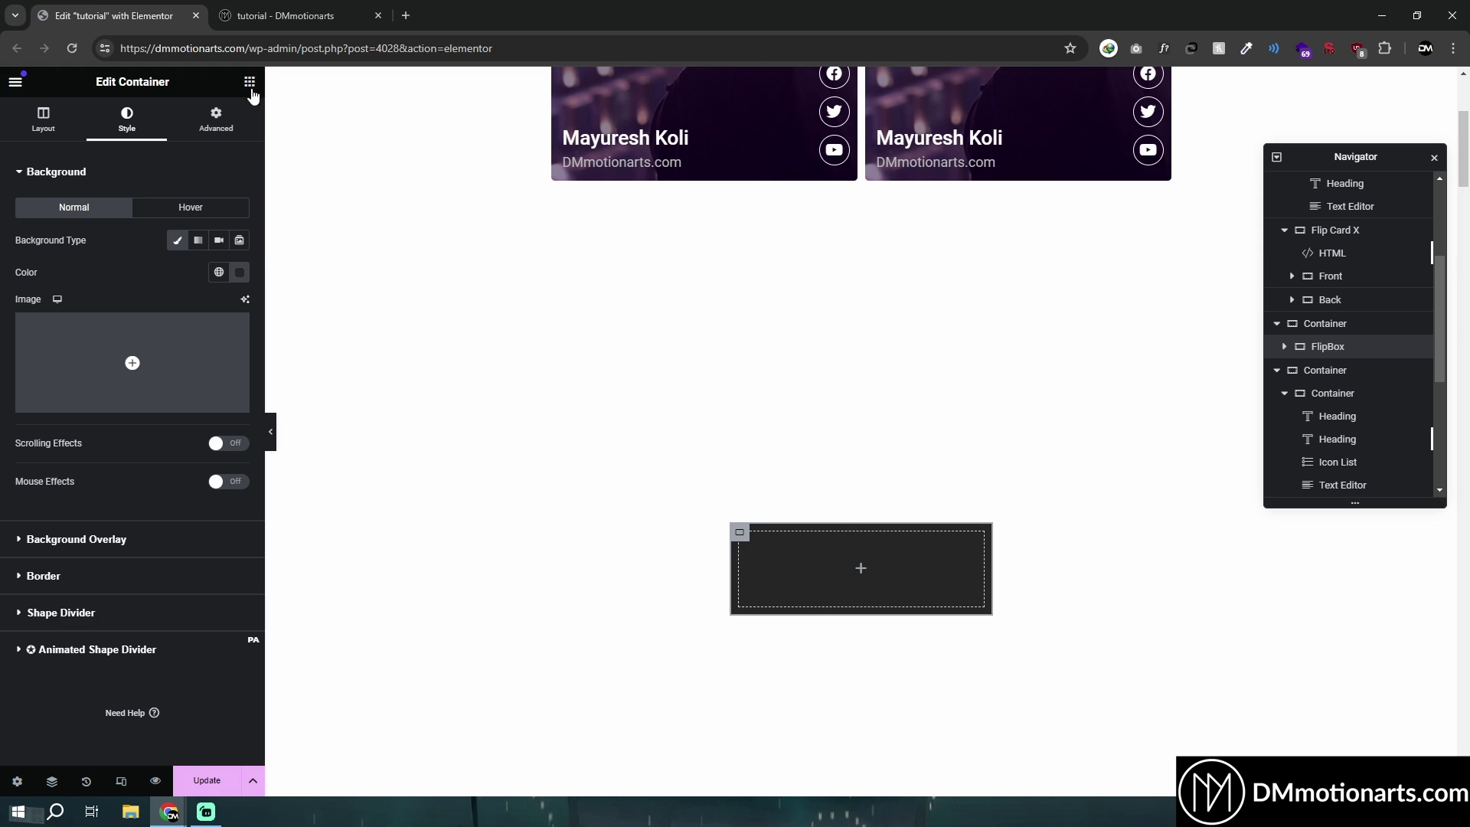
click(249, 81)
drag(70, 241, 846, 576)
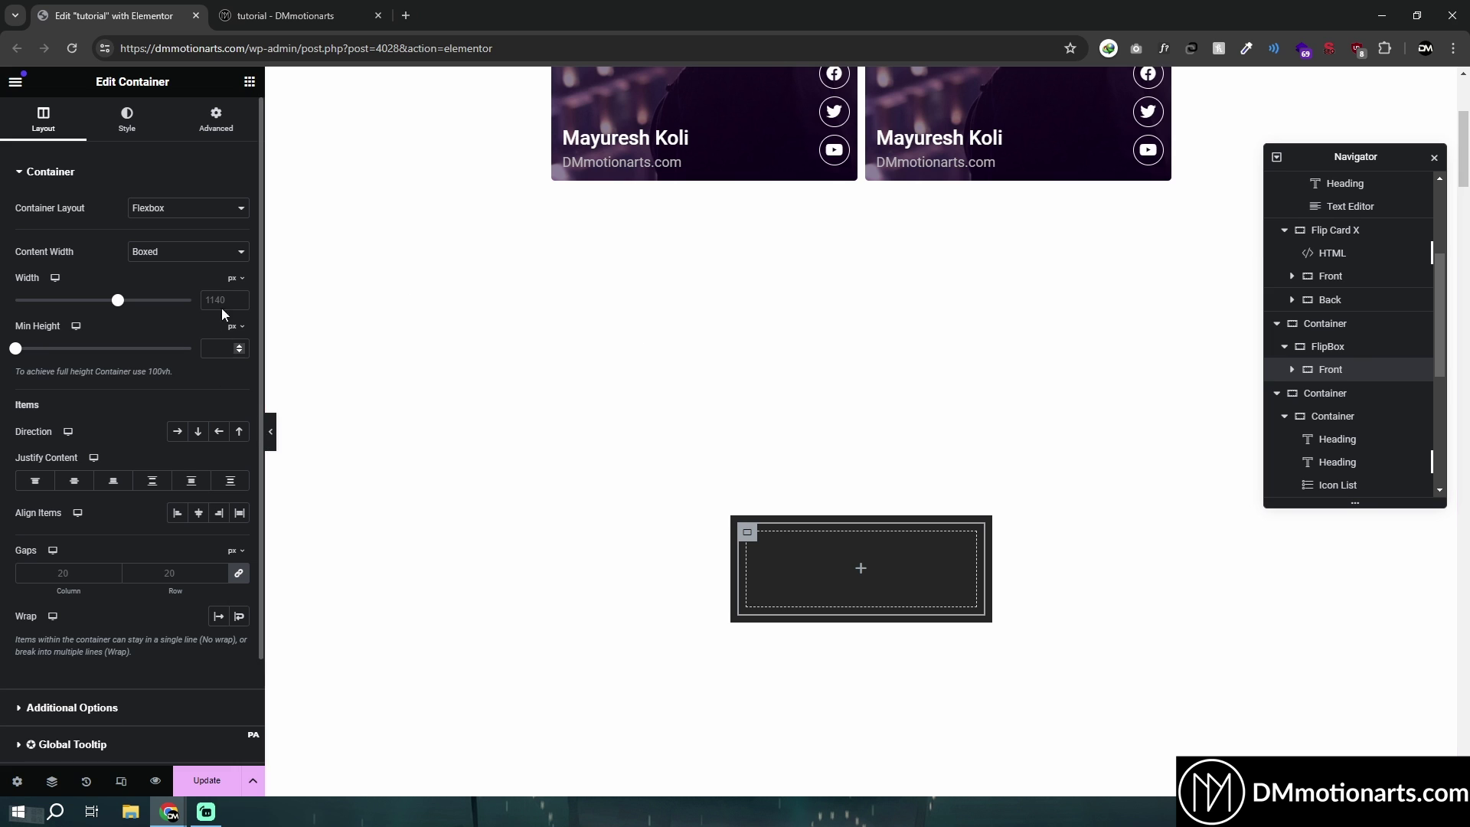
- Set the Front container's content width to Full Width and its minimum height to 400 px
click(188, 251)
click(165, 274)
click(218, 347)
text(400)
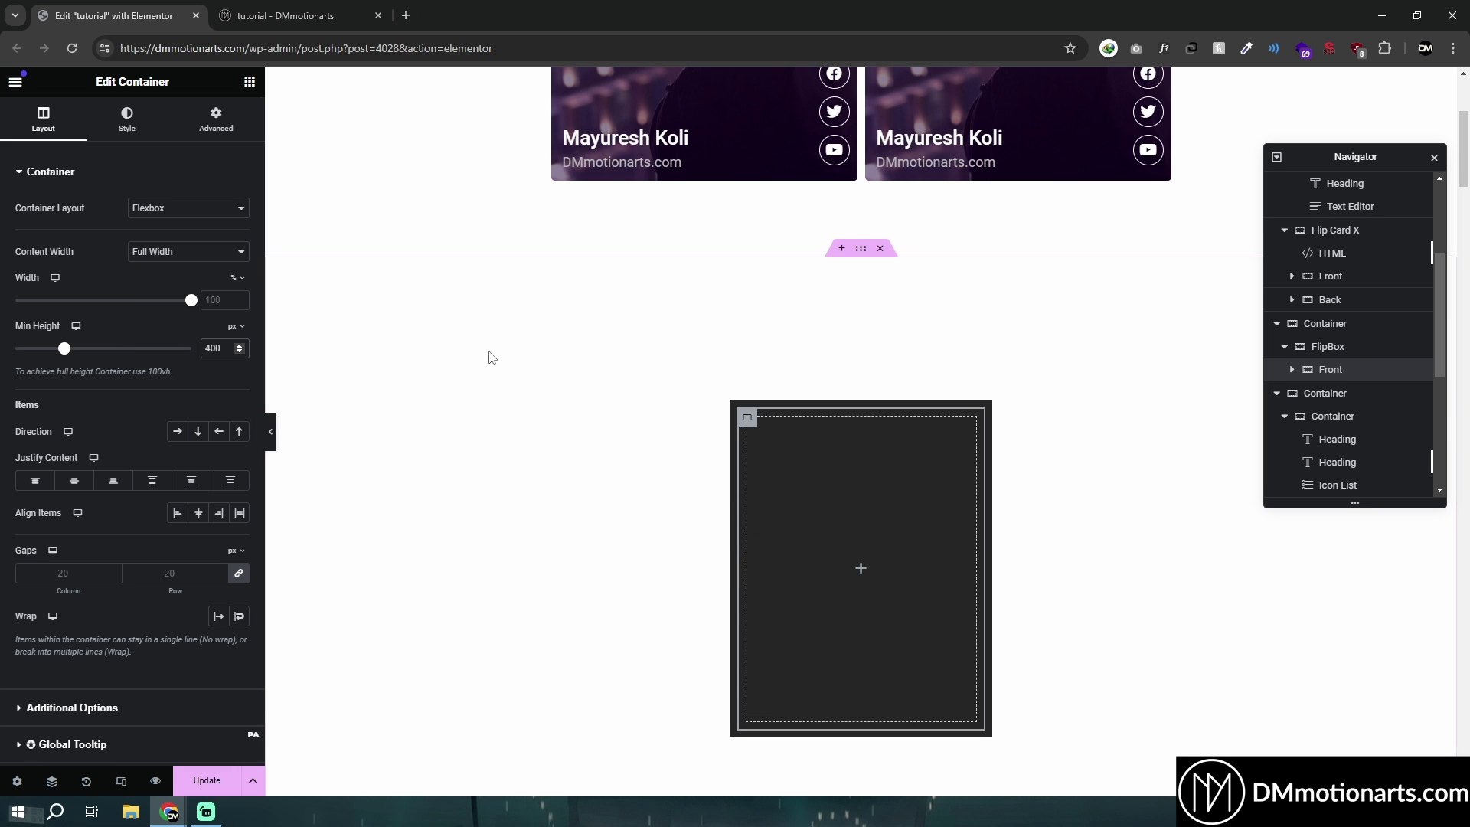
- Duplicate the Front container inside FlipBox and rename the copy as Back
click(215, 349)
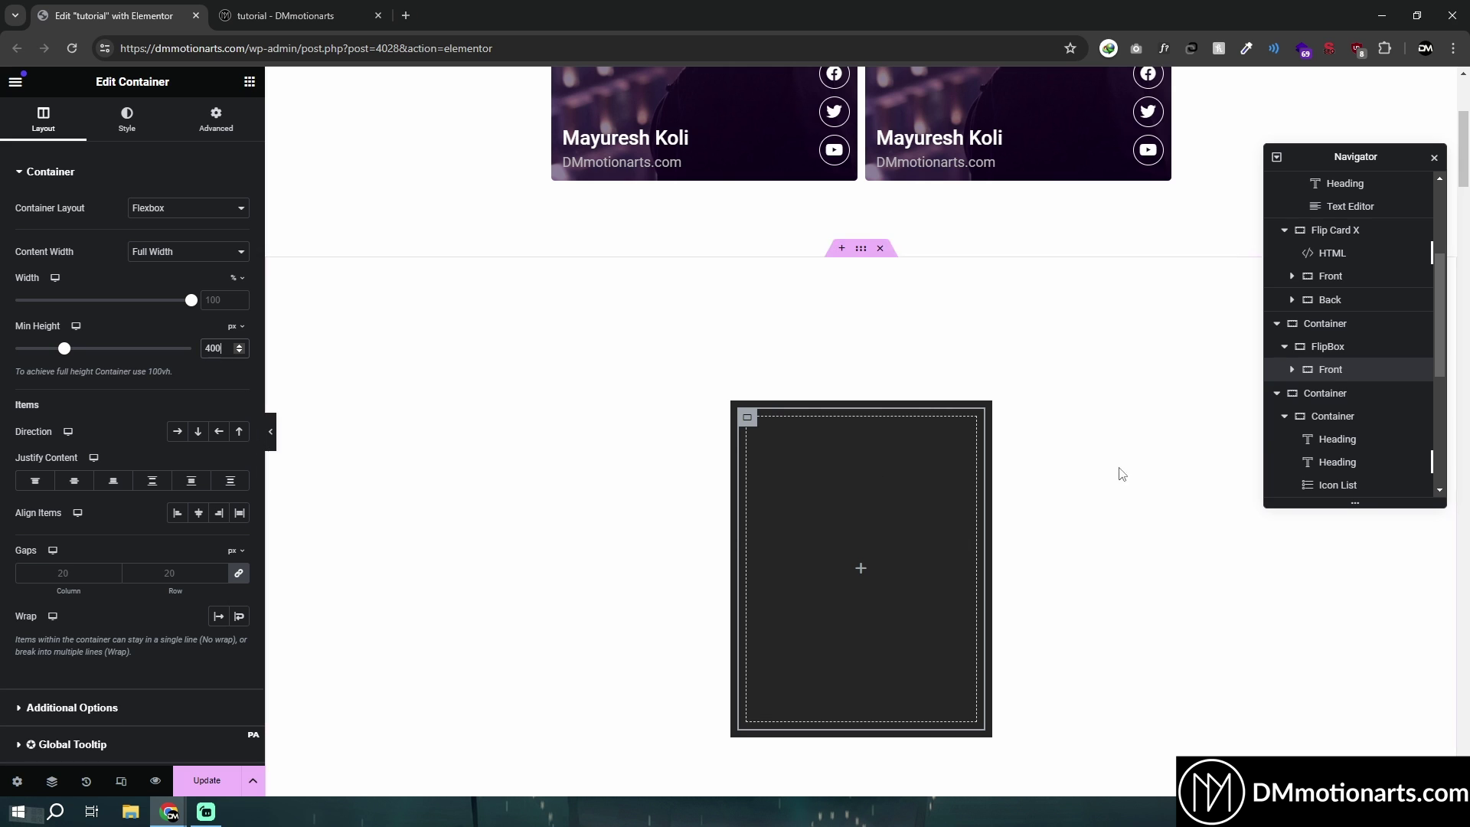
right_click(1339, 378)
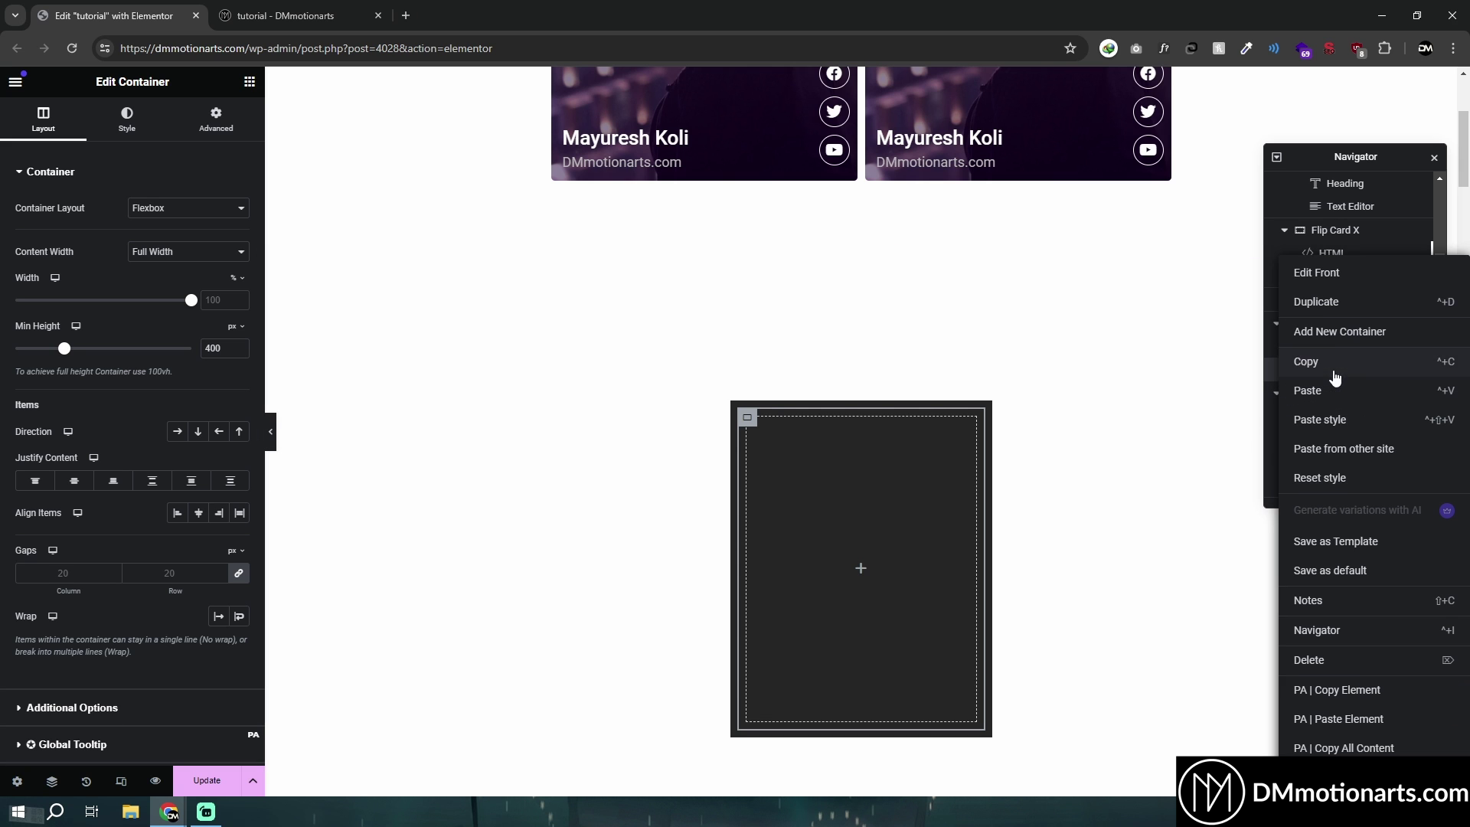
click(1312, 303)
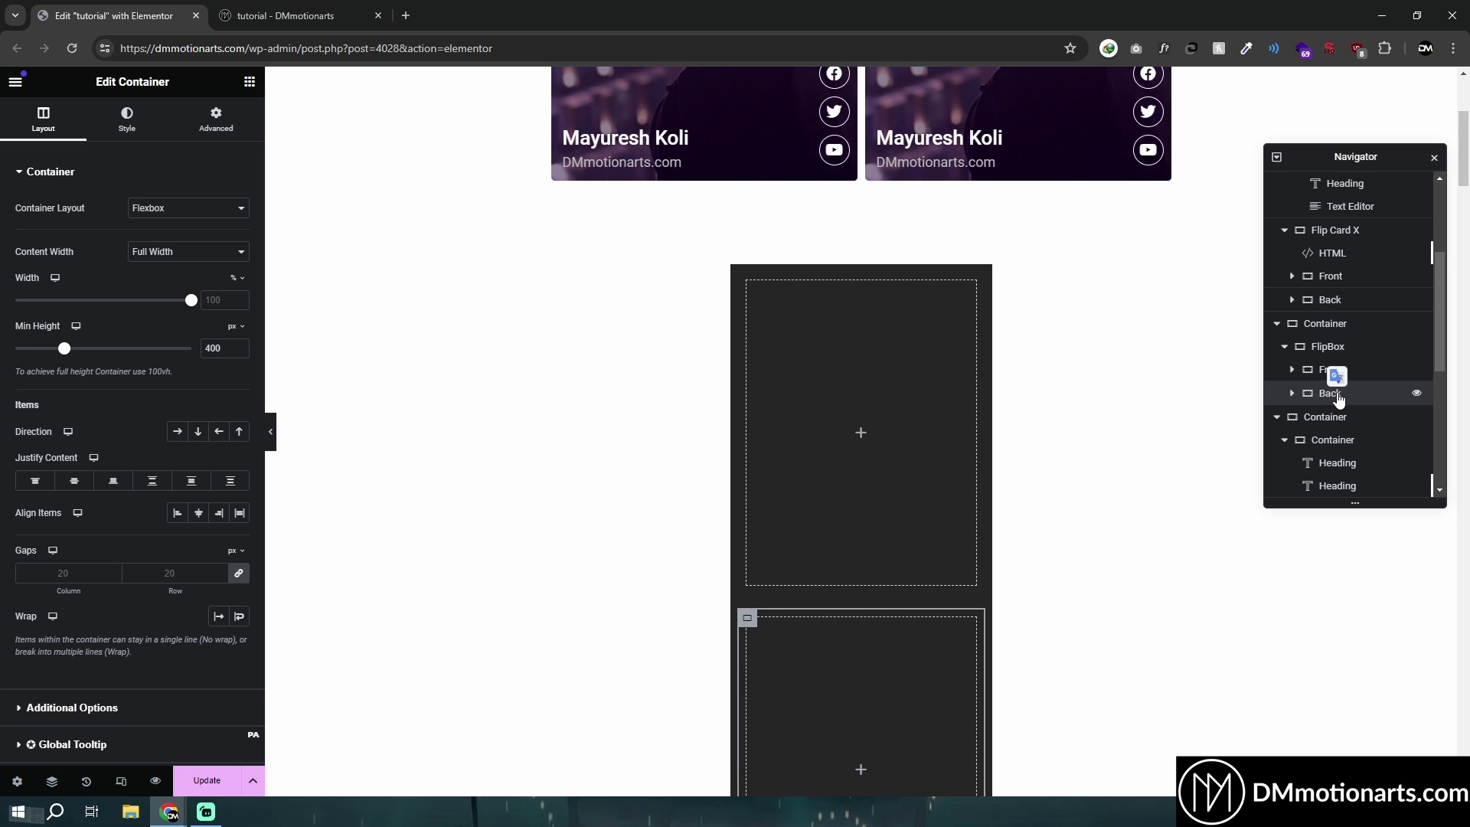
click(1333, 356)
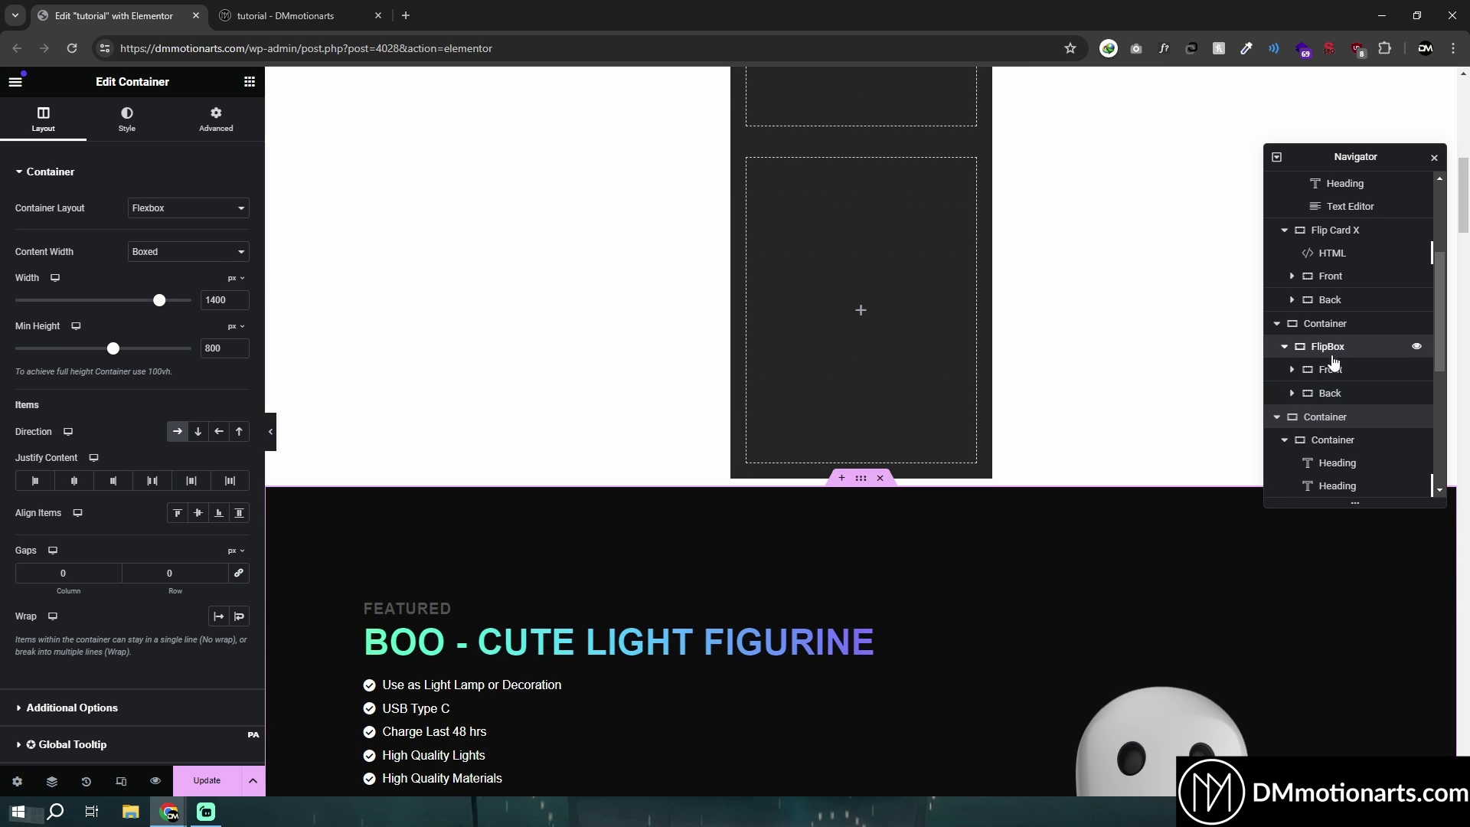
click(1334, 371)
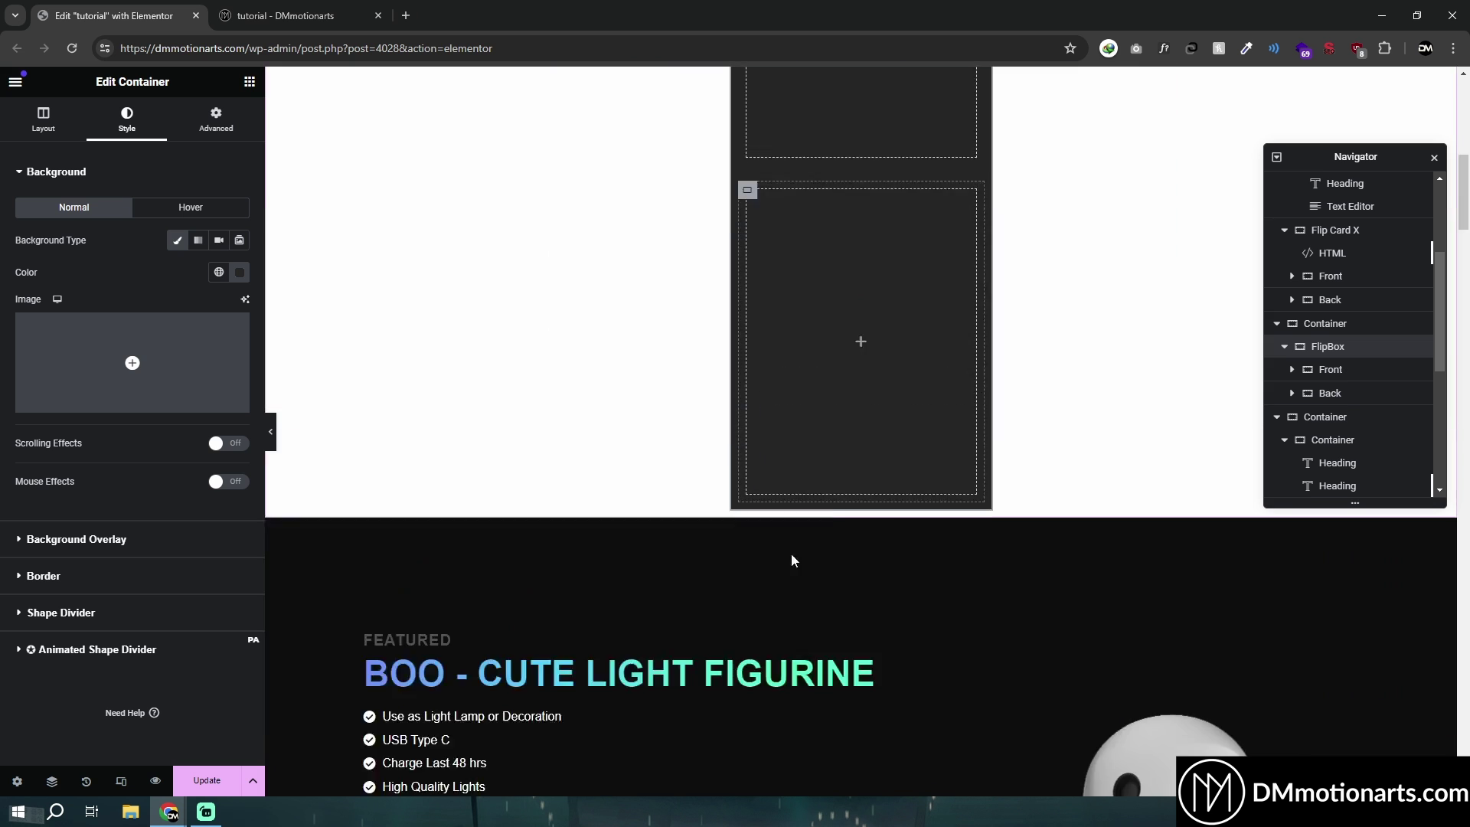
scroll(792, 560, down, 3)
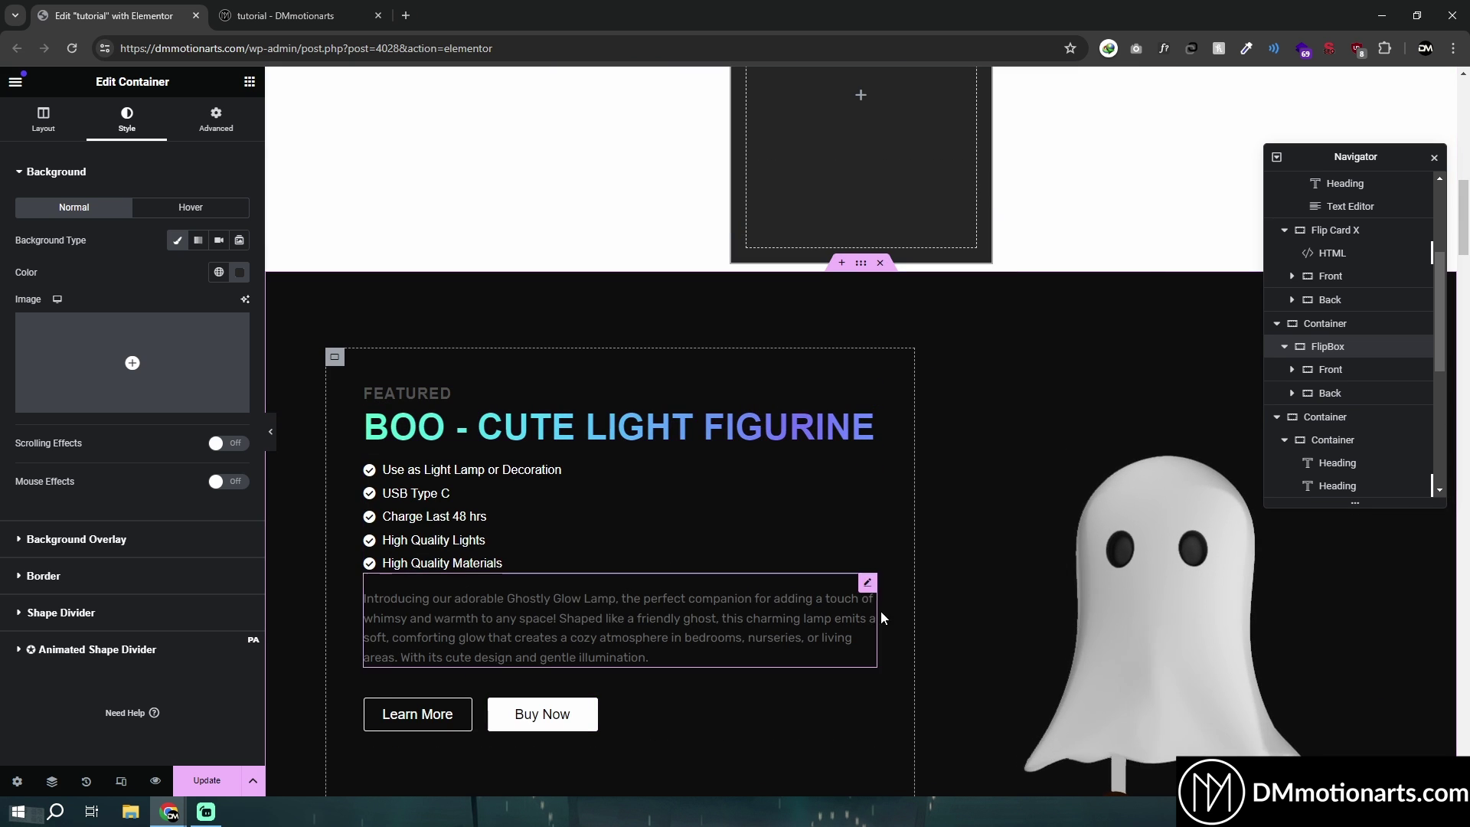
scroll(995, 535, down, 1)
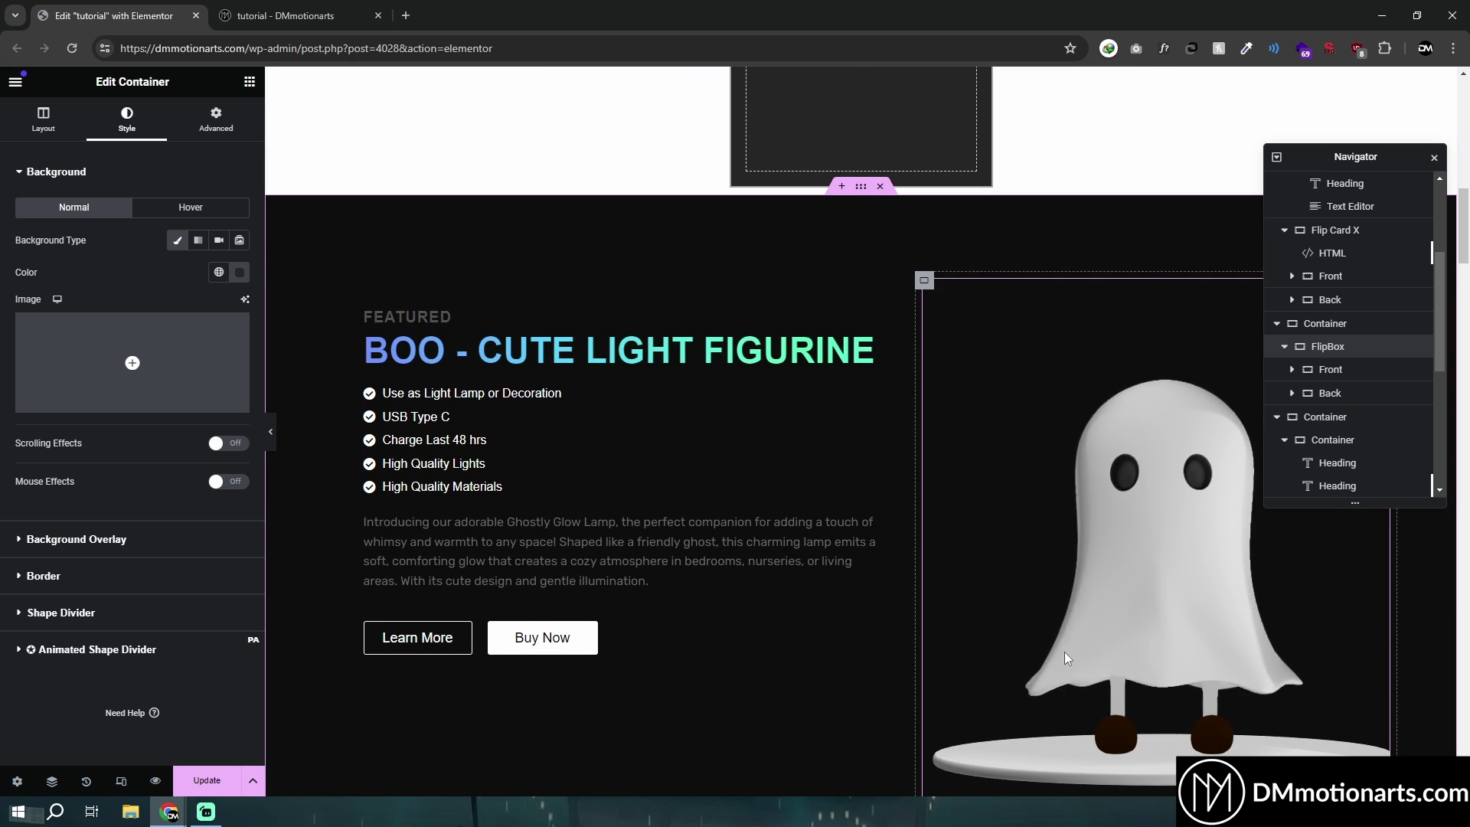
scroll(755, 628, up, 10)
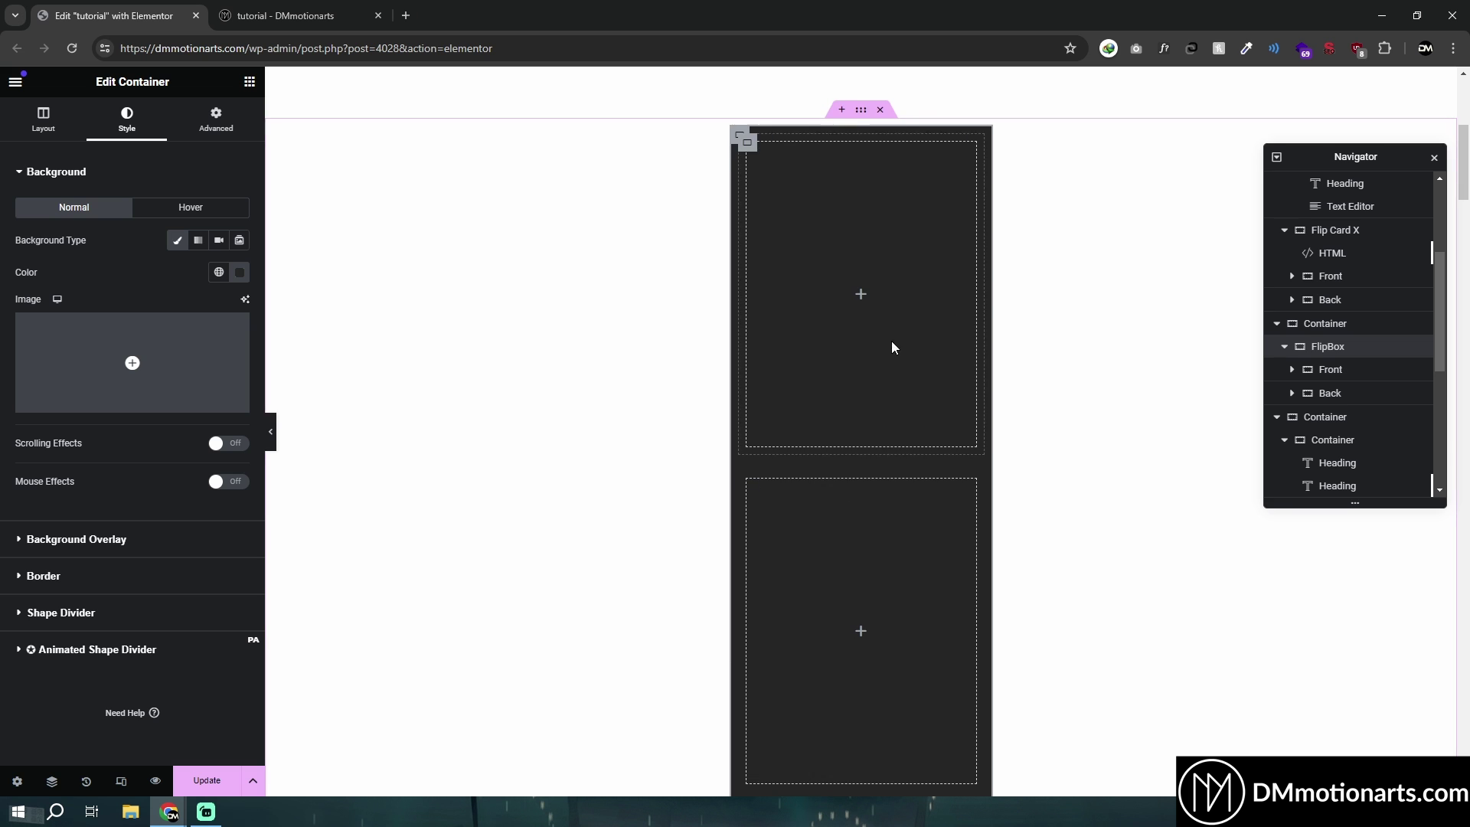
- Give the Front container a classic background in pink
click(747, 142)
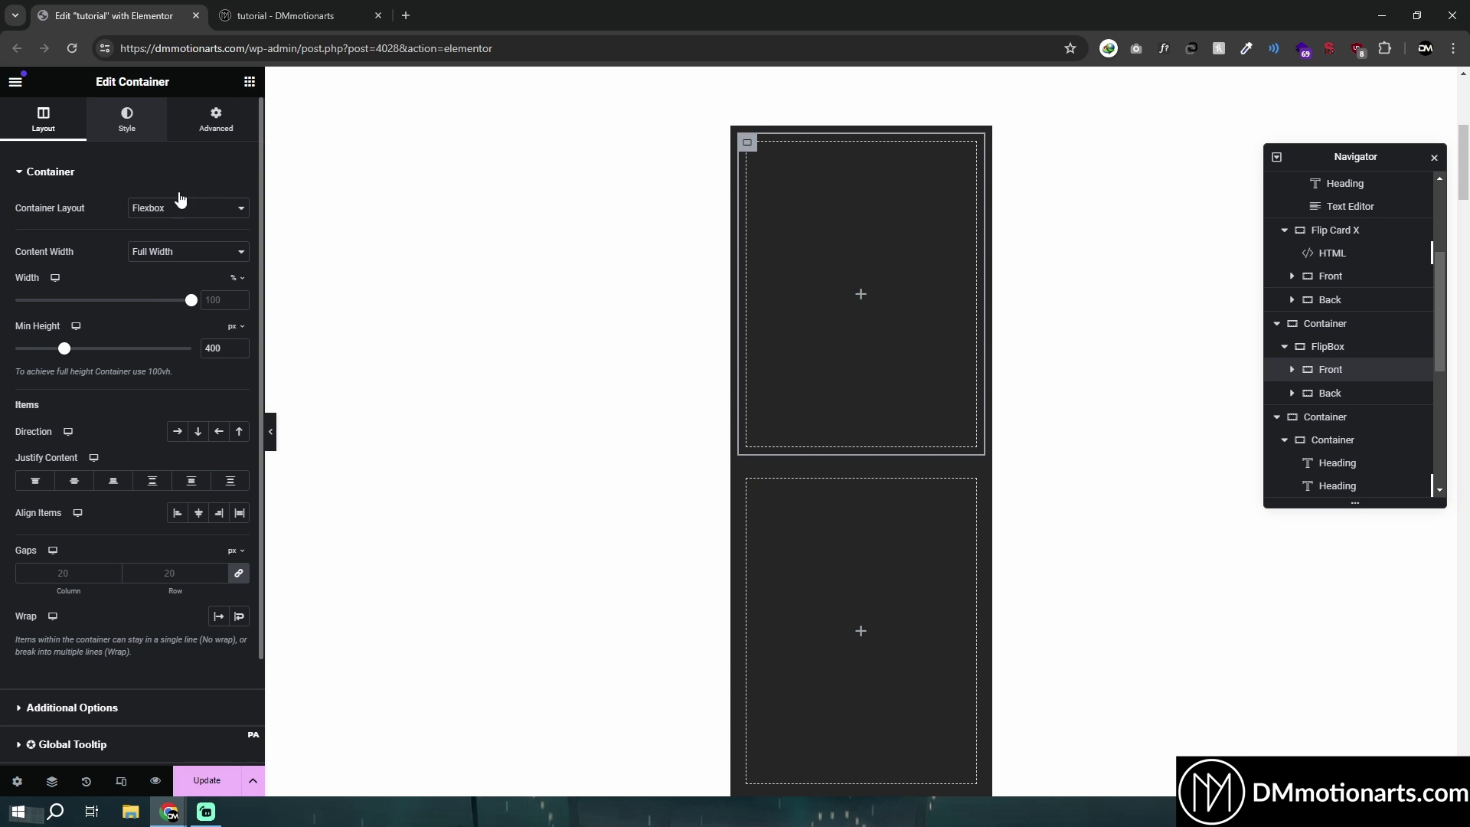
click(127, 119)
click(176, 240)
click(239, 271)
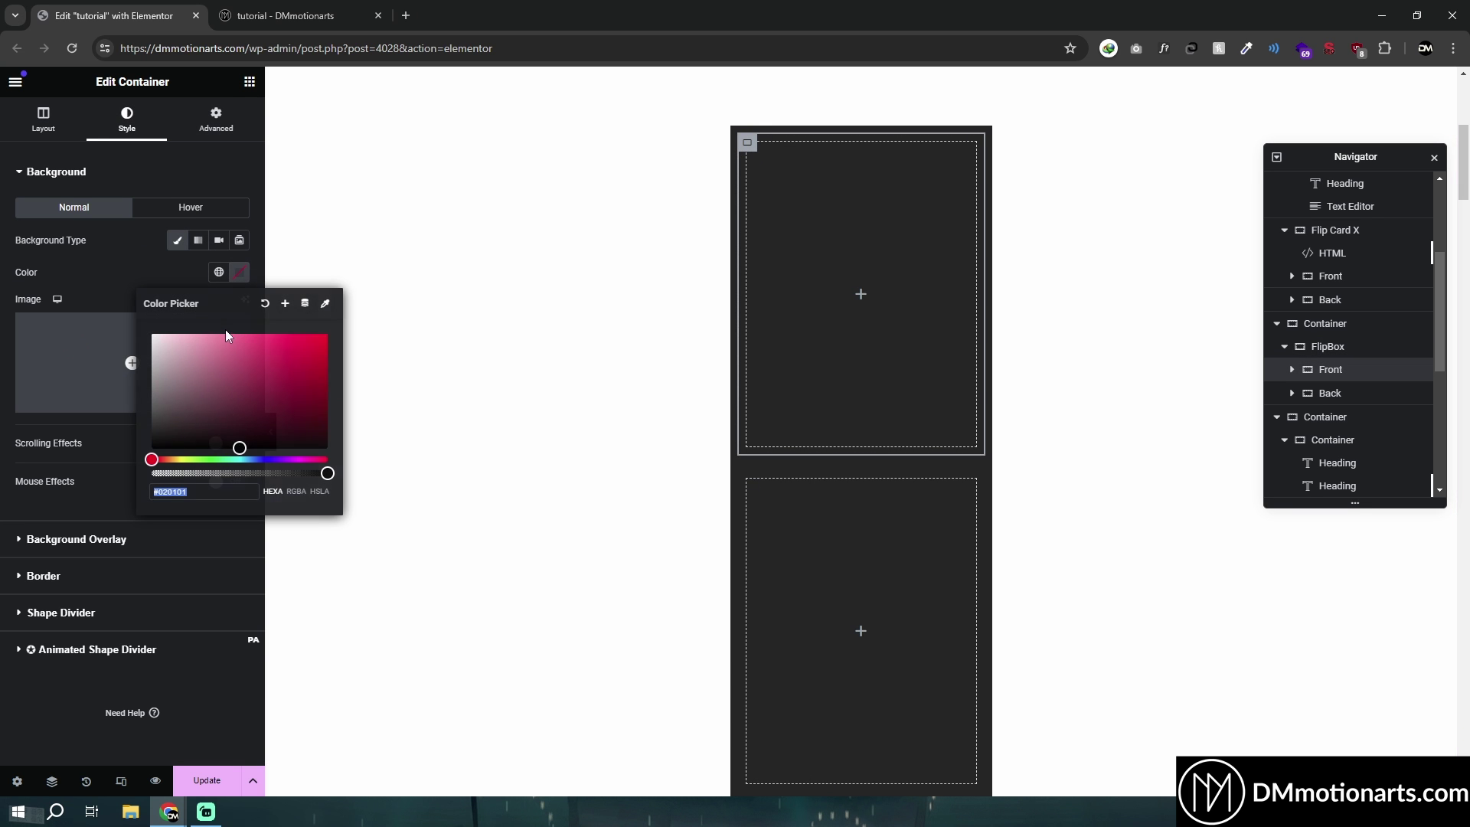
click(217, 340)
- Give the Back container a classic background in light mint green
click(748, 480)
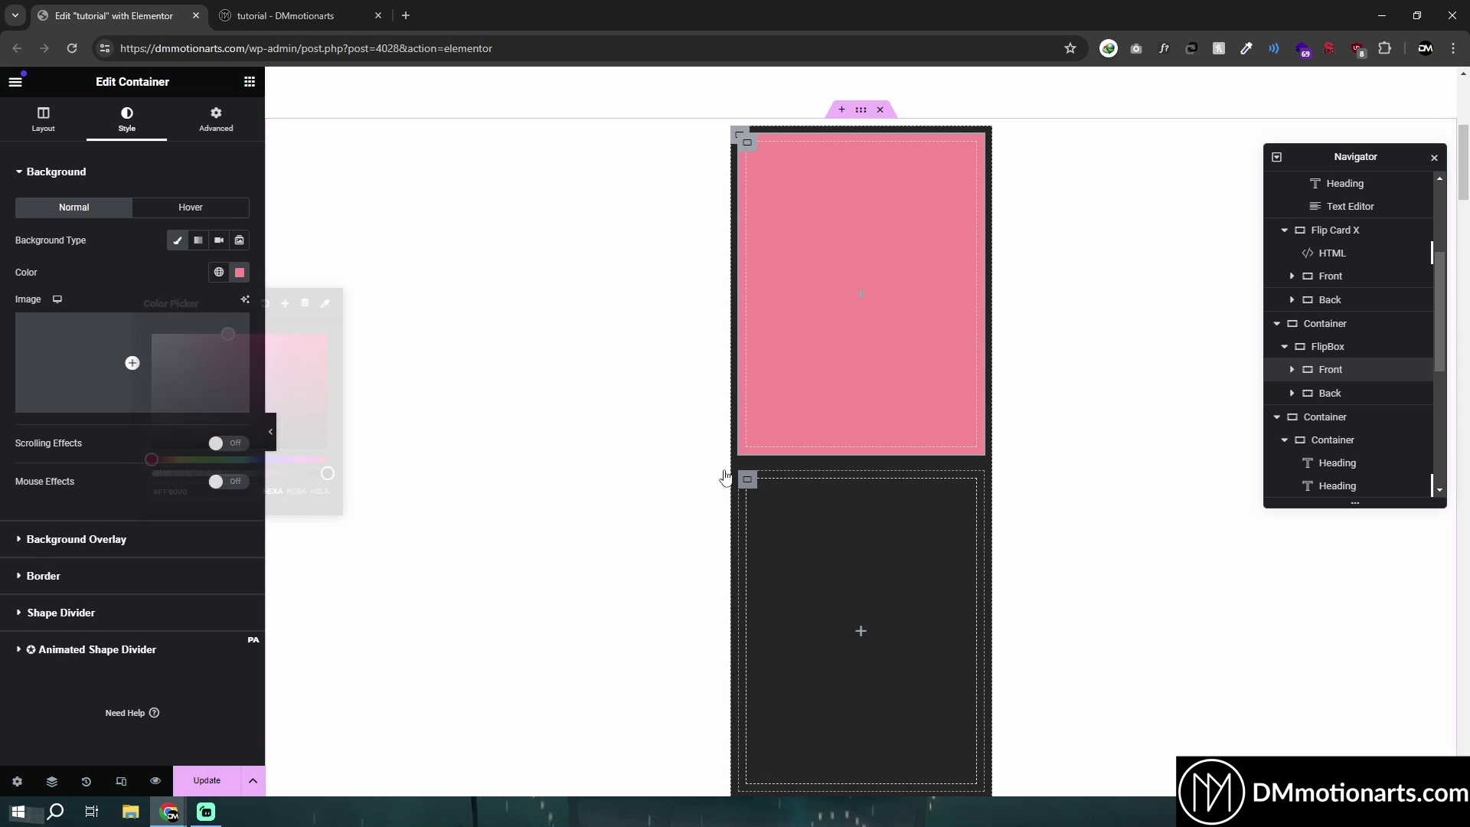
click(127, 118)
click(177, 240)
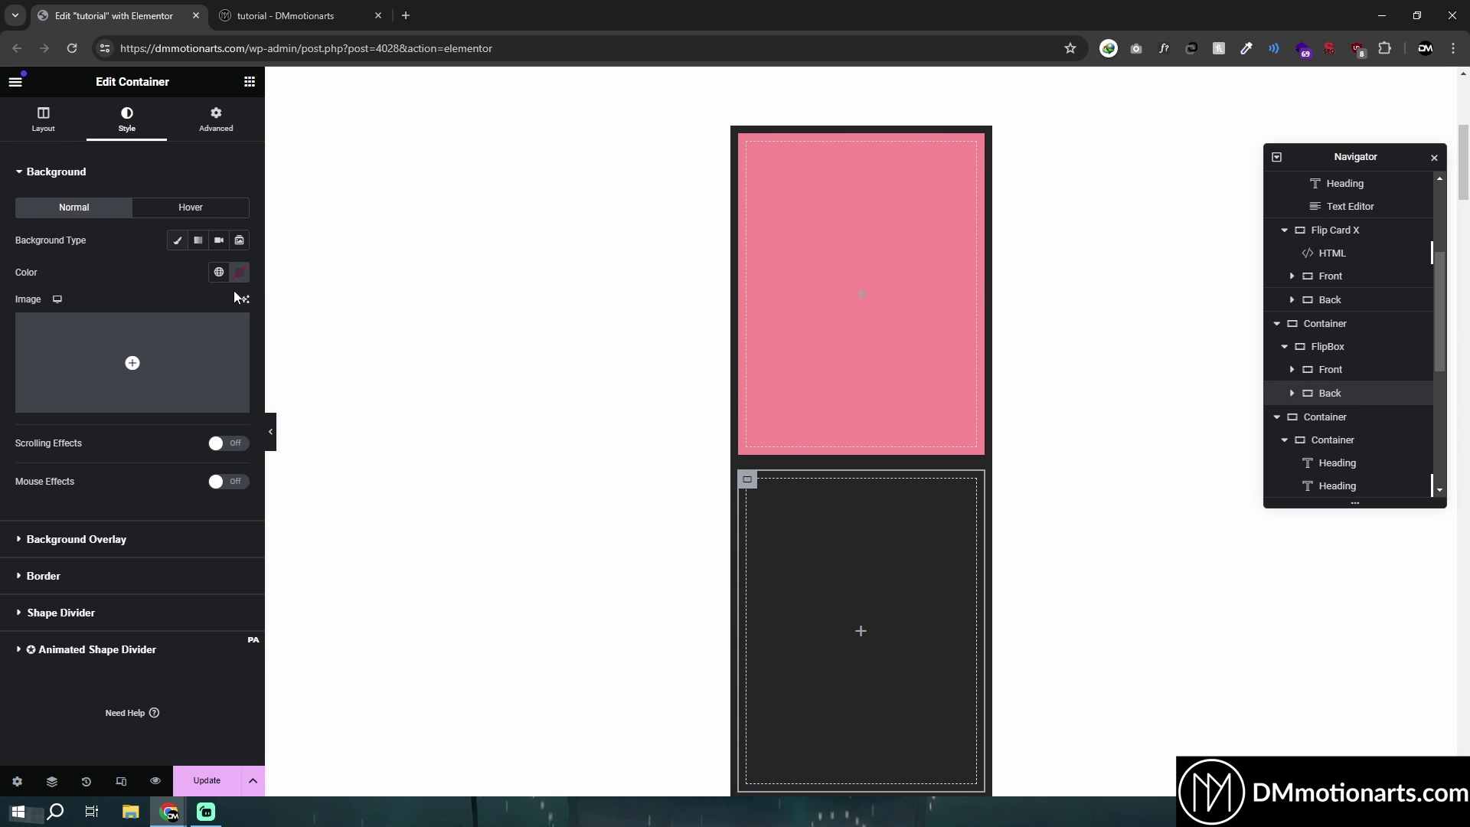
click(240, 271)
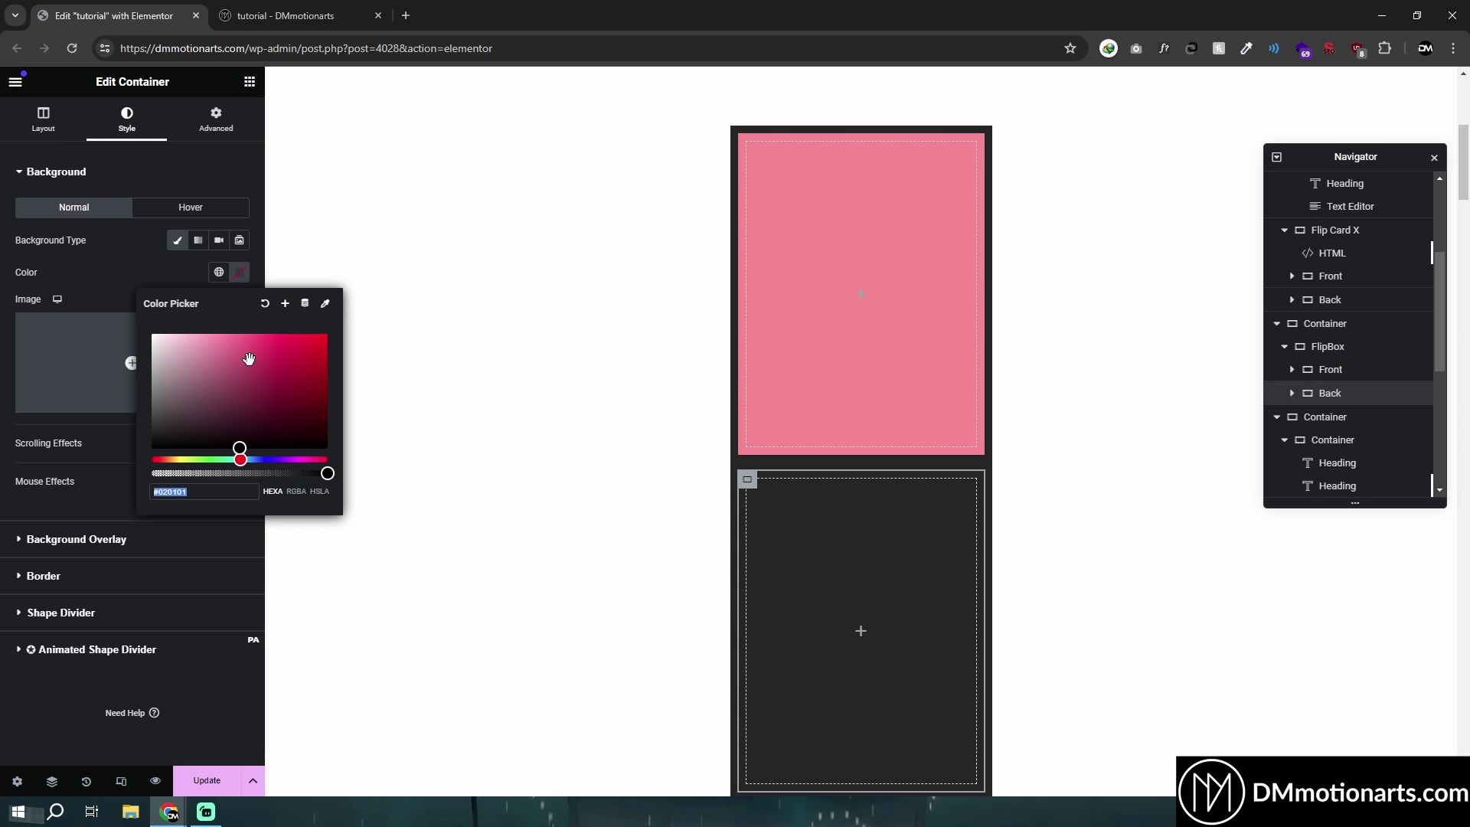
drag(249, 360, 248, 333)
drag(239, 460, 229, 459)
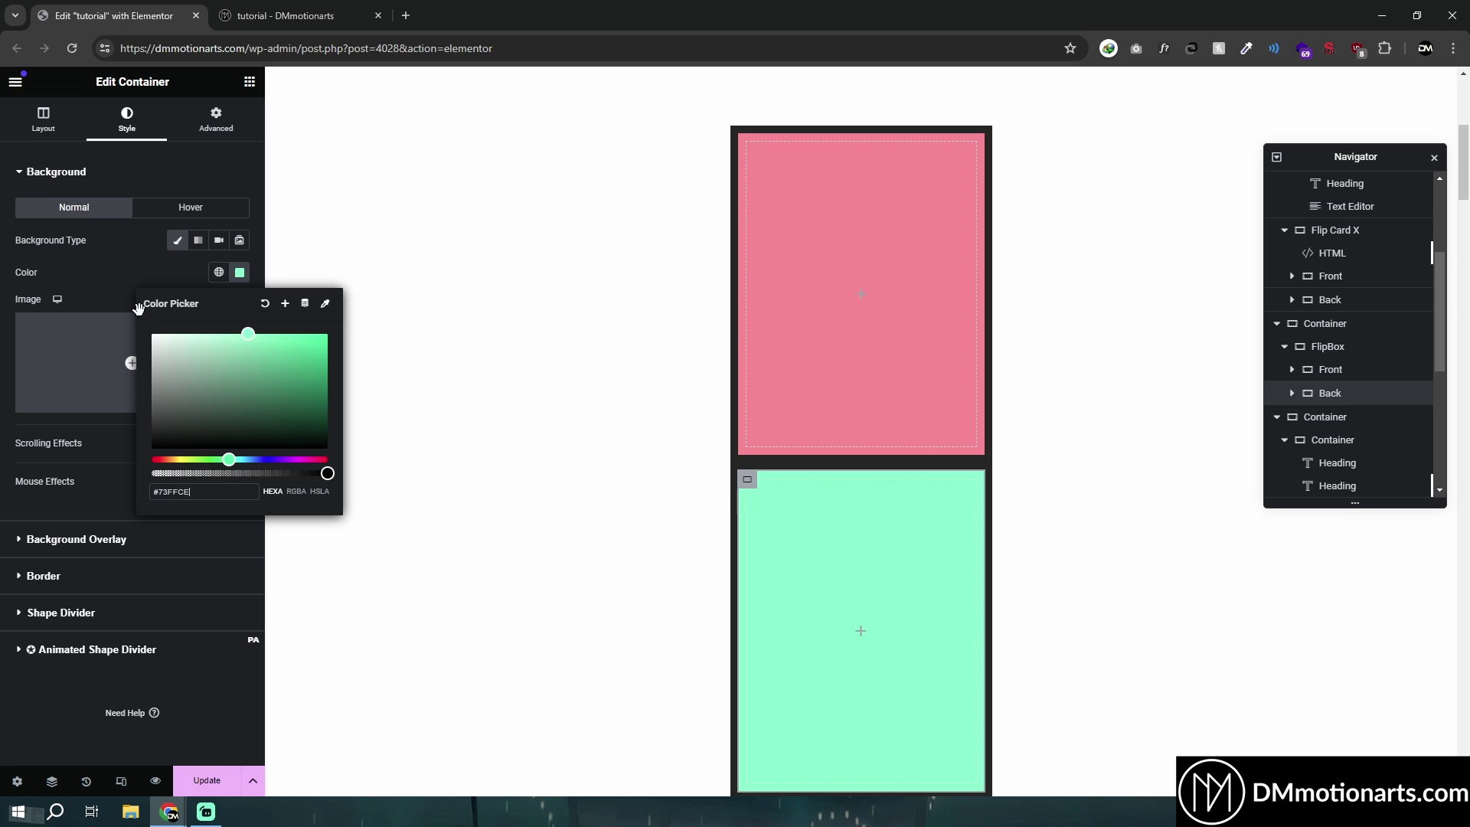
click(22, 122)
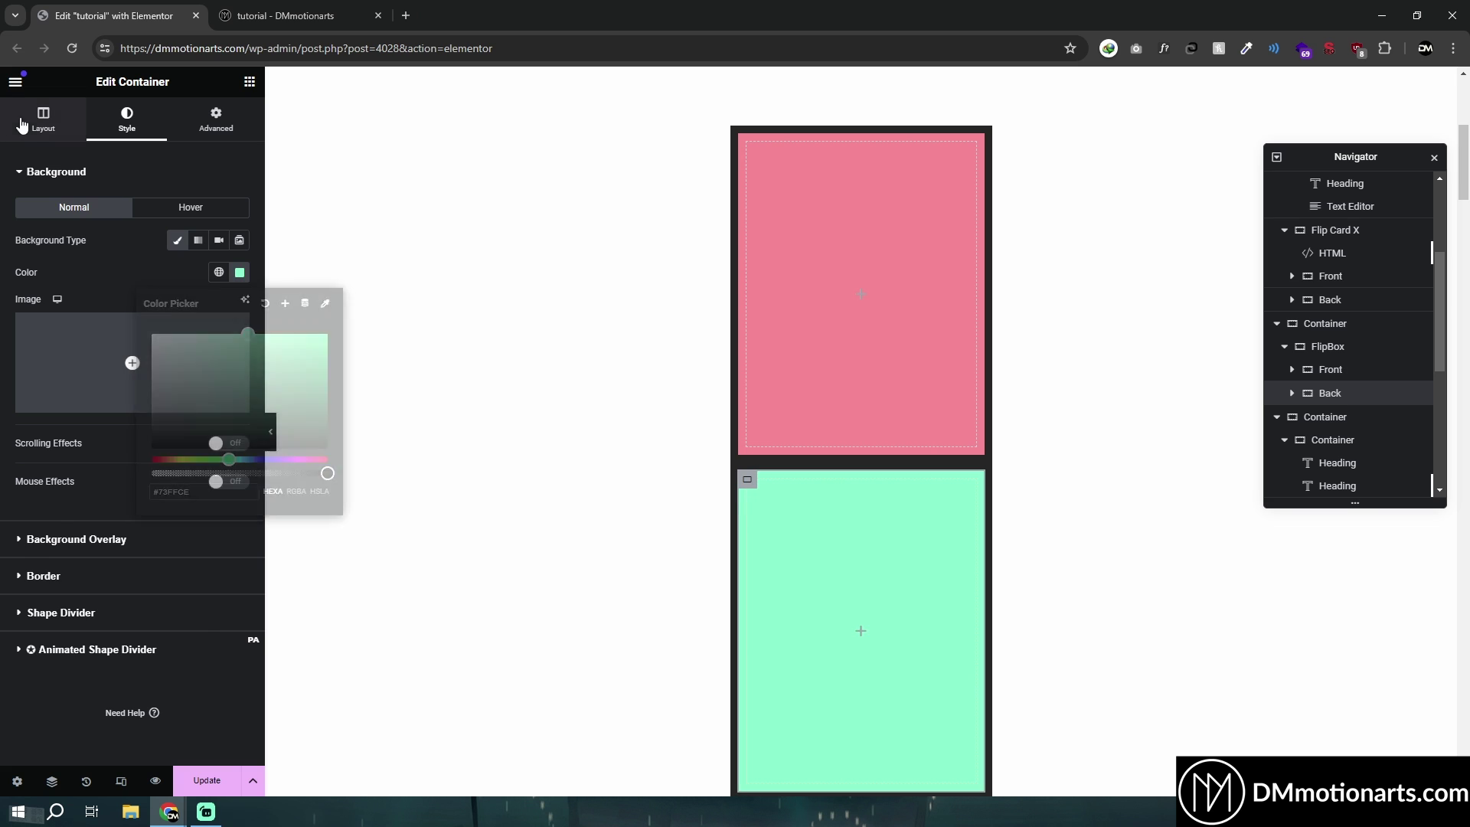
- Compare the minimum height settings of the Front and Back containers
click(1317, 351)
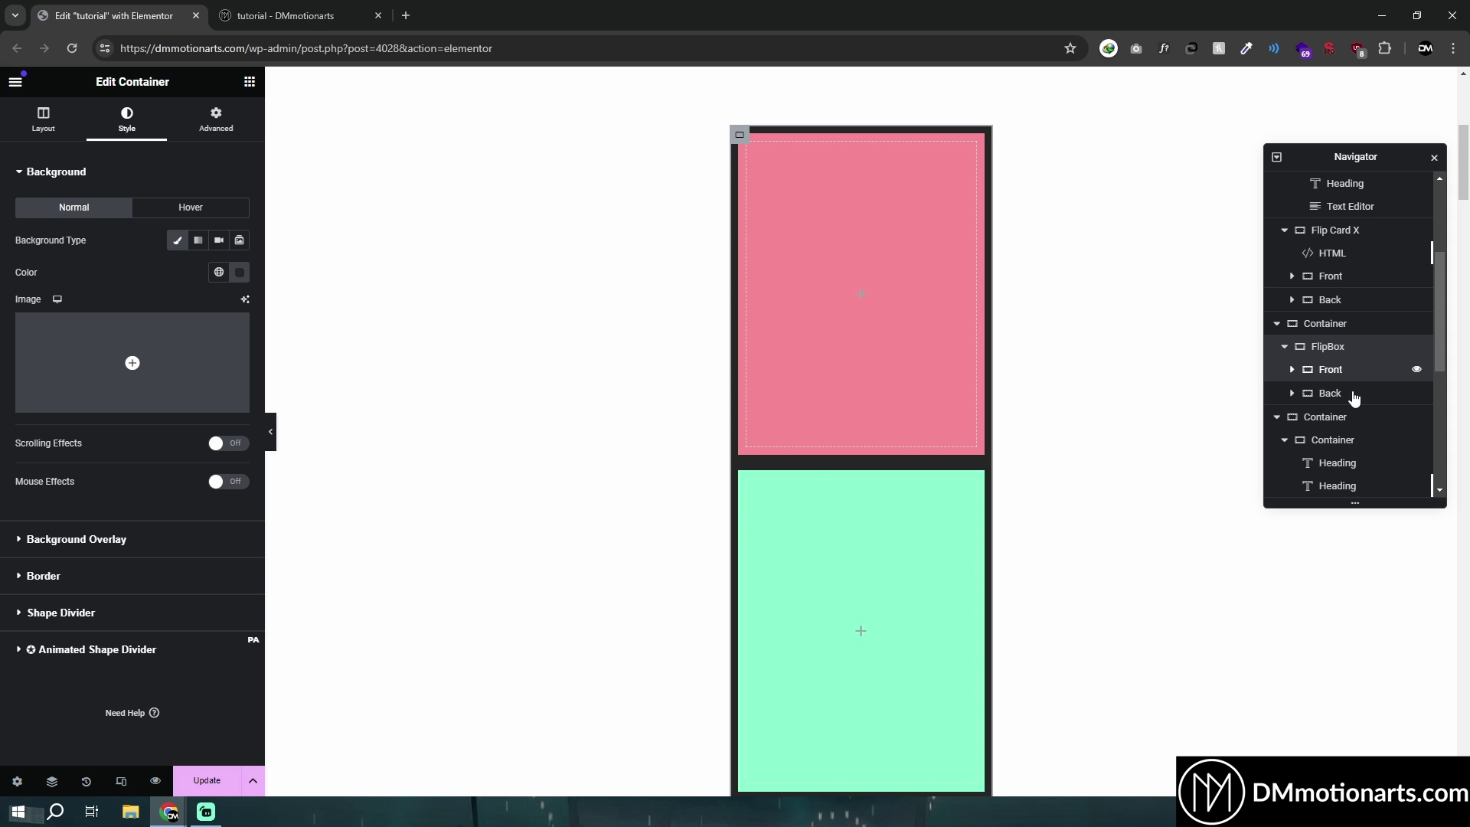
click(1353, 395)
click(1340, 373)
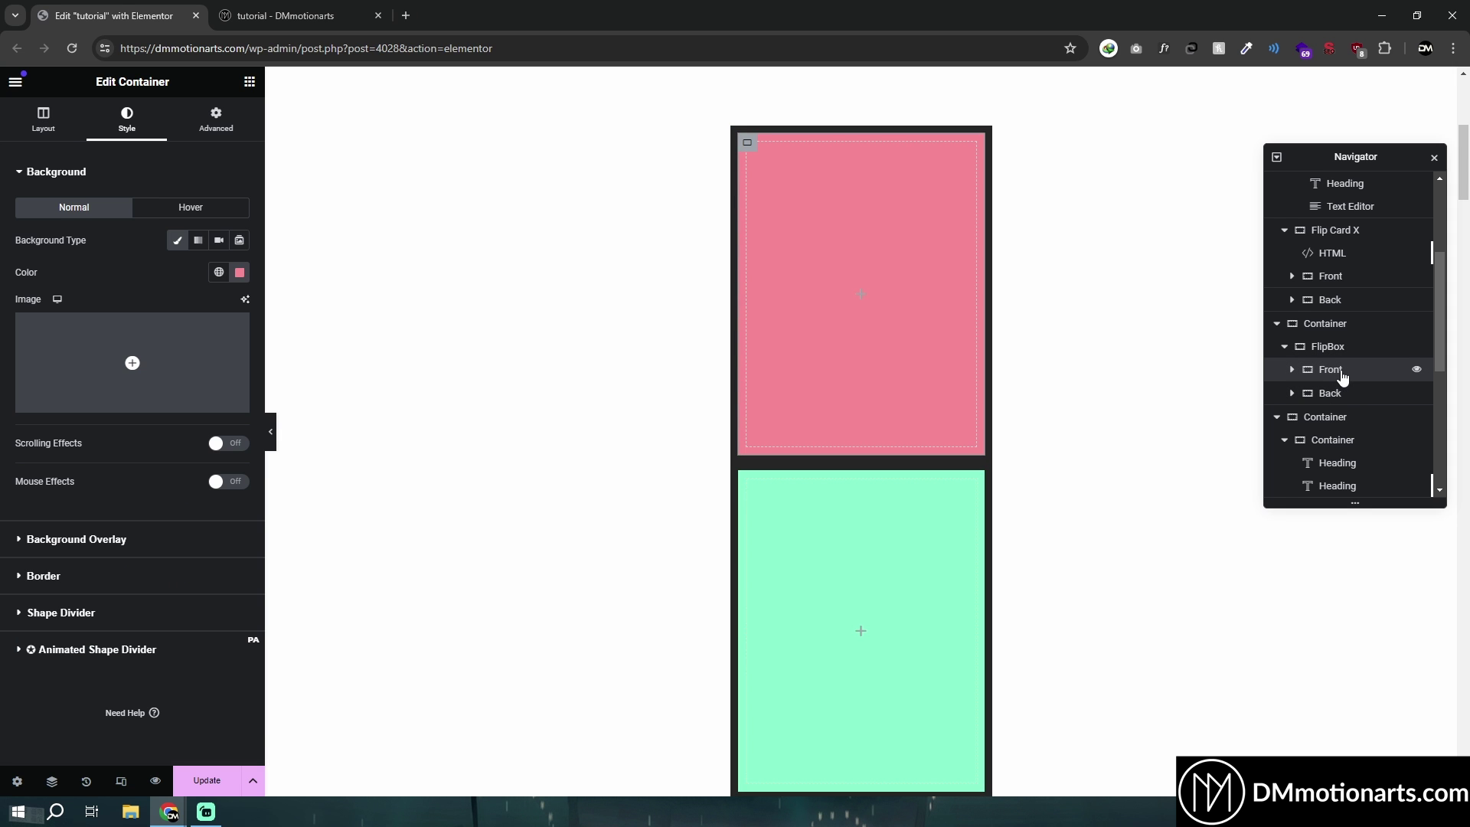
click(43, 120)
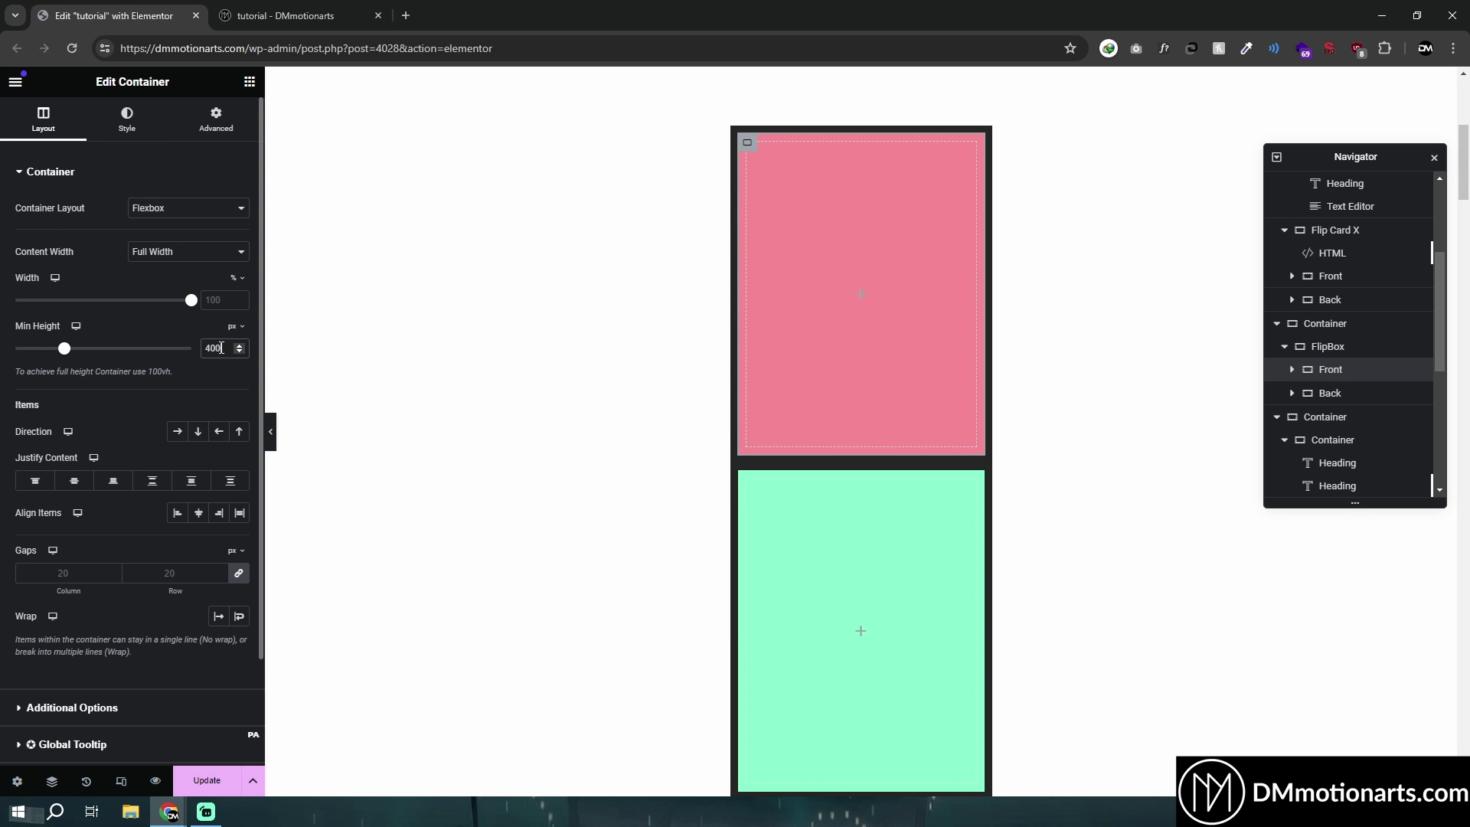
click(1325, 394)
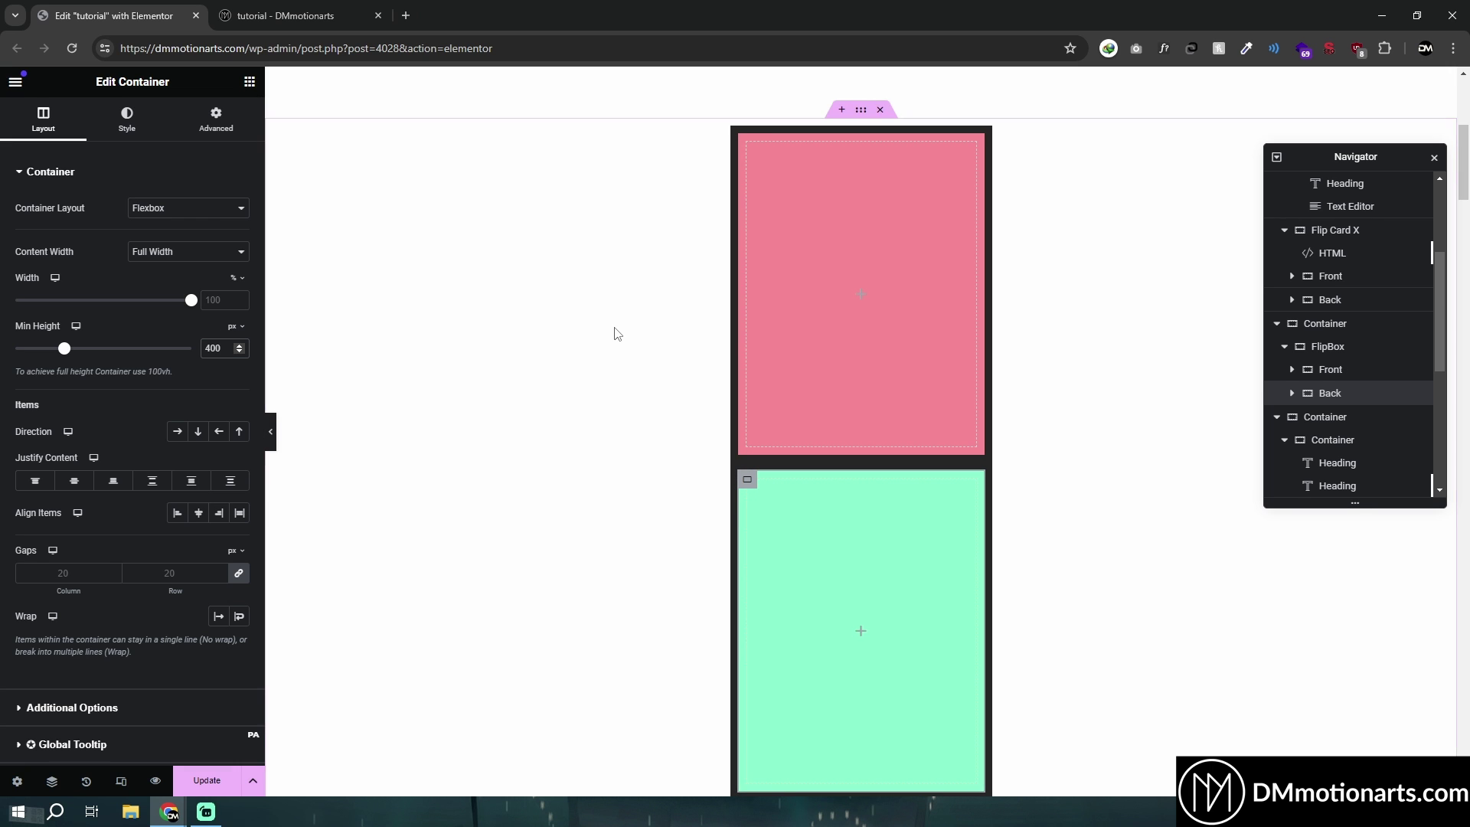
- Set the FlipBox container's padding to 0 px on all sides
click(1332, 348)
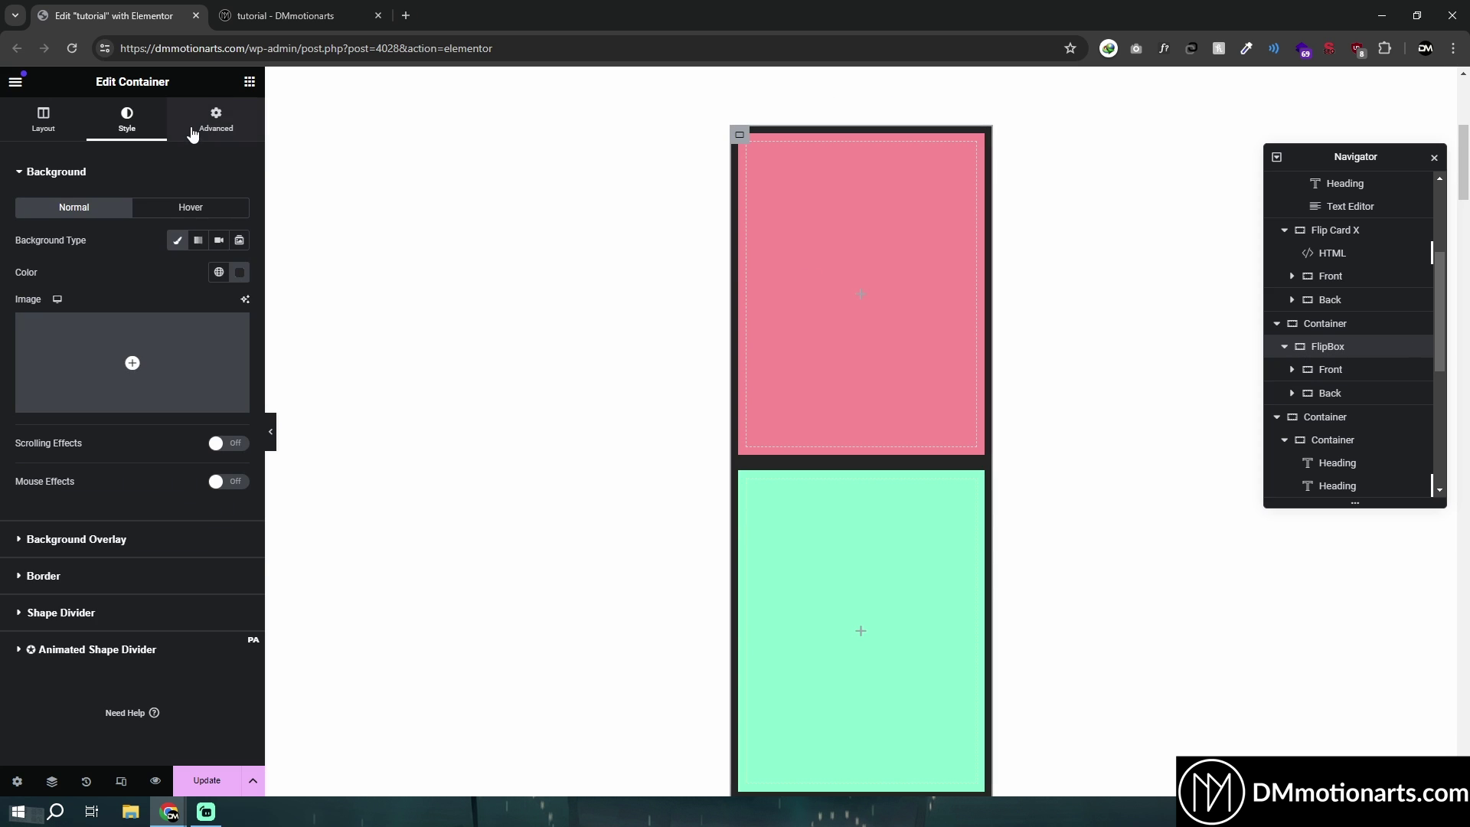
click(215, 120)
click(197, 284)
text(0)
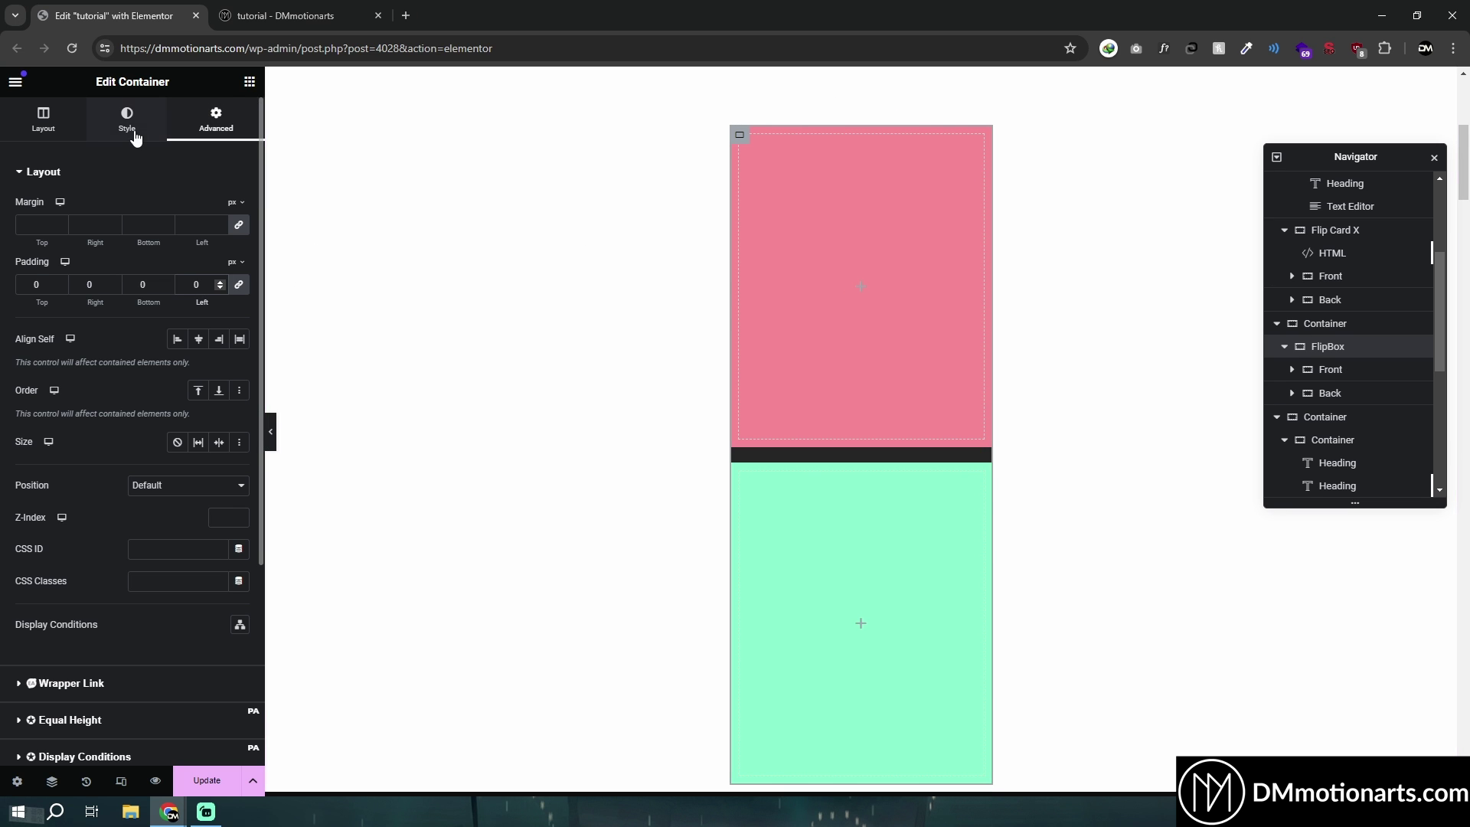
- Assign the CSS class dm-front-card to the Front container
click(1333, 373)
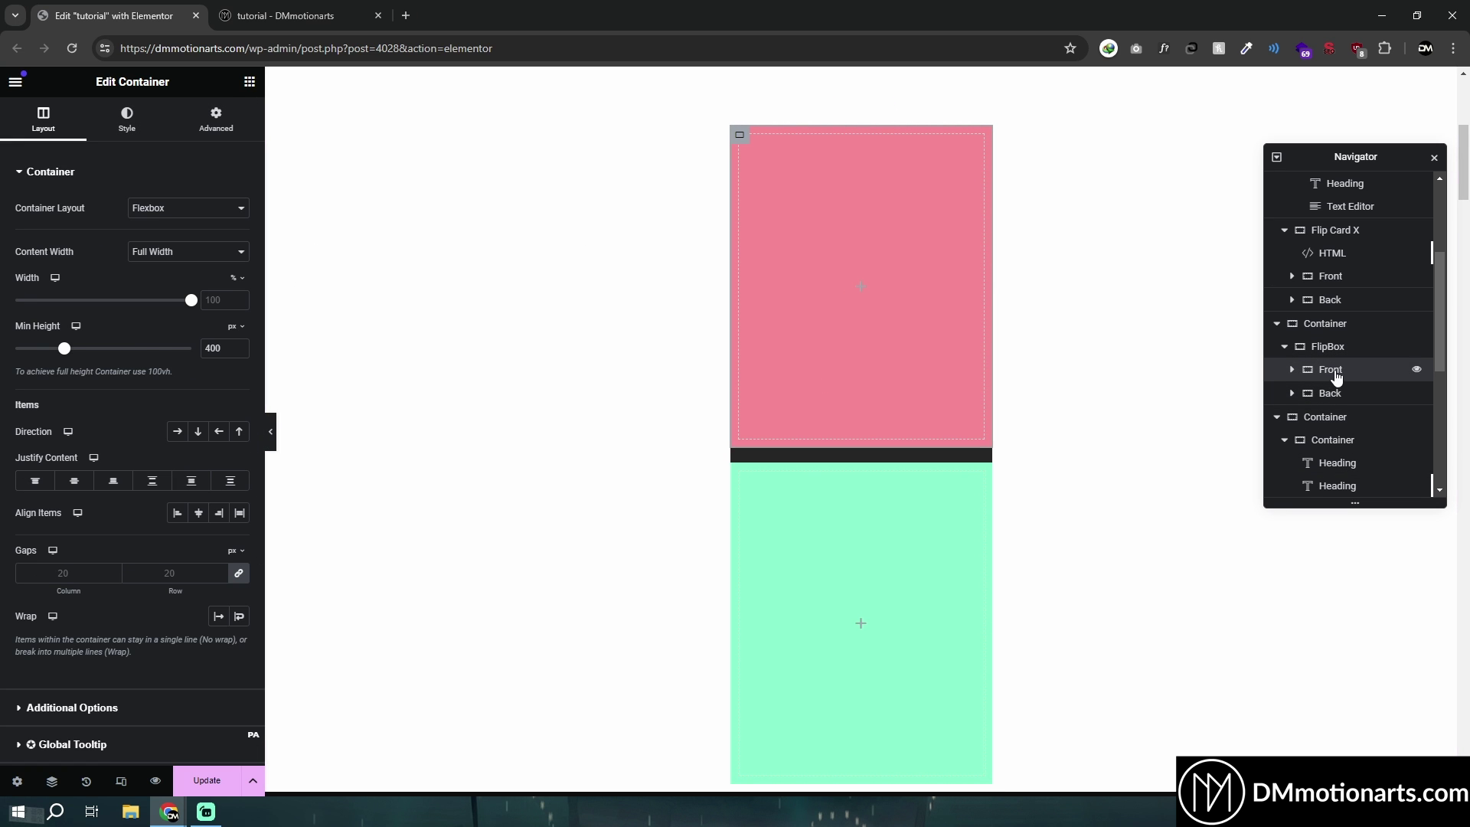
click(215, 119)
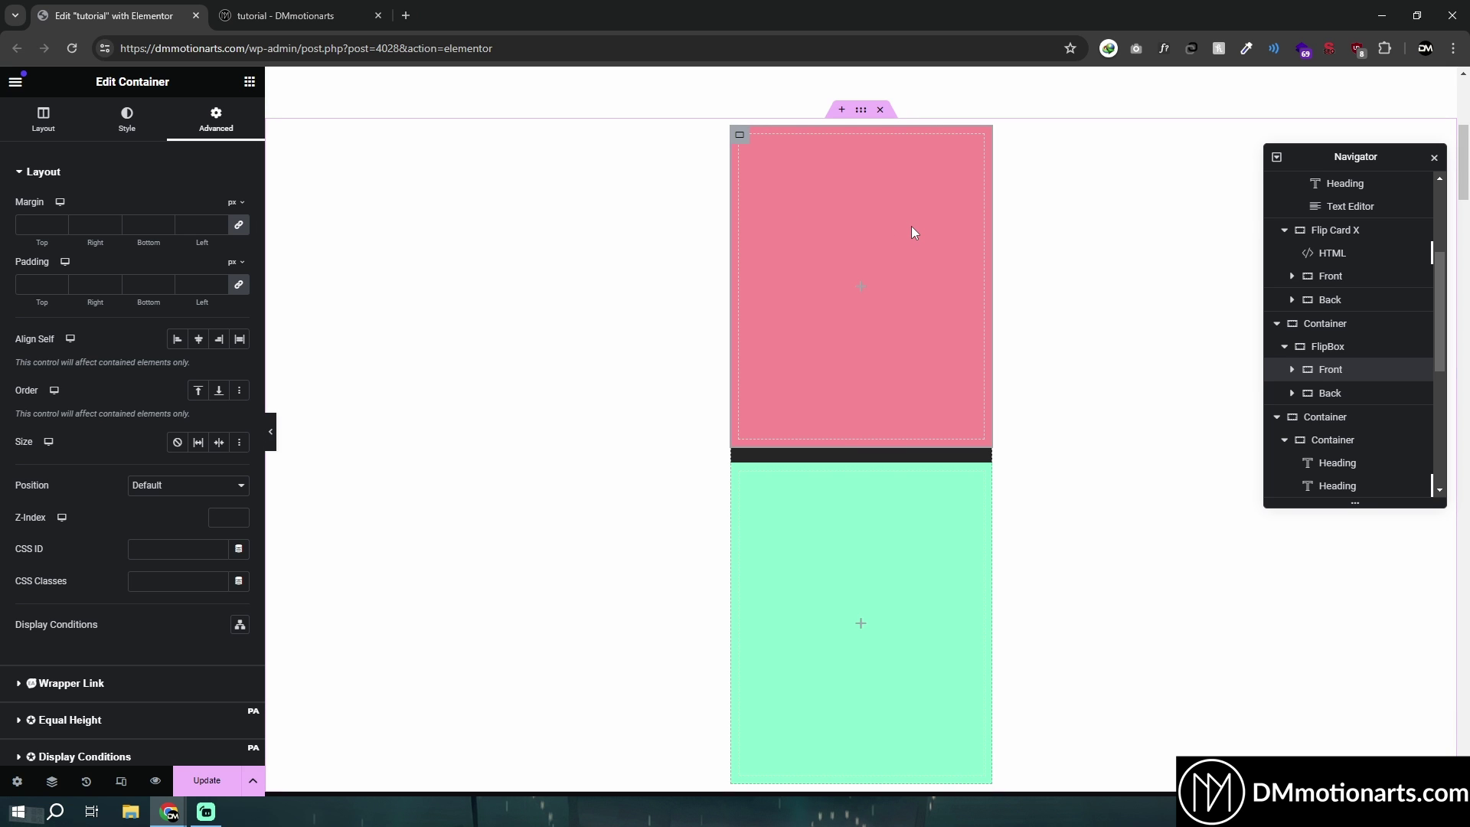
click(144, 578)
text(dm-front-card)
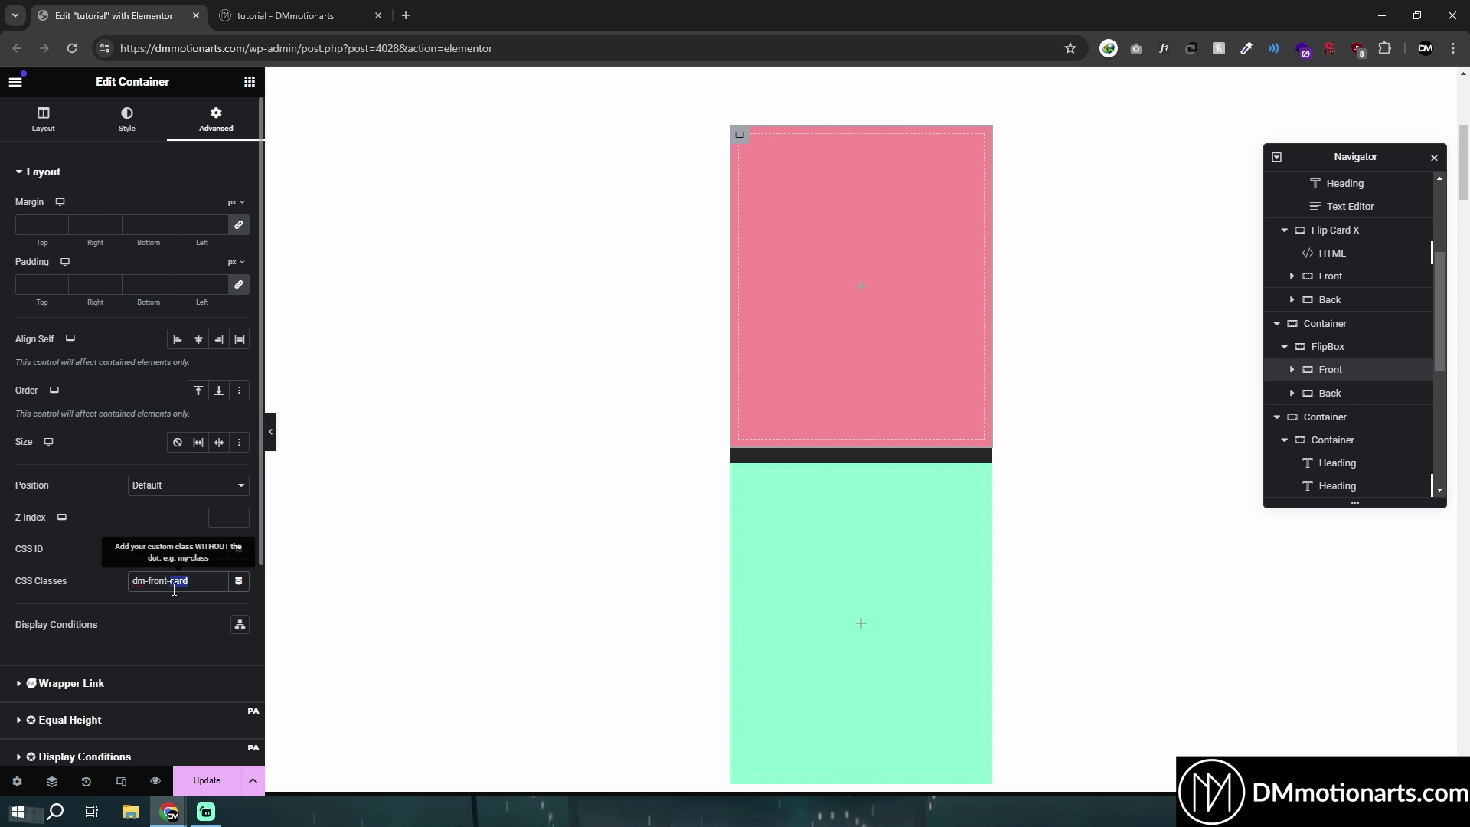
drag(184, 582, 134, 582)
click(134, 582)
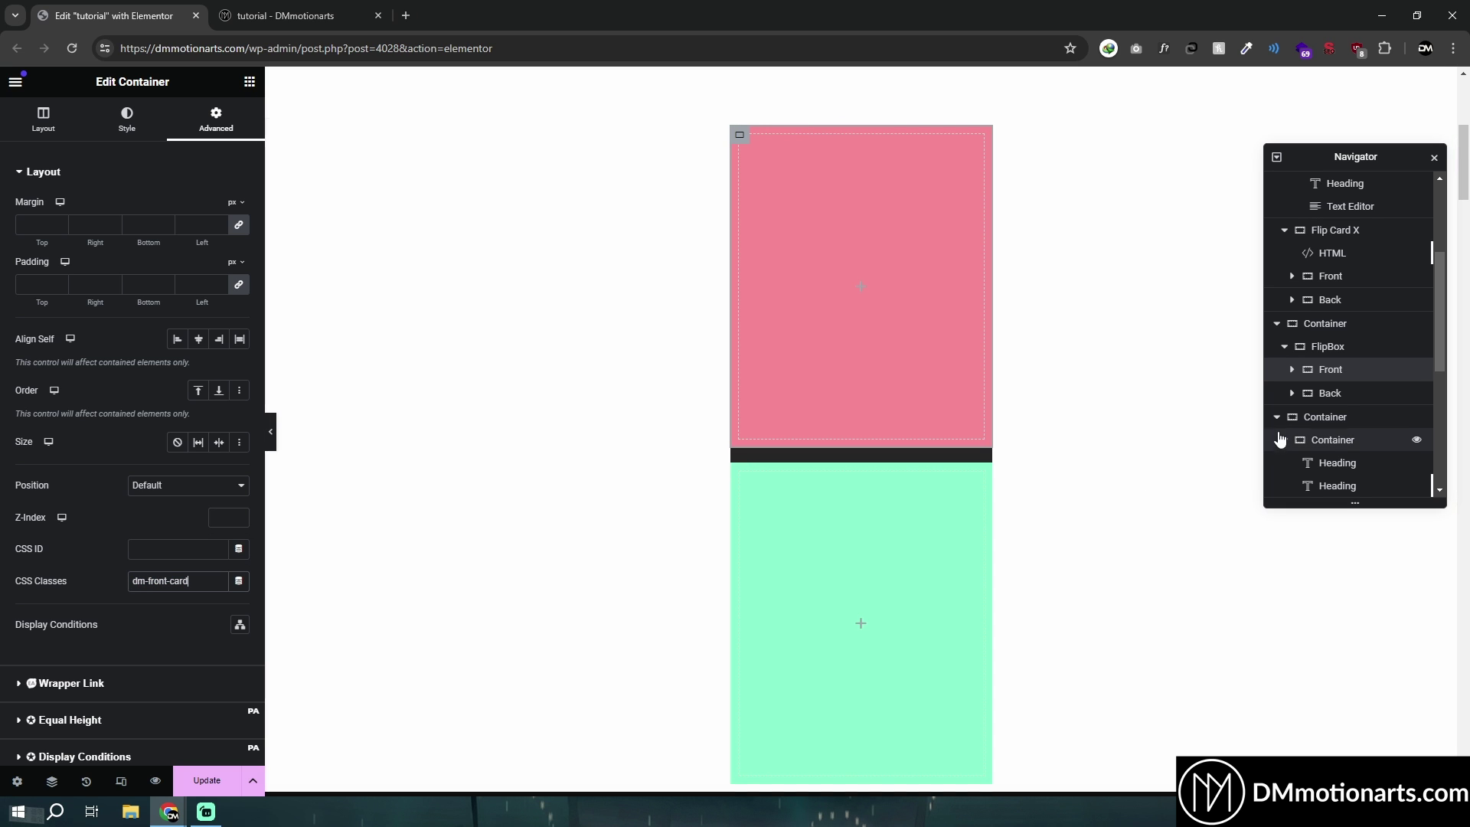
- Assign the CSS class dm-back-card to the Back container
click(1340, 393)
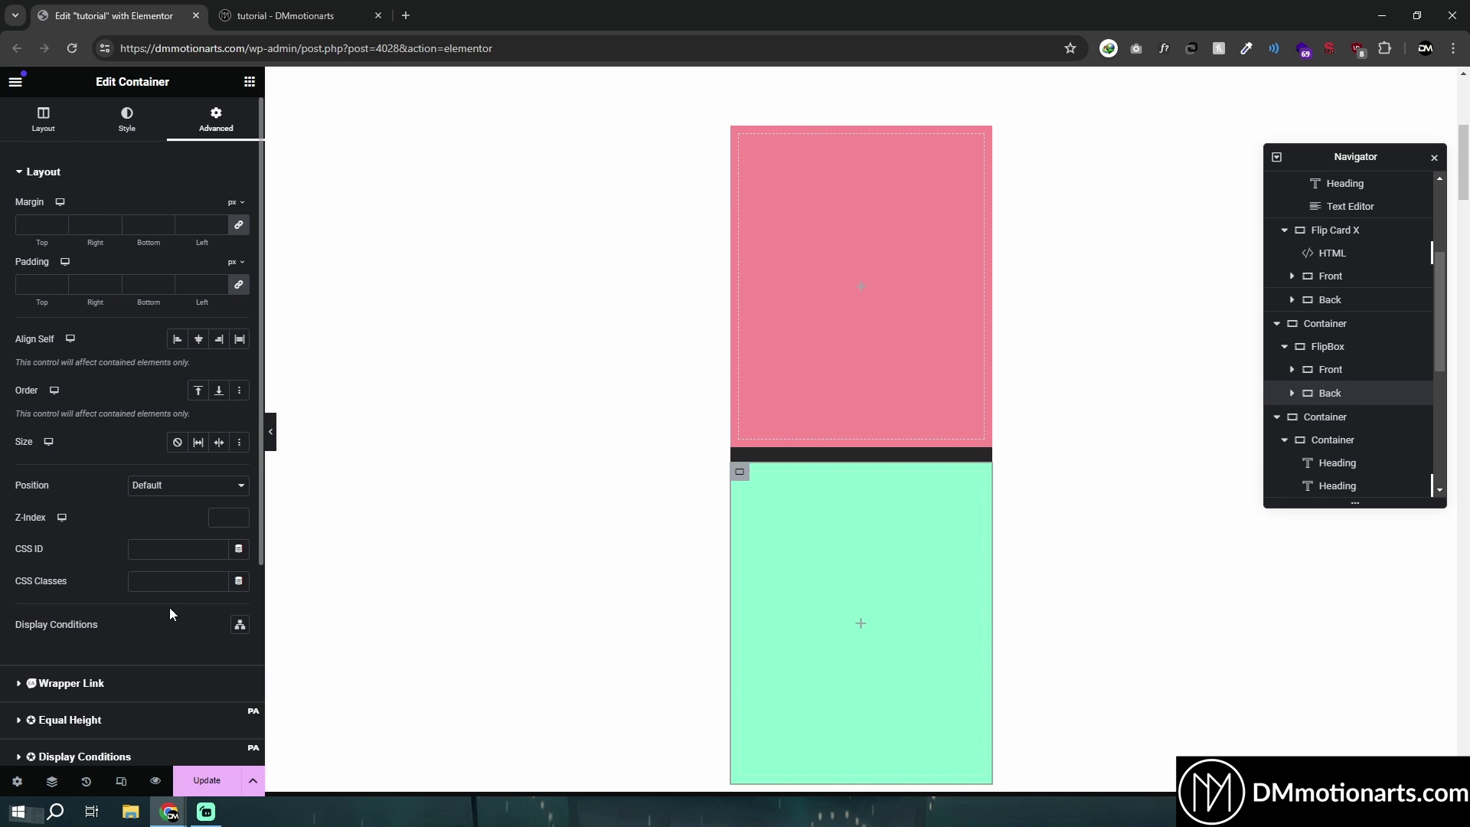
click(172, 585)
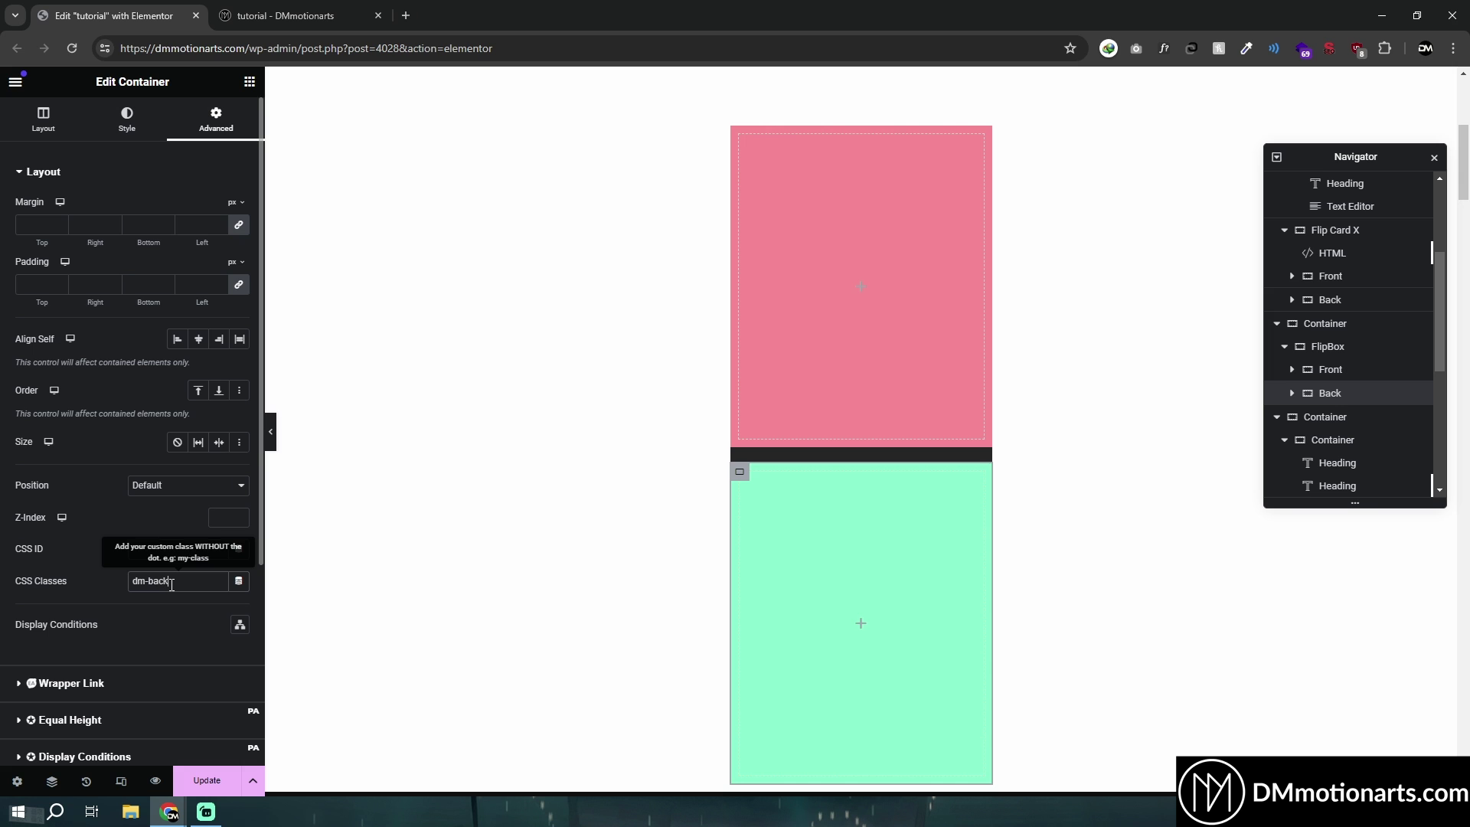
text(dm-back-card)
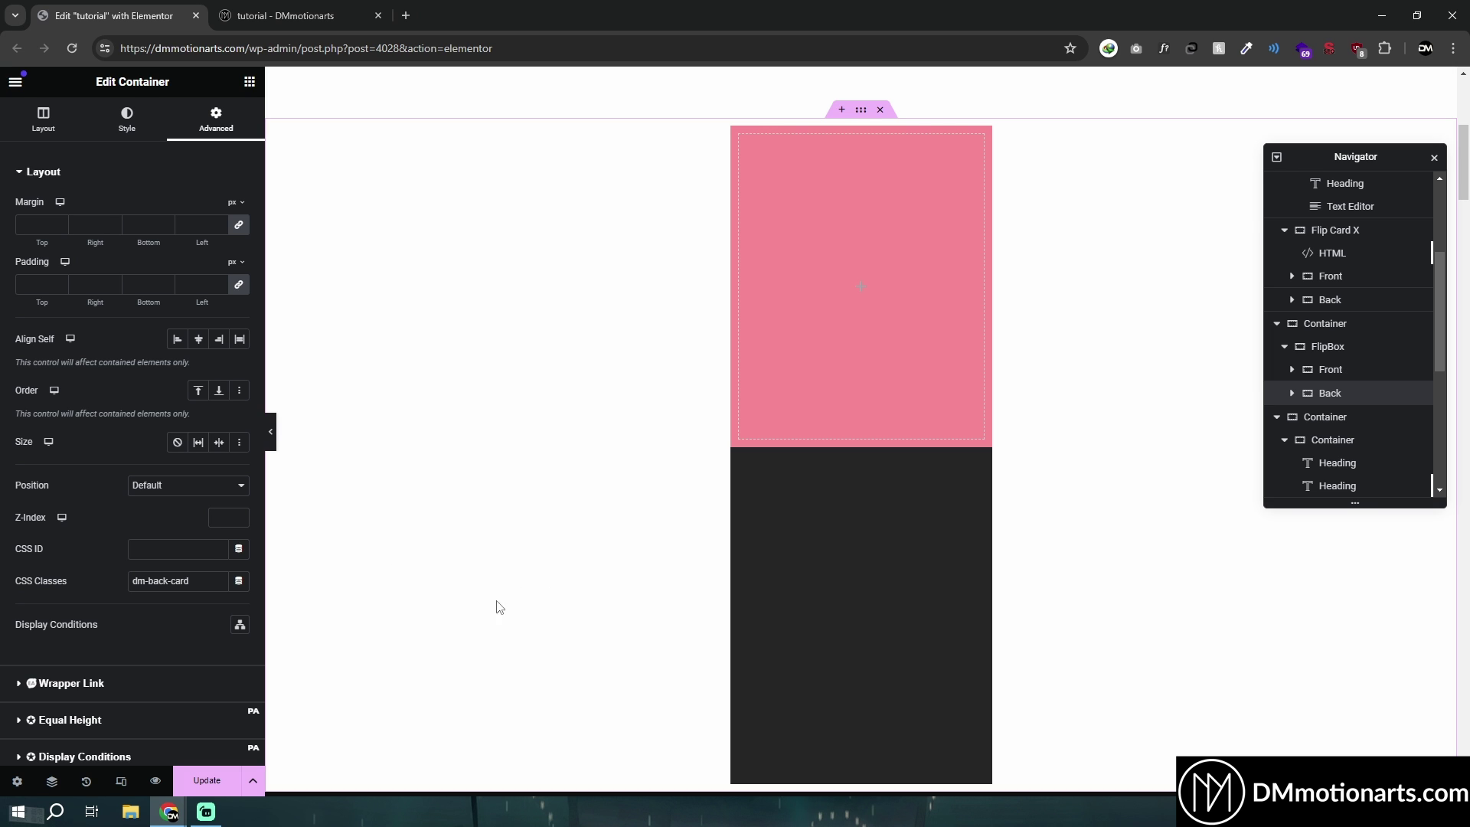
- Assign the CSS class dm-flip-card to the FlipBox container and remove its classic background
click(1333, 352)
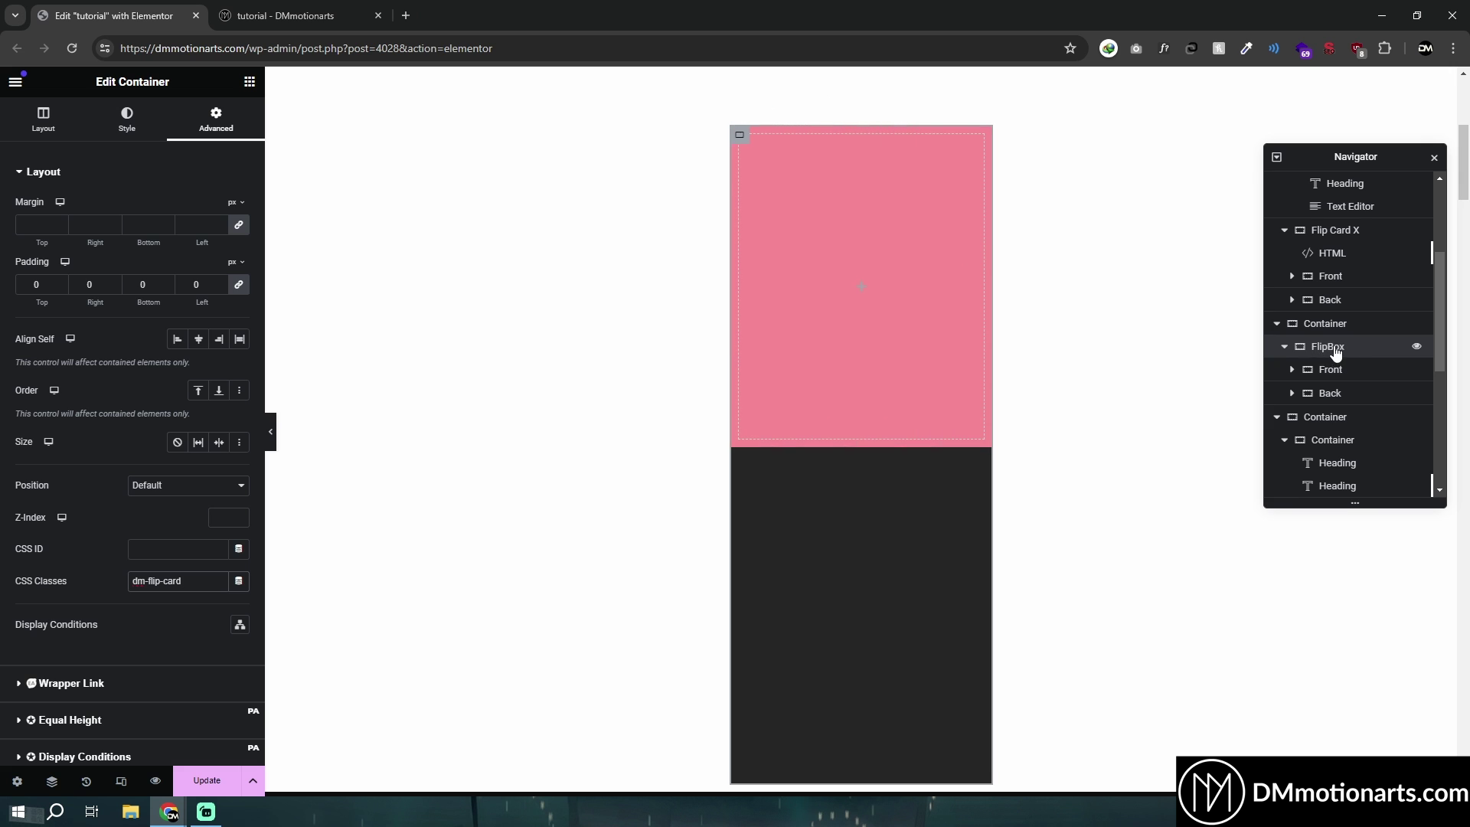
click(136, 134)
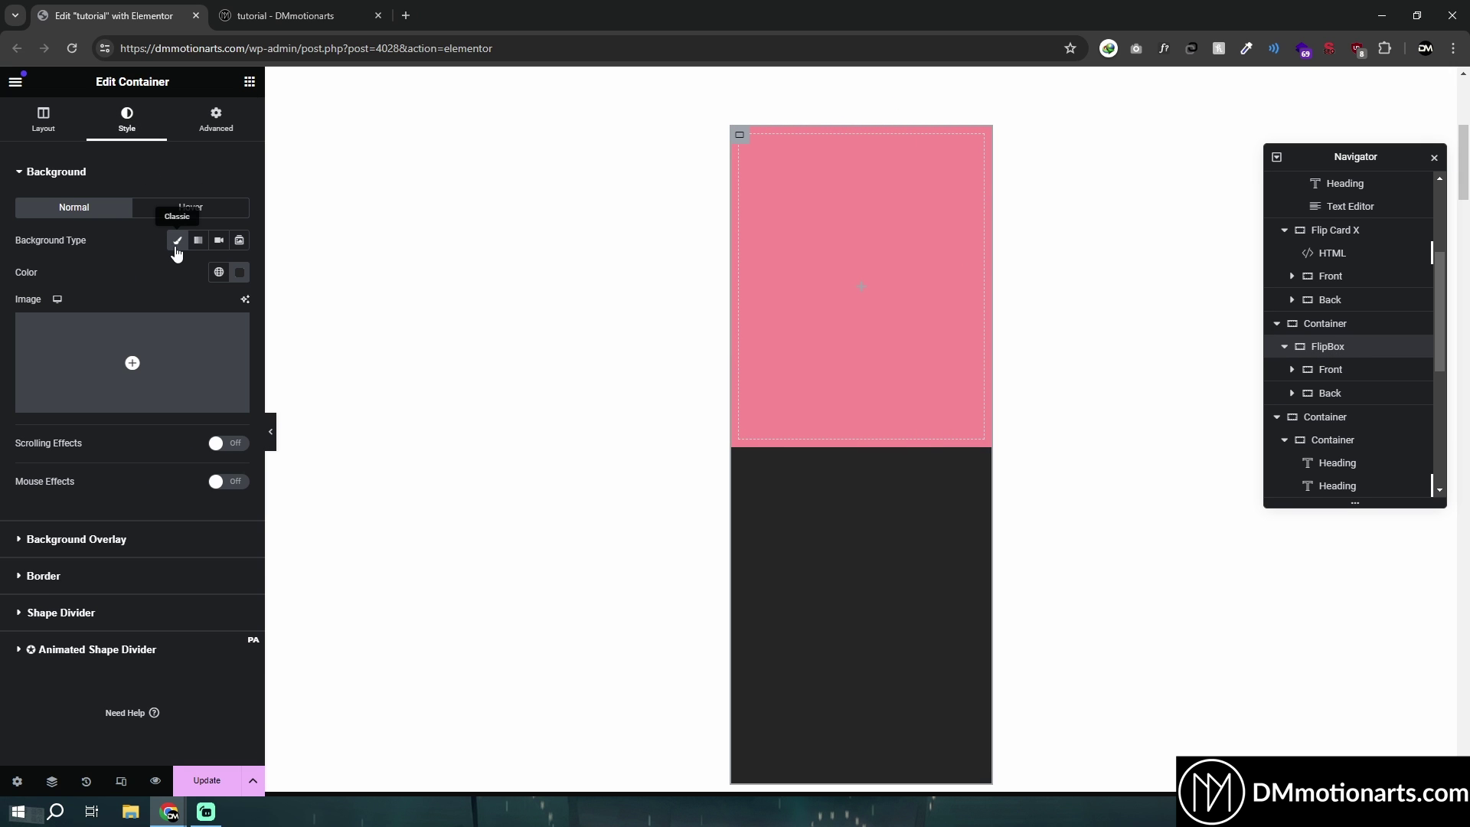
click(177, 244)
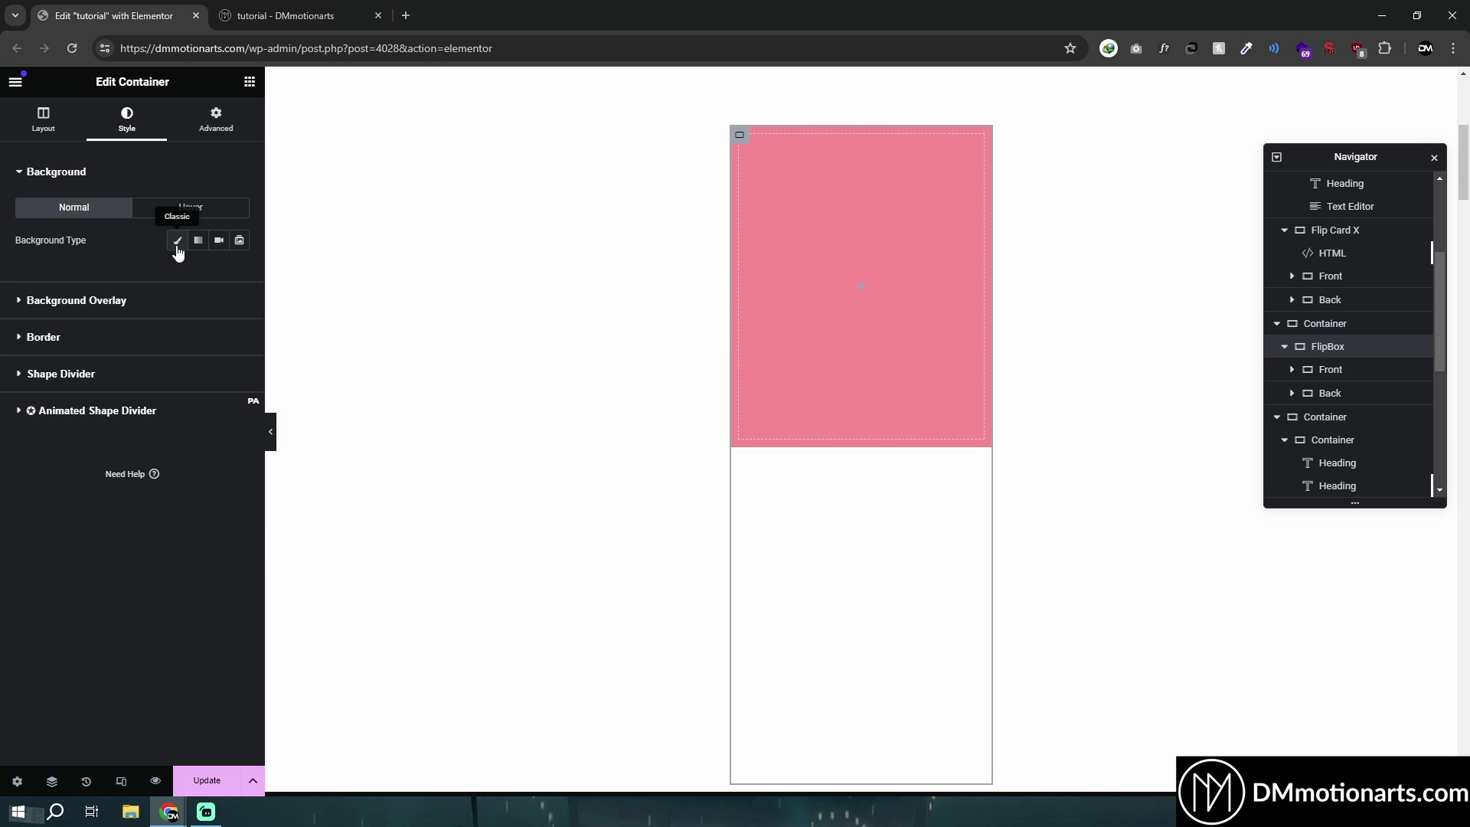
click(177, 242)
click(177, 240)
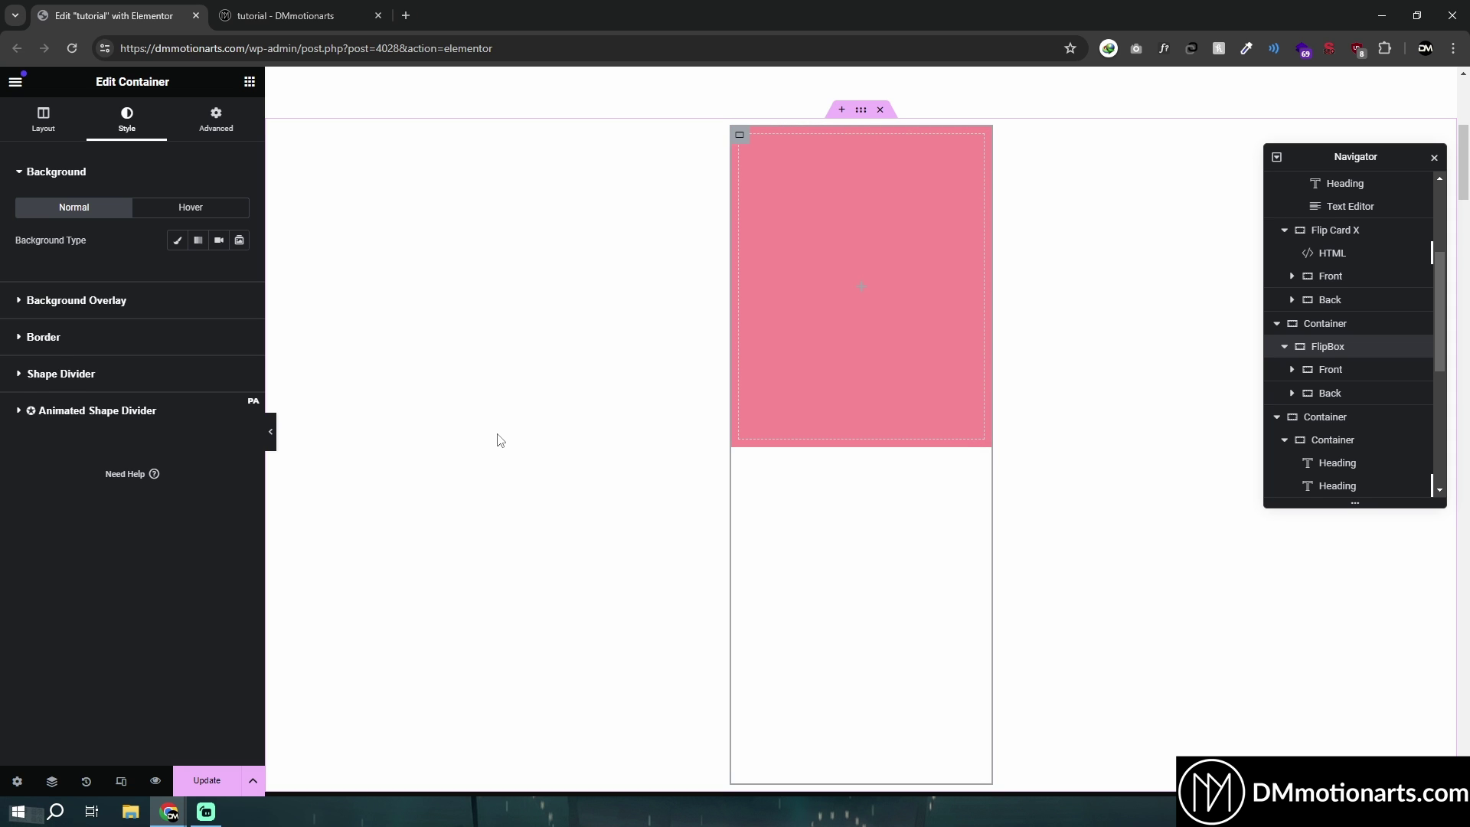
- Add an HTML widget to the FlipBox container and move it above the Front container
click(249, 82)
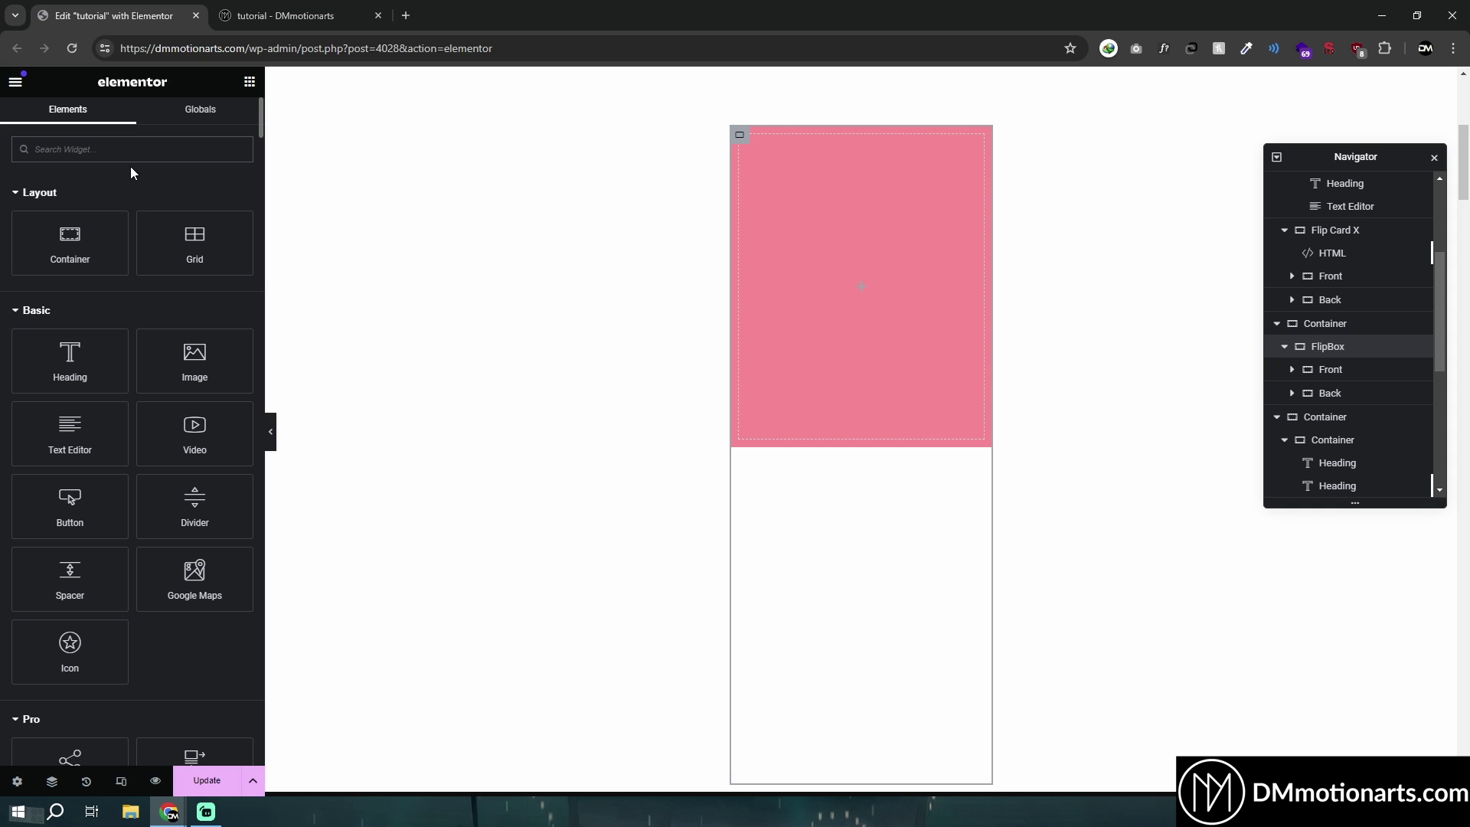
text(html)
click(104, 216)
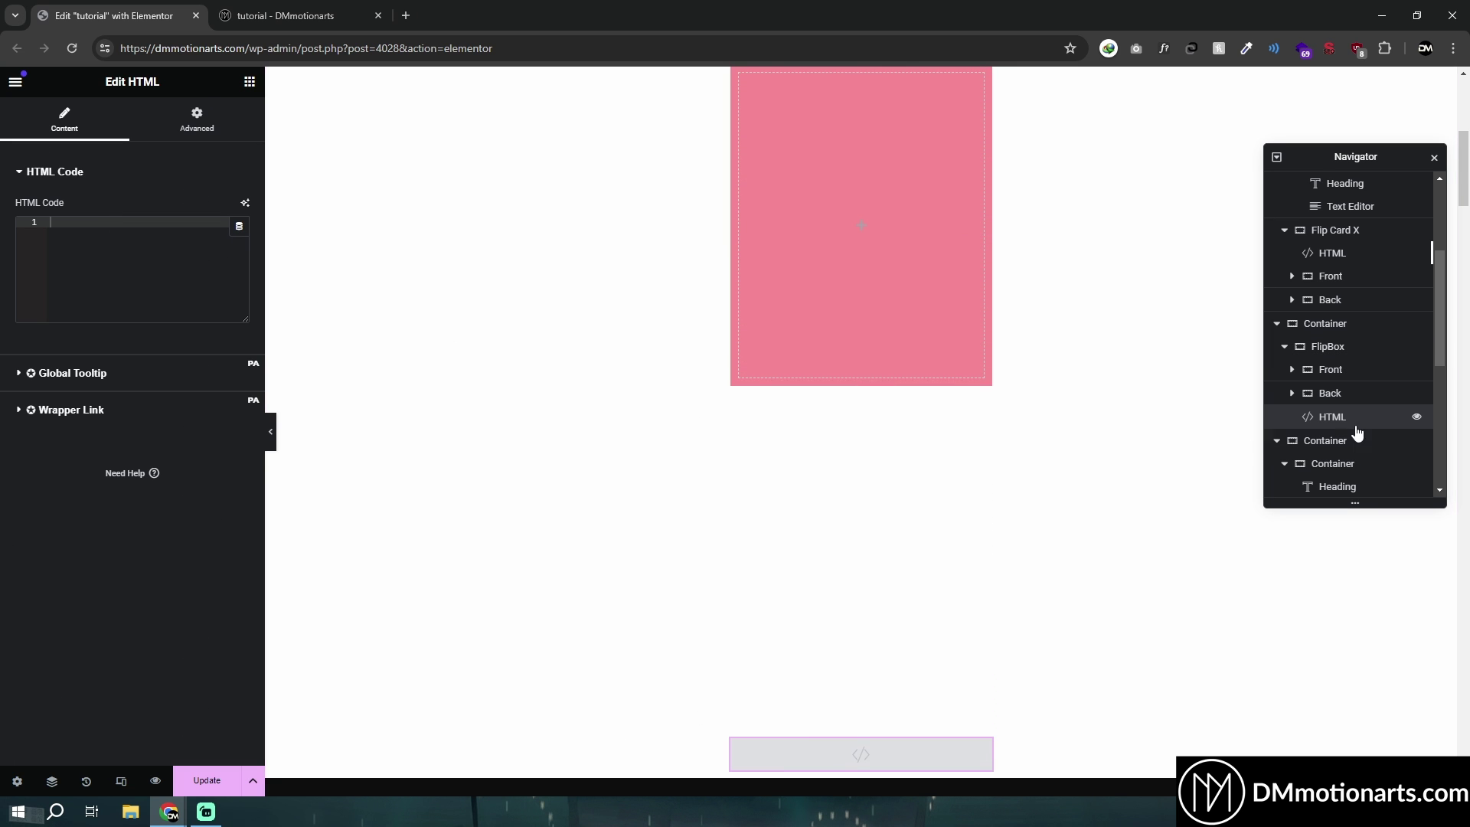
mouse_move(1340, 417)
mouse_down()
mouse_move(1343, 362)
mouse_move(1359, 406)
mouse_up()
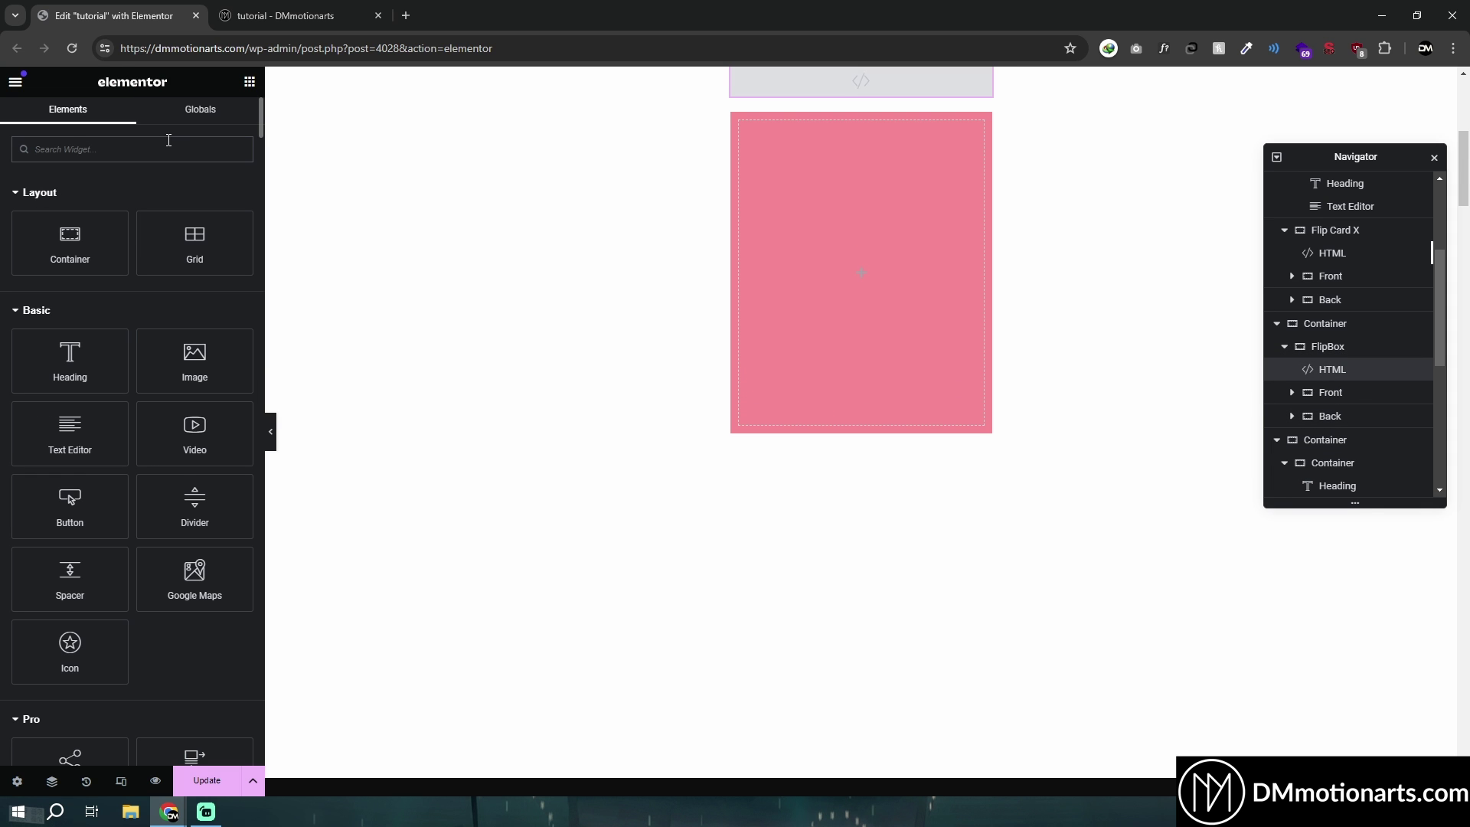
- Search the widget library for the HTML widget
click(169, 149)
text(htm)
mouse_move(69, 203)
mouse_down()
mouse_move(913, 426)
mouse_move(73, 208)
mouse_up()
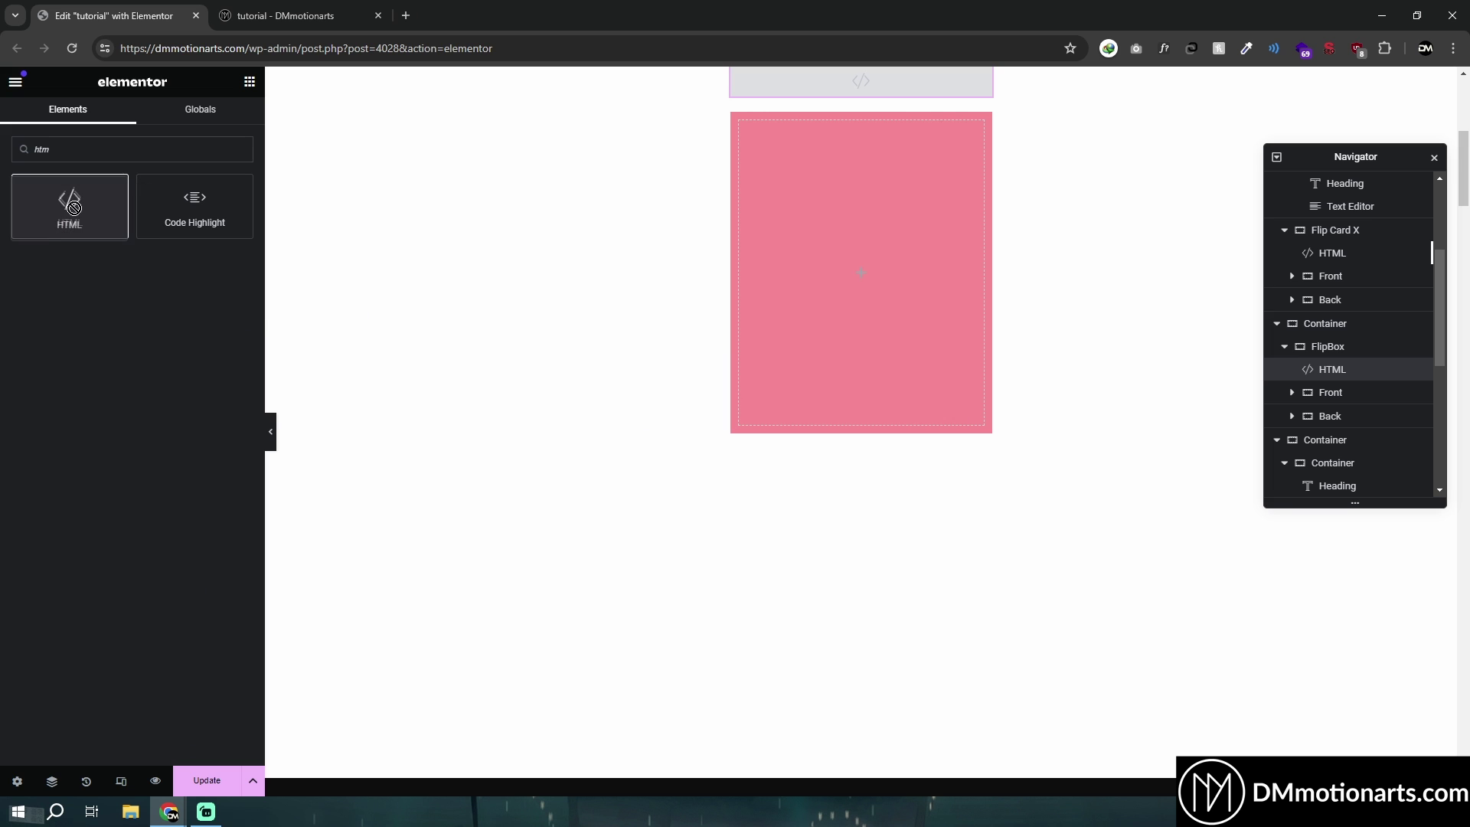
- Copy the complete flip-card CSS code from the HTML widget inside Flip Card Y
click(1329, 354)
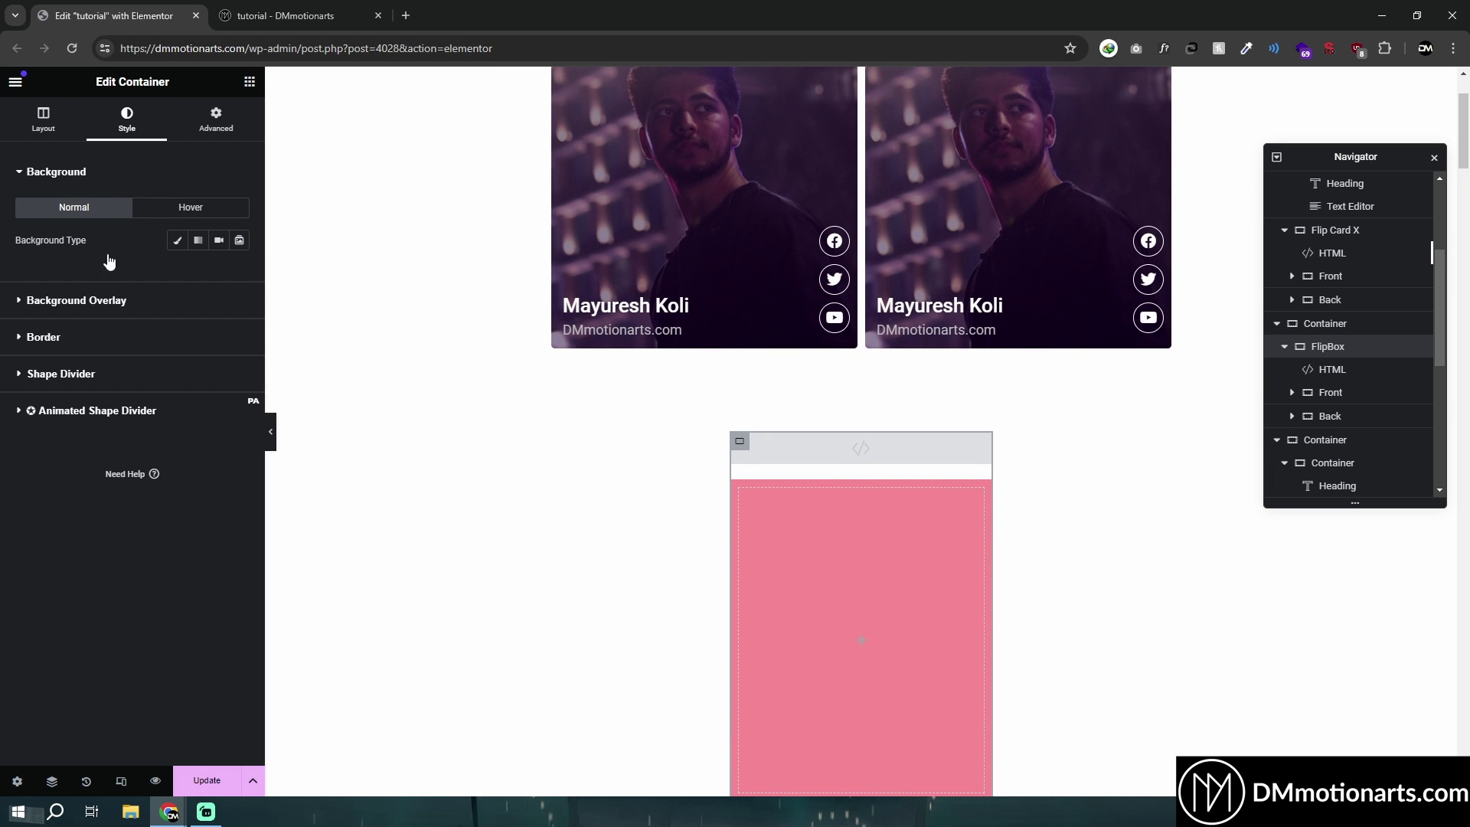
scroll(460, 405, down, 2)
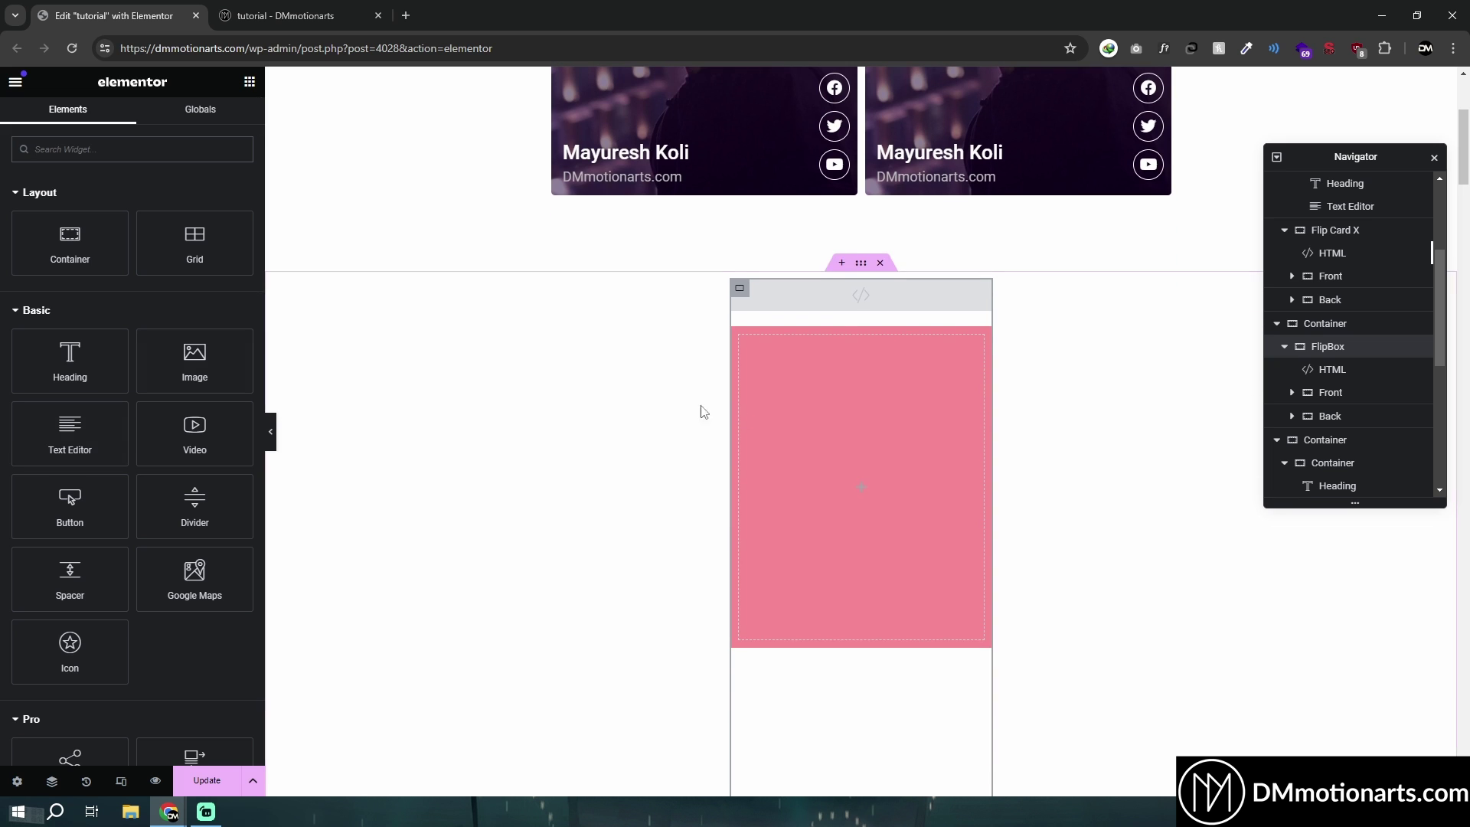
click(830, 297)
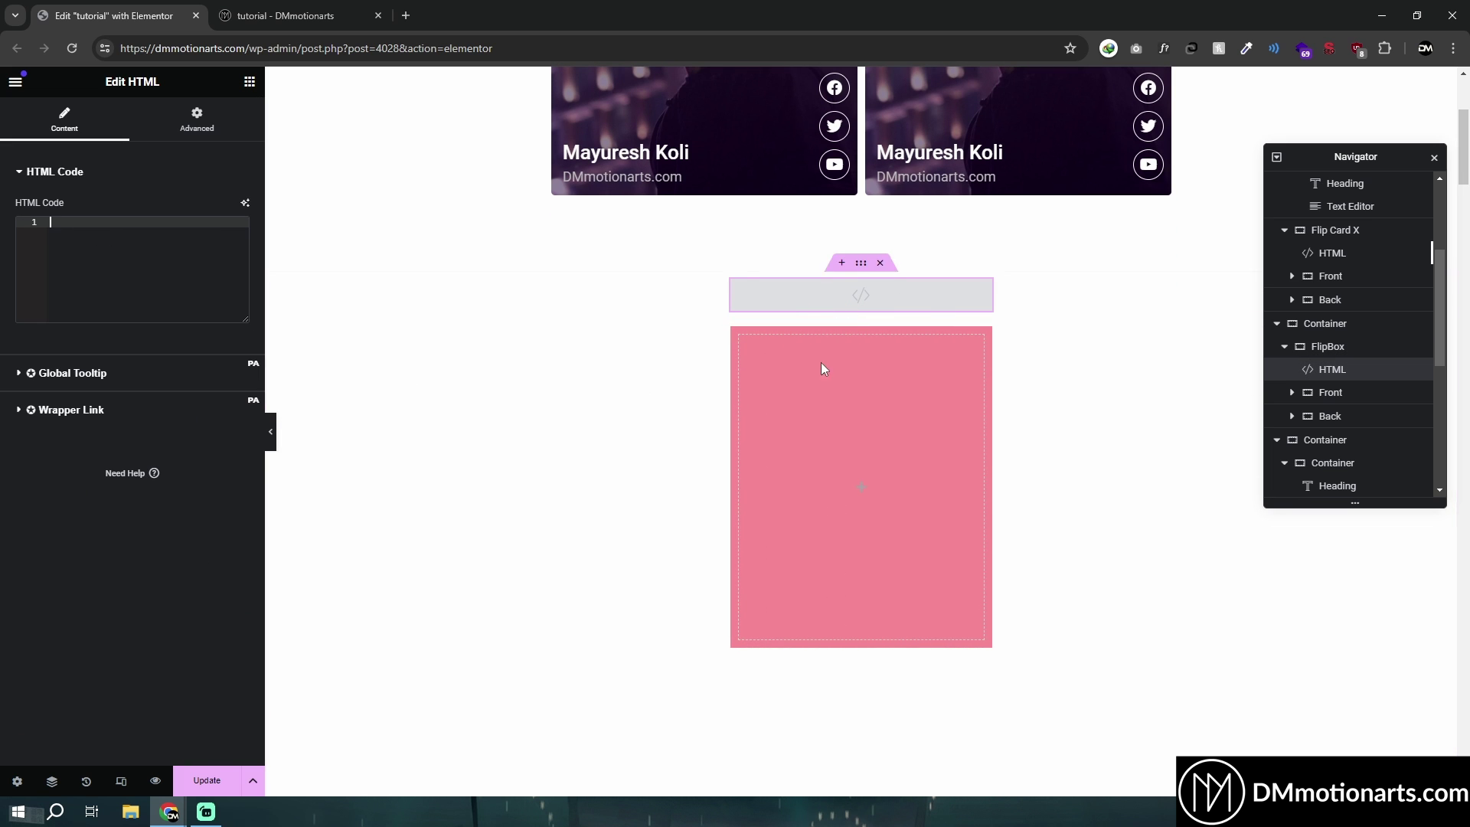
scroll(821, 362, up, 2)
scroll(1333, 307, up, 3)
key(ctrl+v)
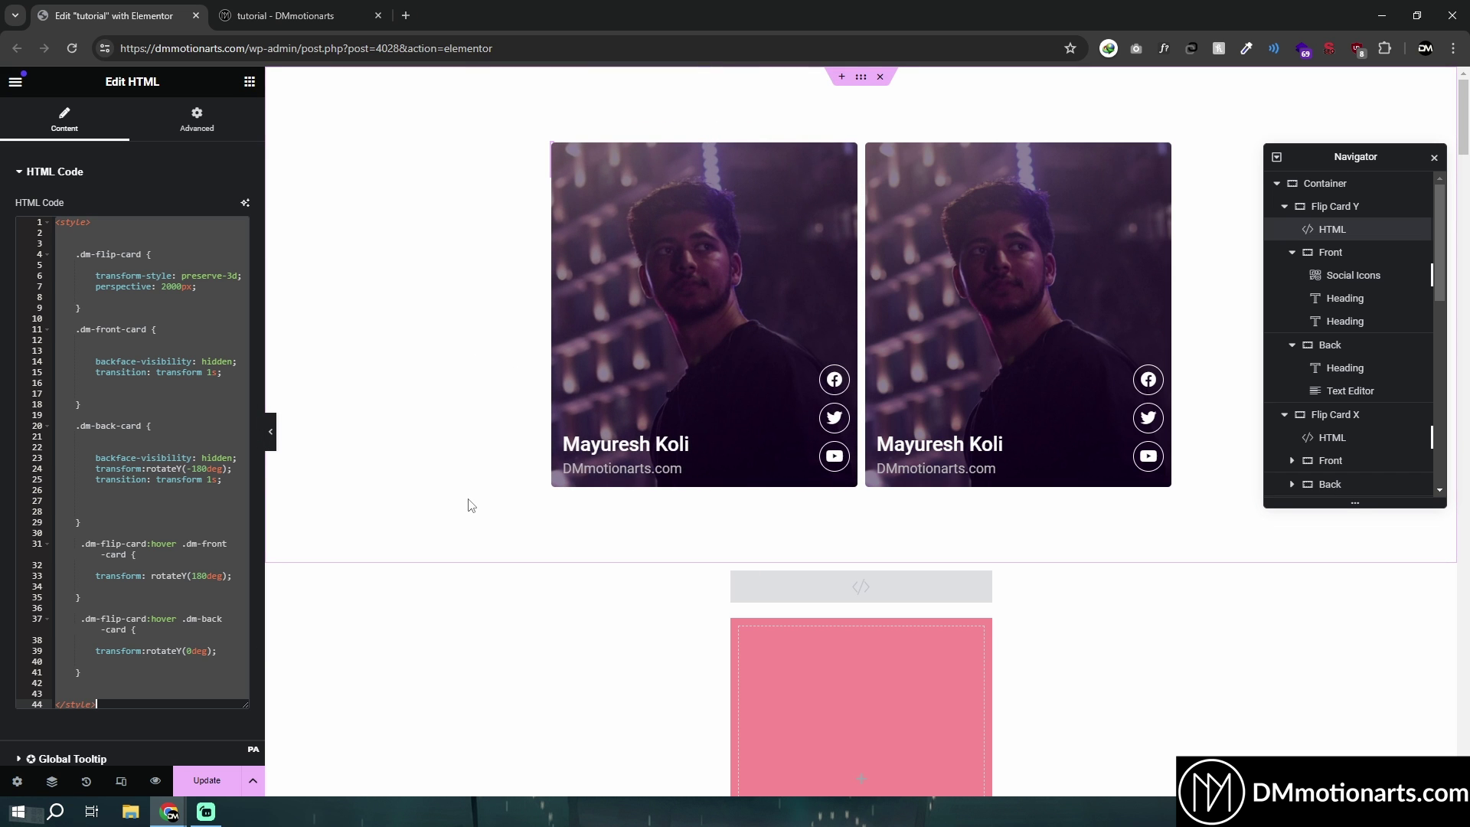
- Paste the copied flip-card CSS code into the FlipBox container's empty HTML widget
scroll(497, 482, down, 3)
click(849, 358)
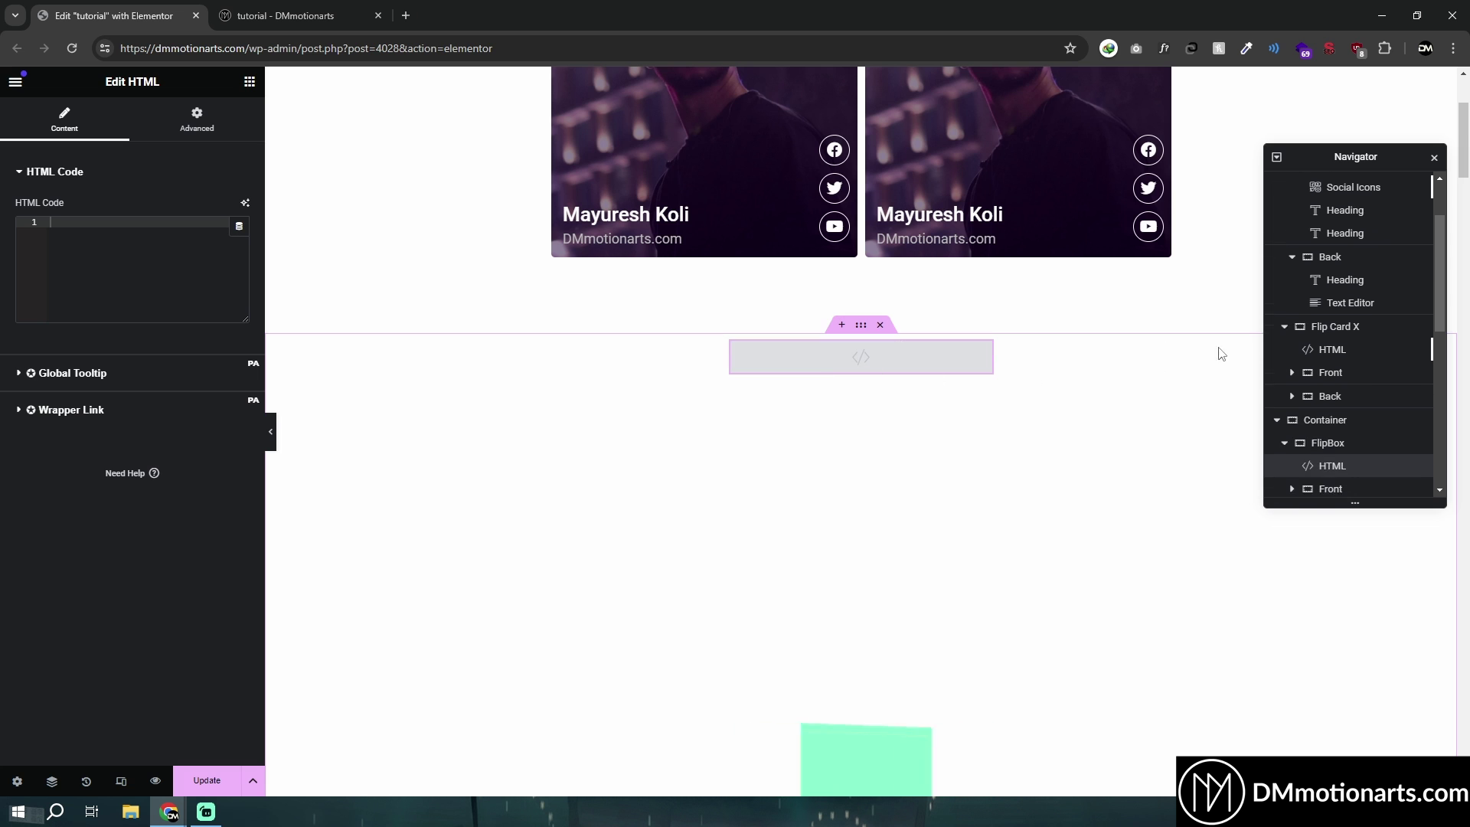
click(110, 291)
key(ctrl+v)
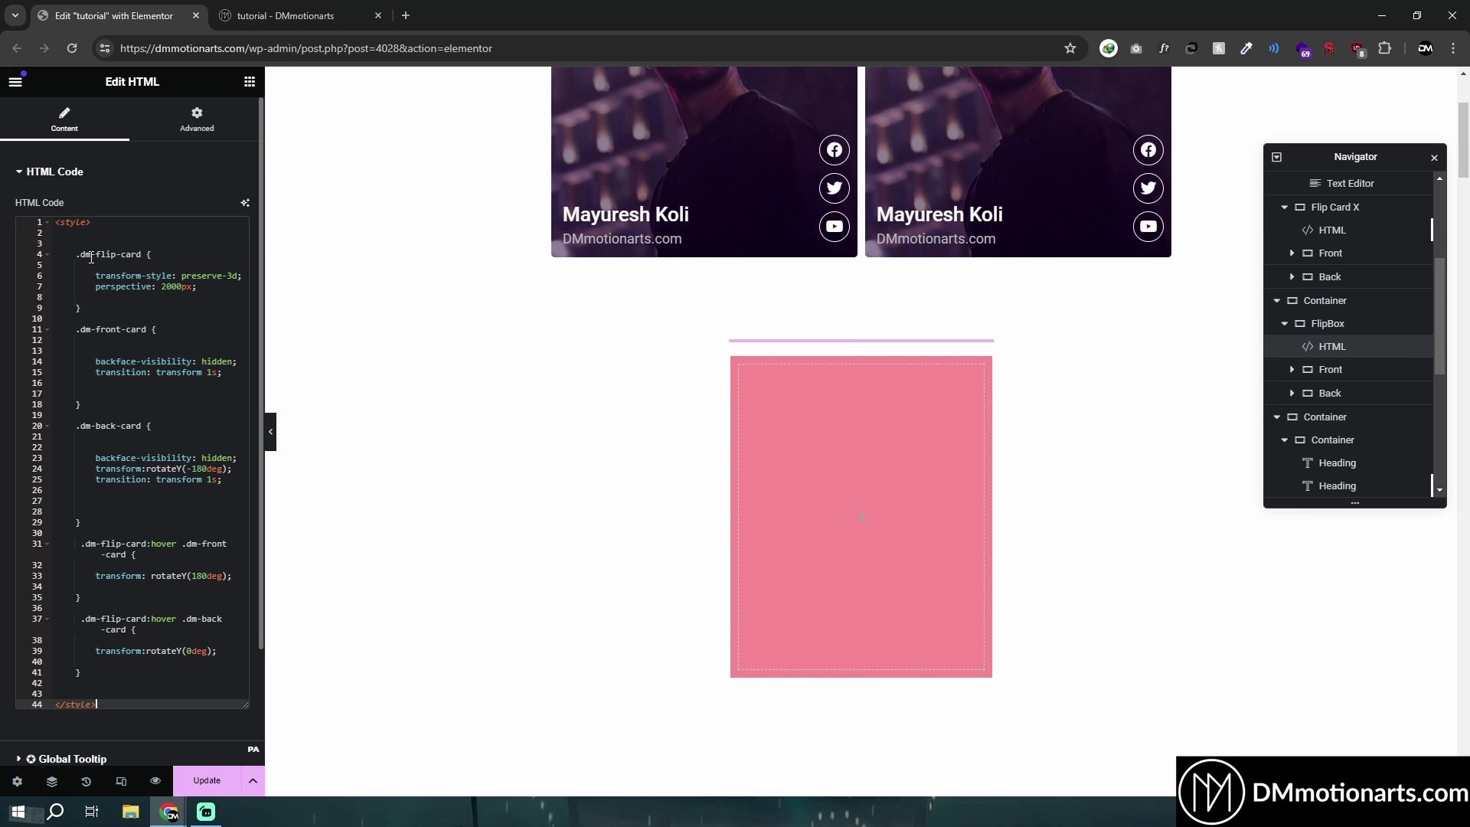
scroll(440, 360, down, 3)
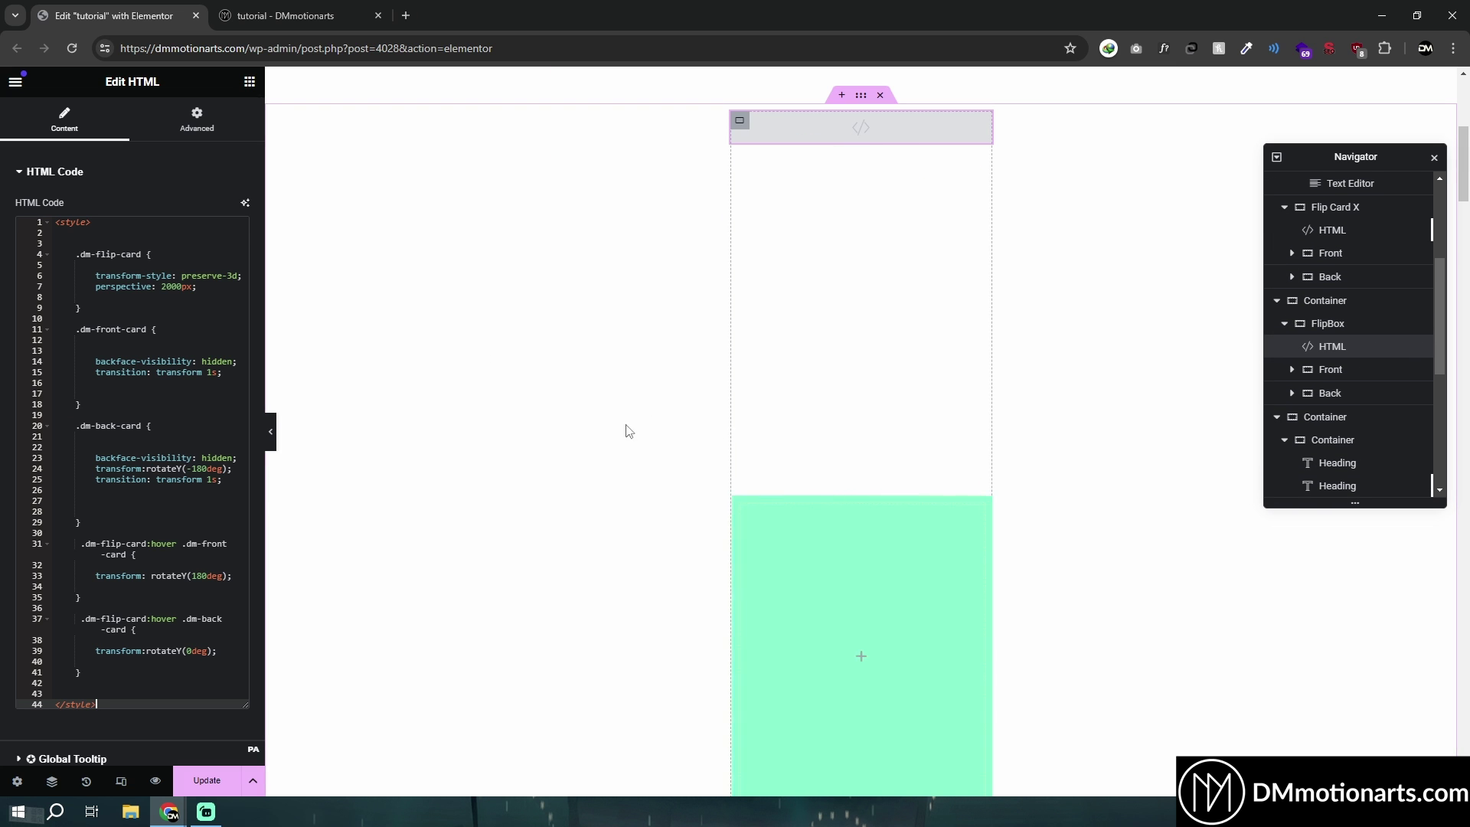
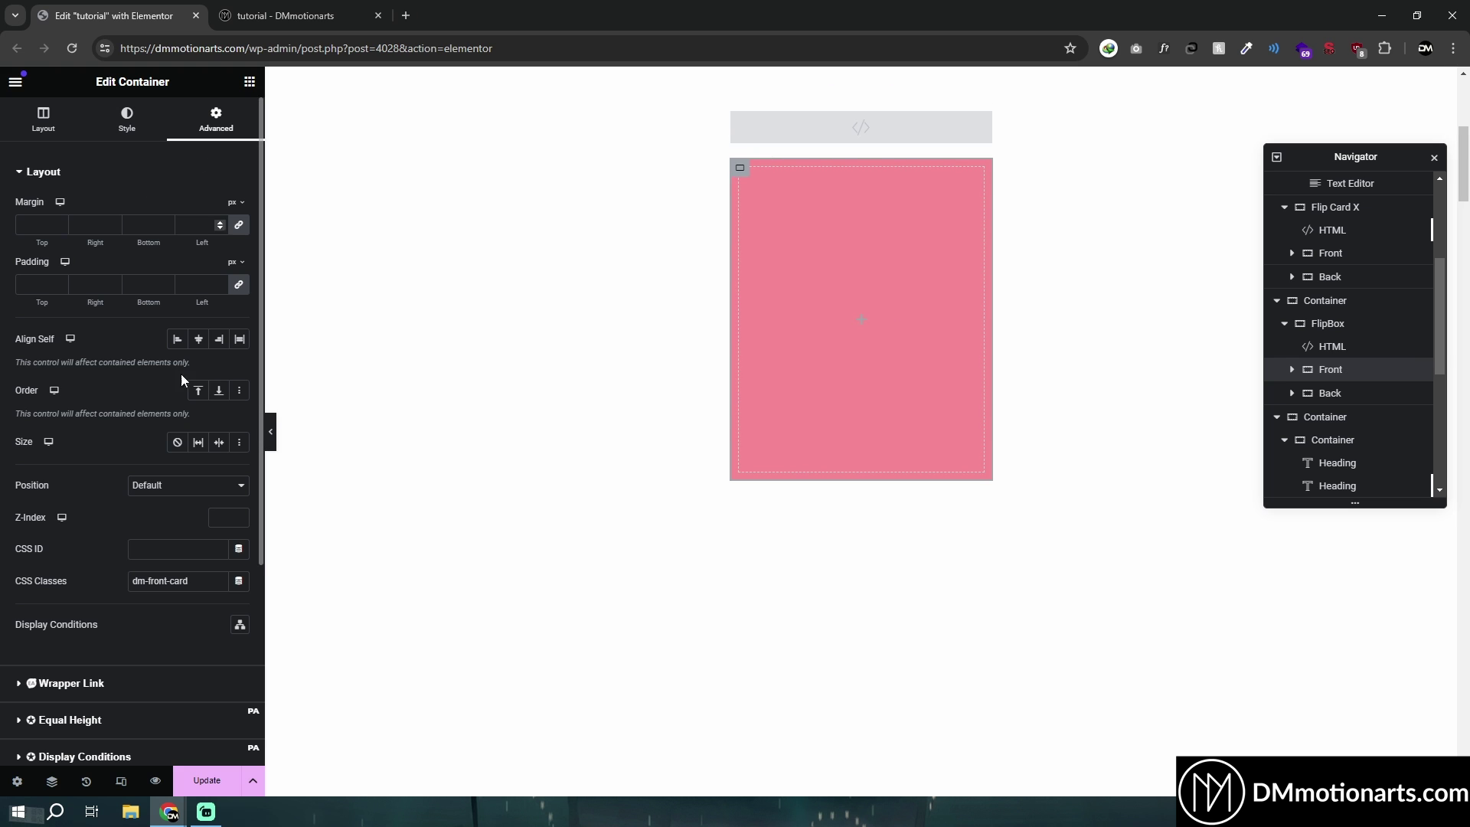
- Set the position of the FlipBox's Front and Back containers to Absolute
click(169, 517)
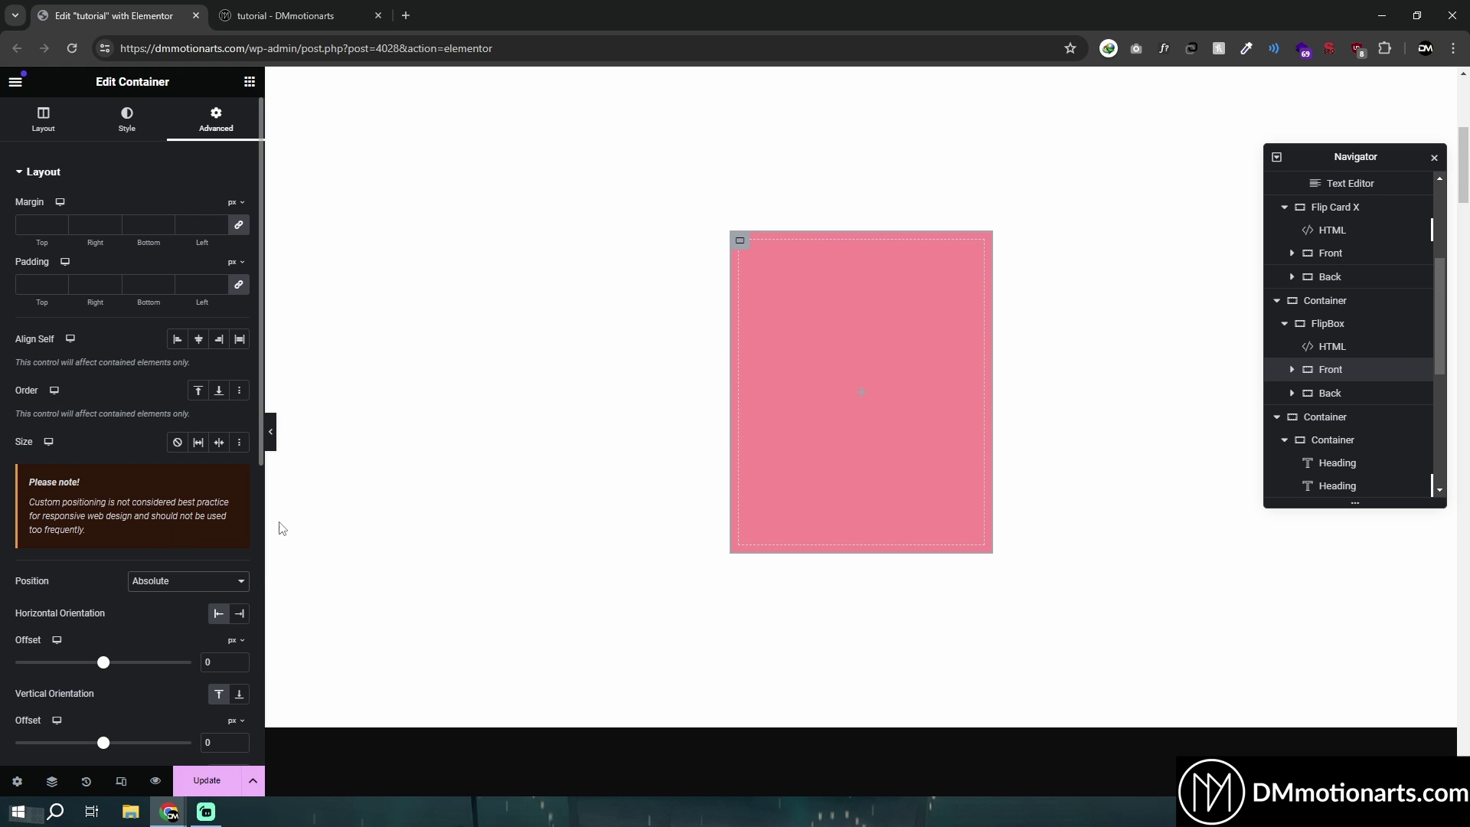
click(1319, 395)
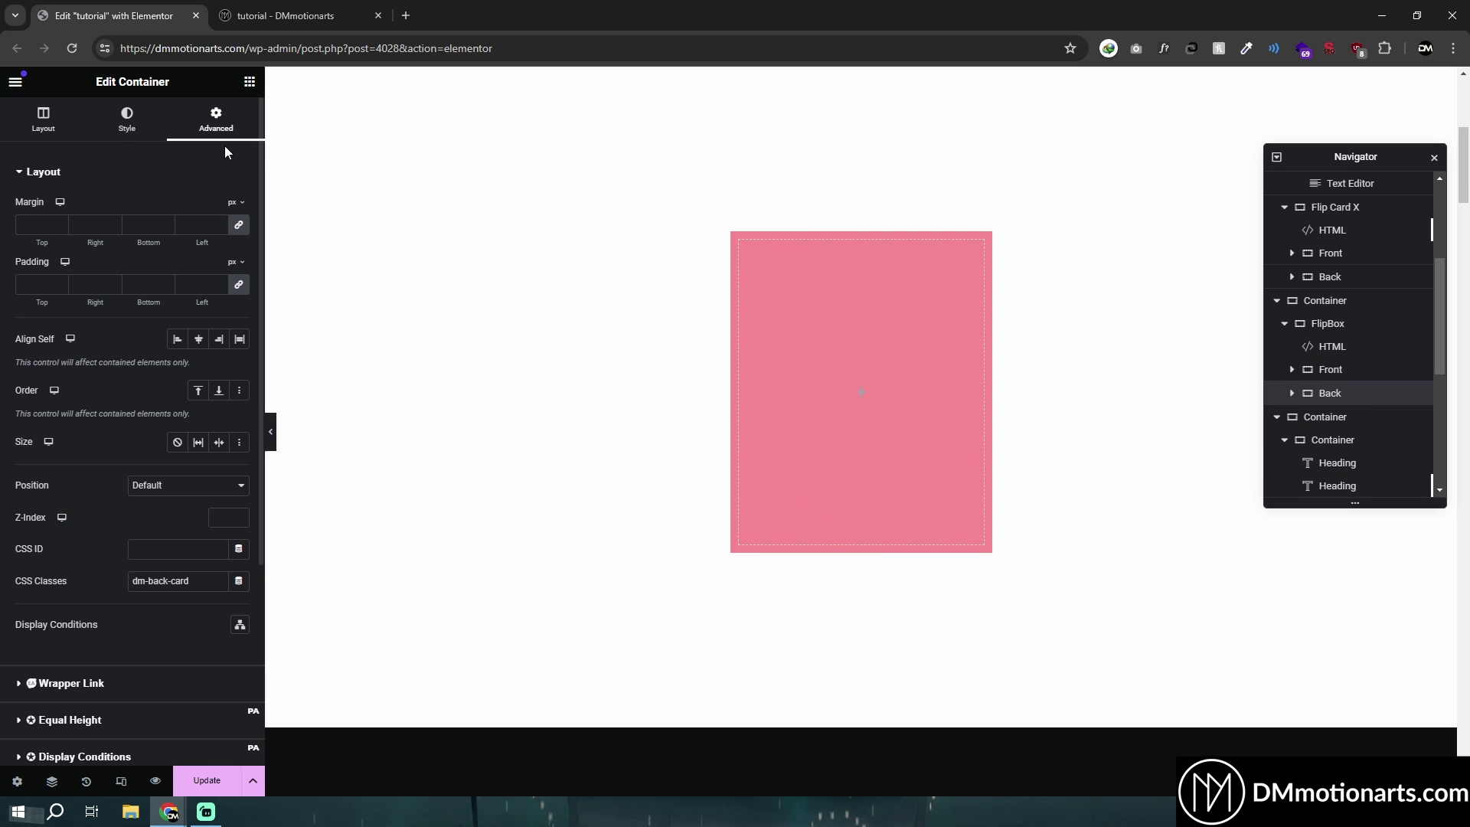
click(188, 485)
click(169, 518)
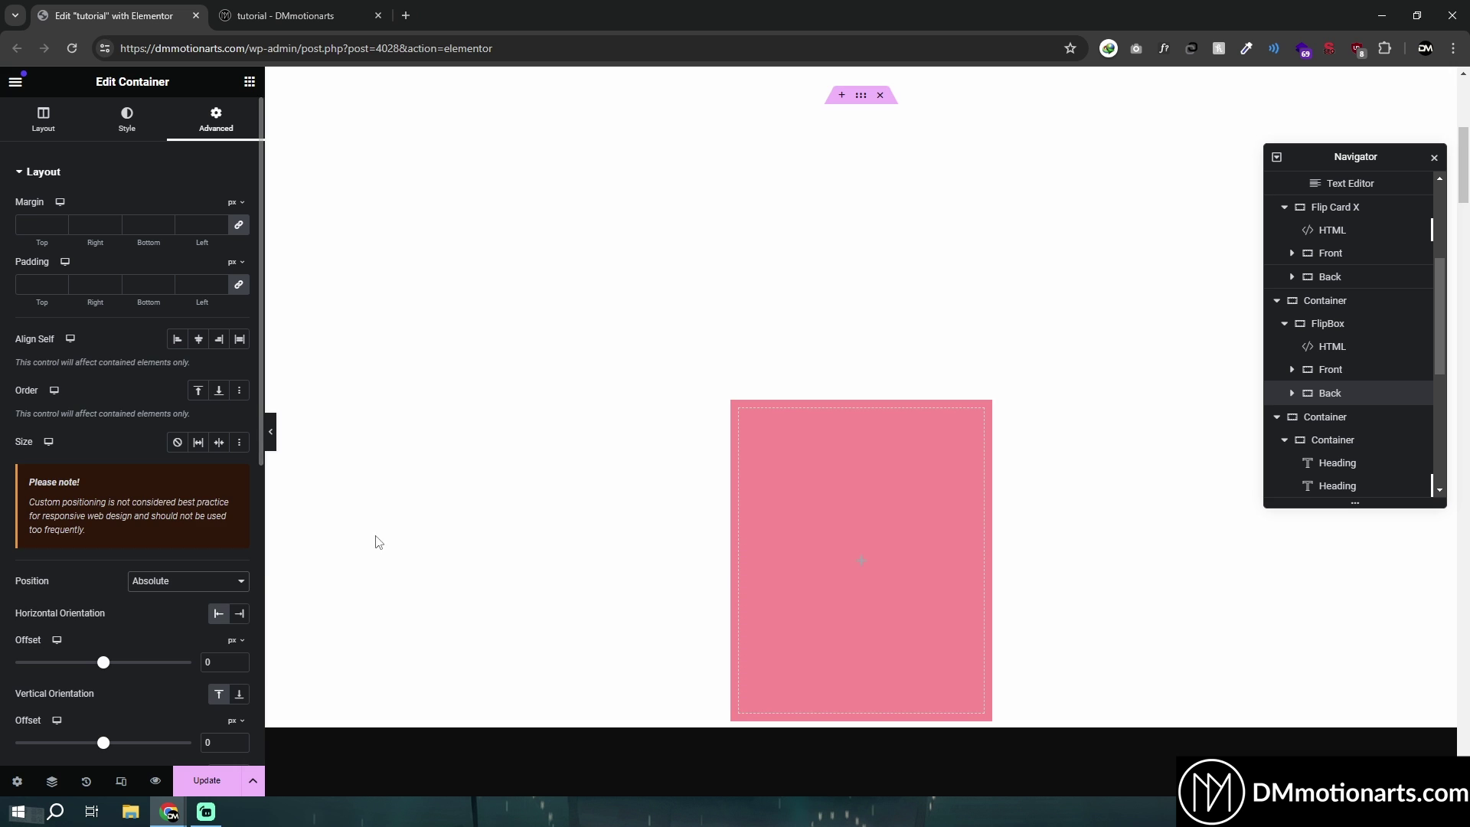
- Set the FlipBox container's minimum height to 400 px
click(768, 485)
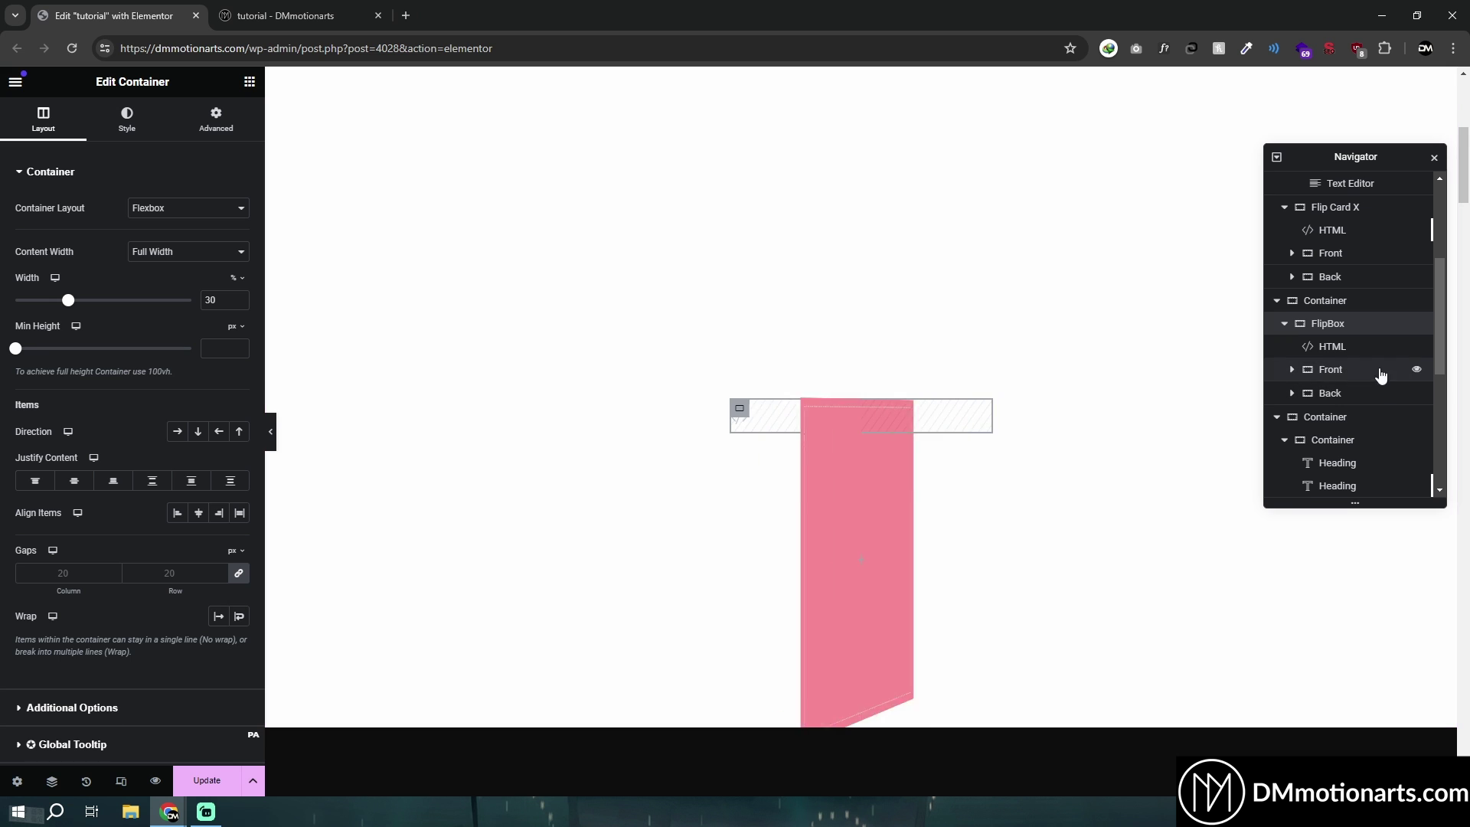
click(1340, 369)
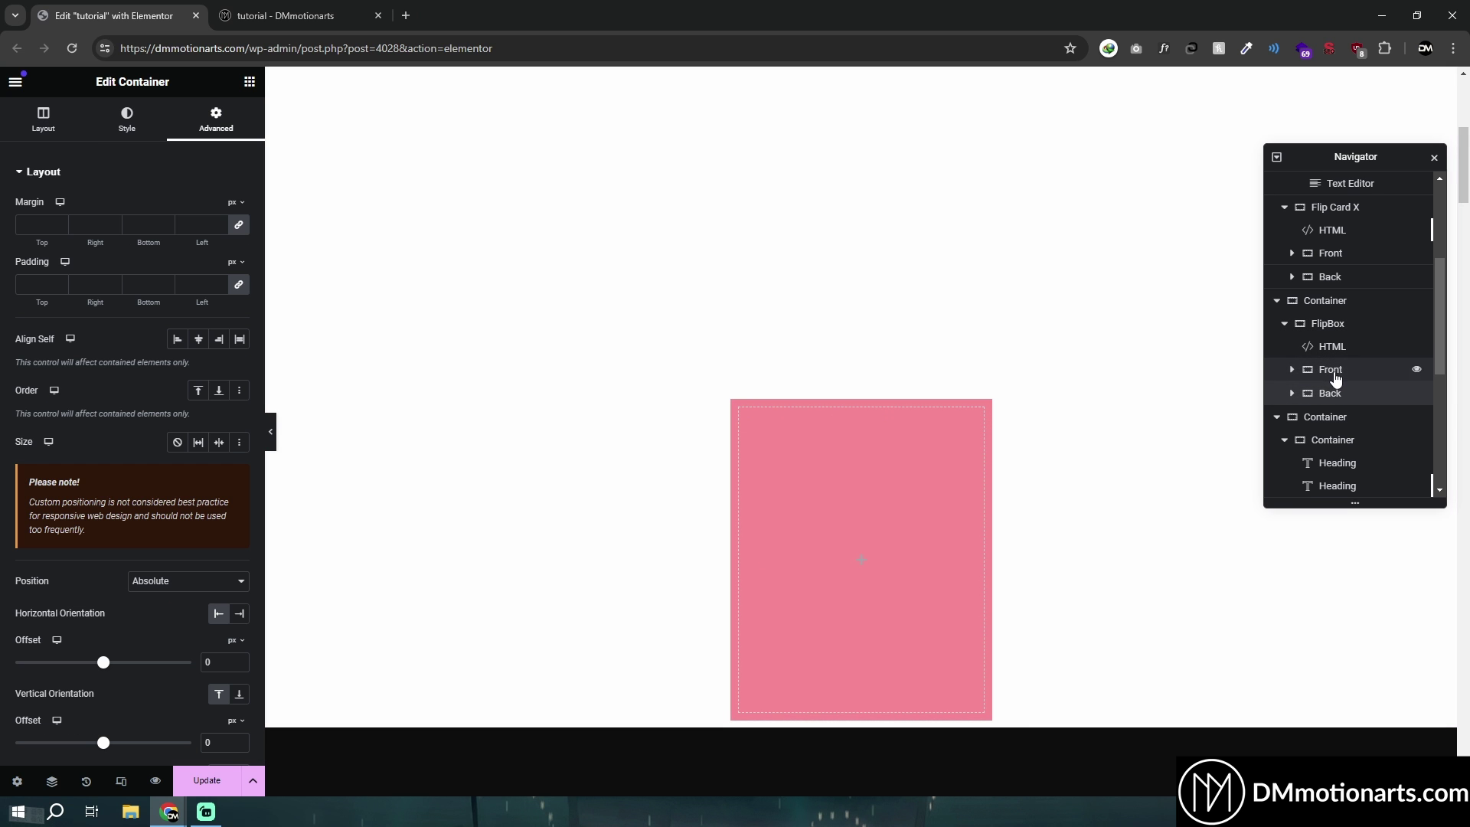
click(1330, 325)
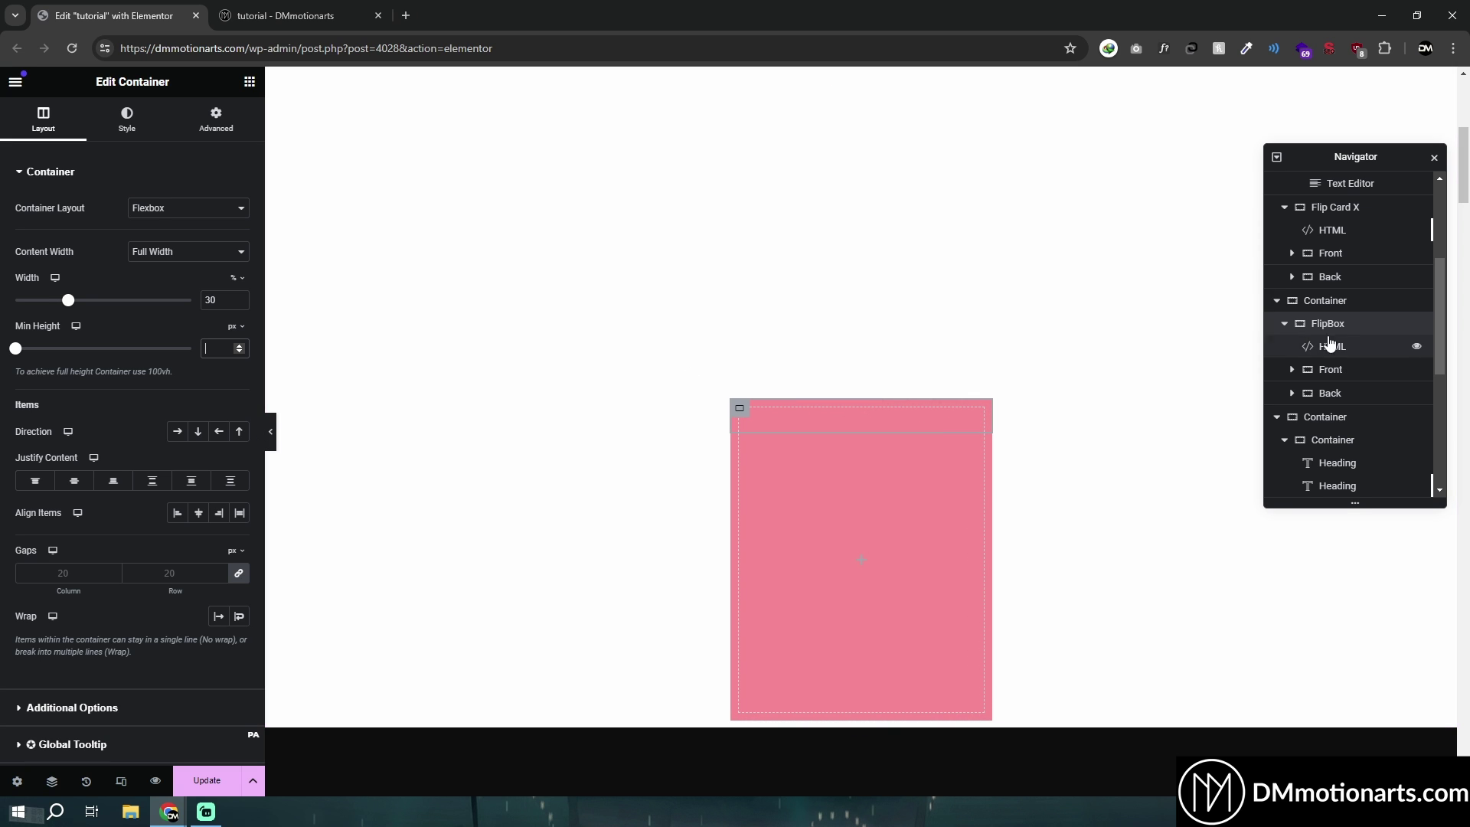
click(218, 348)
text(400)
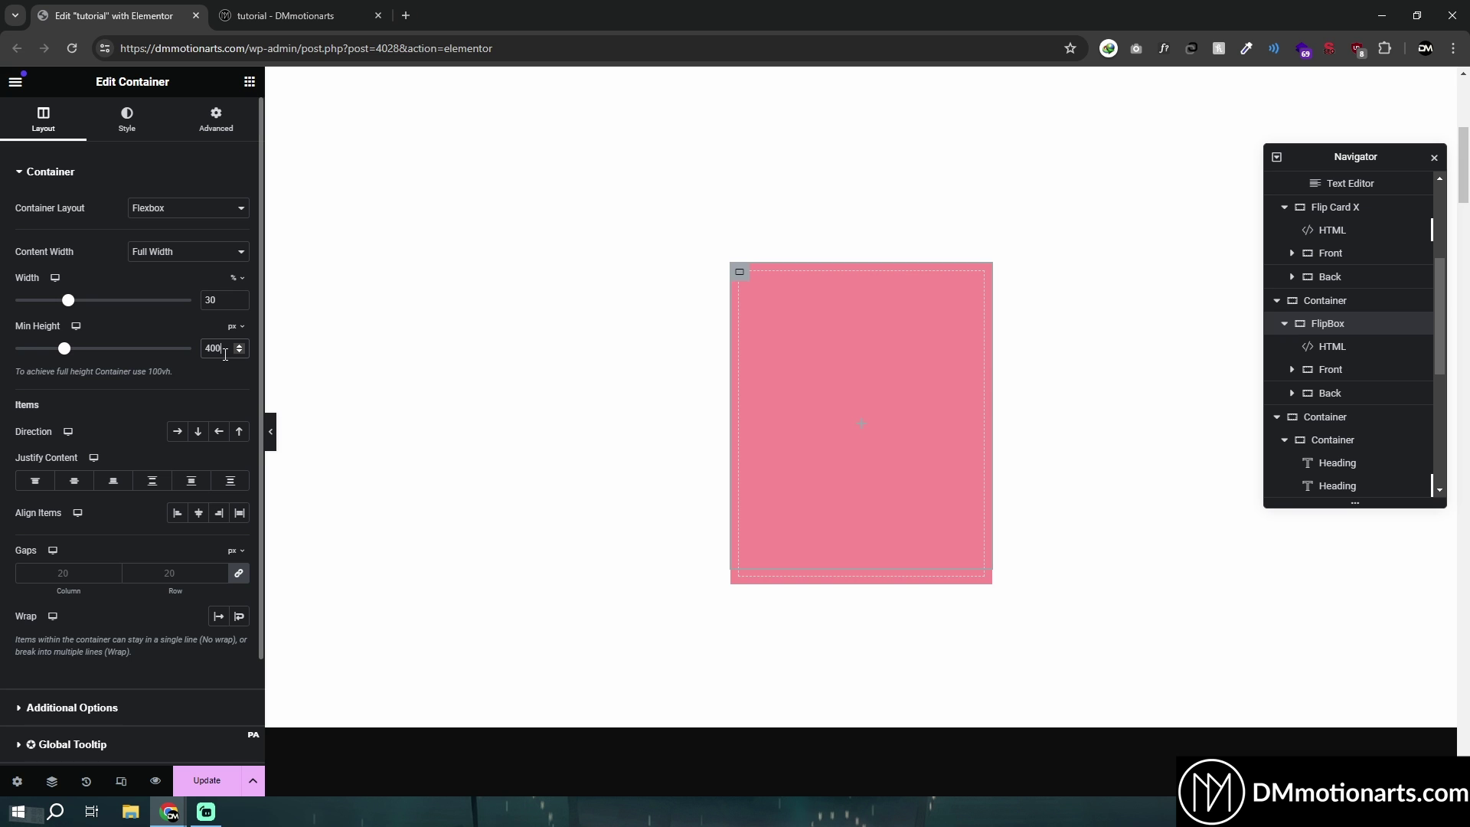
- Compare the layout settings of the Front and Back containers with those of the FlipBox container
click(1332, 389)
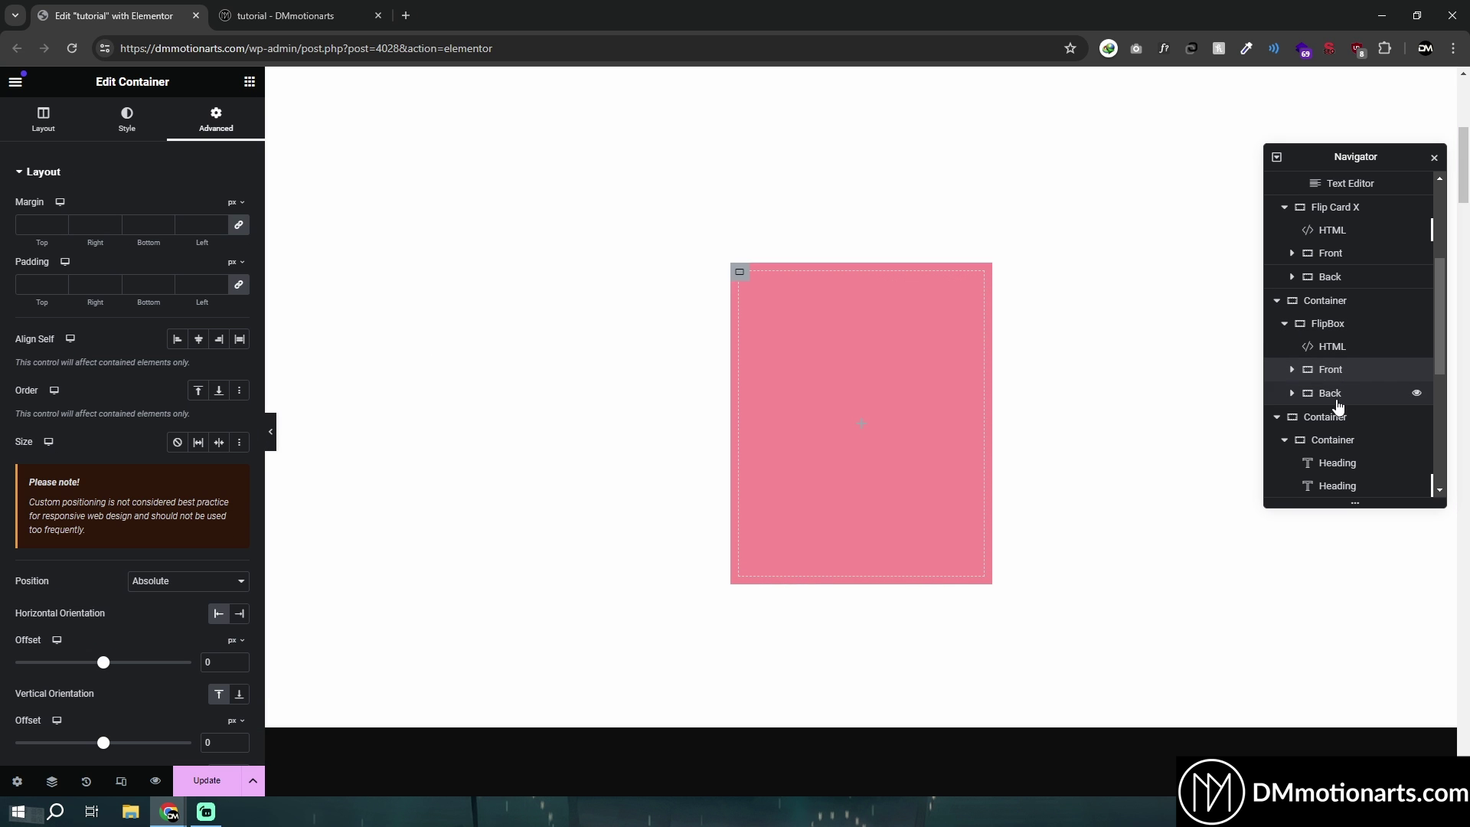
click(43, 121)
click(1332, 369)
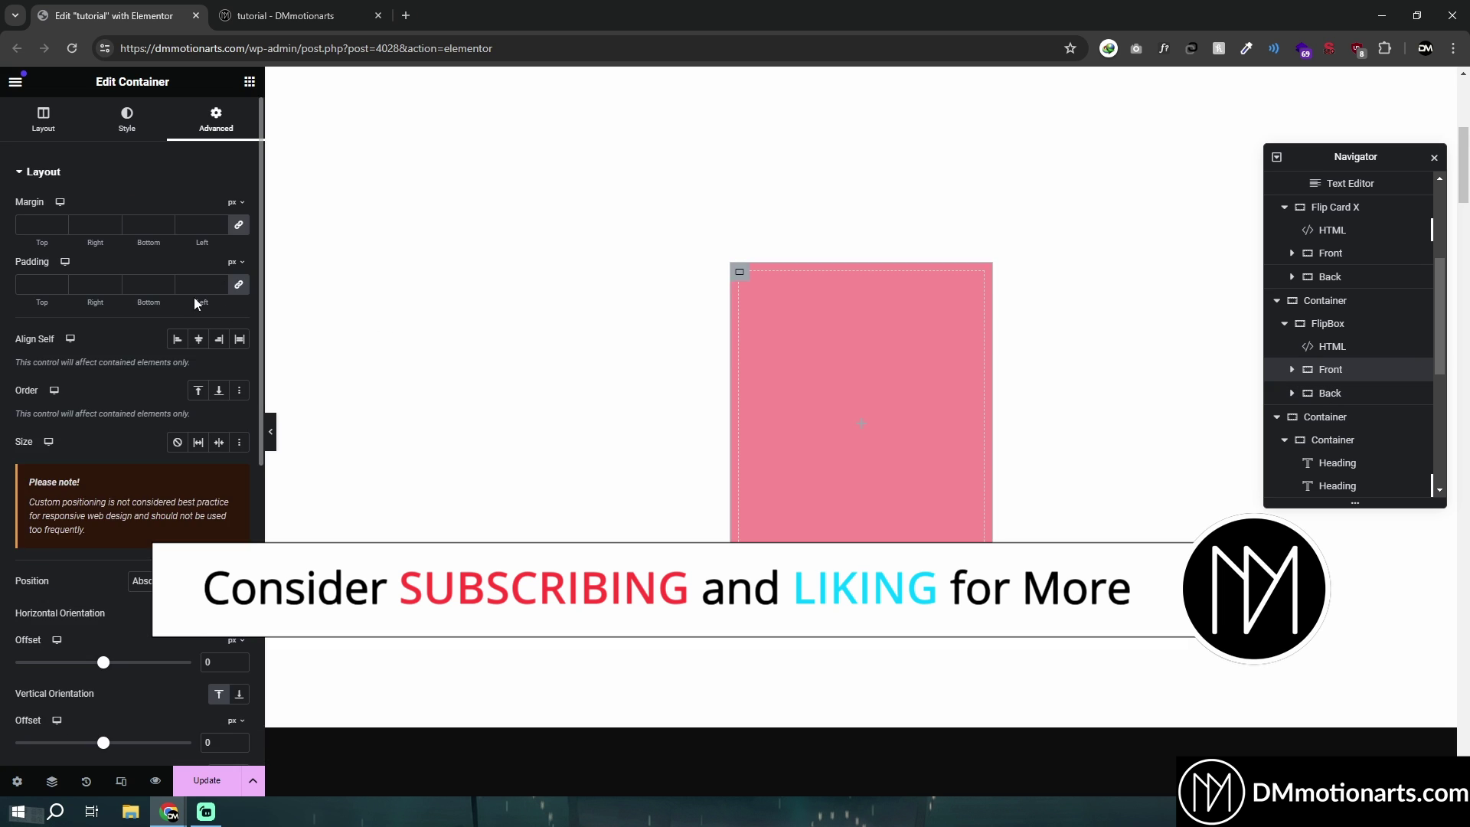
click(44, 162)
click(43, 121)
click(1328, 323)
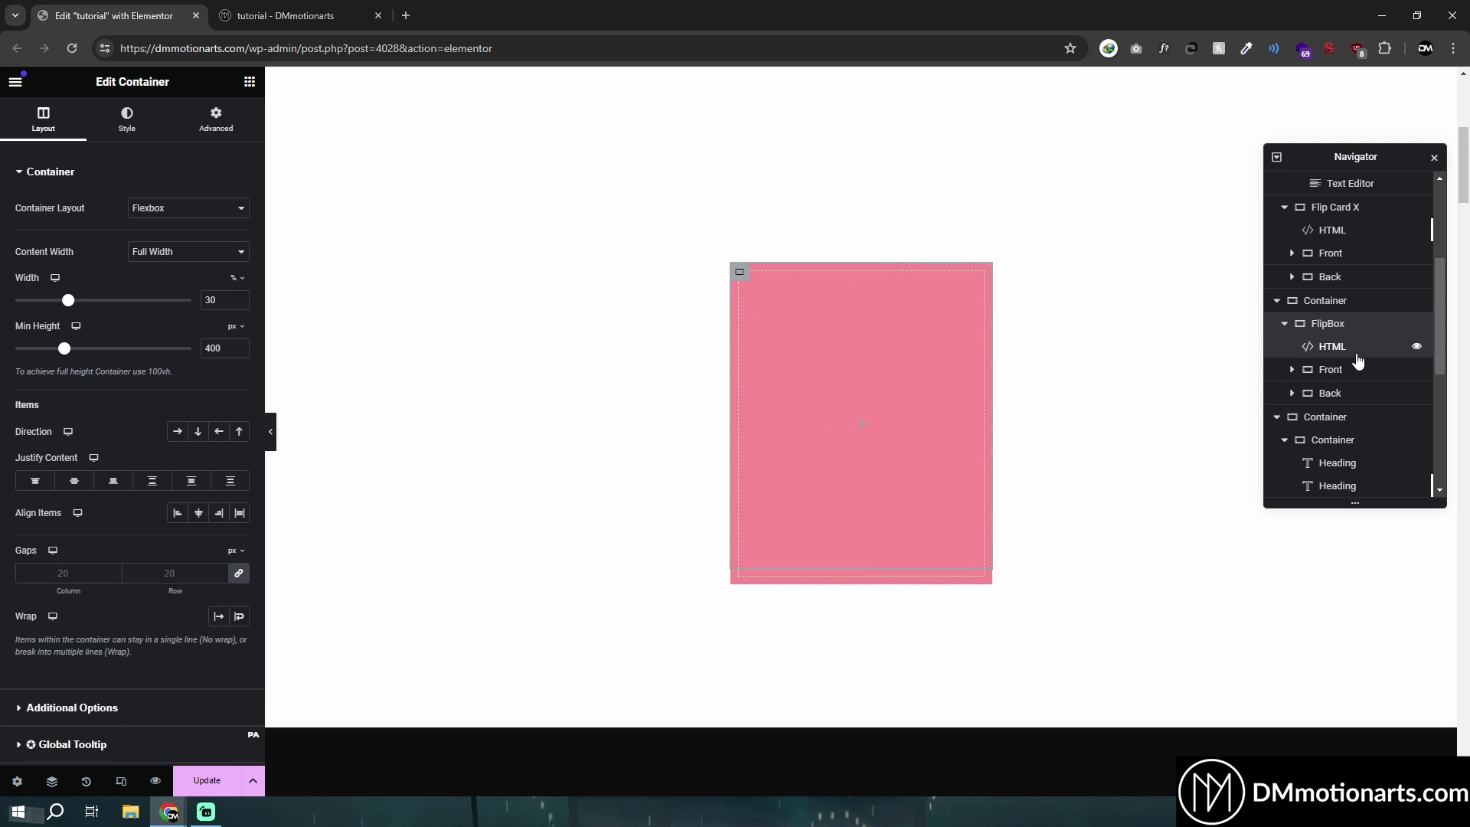
- Hide the FlipBox's HTML widget on desktop, tablet portrait and mobile portrait in its responsive settings
click(1295, 352)
scroll(72, 536, down, 5)
click(72, 582)
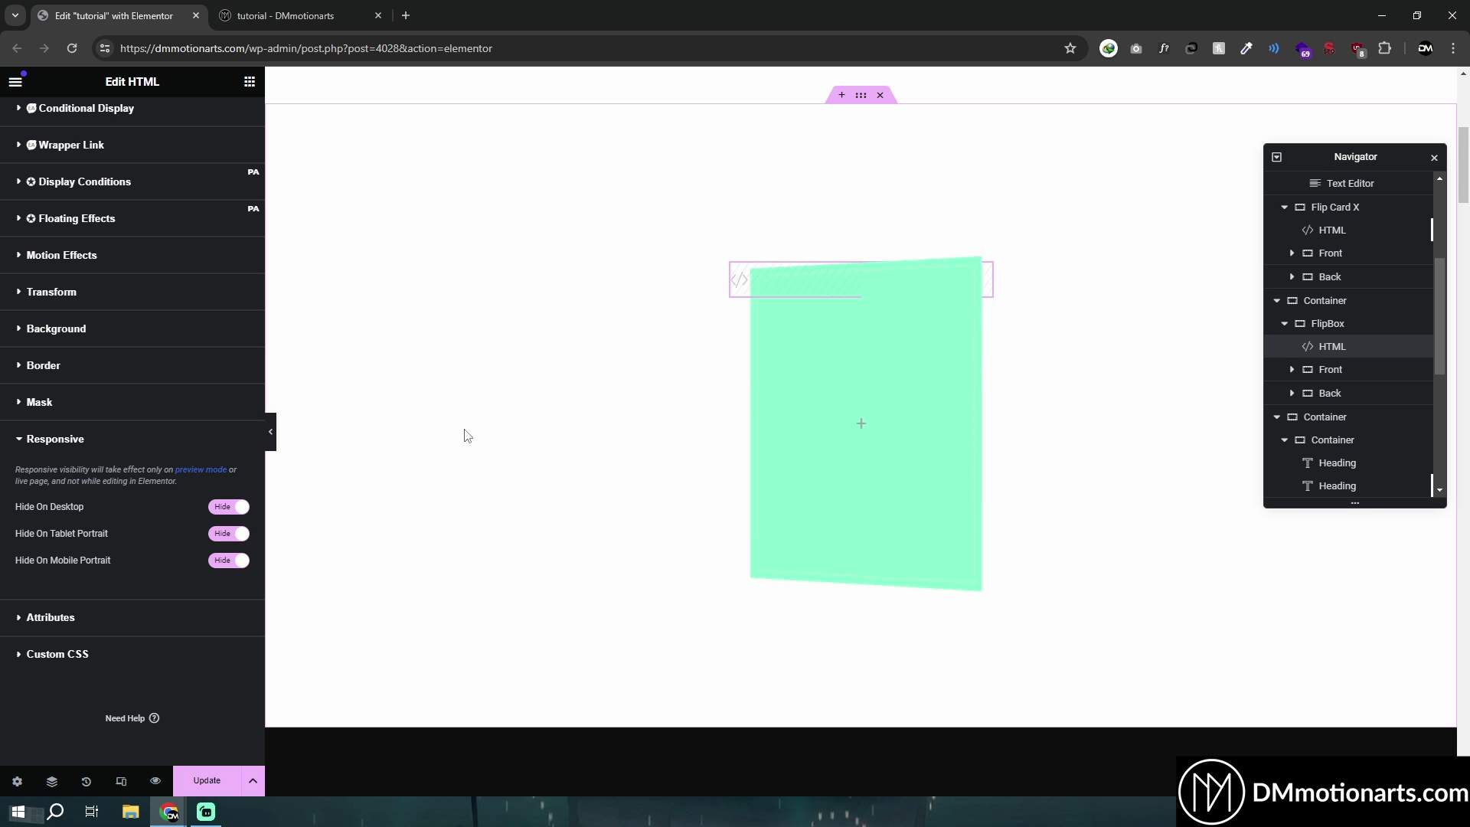
- Set the position of Flip Card Y's Front and Back containers to Default
scroll(750, 452, up, 6)
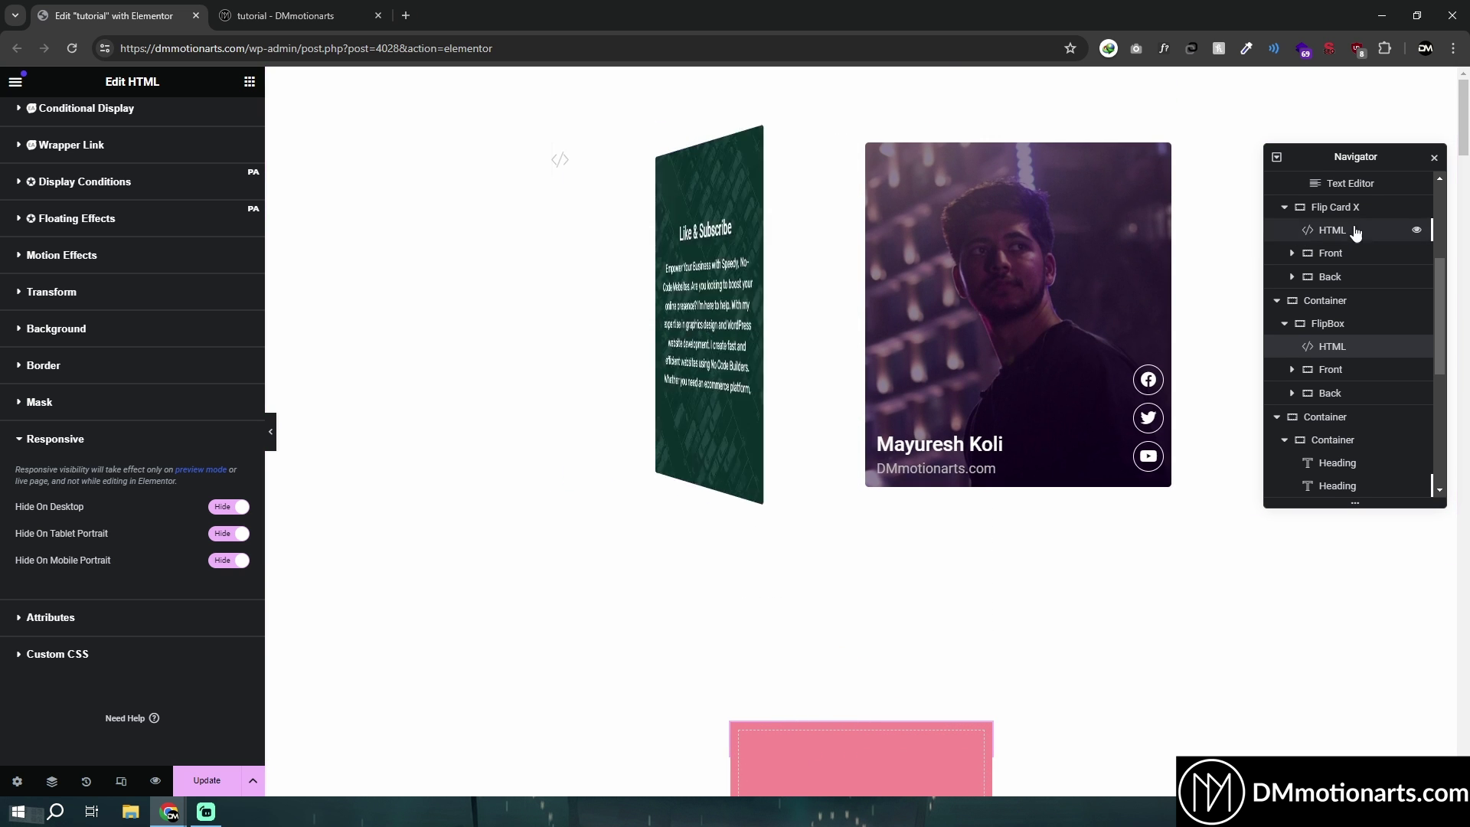
scroll(1340, 291, up, 3)
click(1335, 207)
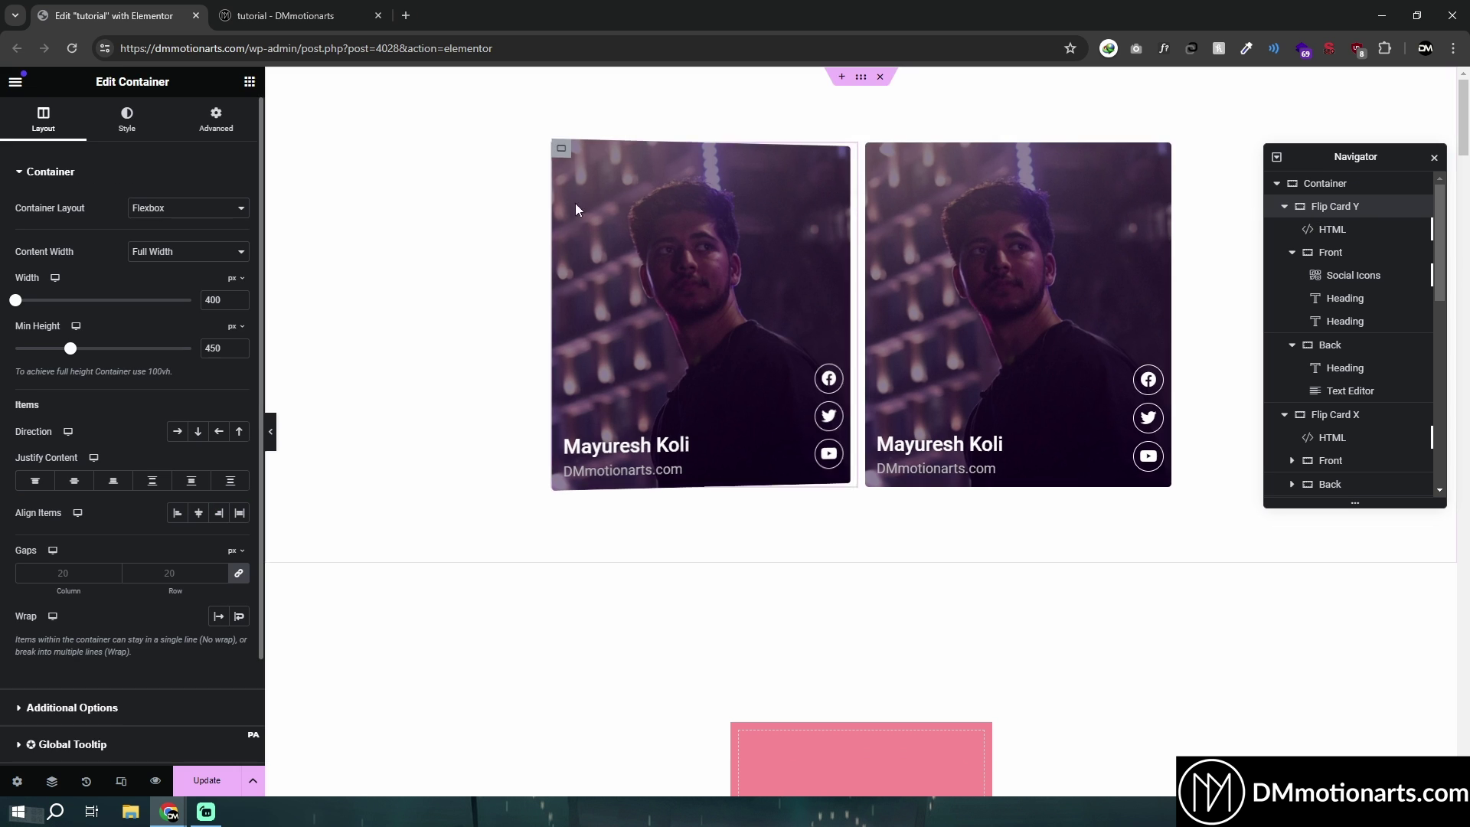
click(1348, 252)
click(216, 120)
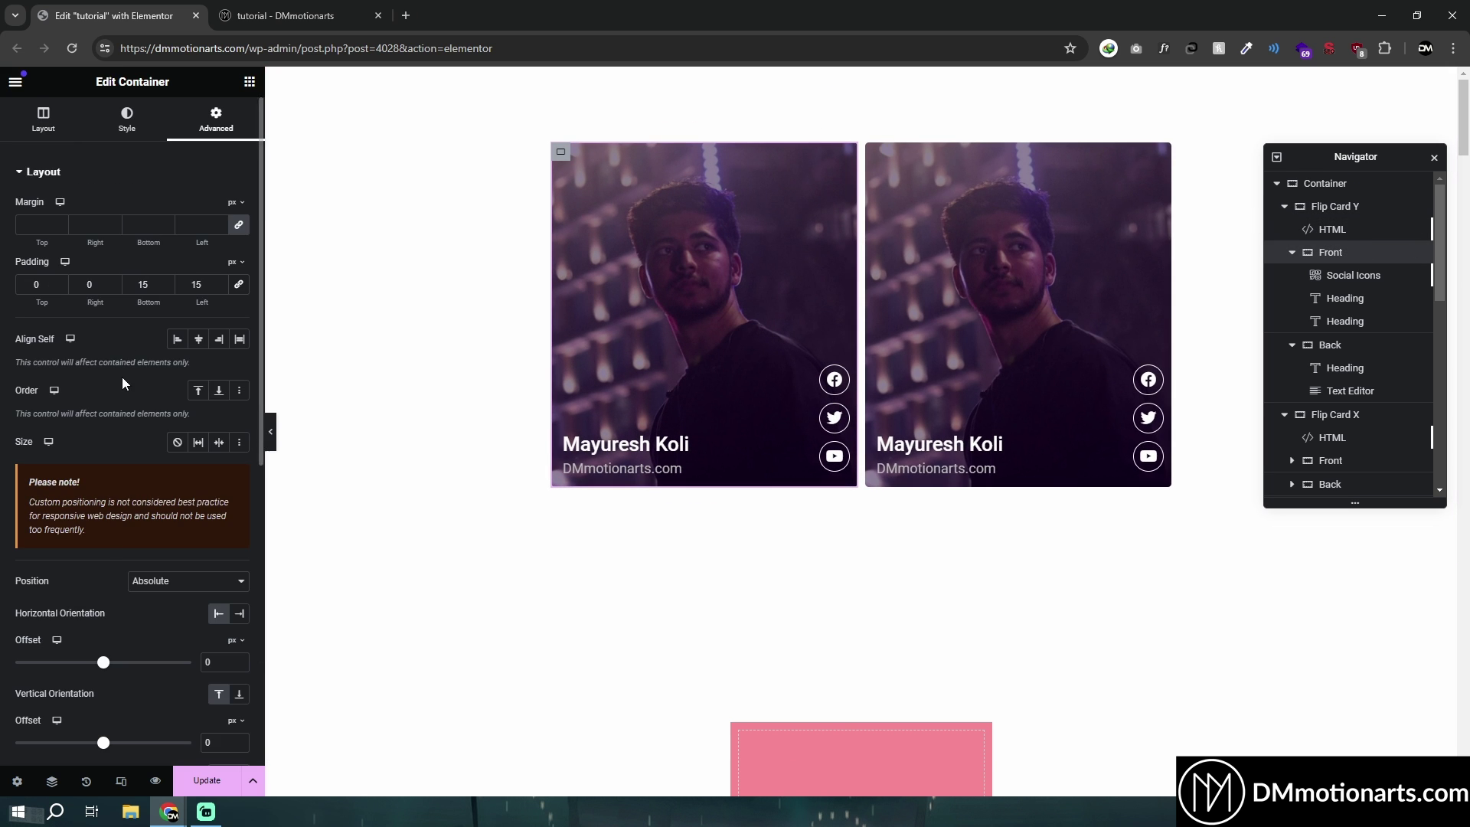
scroll(153, 337, down, 5)
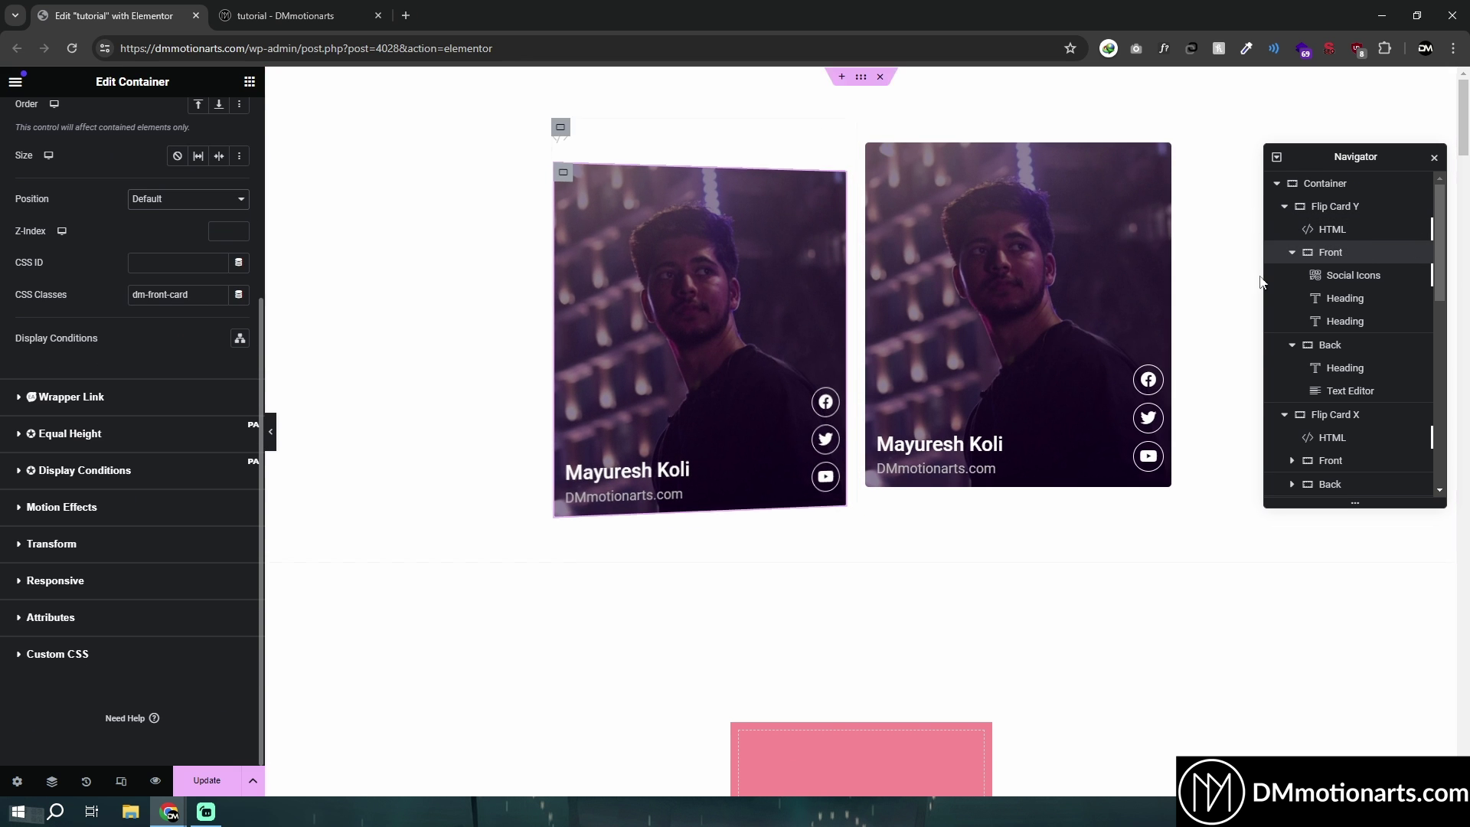
click(1330, 345)
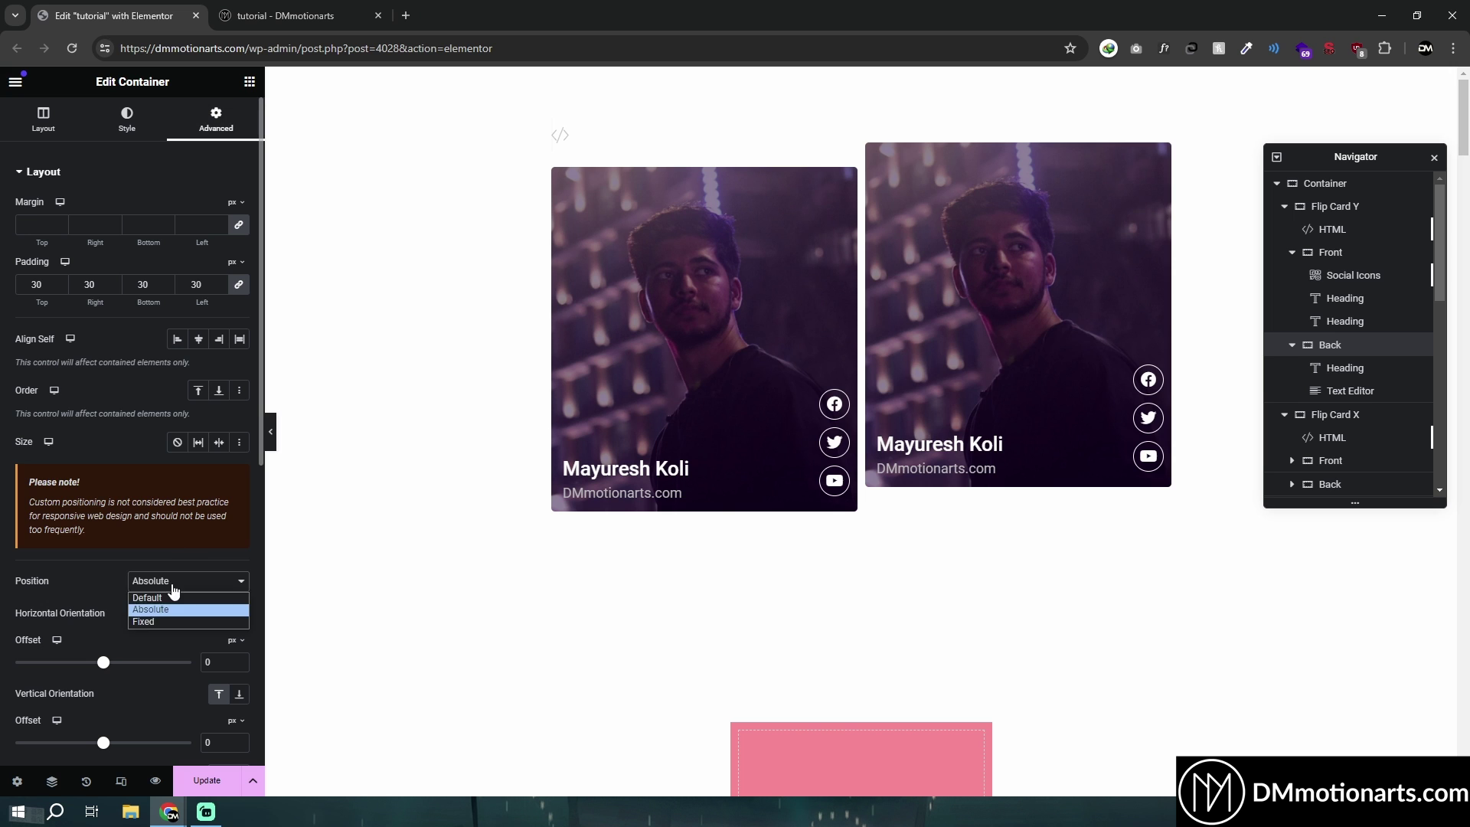
click(170, 607)
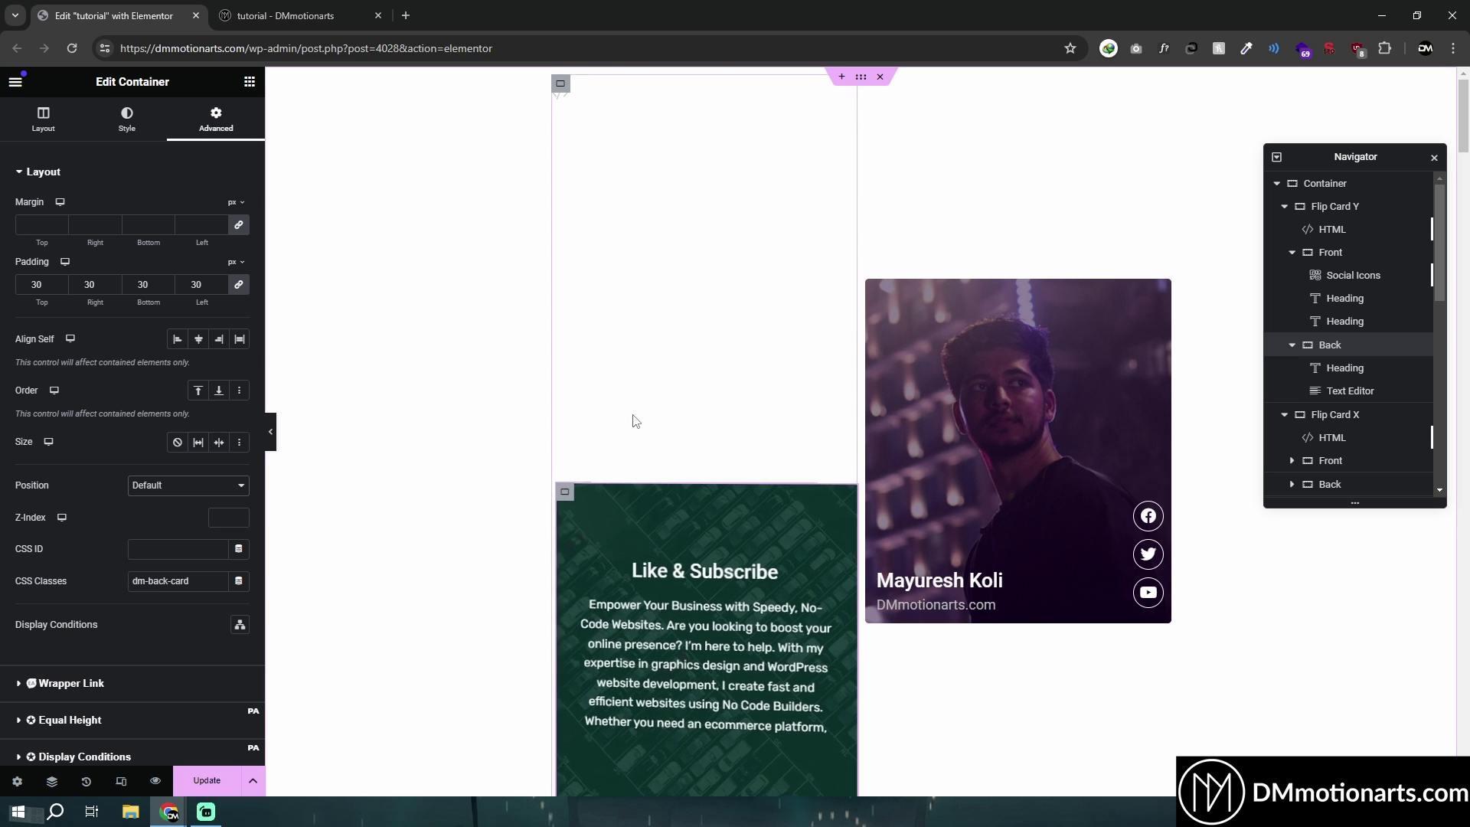
- Remove the CSS classes dm-back-card and dm-front-card from Flip Card Y's Back and Front containers
triple_click(155, 573)
key(ctrl+x)
click(1330, 252)
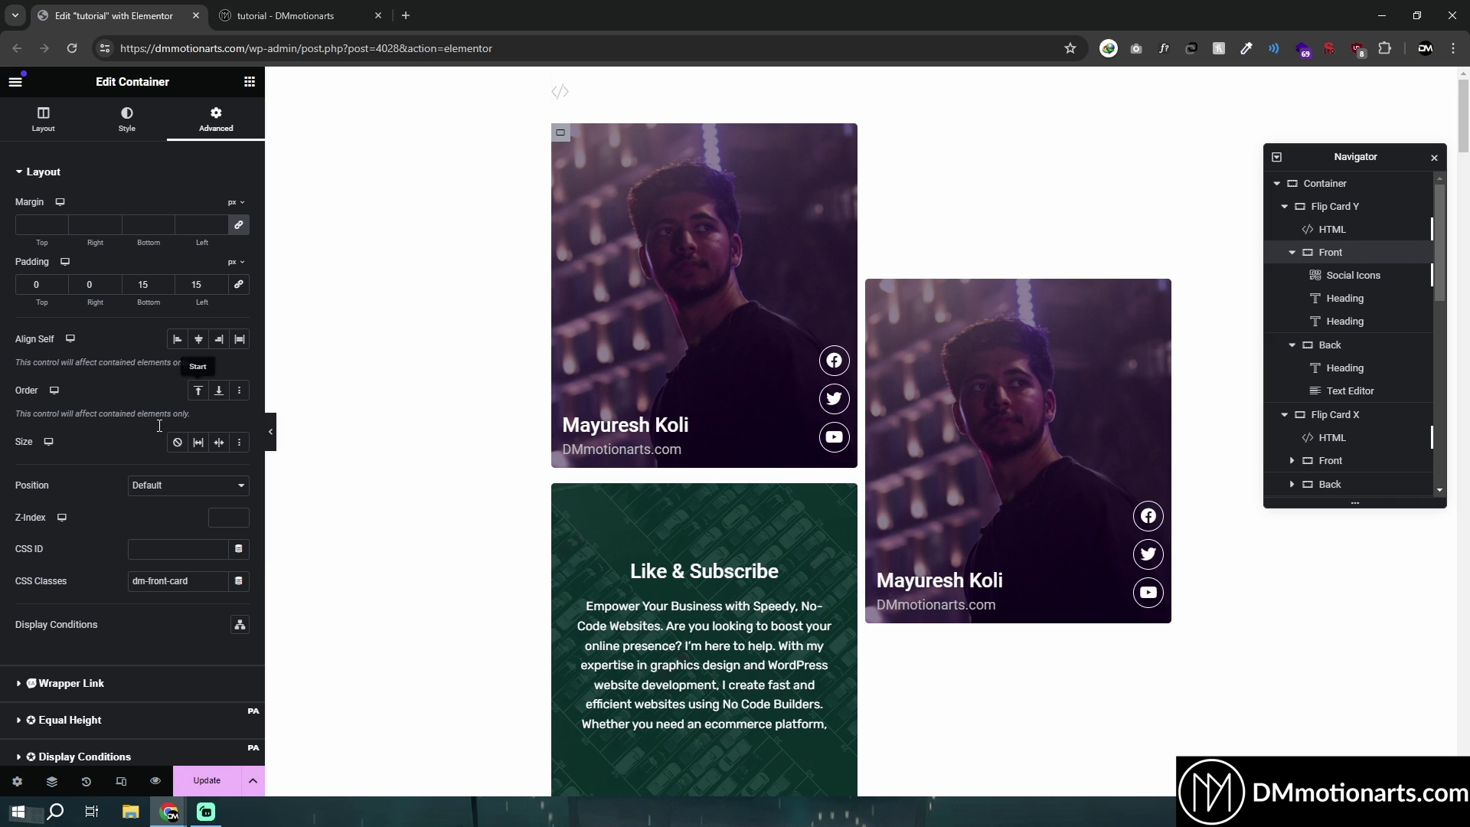
triple_click(161, 581)
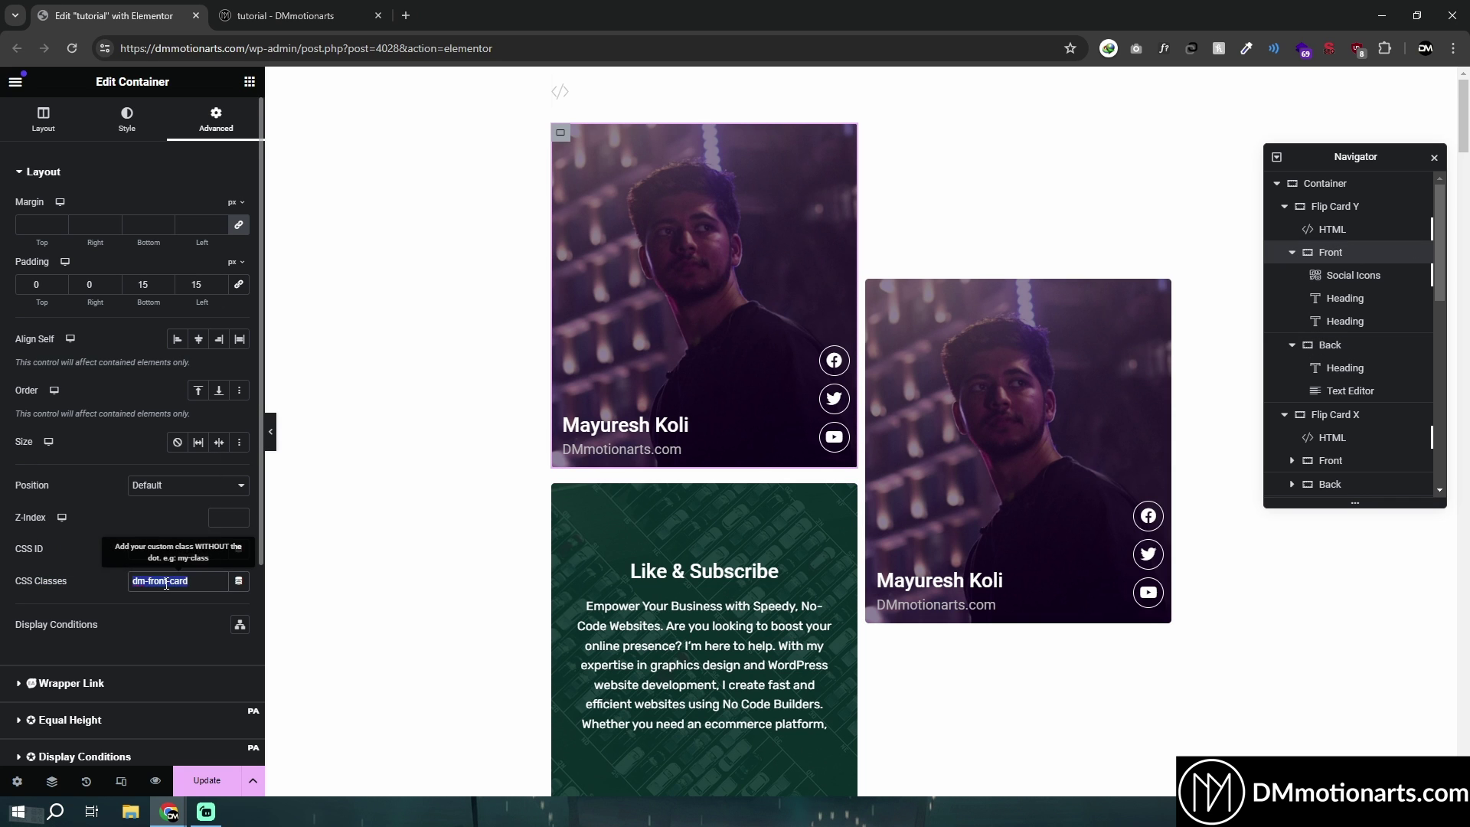
key(ctrl+x)
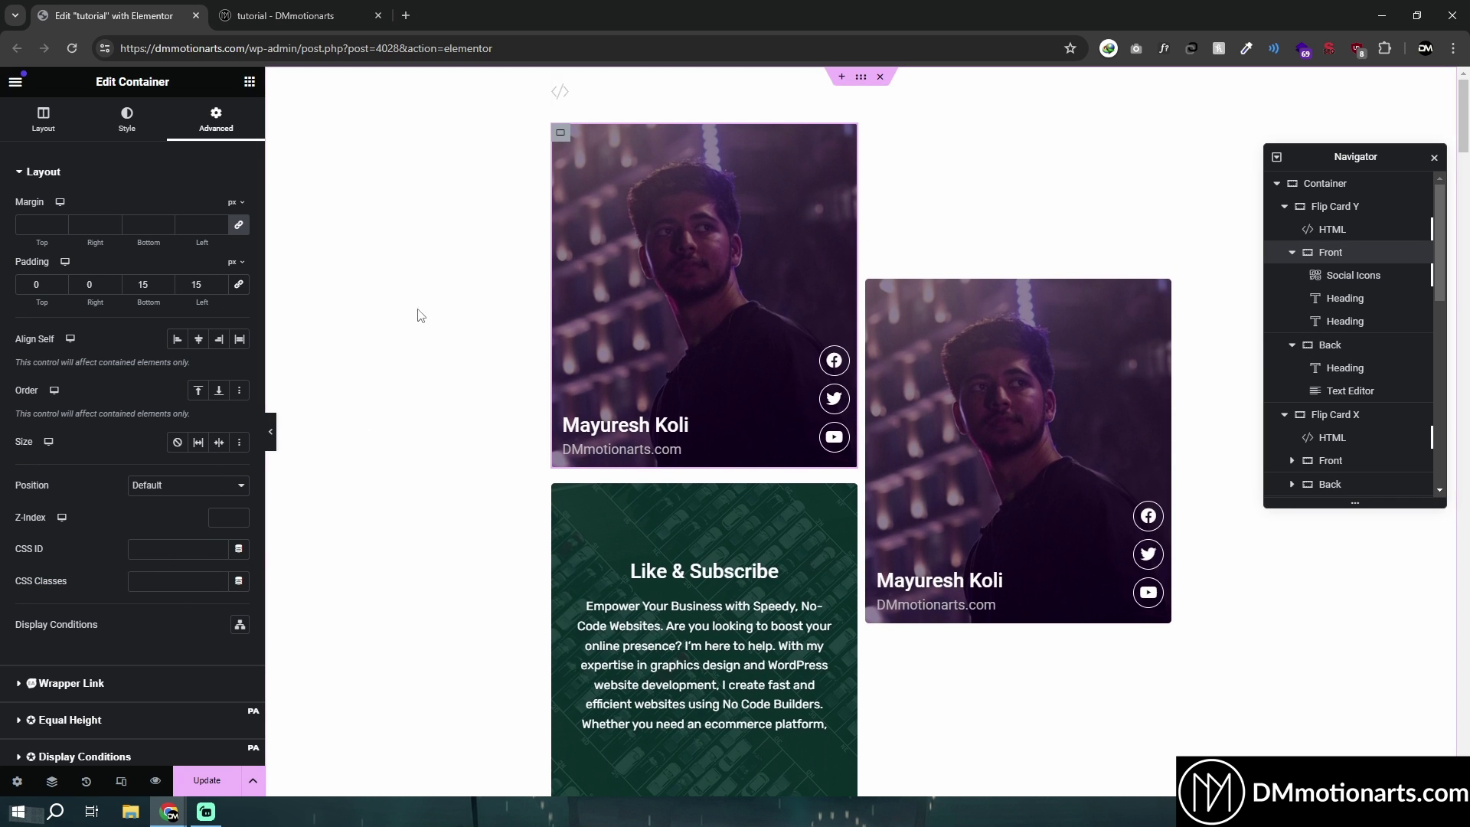
- Examine the nested structure of Flip Card Y, selecting its outer, Front and Back containers in turn
click(562, 89)
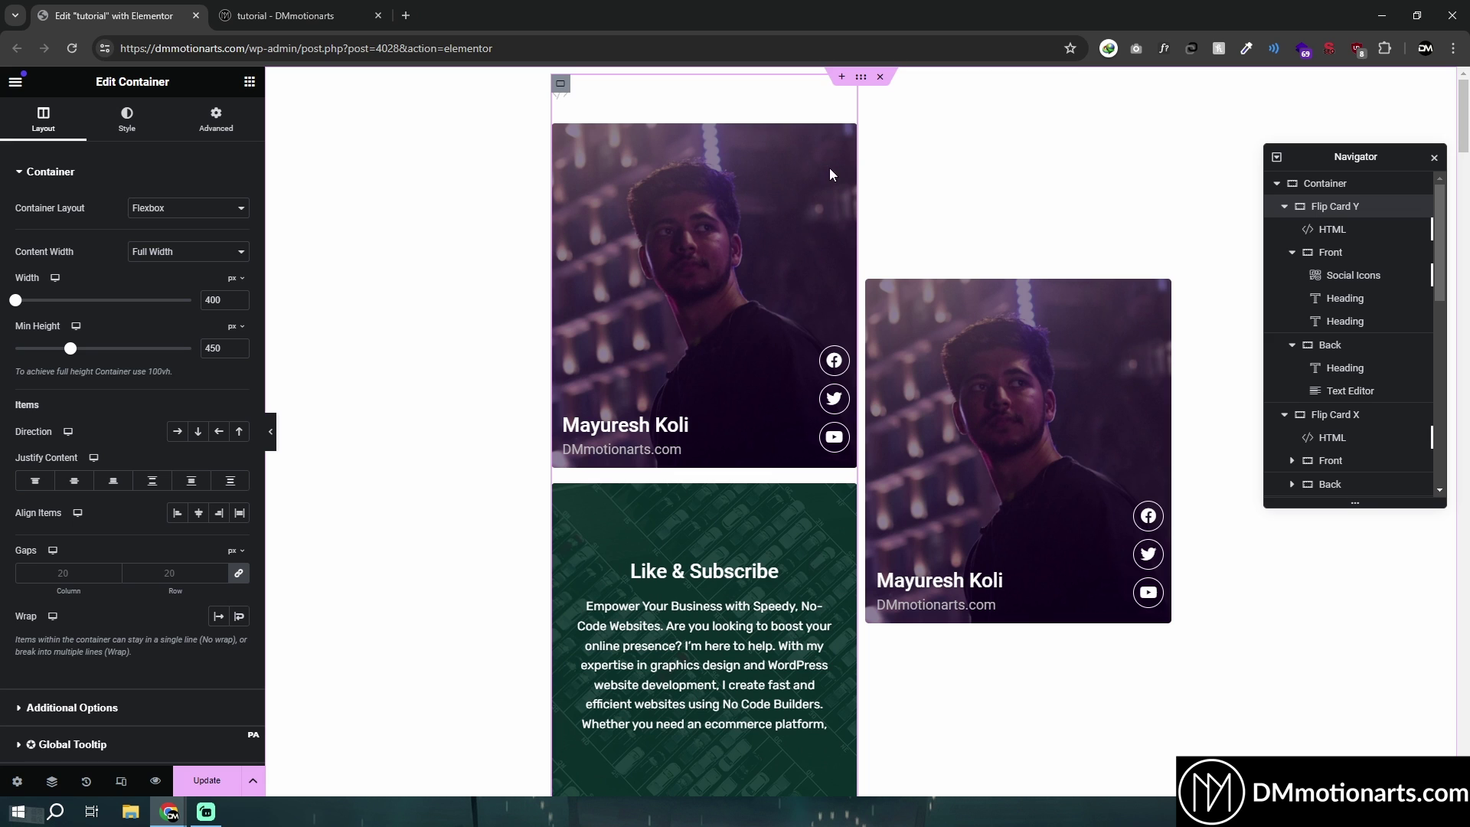
click(1331, 252)
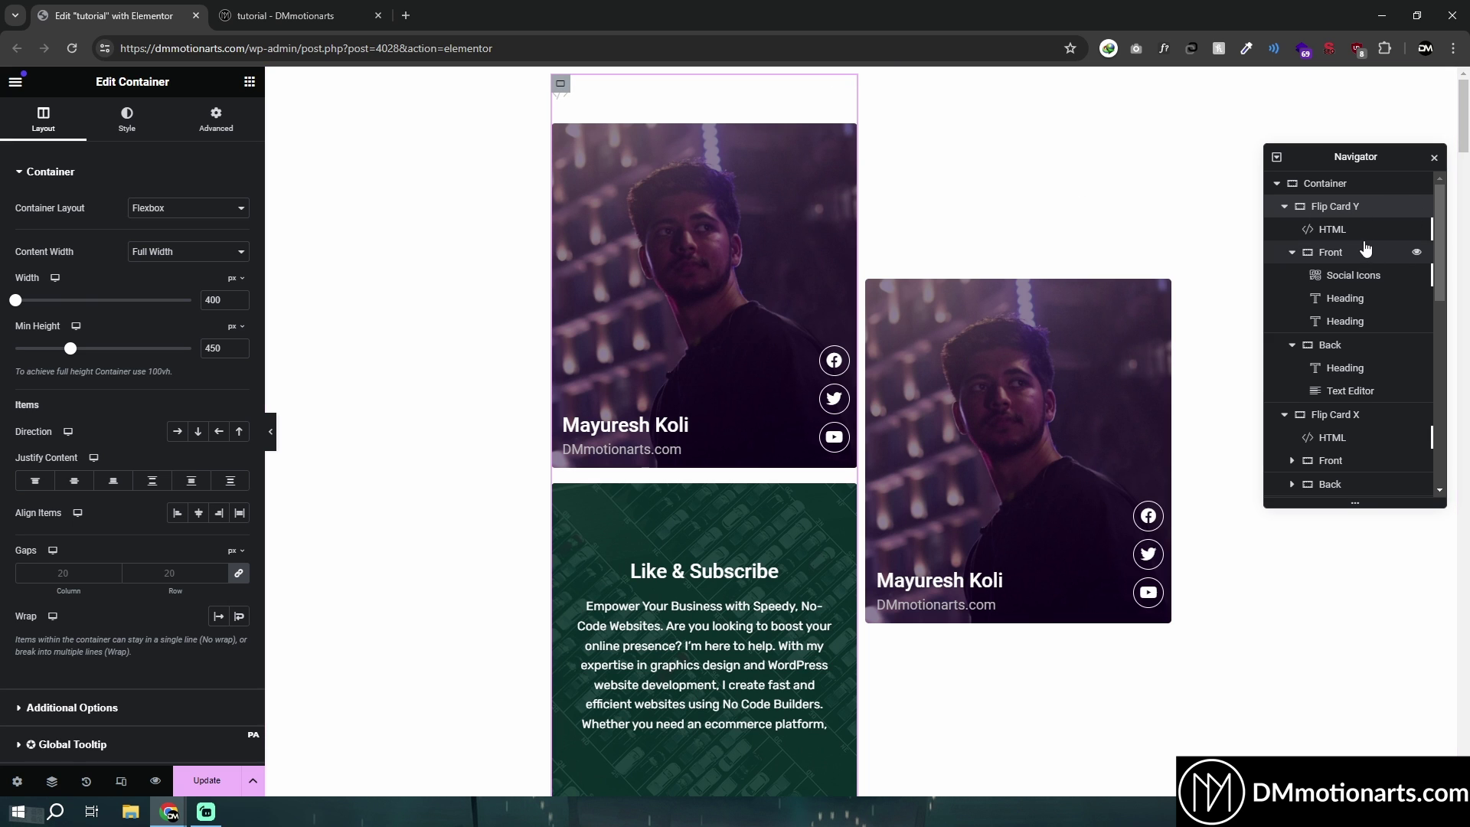
click(1347, 352)
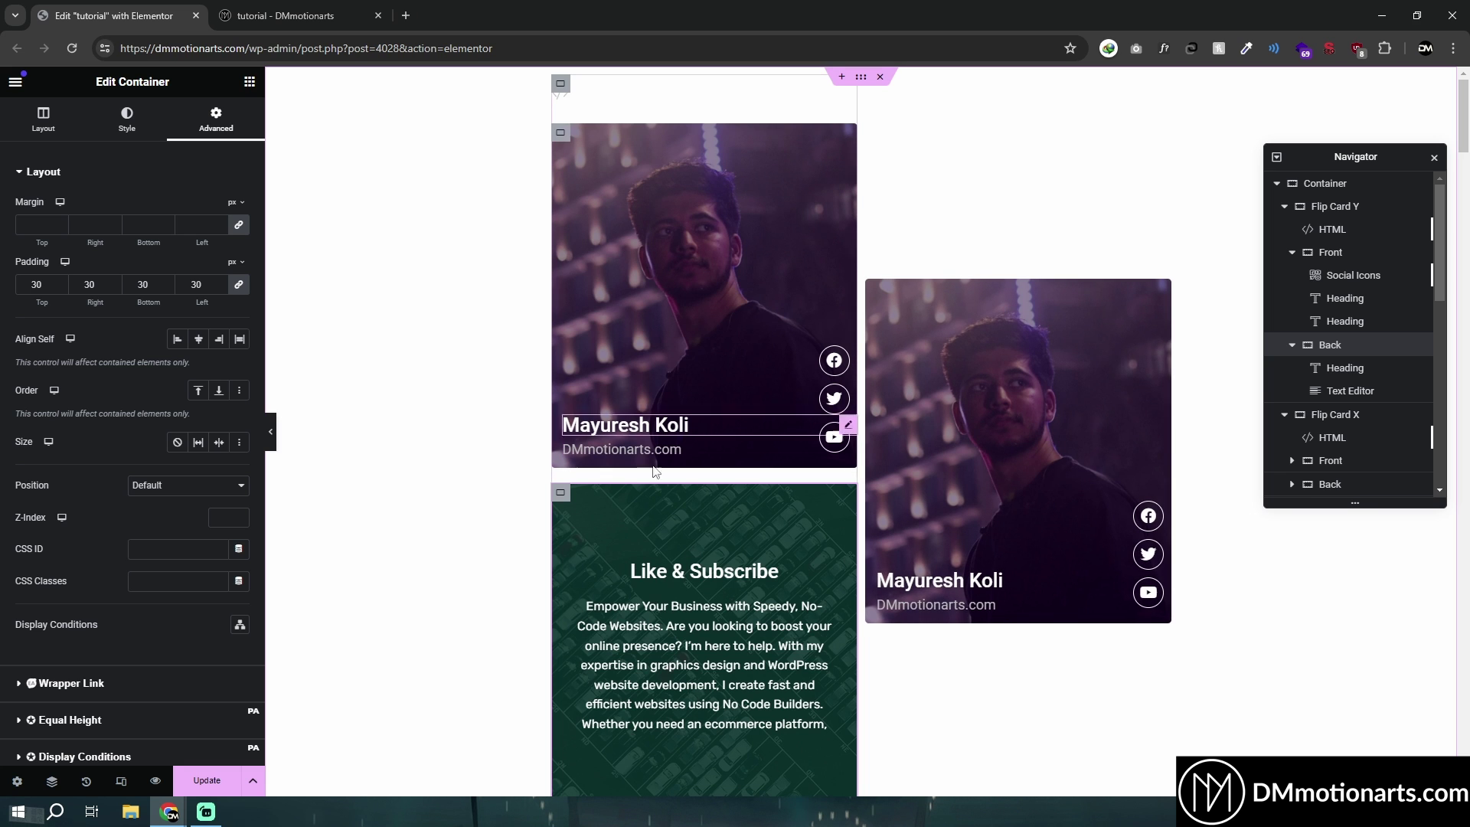
scroll(490, 480, down, 2)
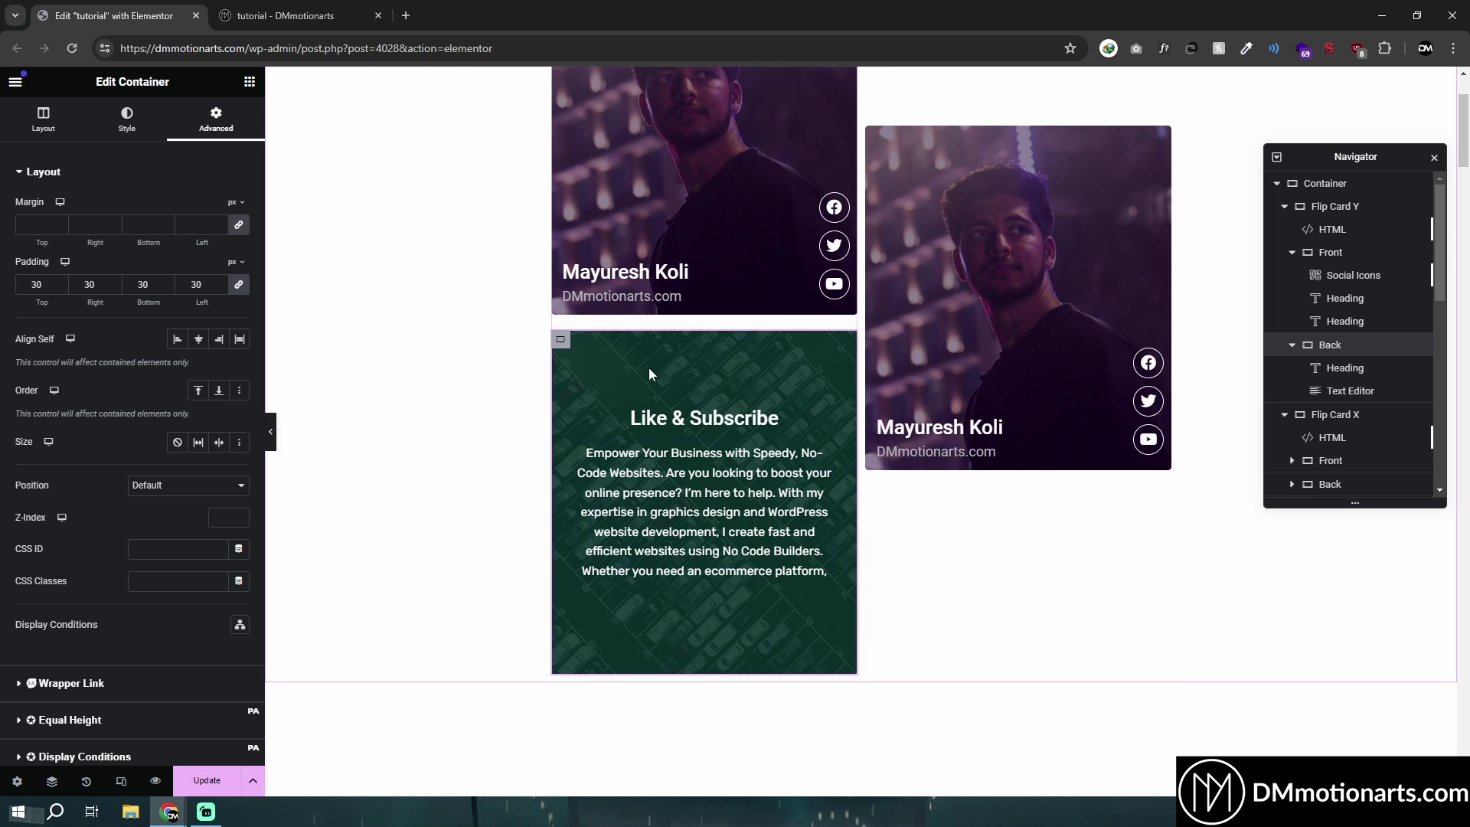
scroll(649, 374, up, 2)
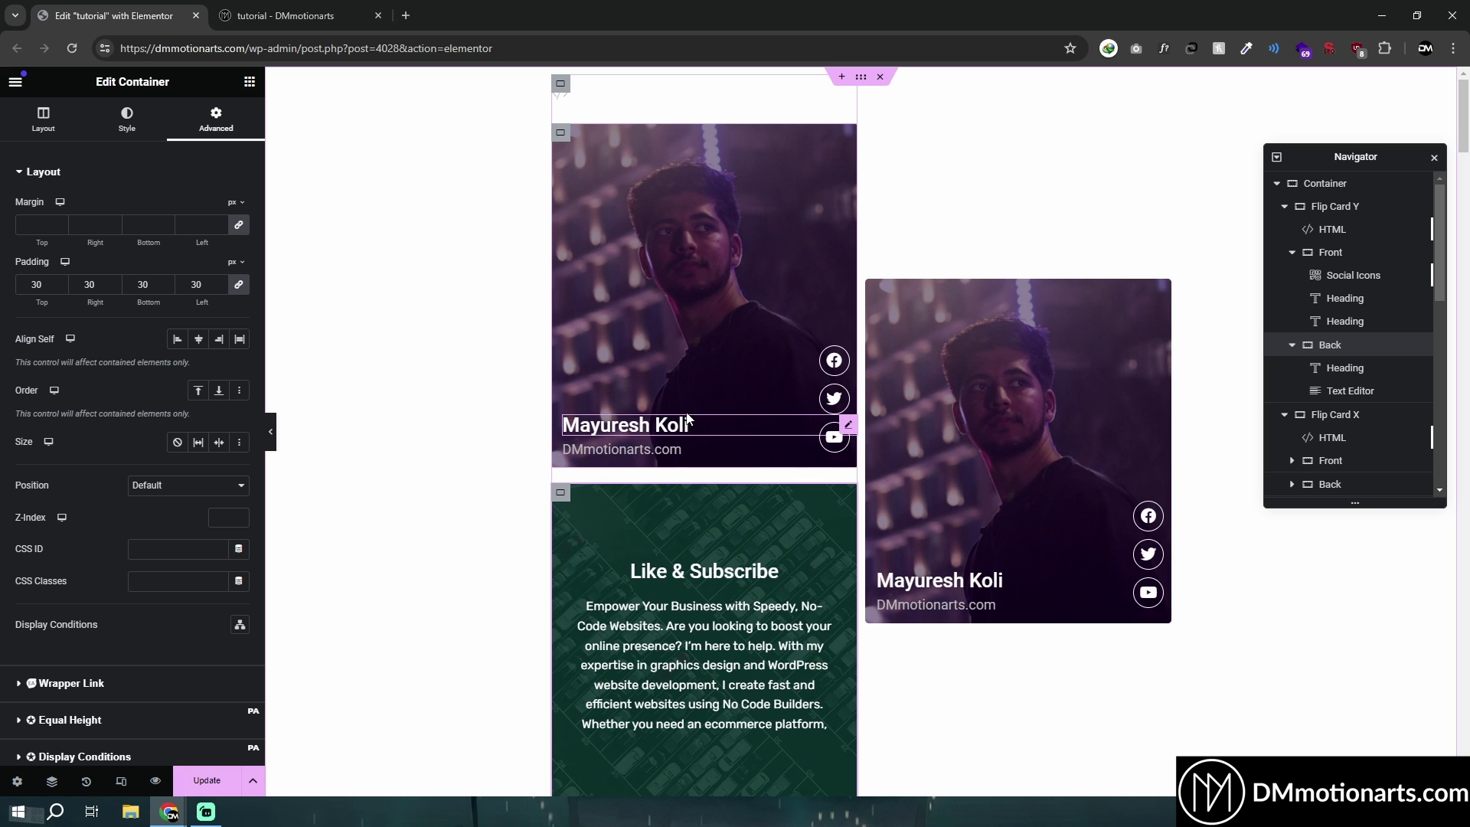
click(561, 135)
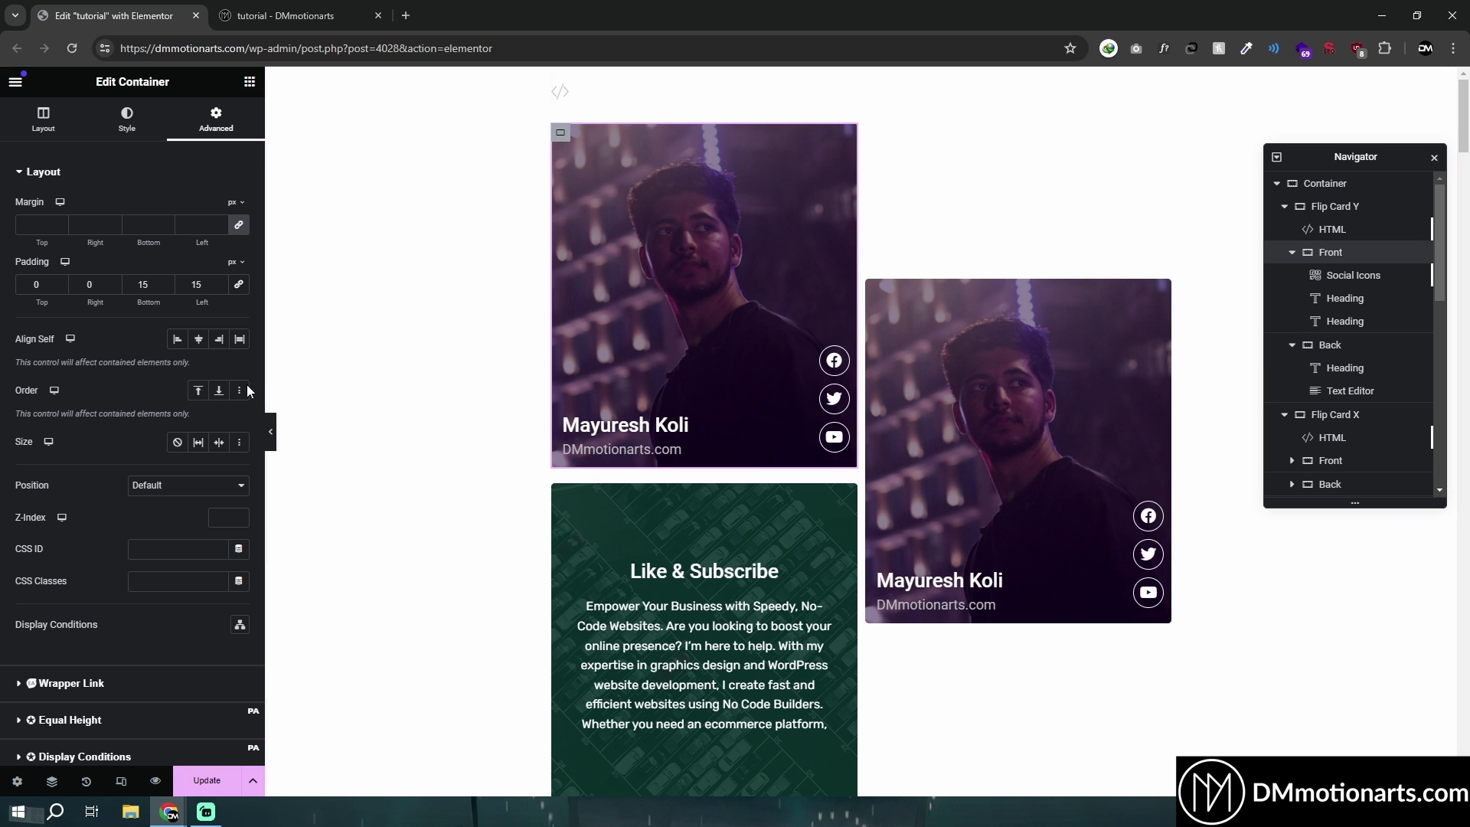
- Set the position of Flip Card Y's Front and Back containers to Absolute
click(169, 518)
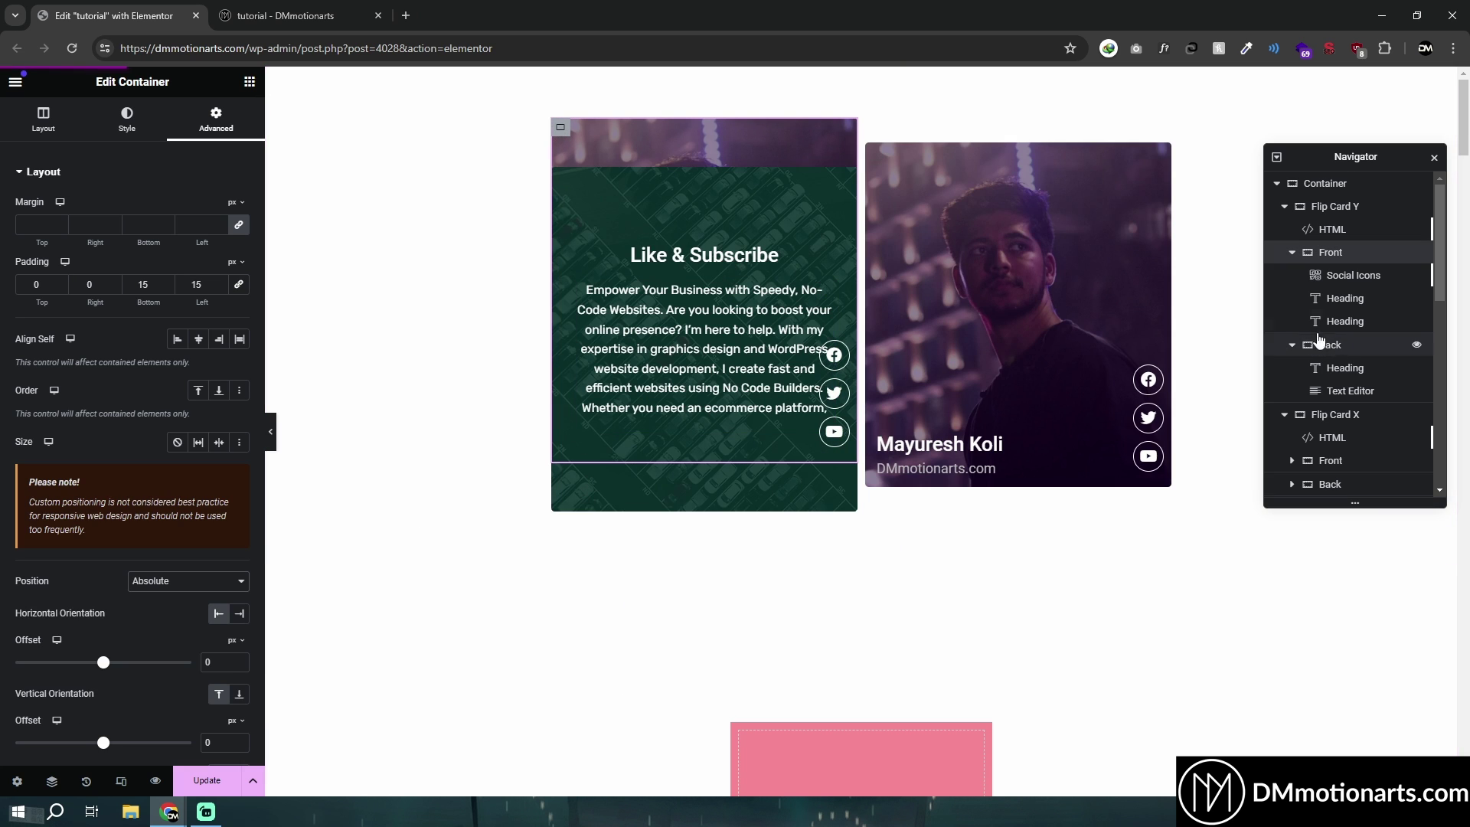
click(705, 490)
click(188, 485)
click(169, 515)
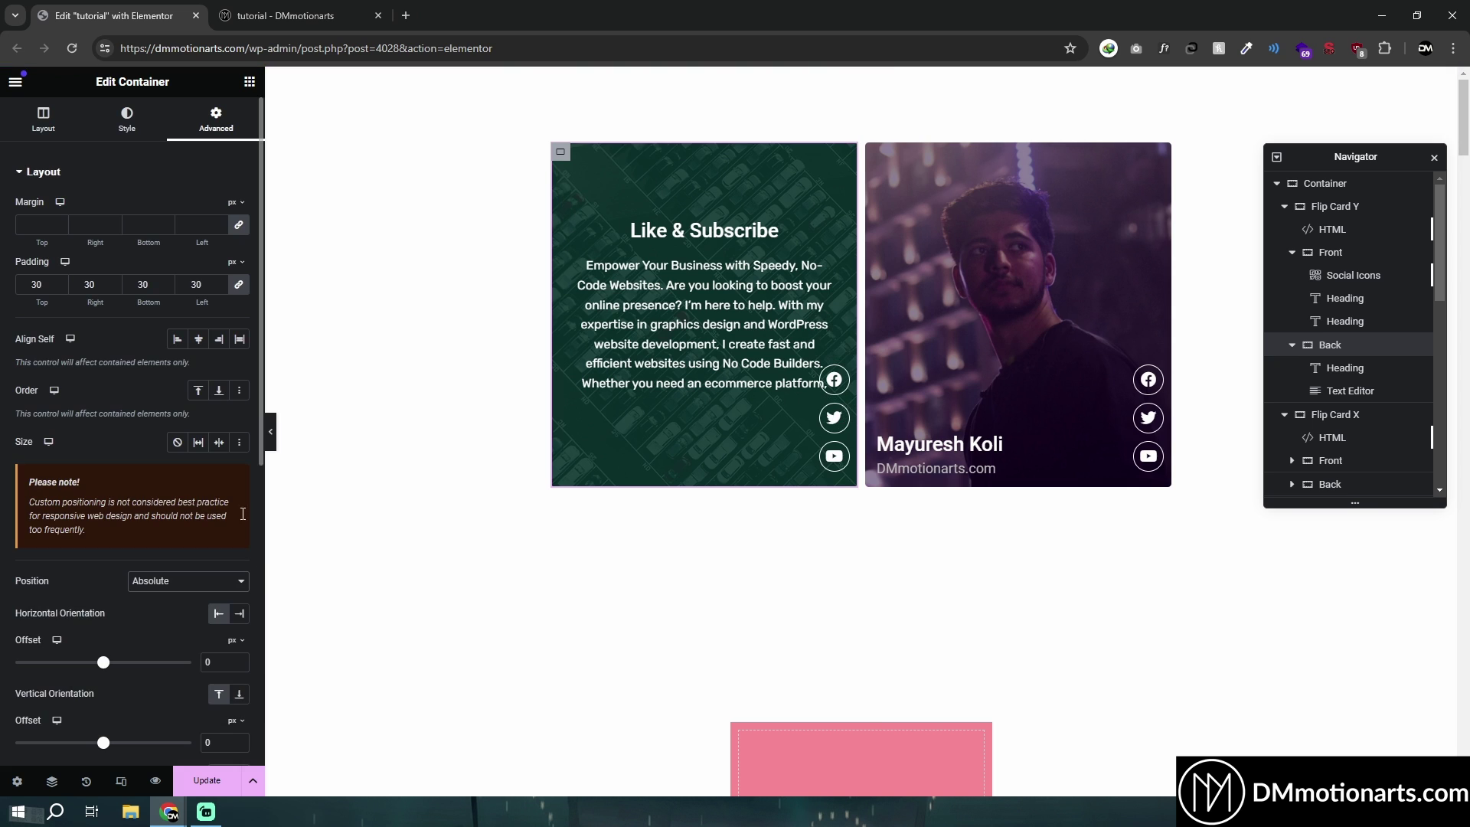
- Add the CSS class dm-front-card to Flip Card Y's Front container and dm-back-card to its Back container
click(1331, 252)
scroll(144, 481, down, 5)
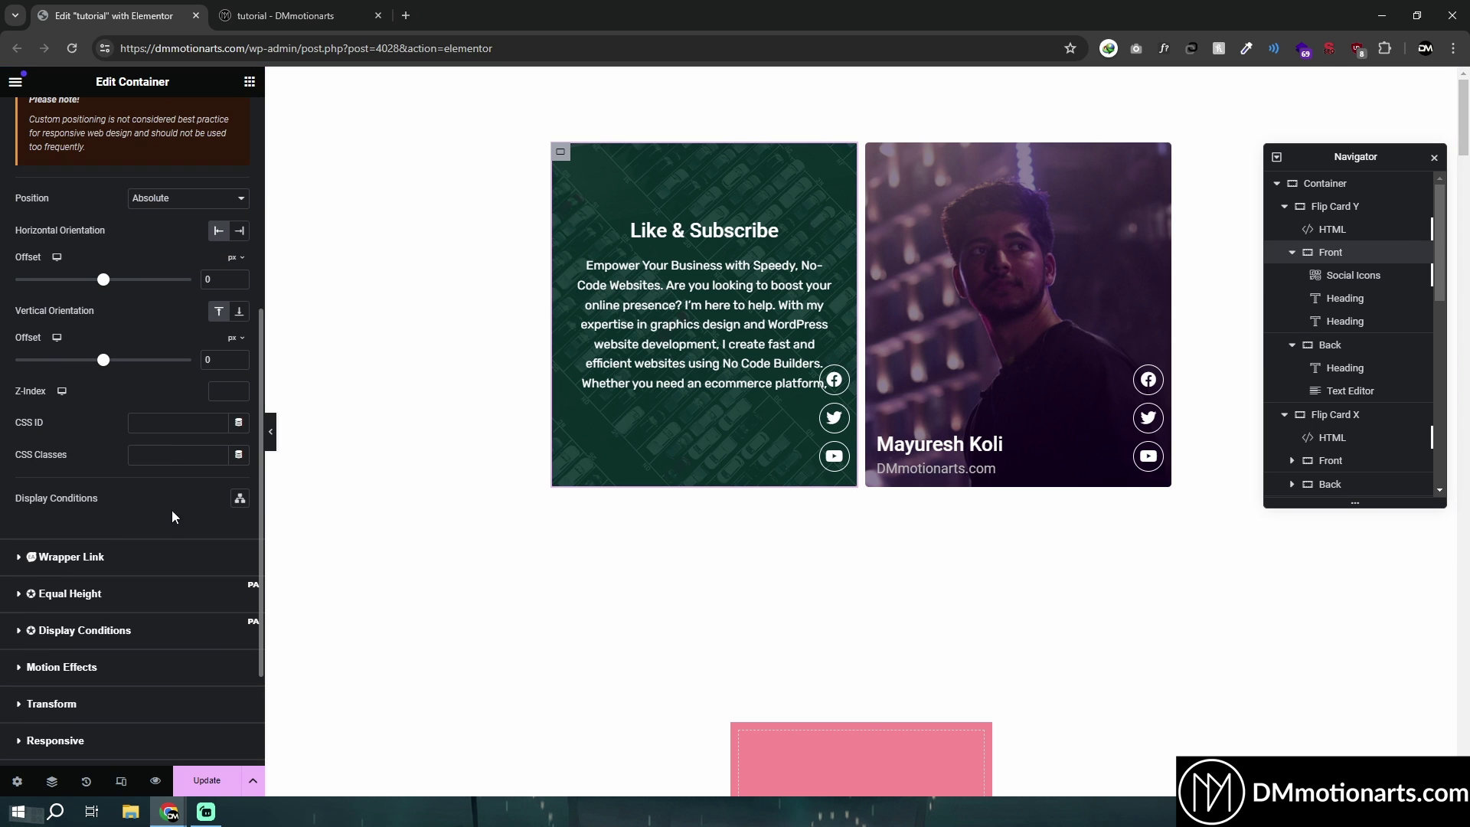
click(171, 456)
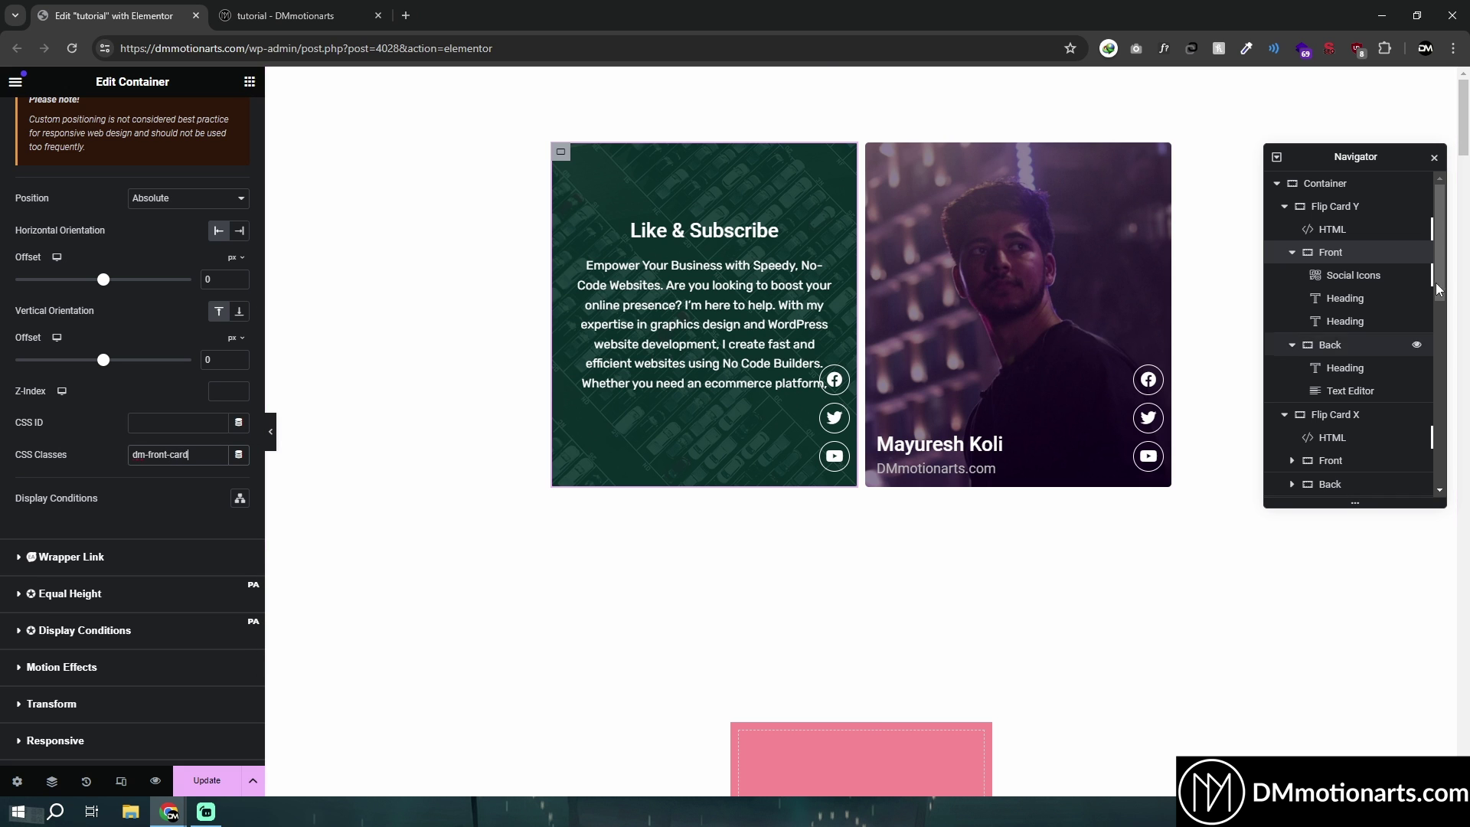
click(1330, 345)
scroll(181, 506, down, 5)
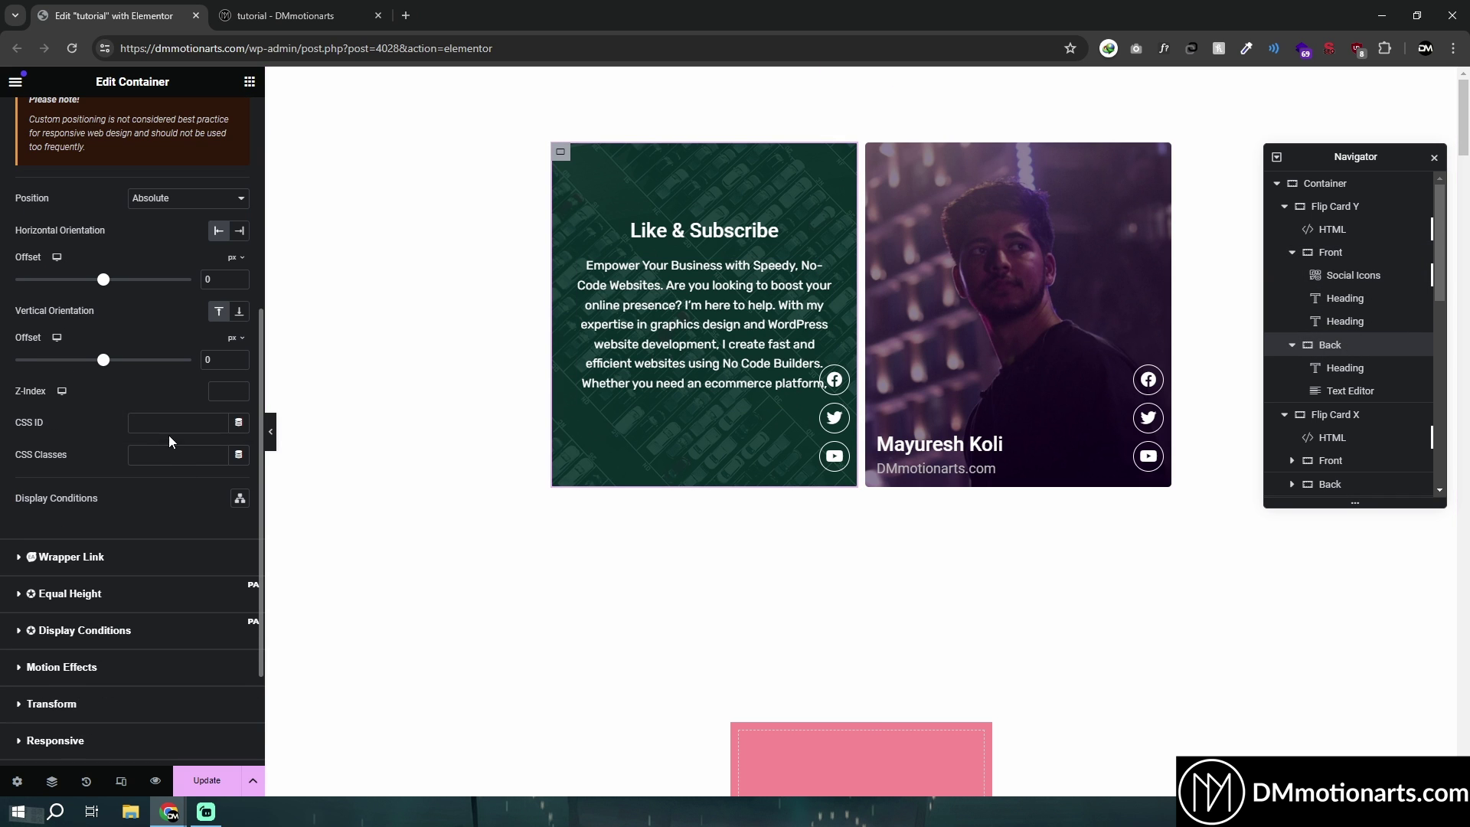
click(170, 454)
text(dm-back-card)
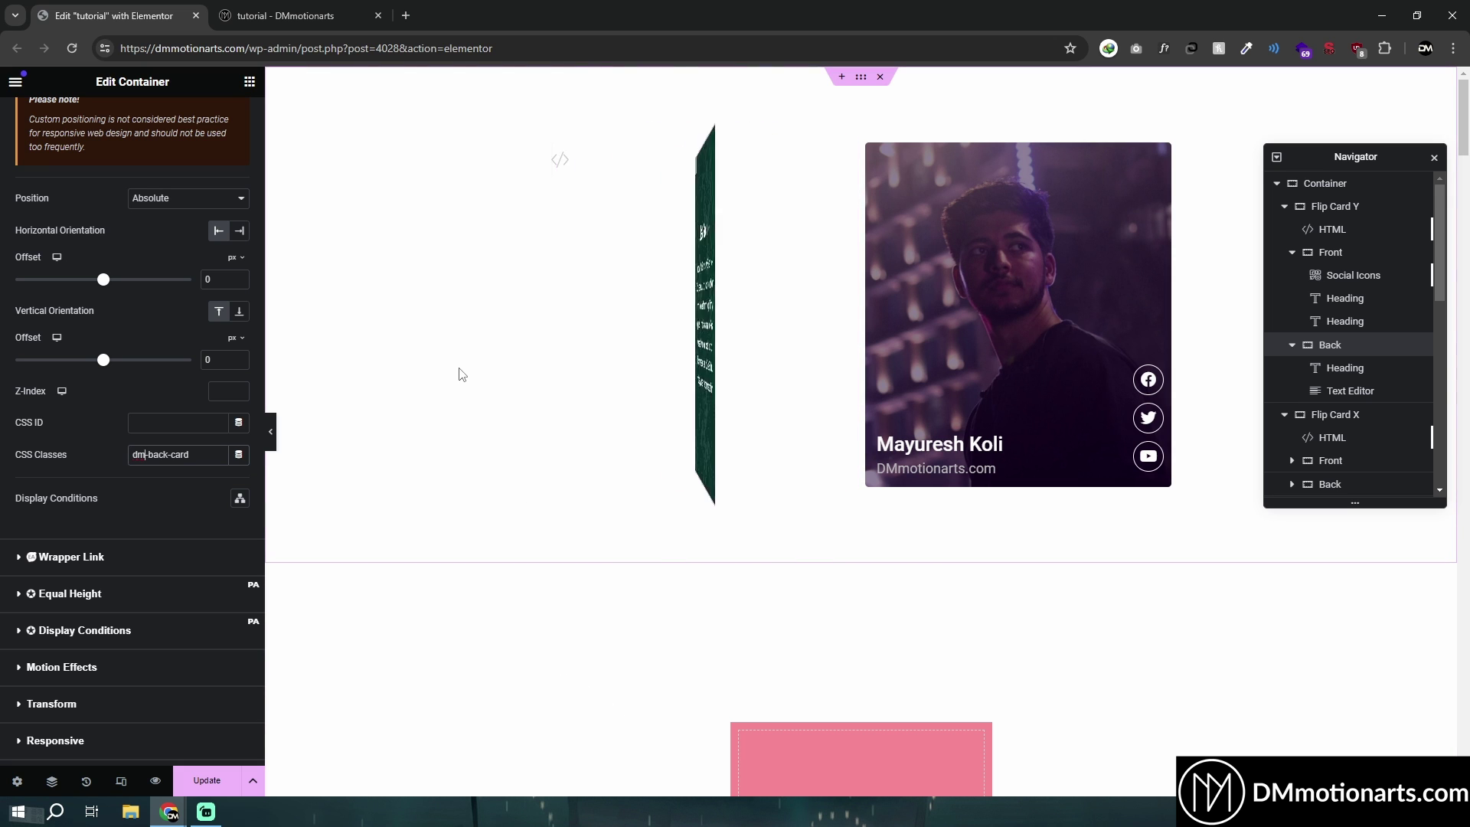
- Copy all the CSS code from Flip Card Y's HTML widget and paste it into a new Notepad document
click(560, 151)
click(138, 330)
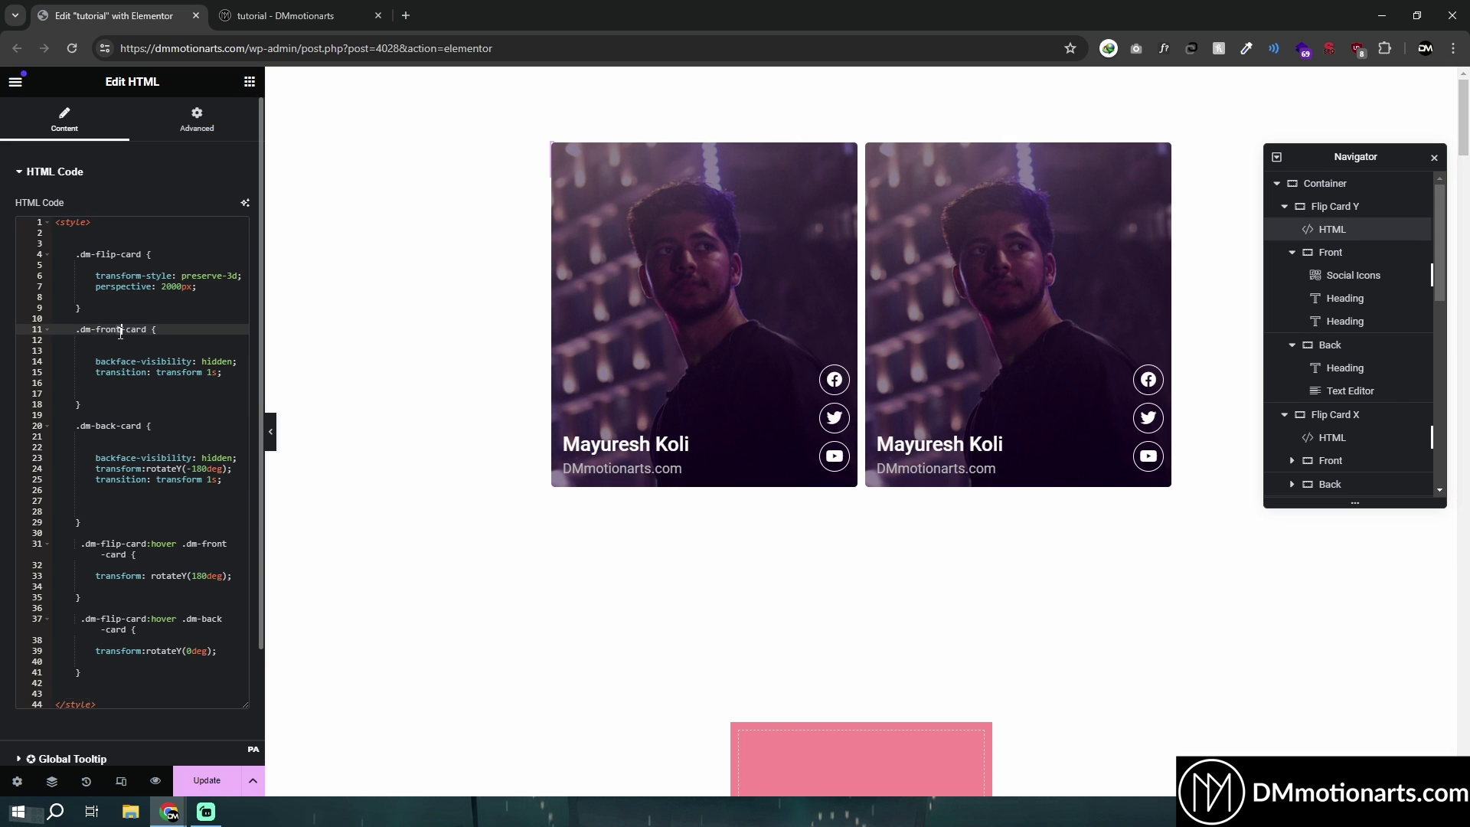
key(ctrl+a)
key(ctrl+c)
key(super)
text(notepad)
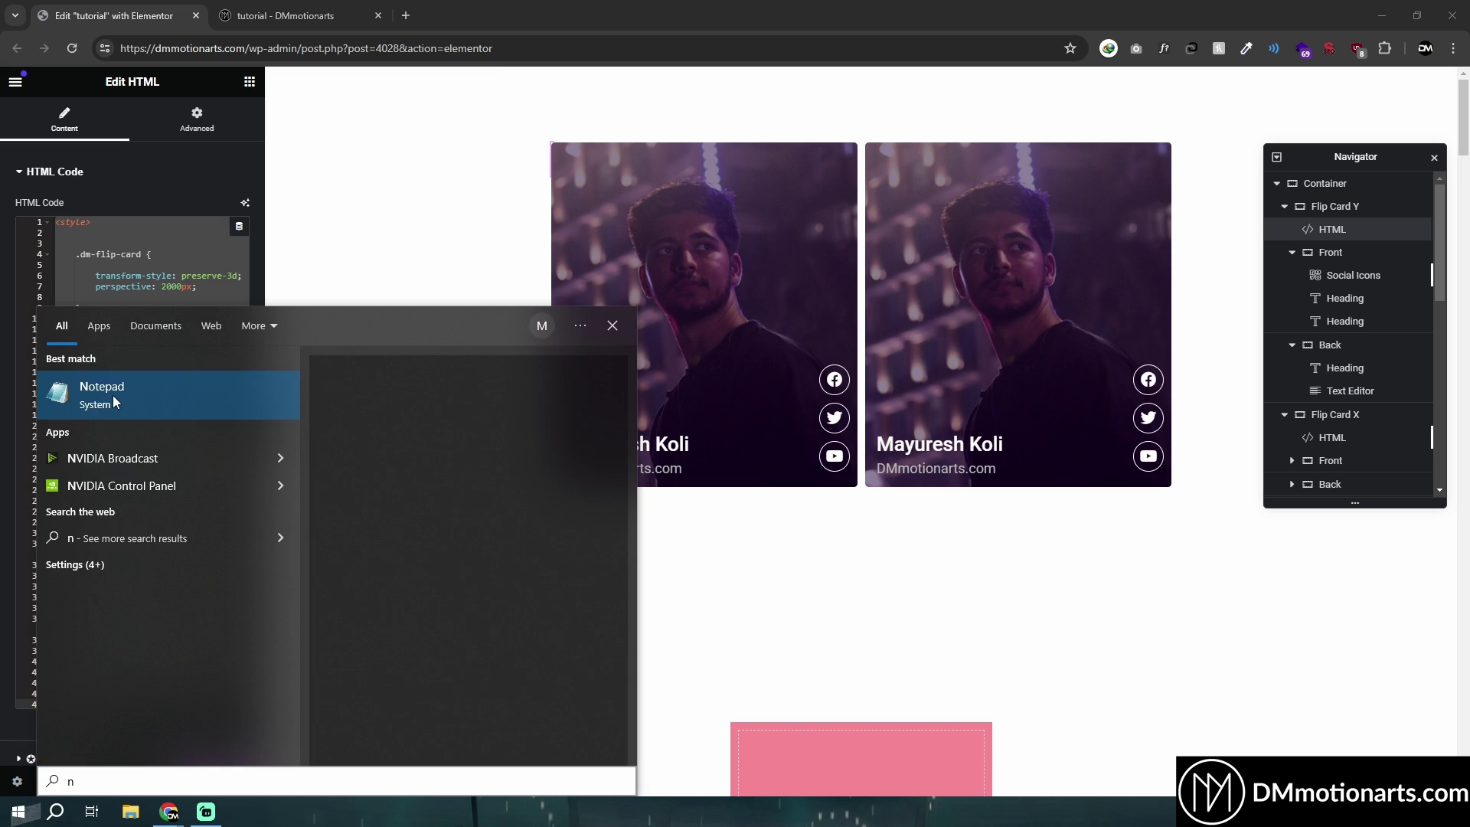
click(112, 395)
key(ctrl+v)
scroll(939, 434, up, 5)
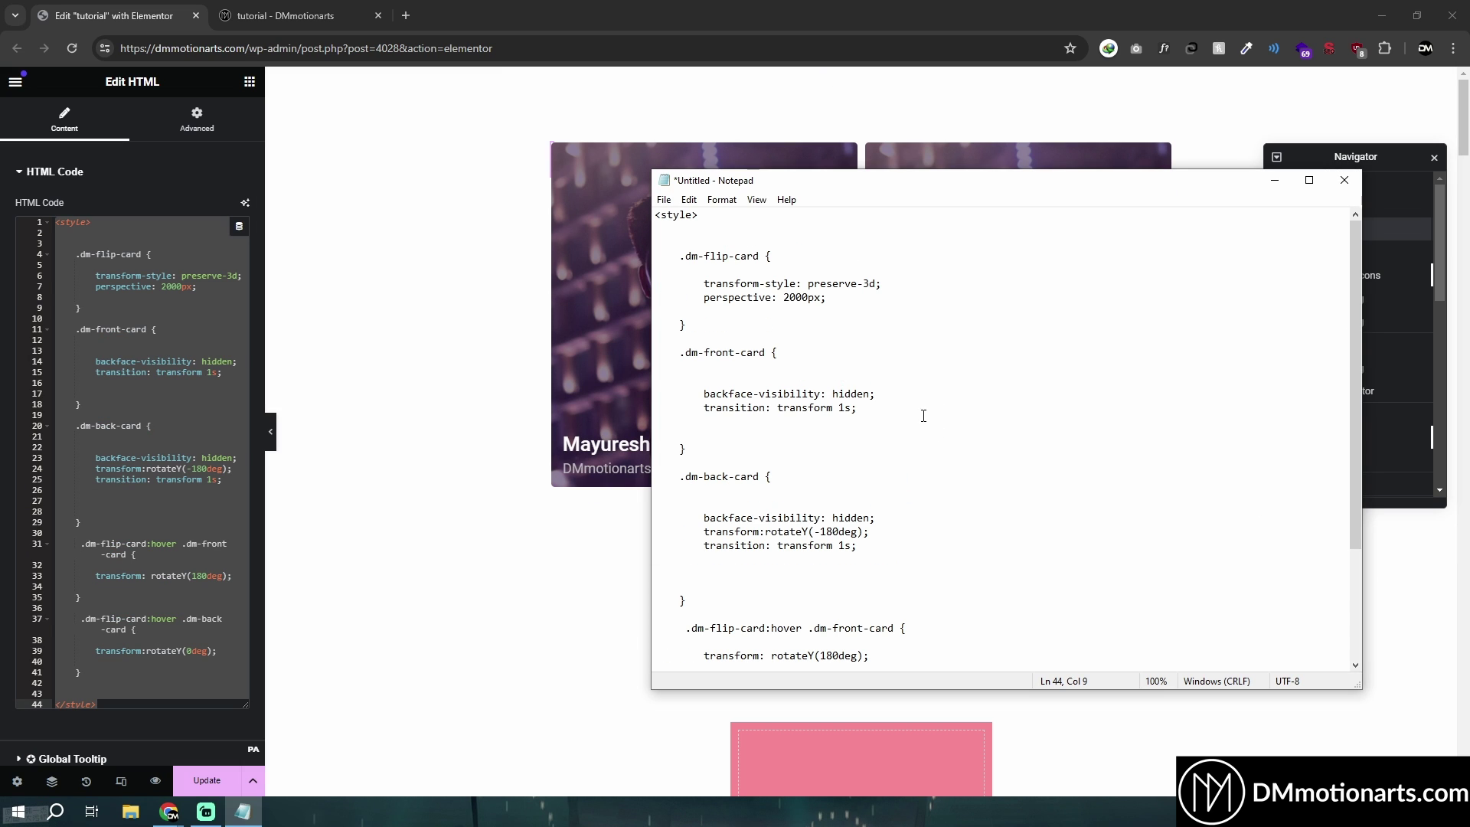
drag(813, 182, 876, 215)
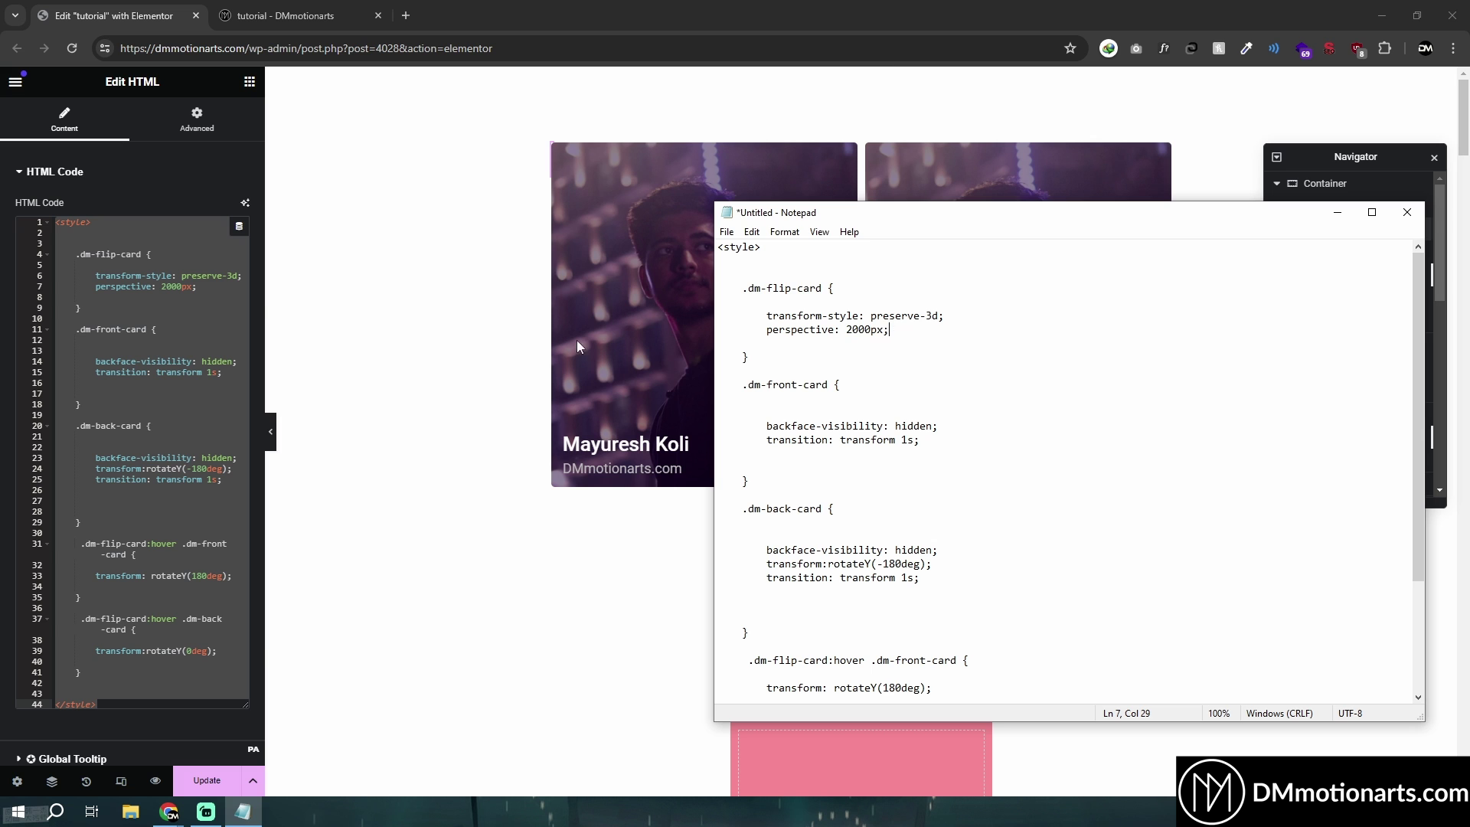
- Try perspective values of 200px and 300px in the .dm-flip-card rule of Flip Card Y's HTML widget
click(173, 288)
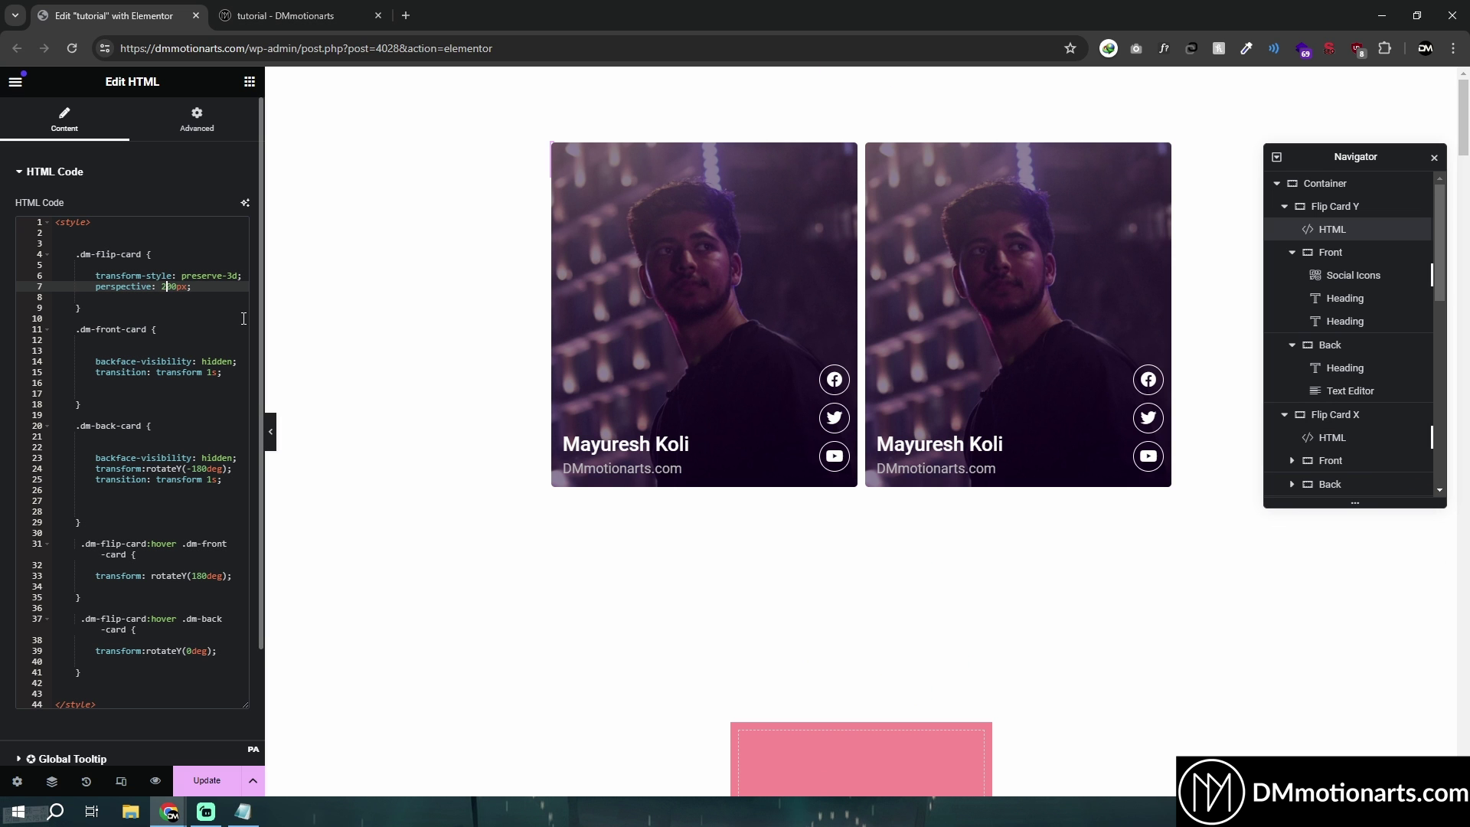
key(BackSpace)
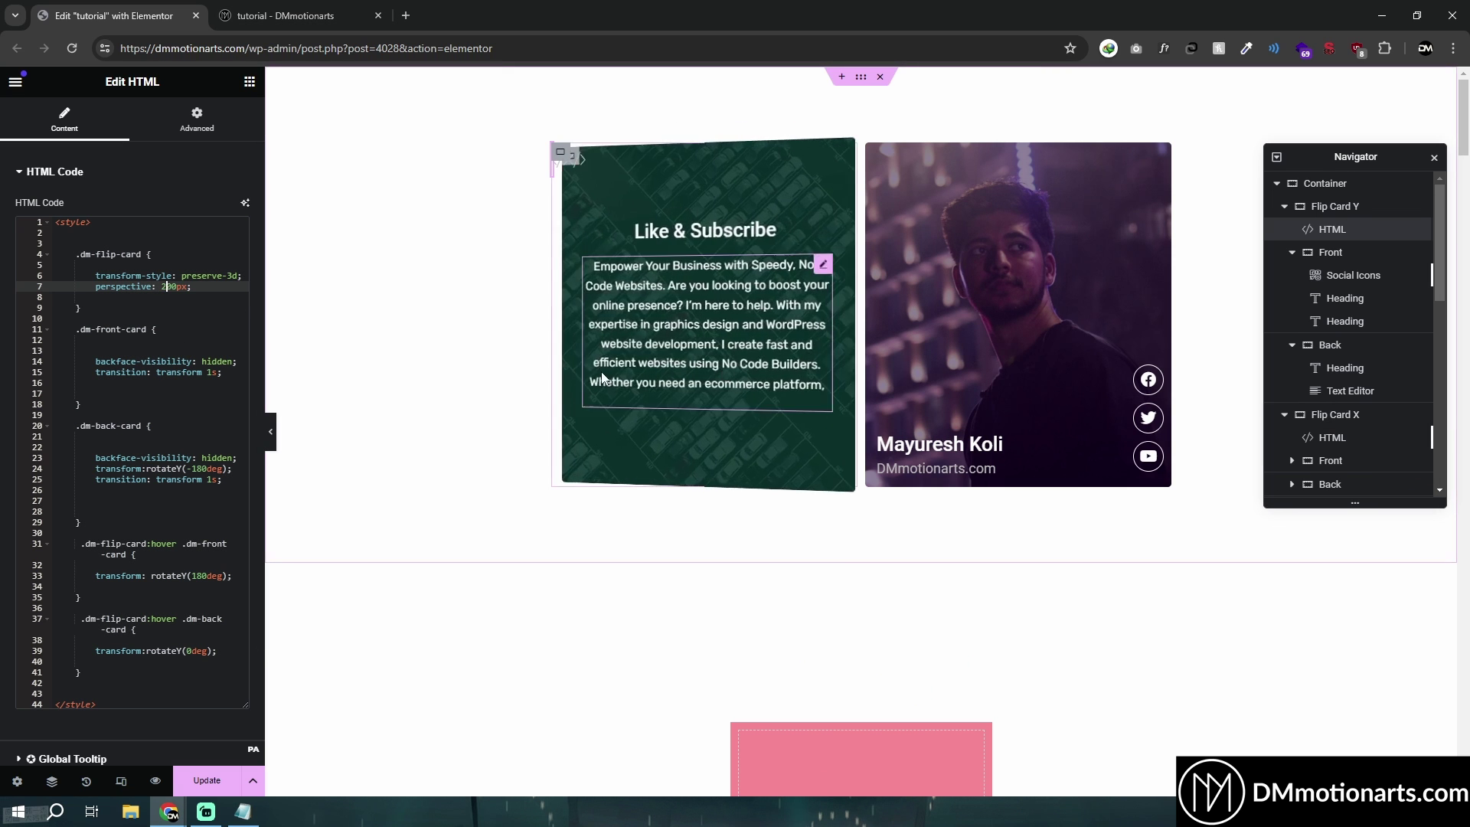
text(3)
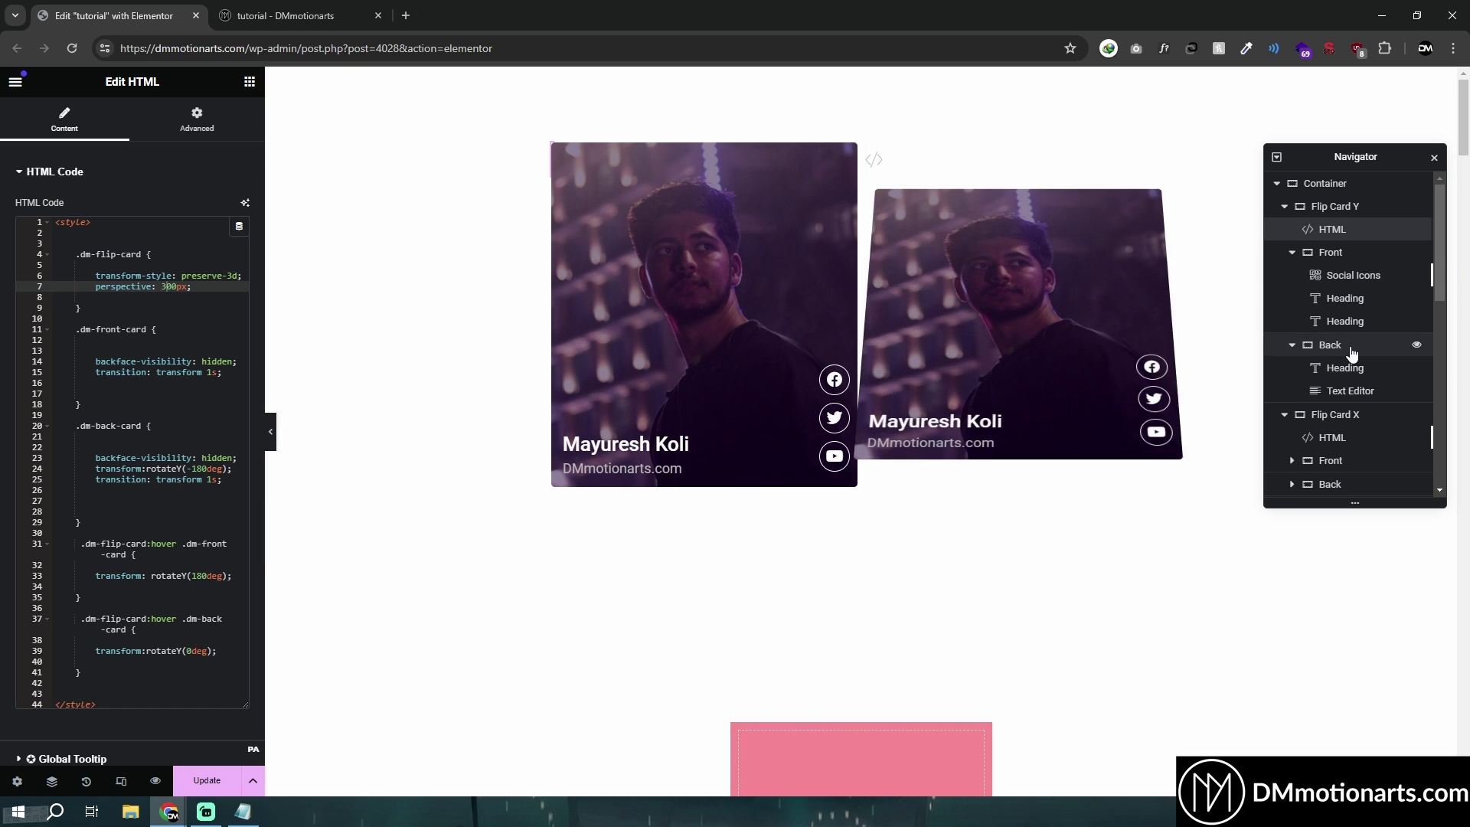
- Delete Flip Card X and the section that contains the FlipBox
click(1336, 418)
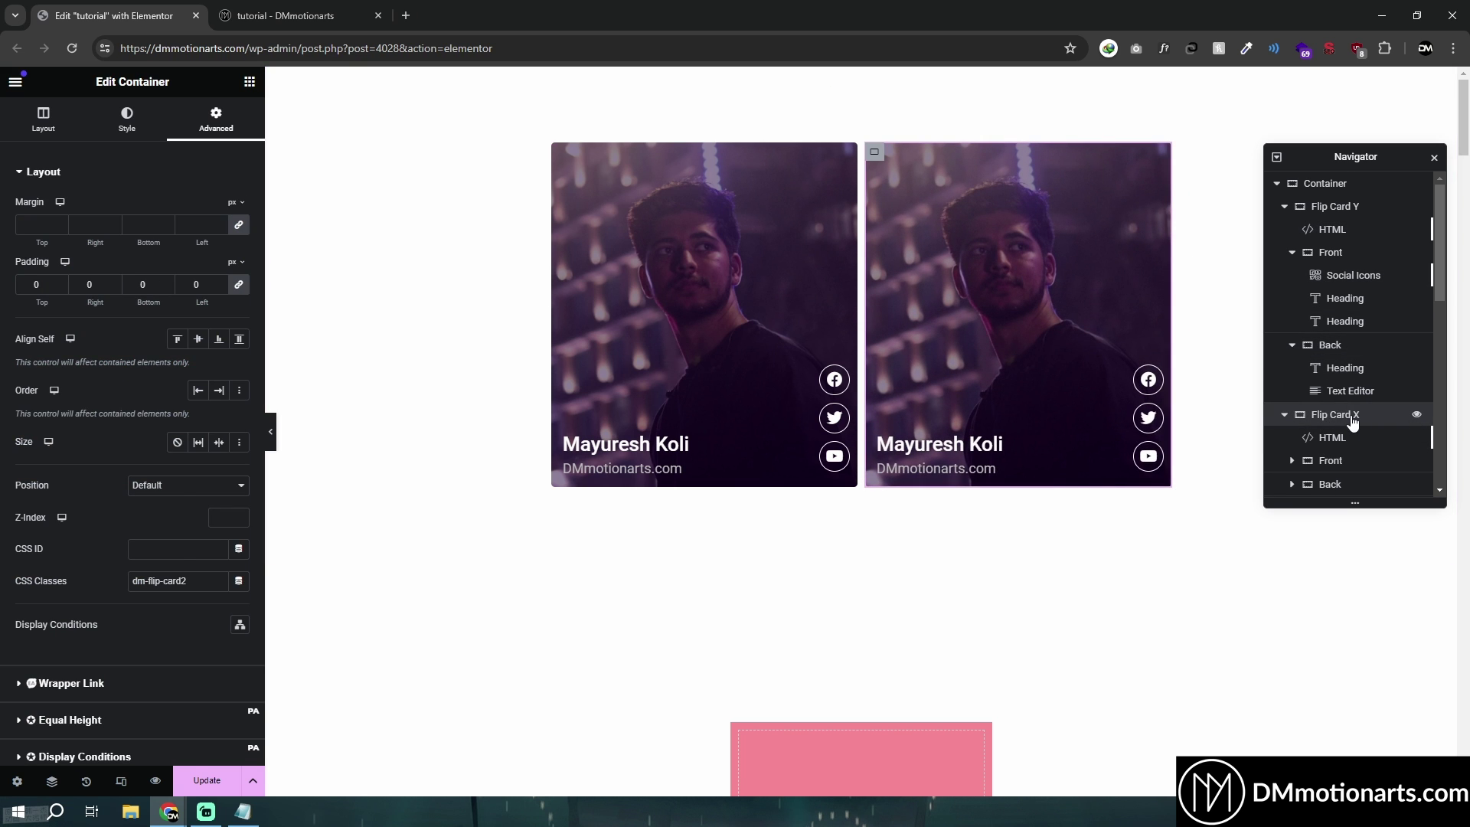
key(Delete)
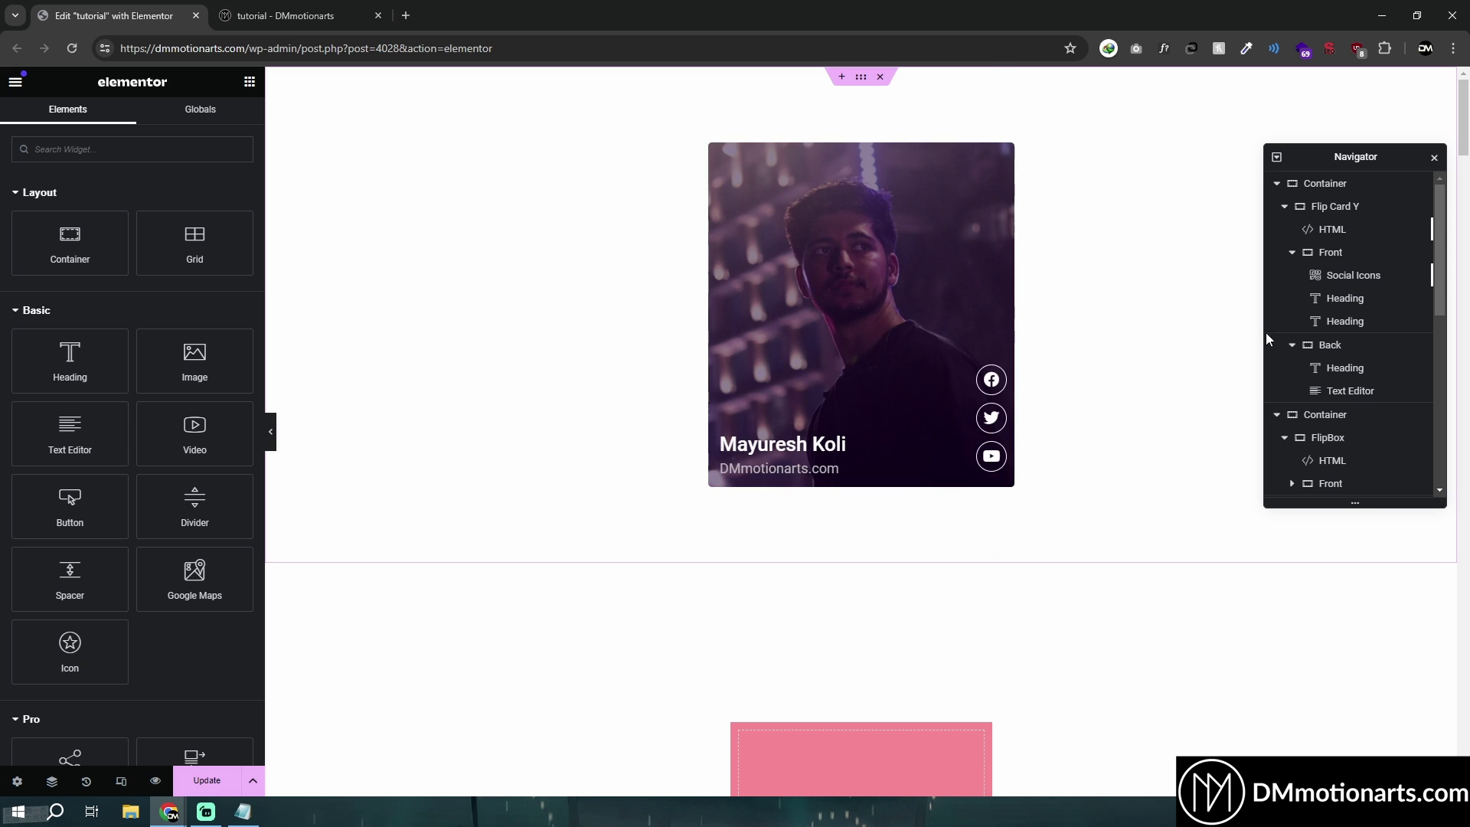
scroll(859, 663, down, 2)
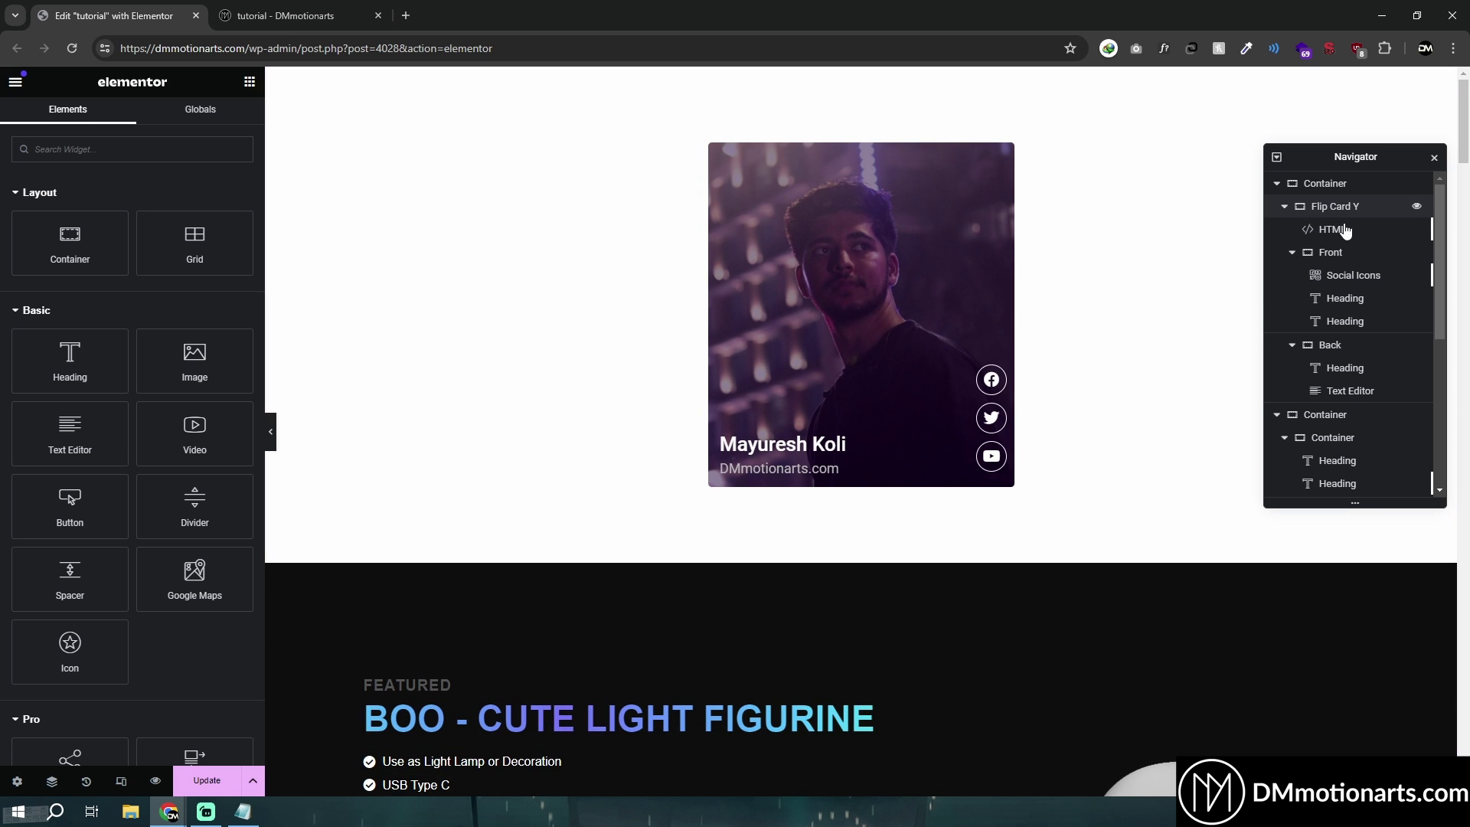
- Try perspectives of 1500px and 500px in Flip Card Y's .dm-flip-card rule and set the value back to 2000px
click(1359, 235)
click(180, 286)
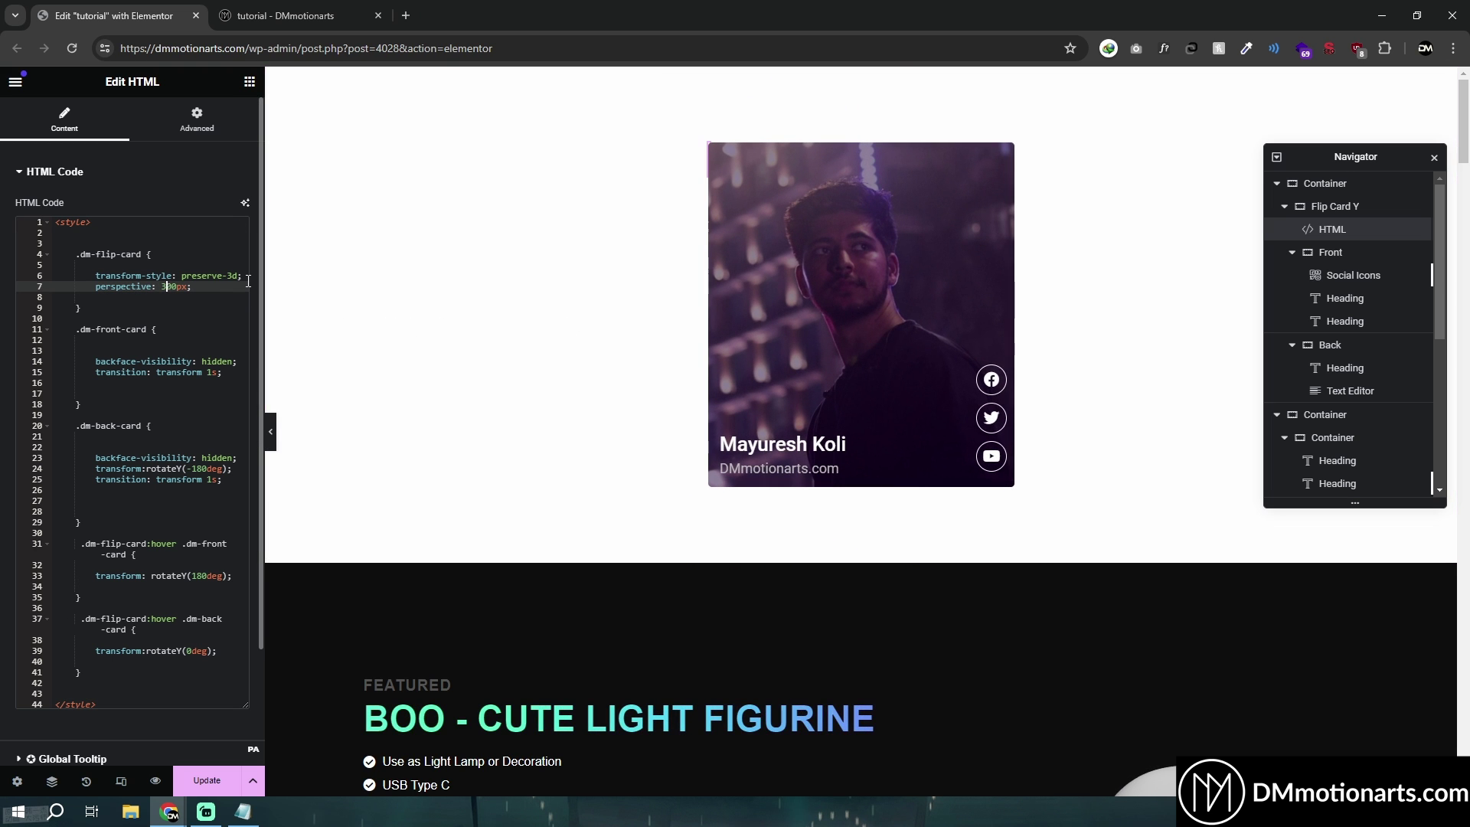
key(BackSpace)
text(1)
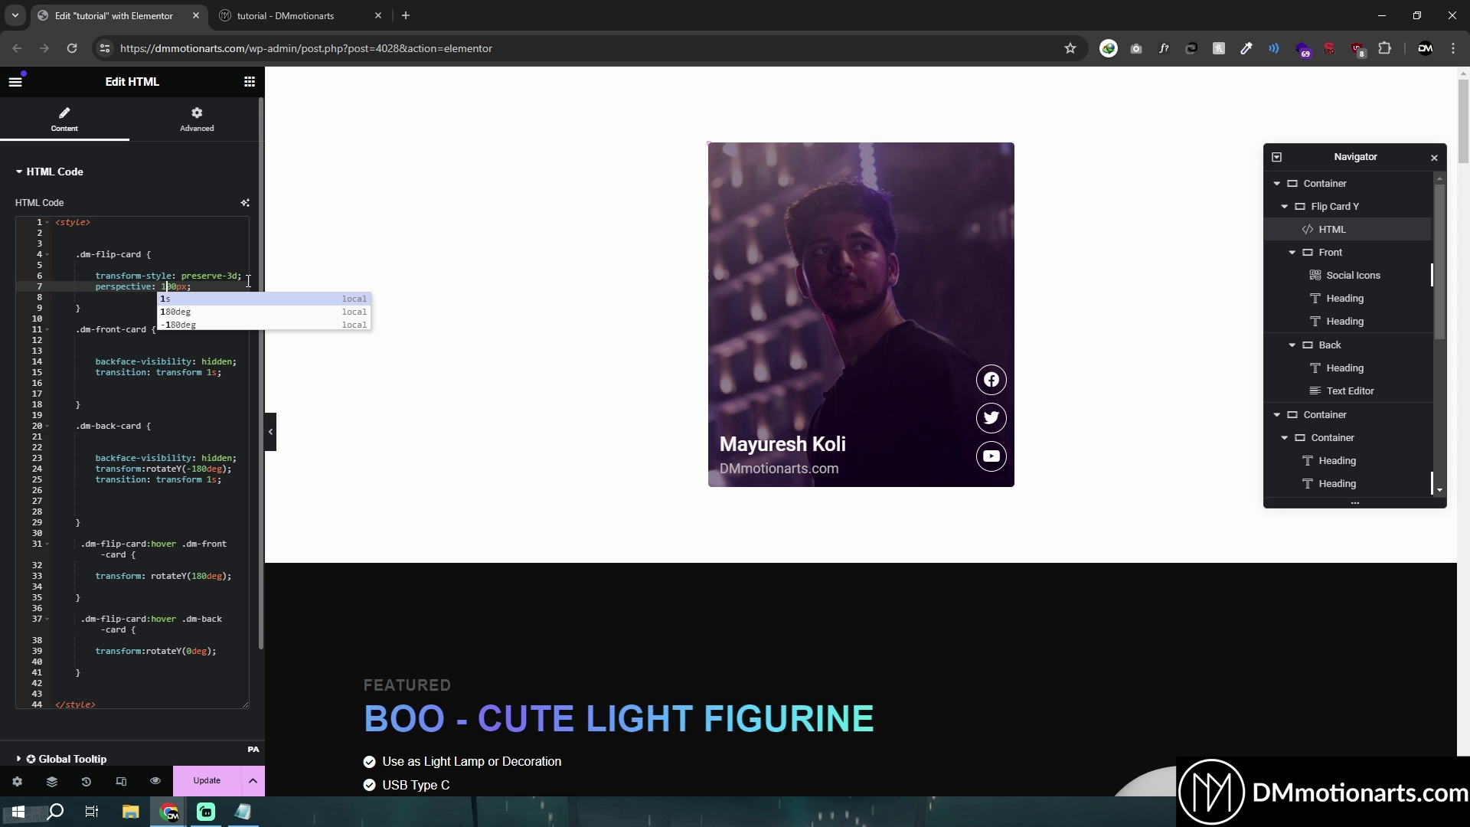
key(Escape)
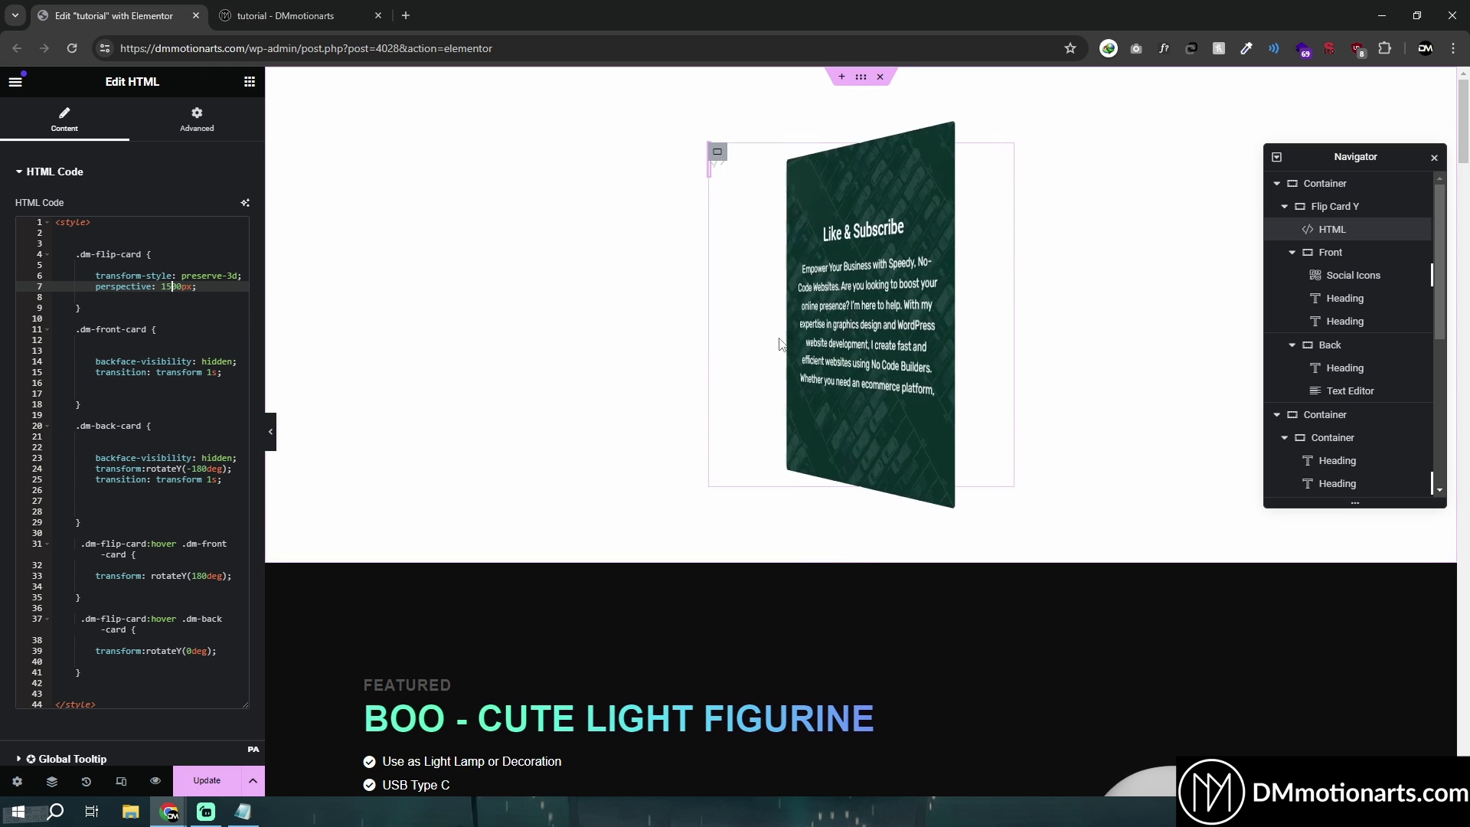
key(BackSpace)
text(8)
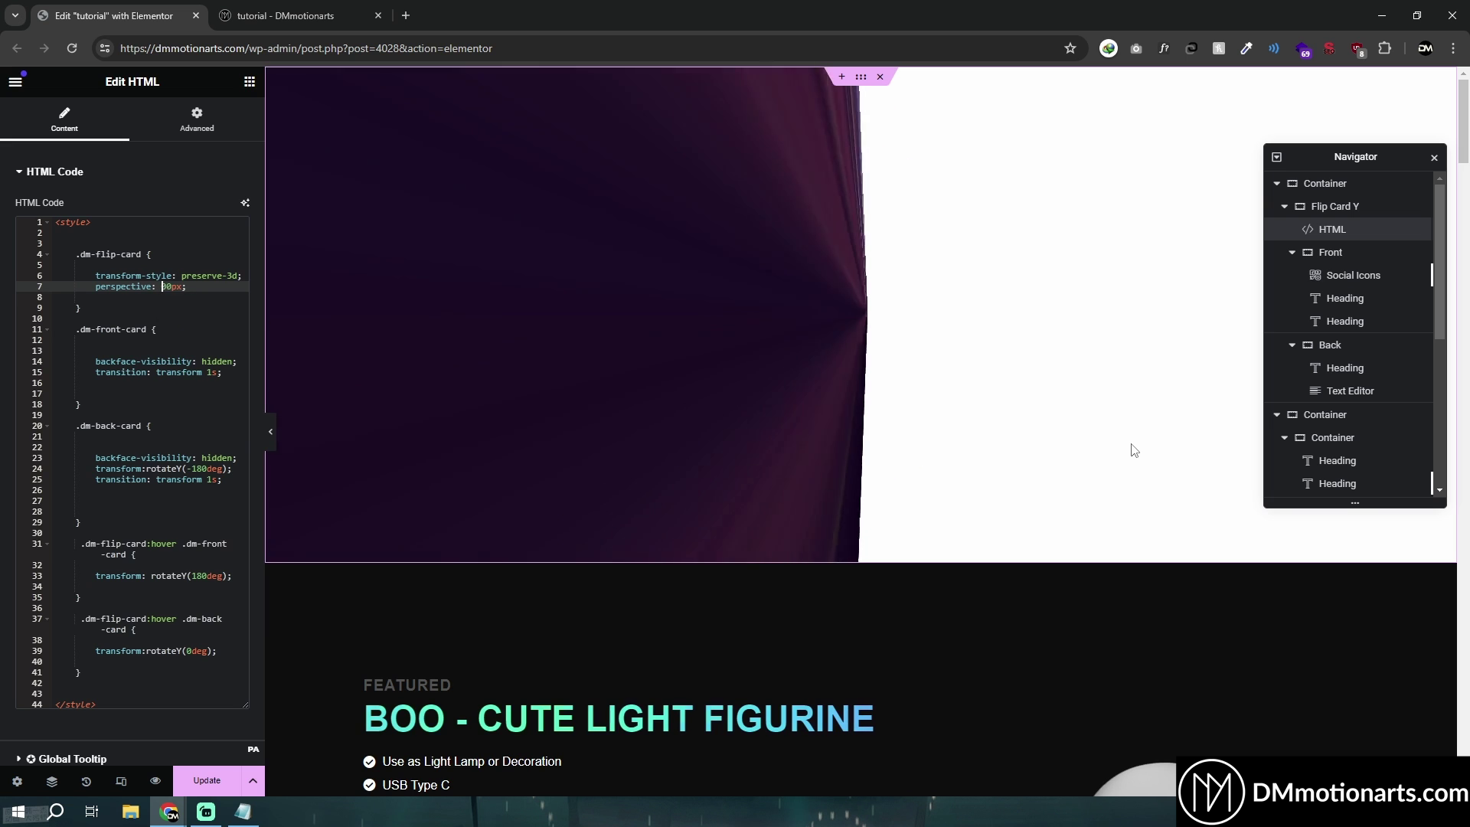
key(BackSpace)
text(5)
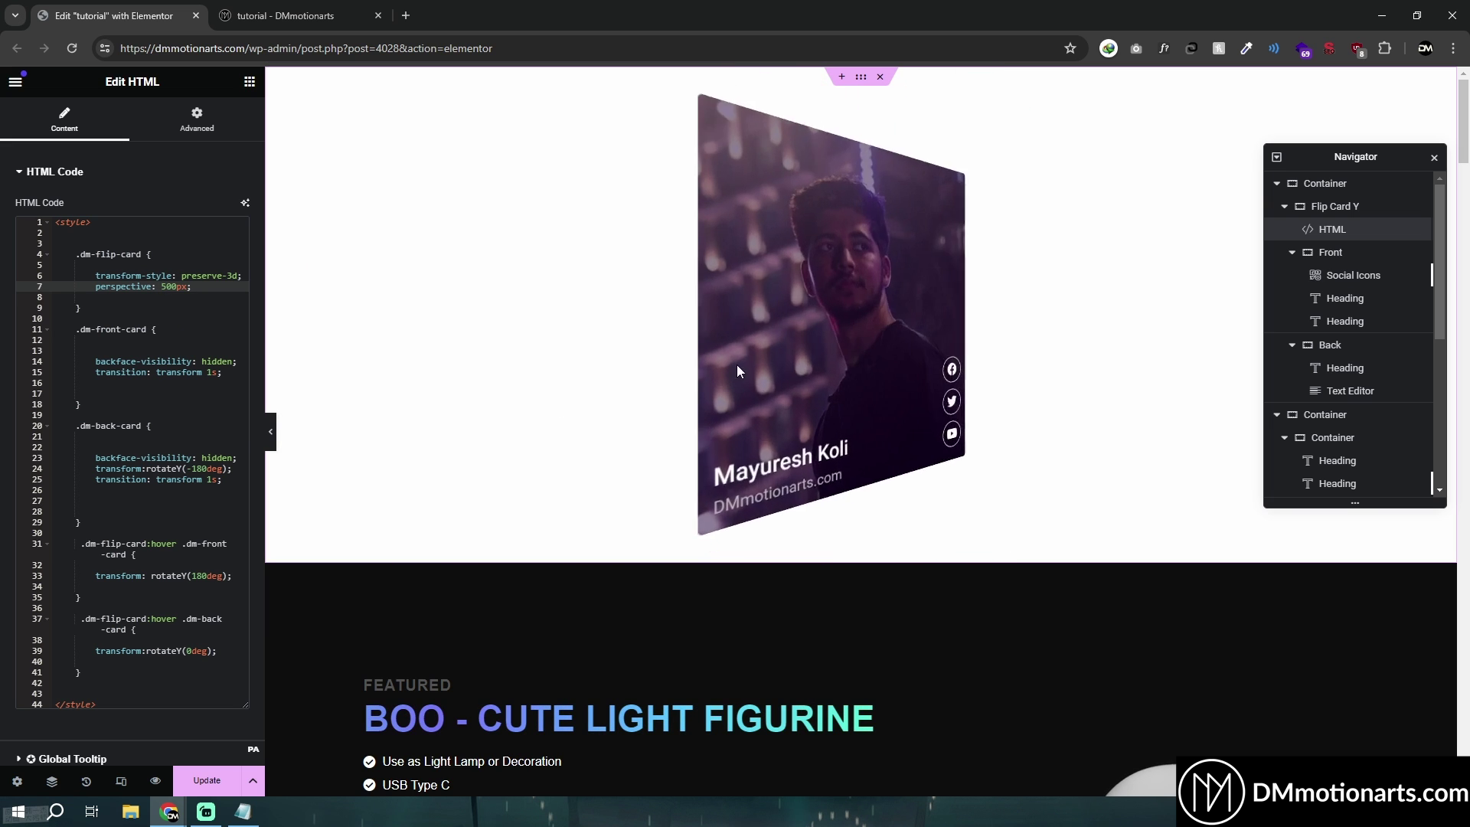
key(BackSpace)
text(20)
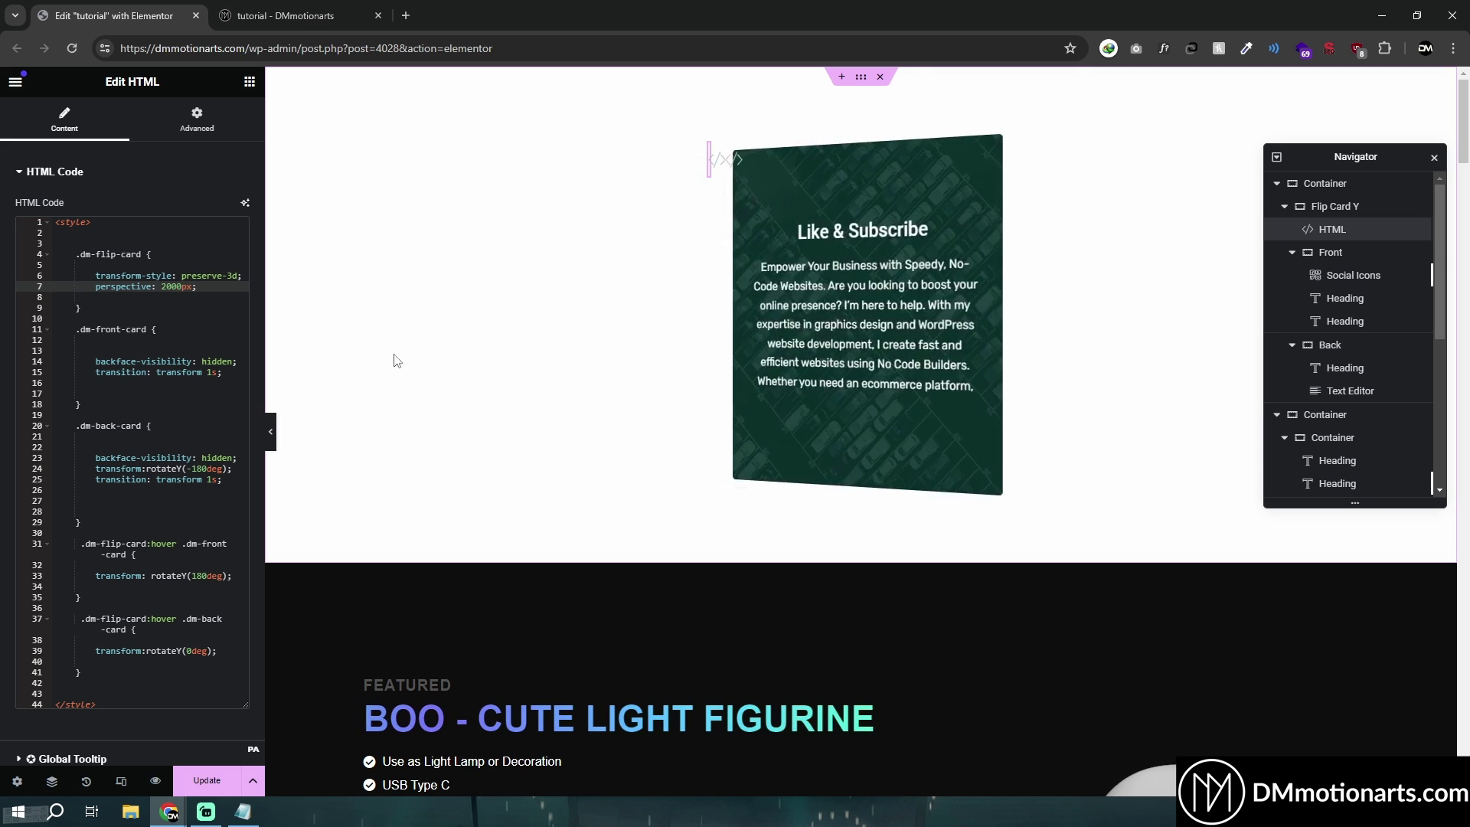
- Review the backface-visibility and transition properties of the front and back card rules in the Notepad copy
click(243, 812)
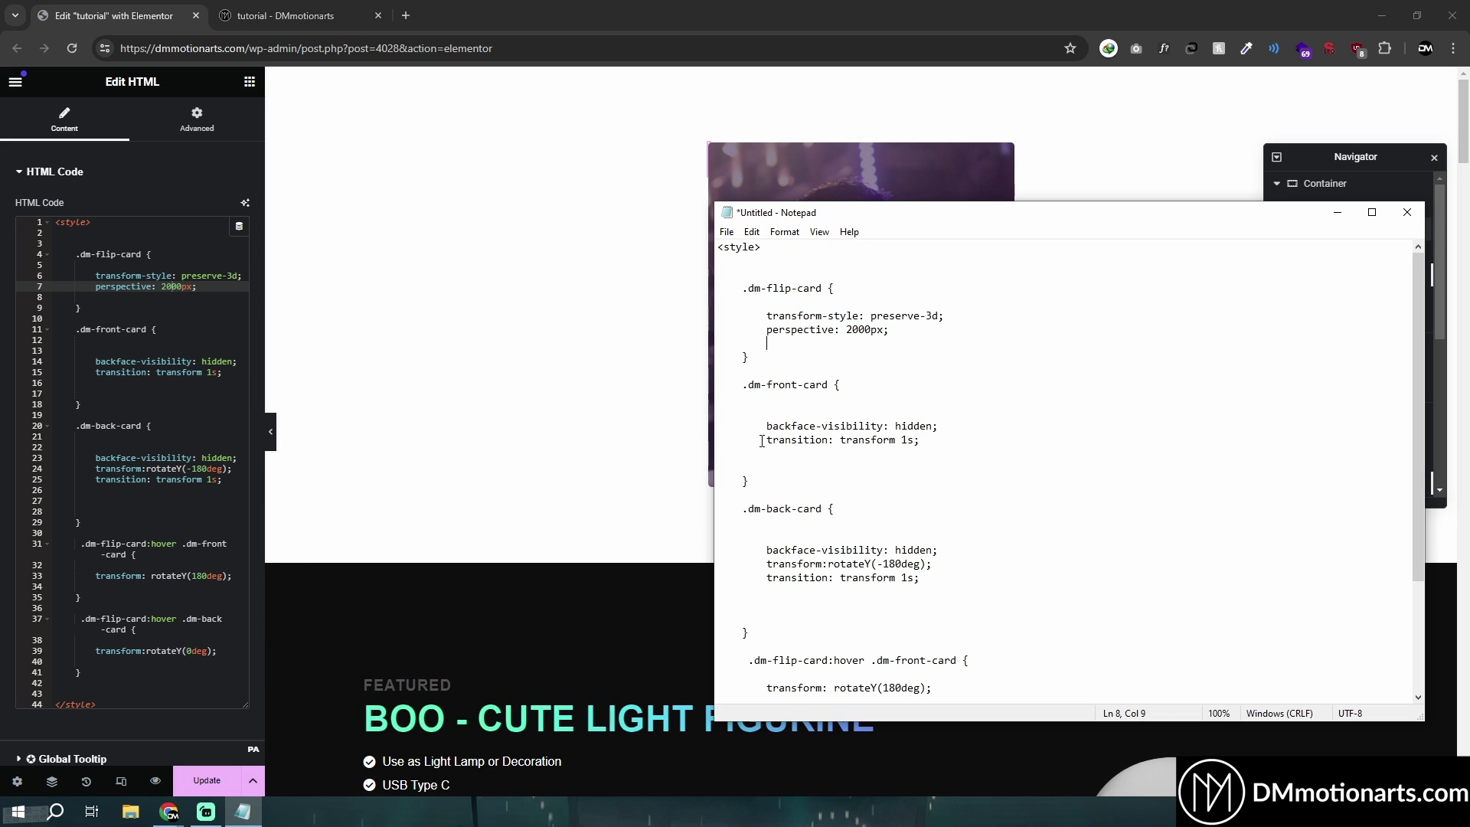
scroll(829, 419, down, 1)
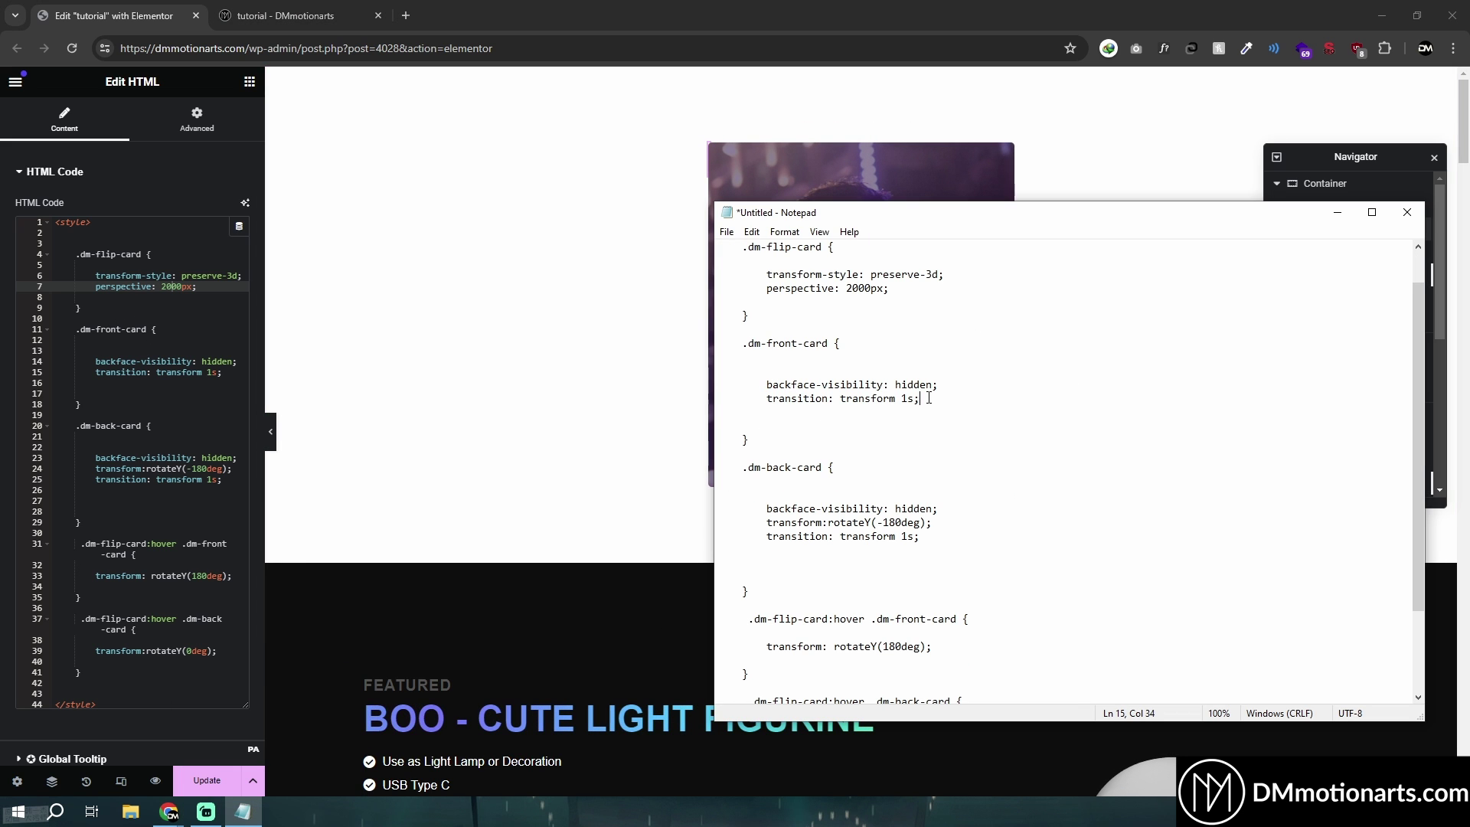
scroll(843, 414, down, 1)
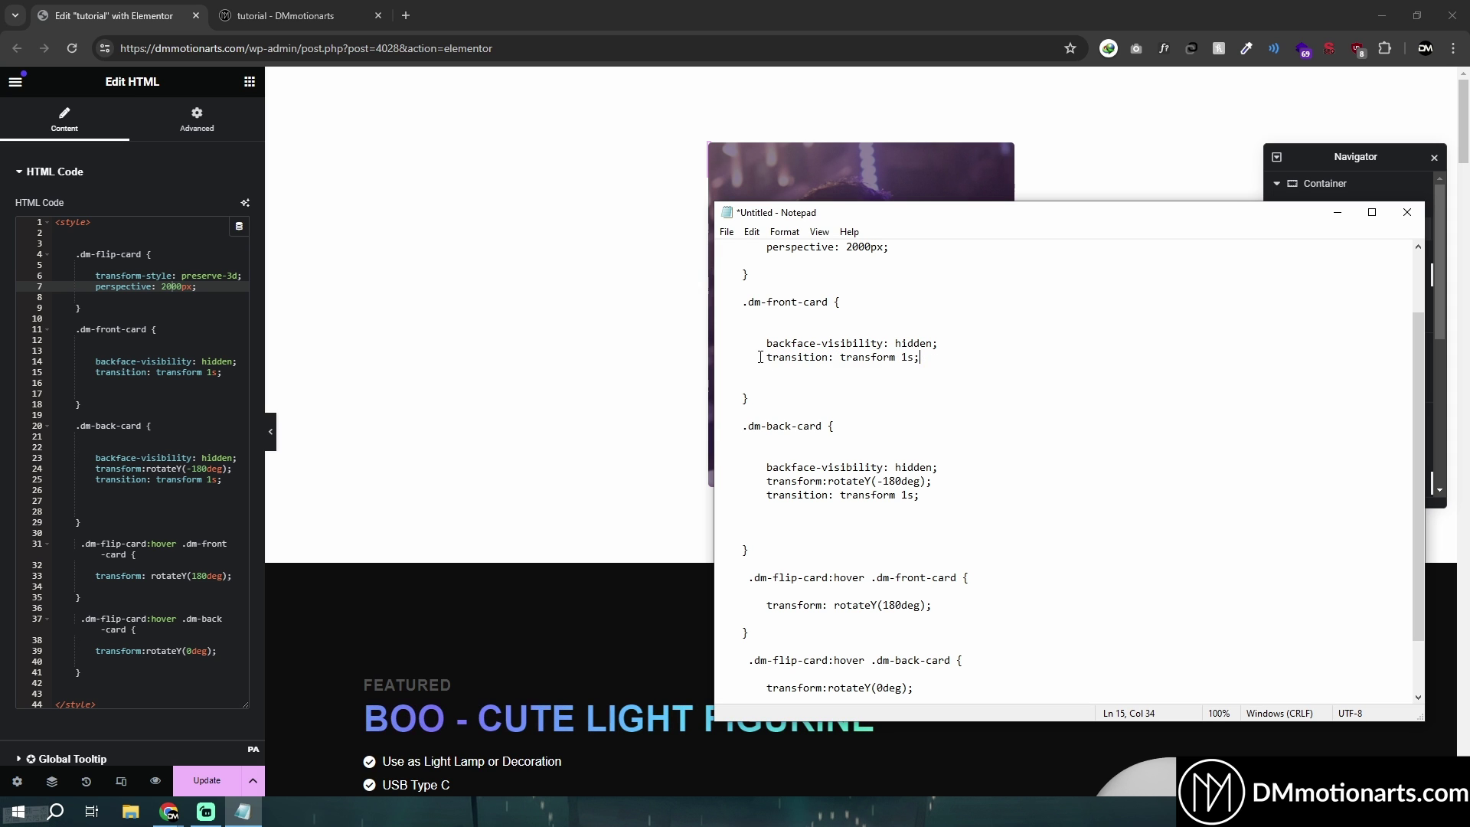
click(958, 492)
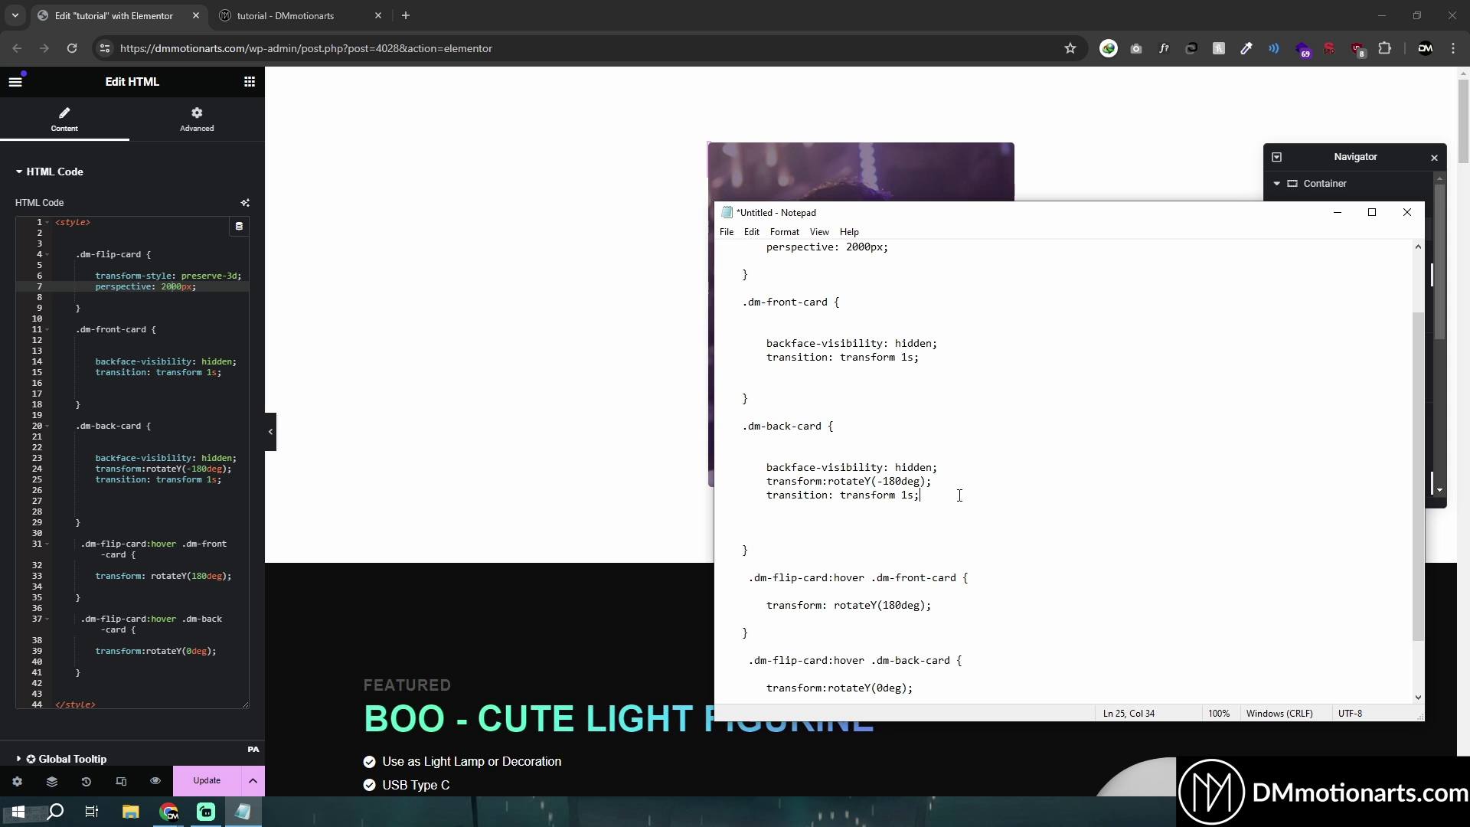
click(503, 363)
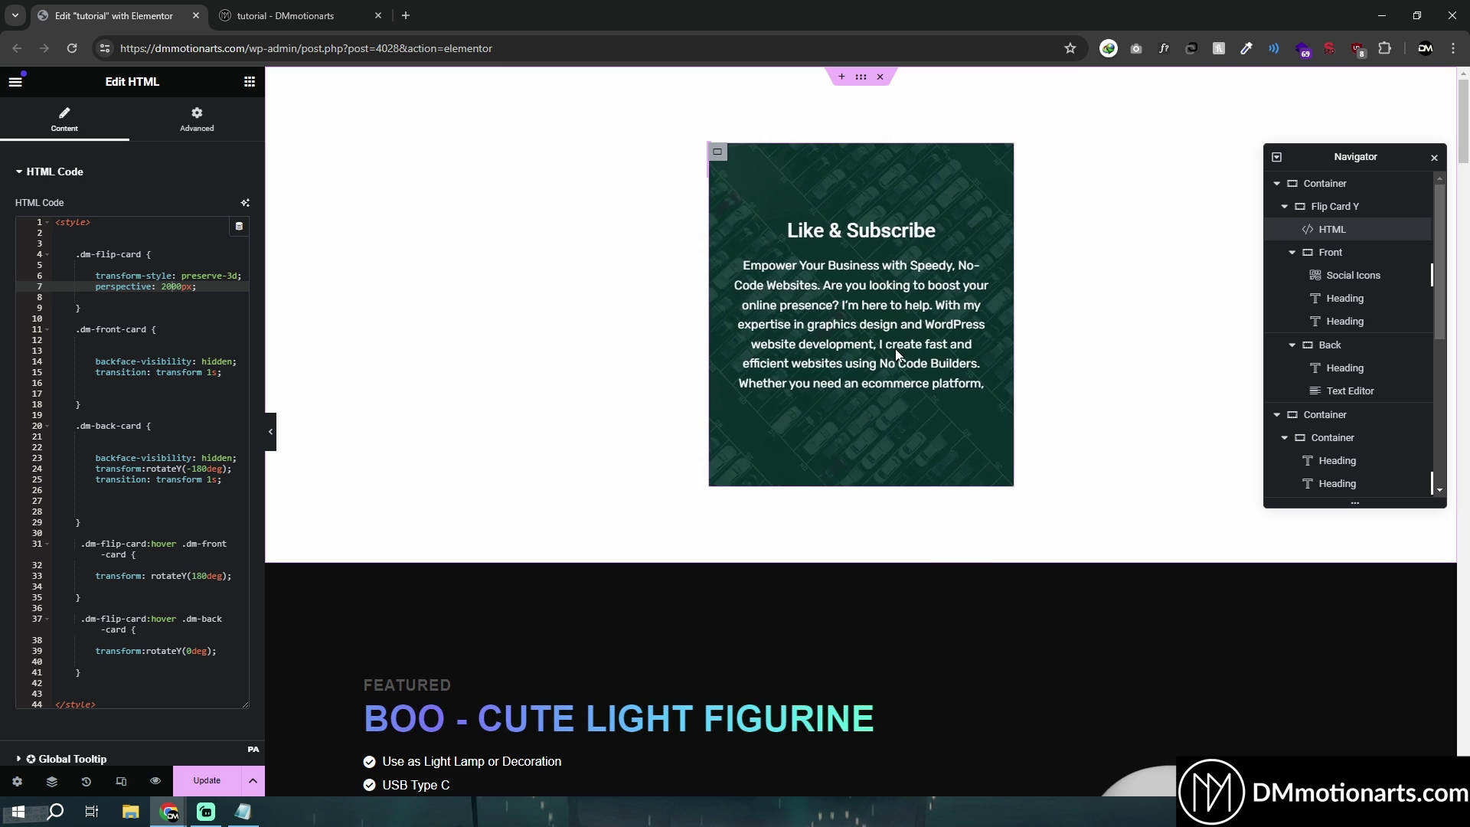
- Set the transform transition duration to 0.5s in both the .dm-front-card and .dm-back-card rules
click(222, 372)
key(alt+Tab)
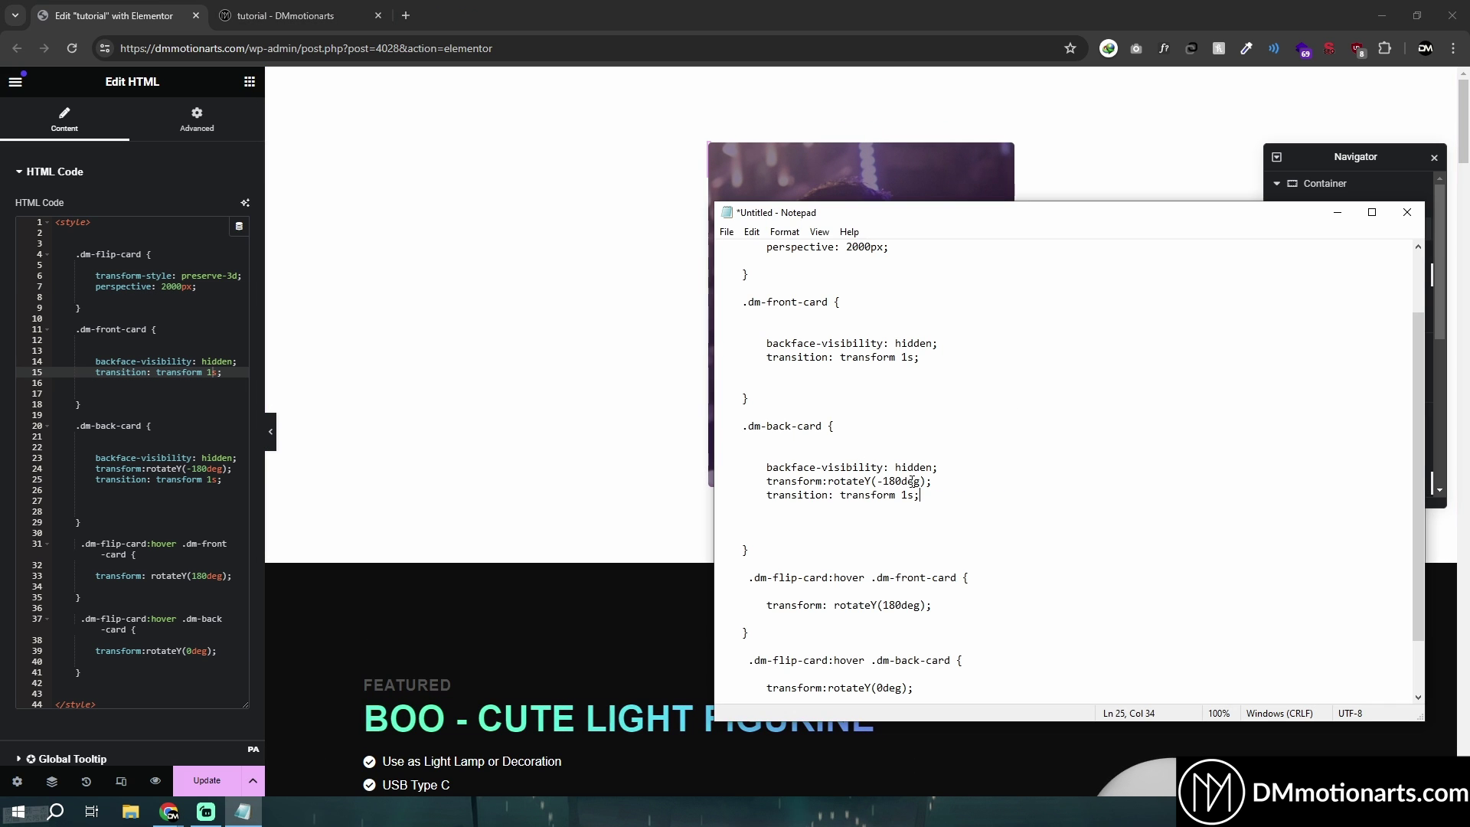
key(alt+Tab)
key(Delete)
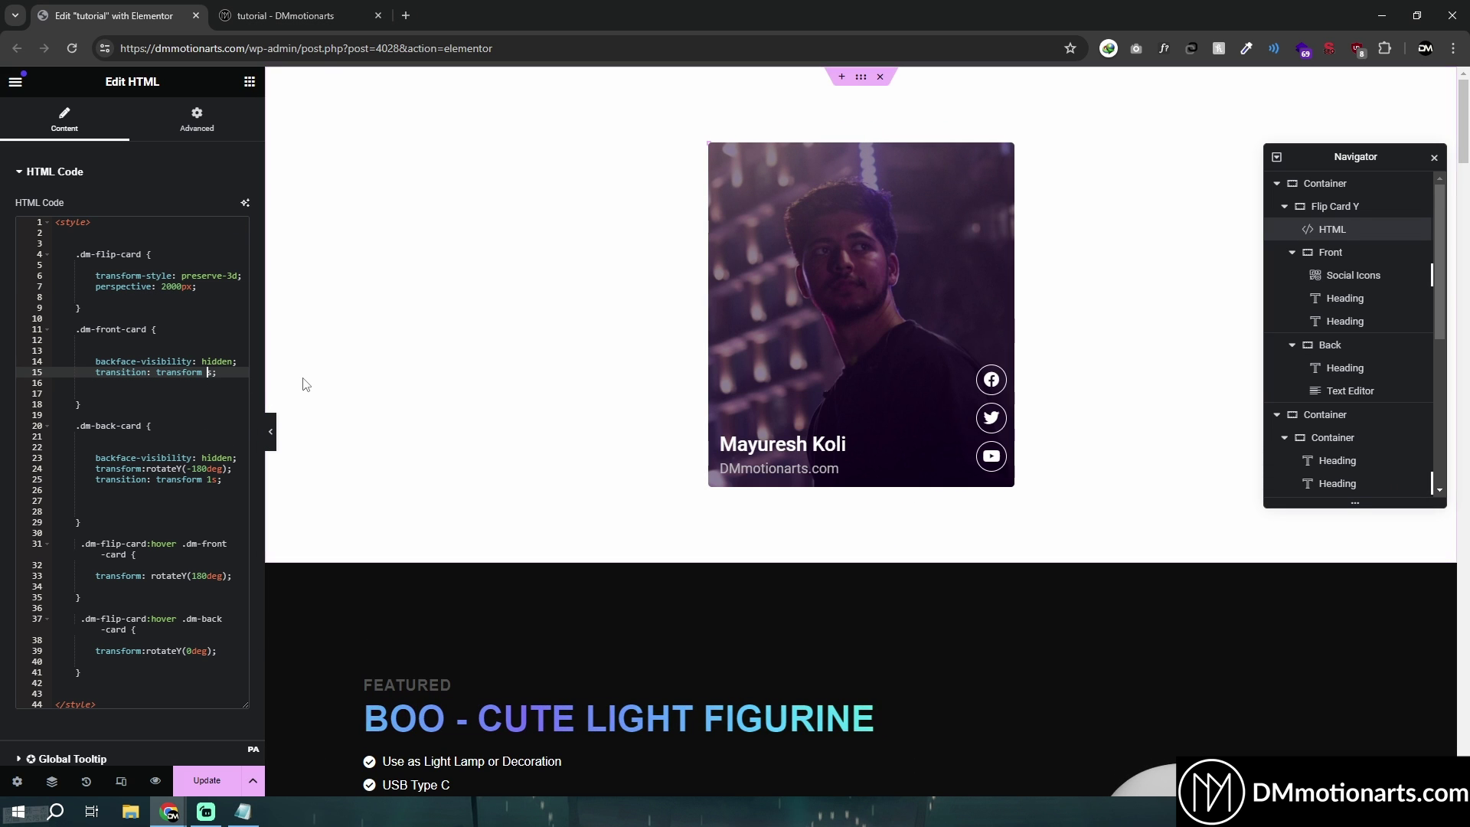
text(0.5)
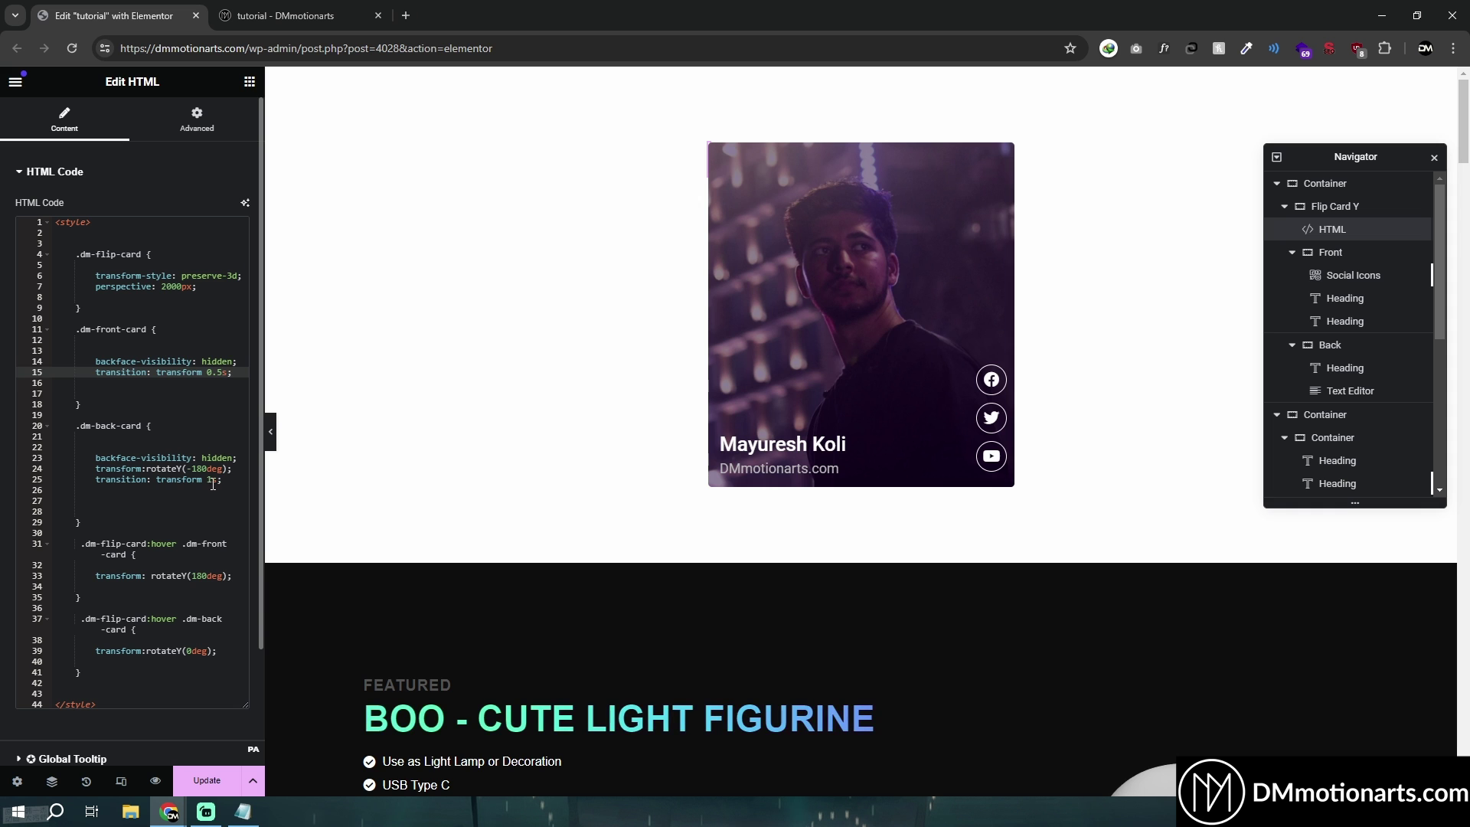
click(213, 479)
key(Delete)
text(0.5)
click(188, 458)
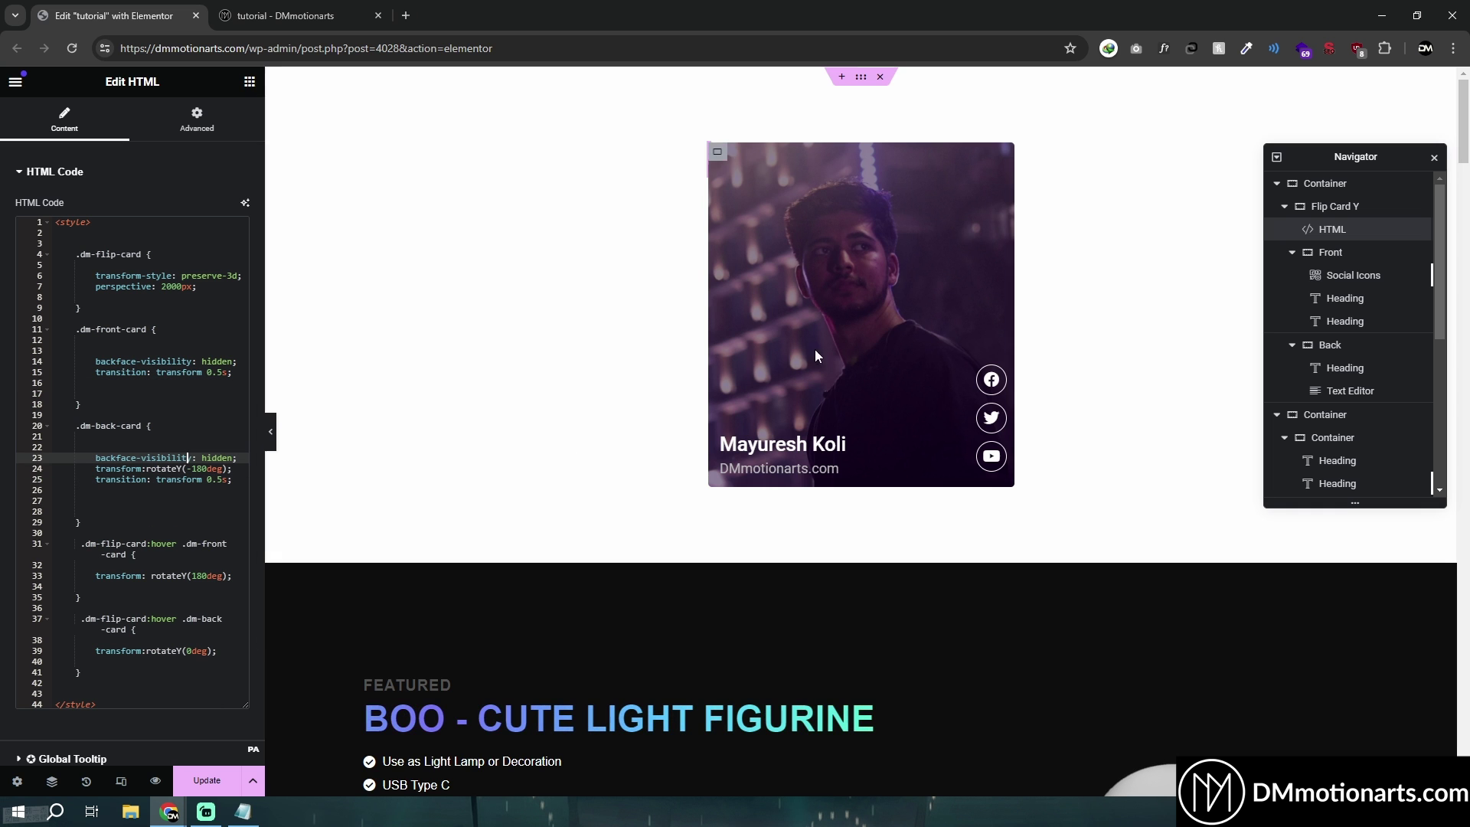
- Try a 1s transform transition in the .dm-back-card rule and return it to 0.5s
click(212, 479)
text(1)
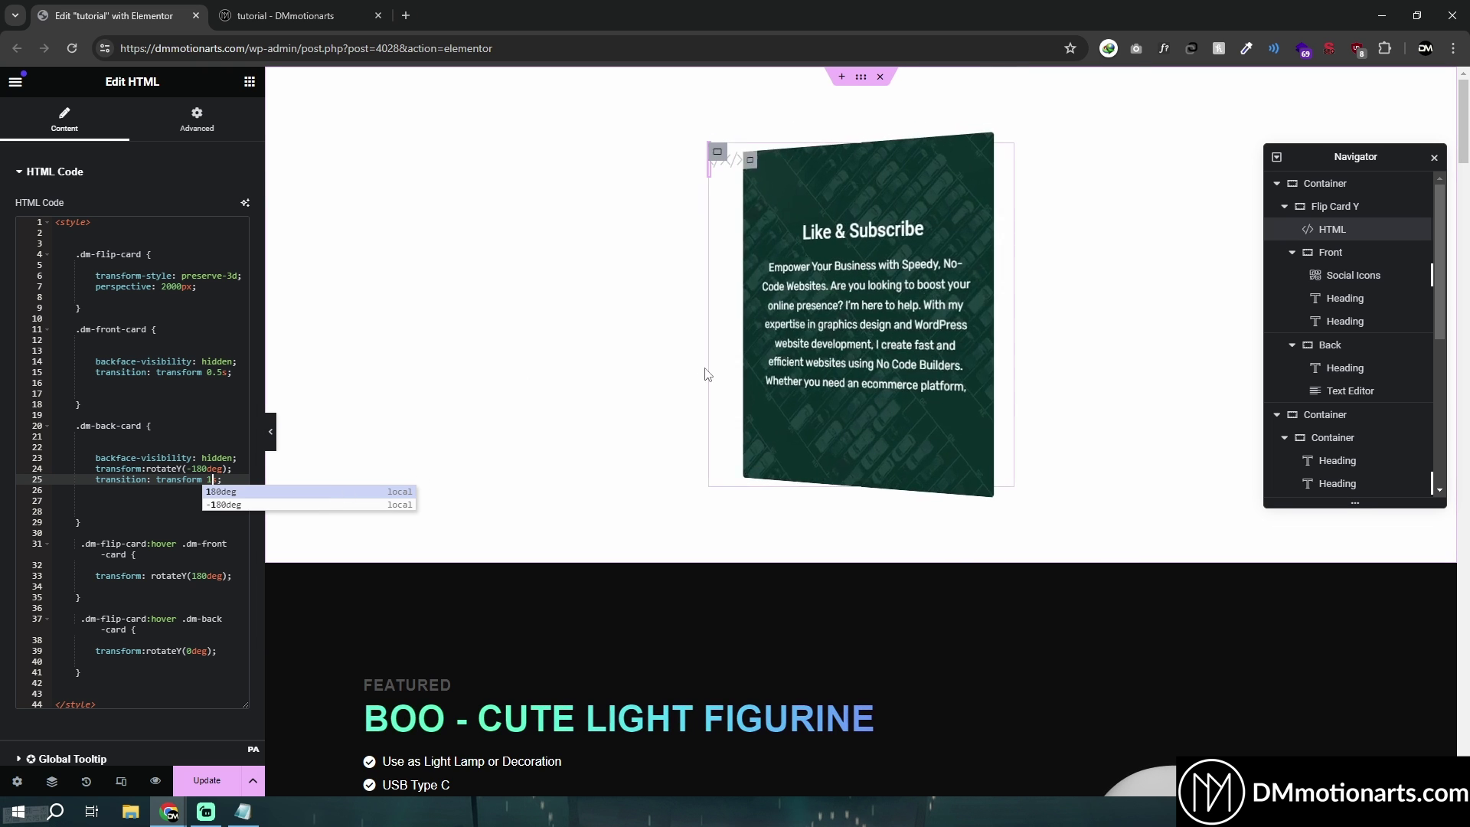
key(BackSpace)
text(0.5)
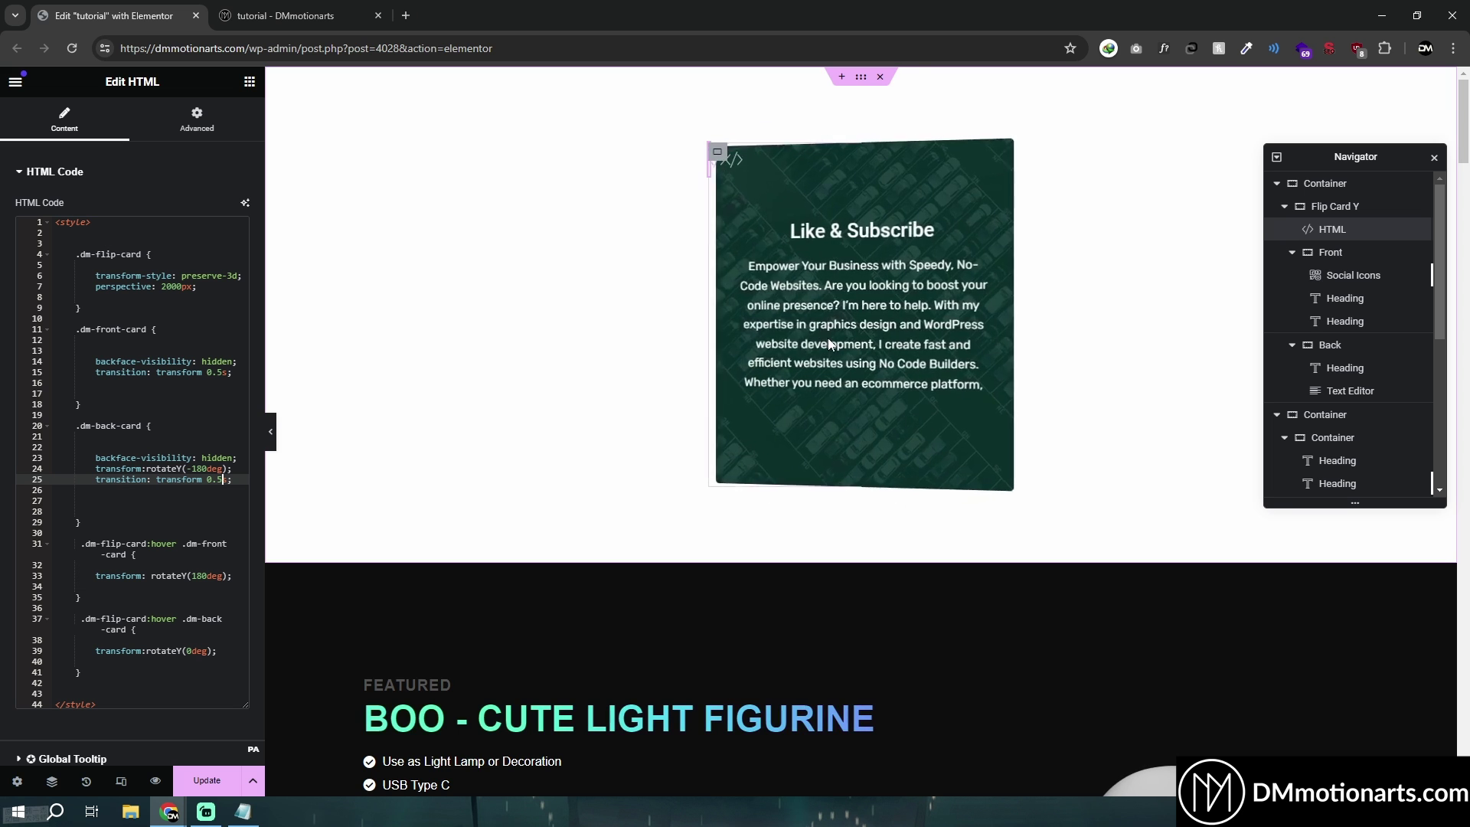
- Try a 2s transform transition in both the .dm-front-card and .dm-back-card rules
click(219, 373)
key(BackSpace)
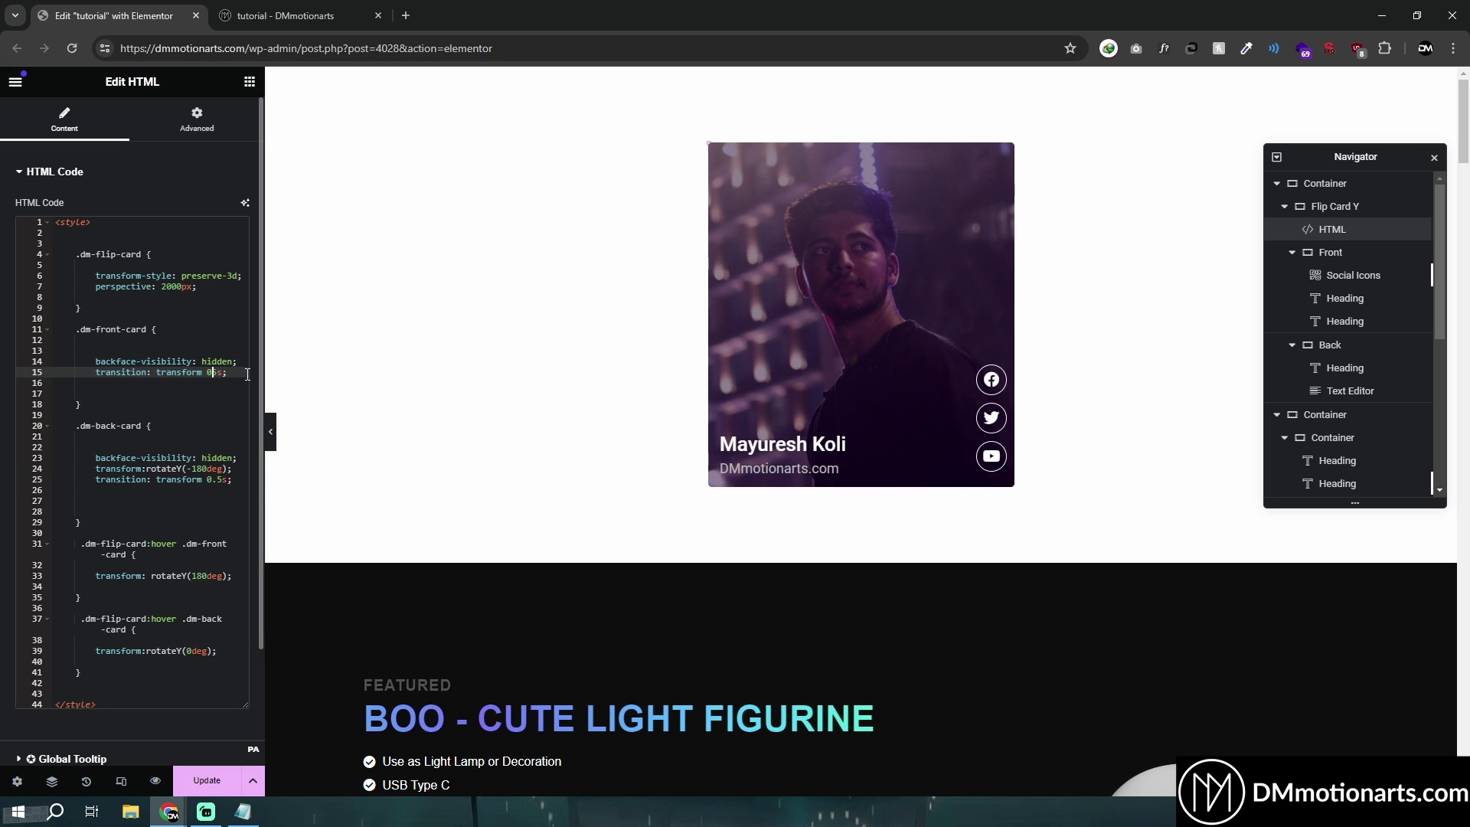
text(2)
click(222, 479)
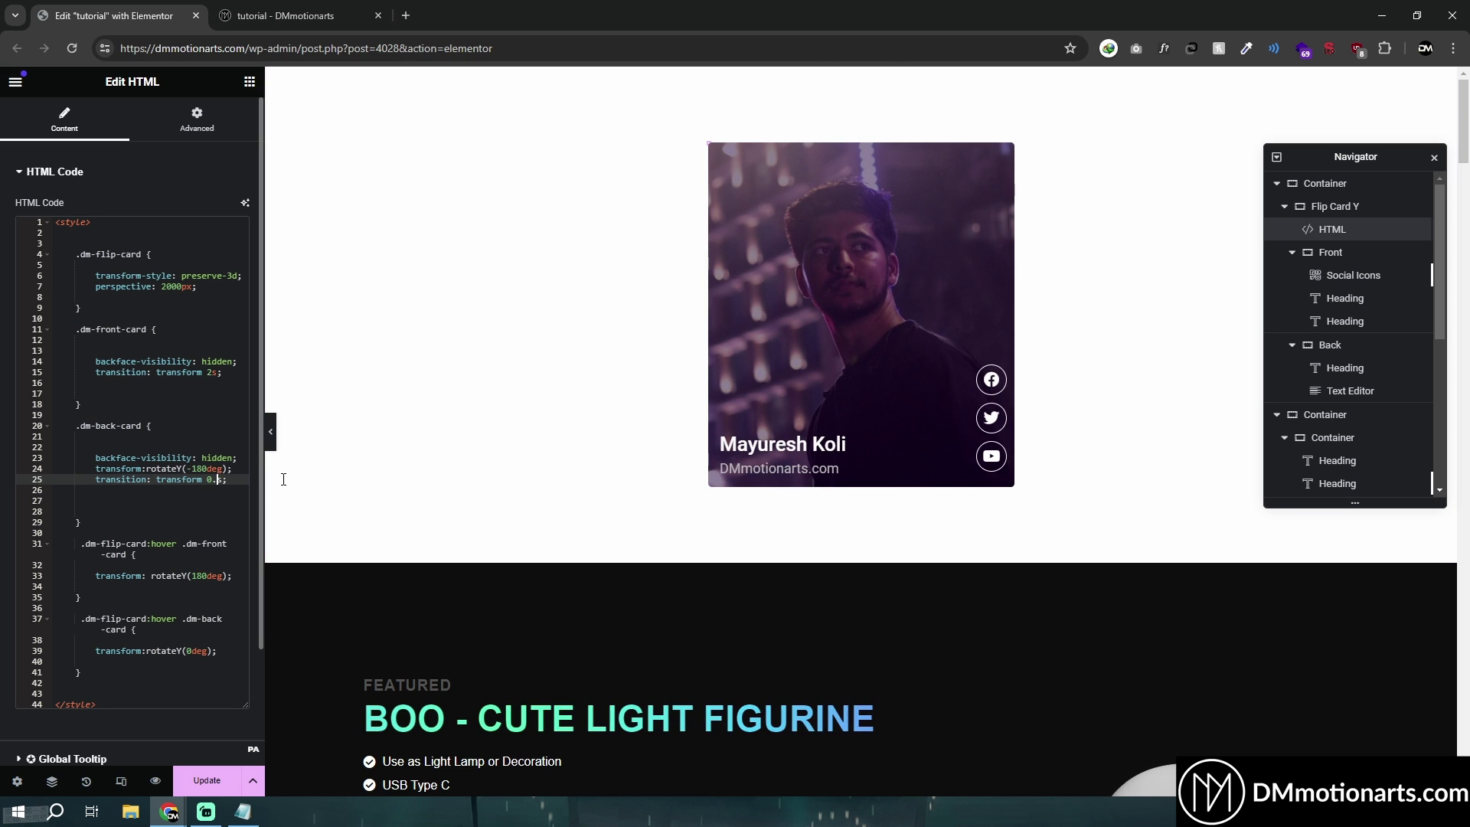
key(BackSpace)
key(BackSpace)
key(BackSpace)
text(2)
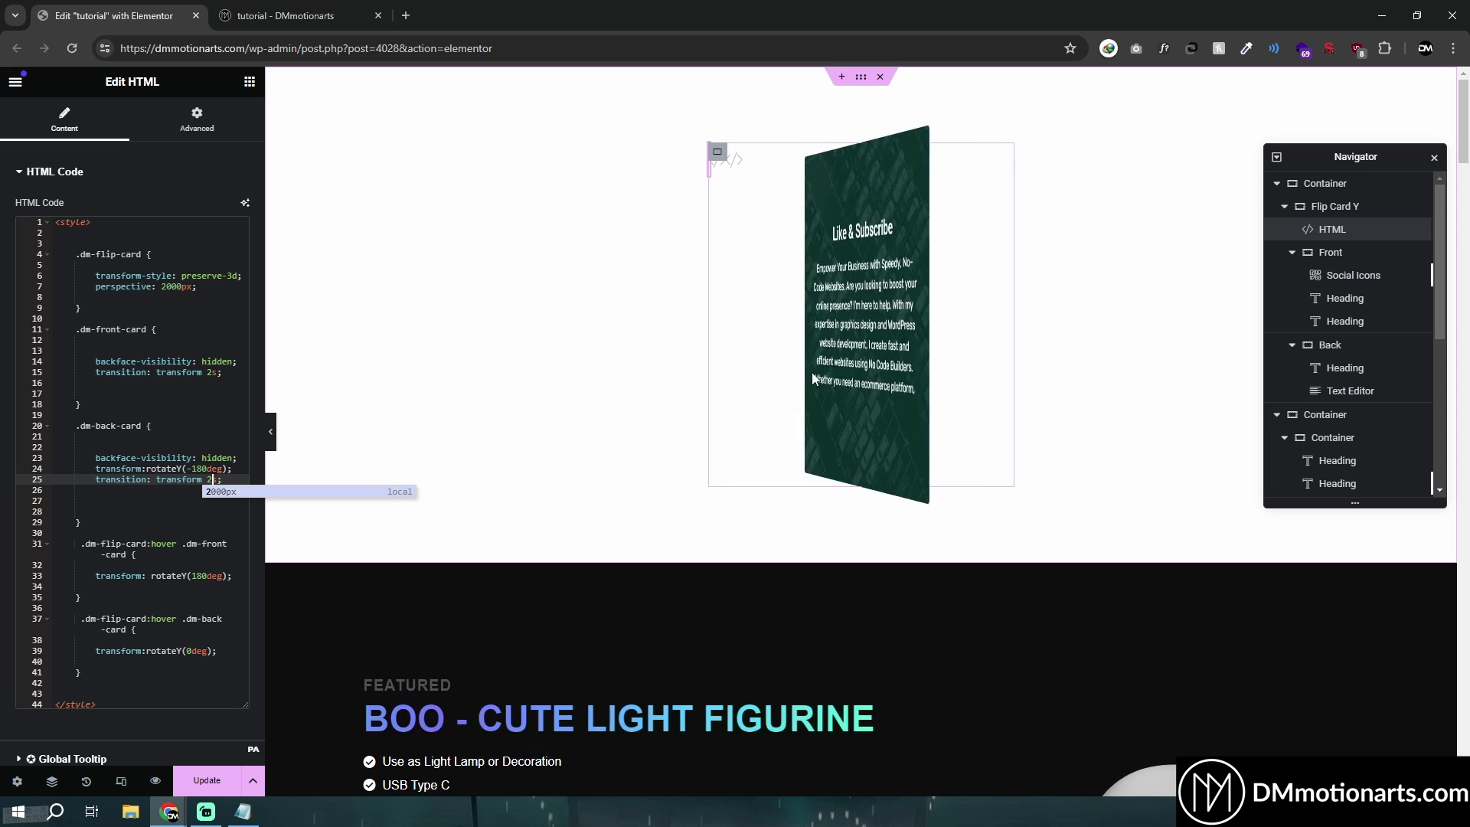
- Set the transform transition duration to 1s in both the .dm-back-card and .dm-front-card rules
key(BackSpace)
text(1)
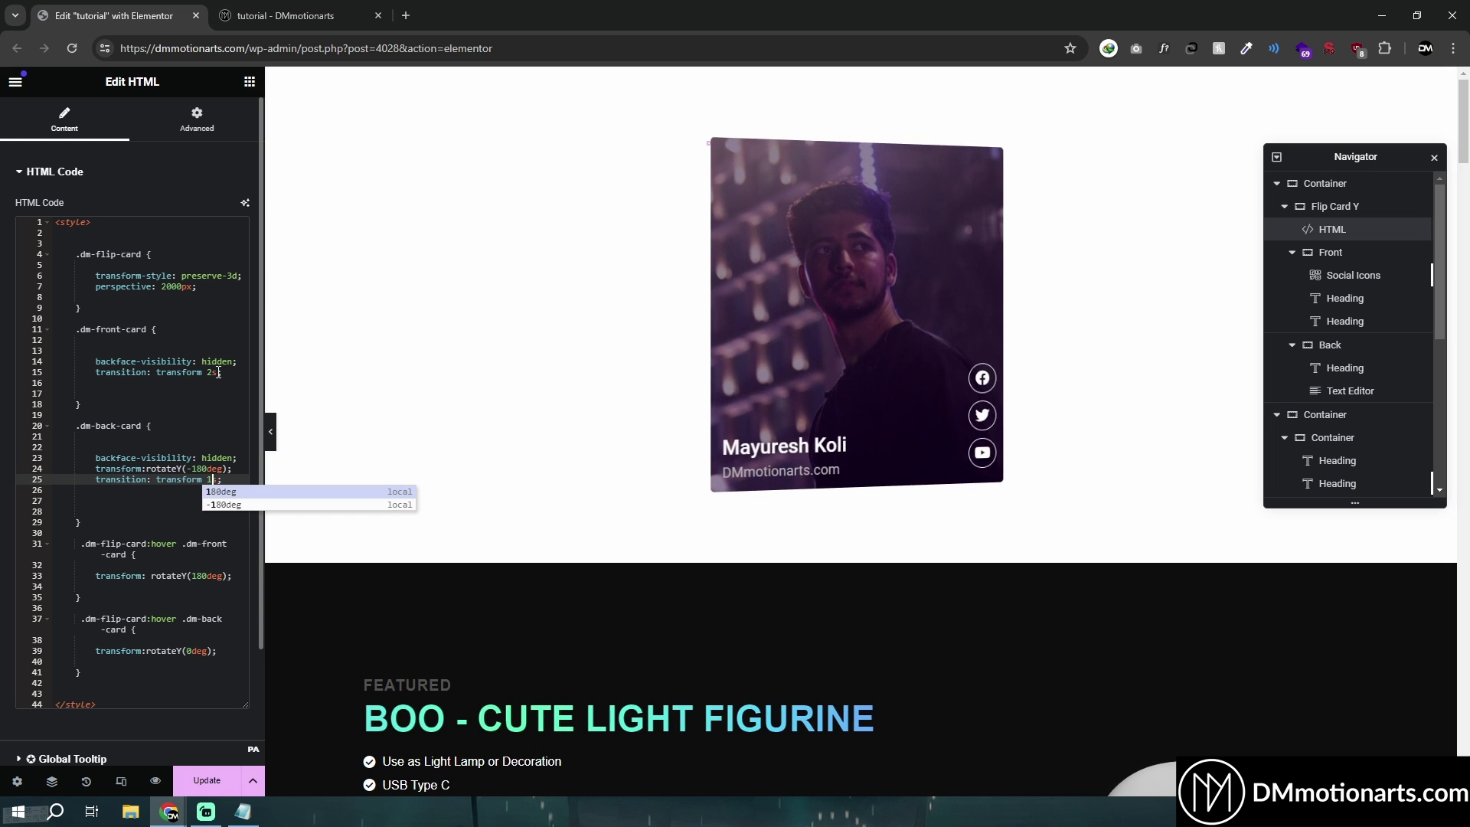
click(213, 373)
key(BackSpace)
text(1)
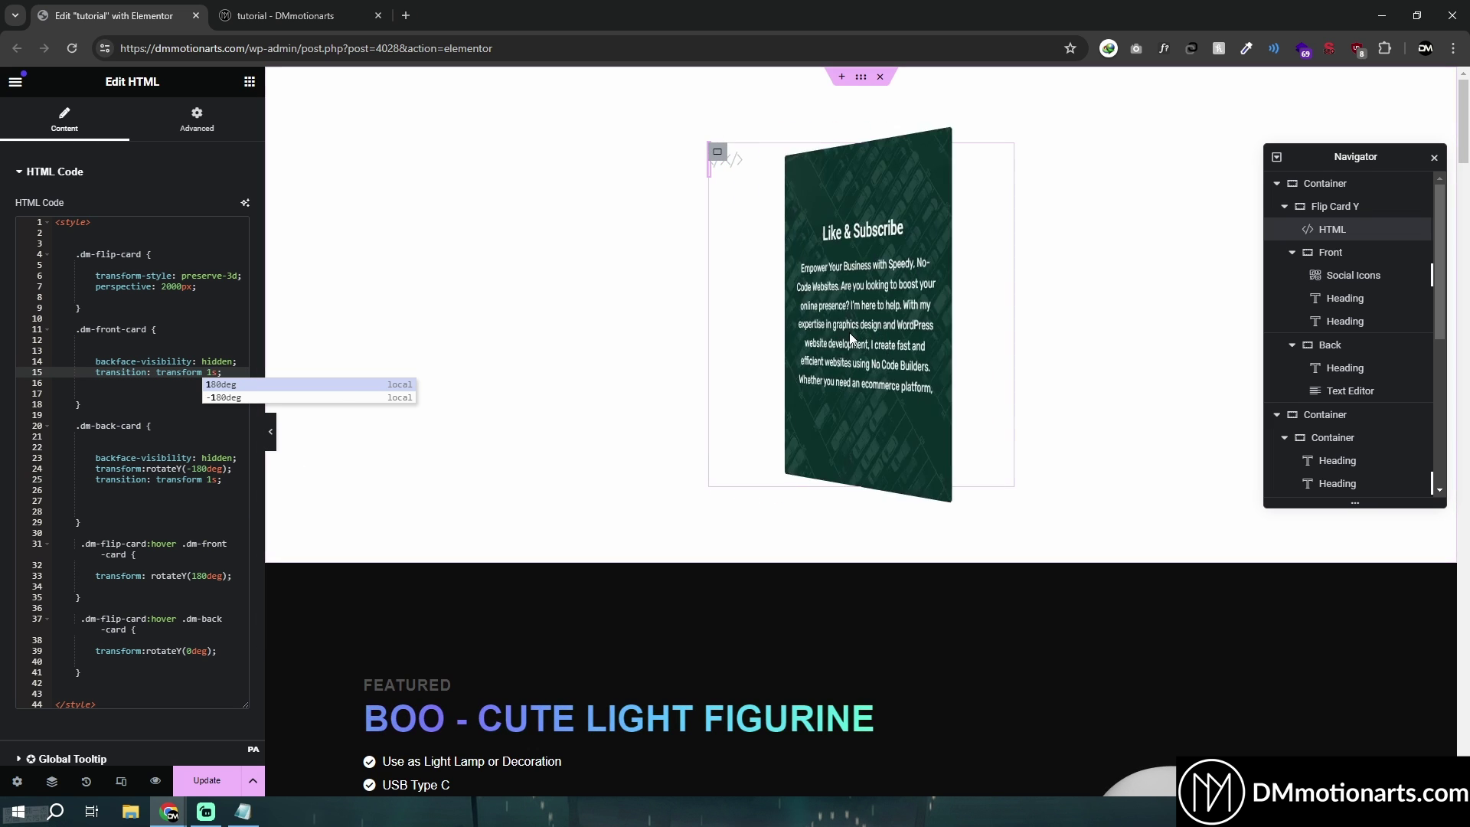
click(191, 426)
- Review the rotateY transforms of the .dm-back-card rule and the two hover rules in the Notepad copy
click(256, 820)
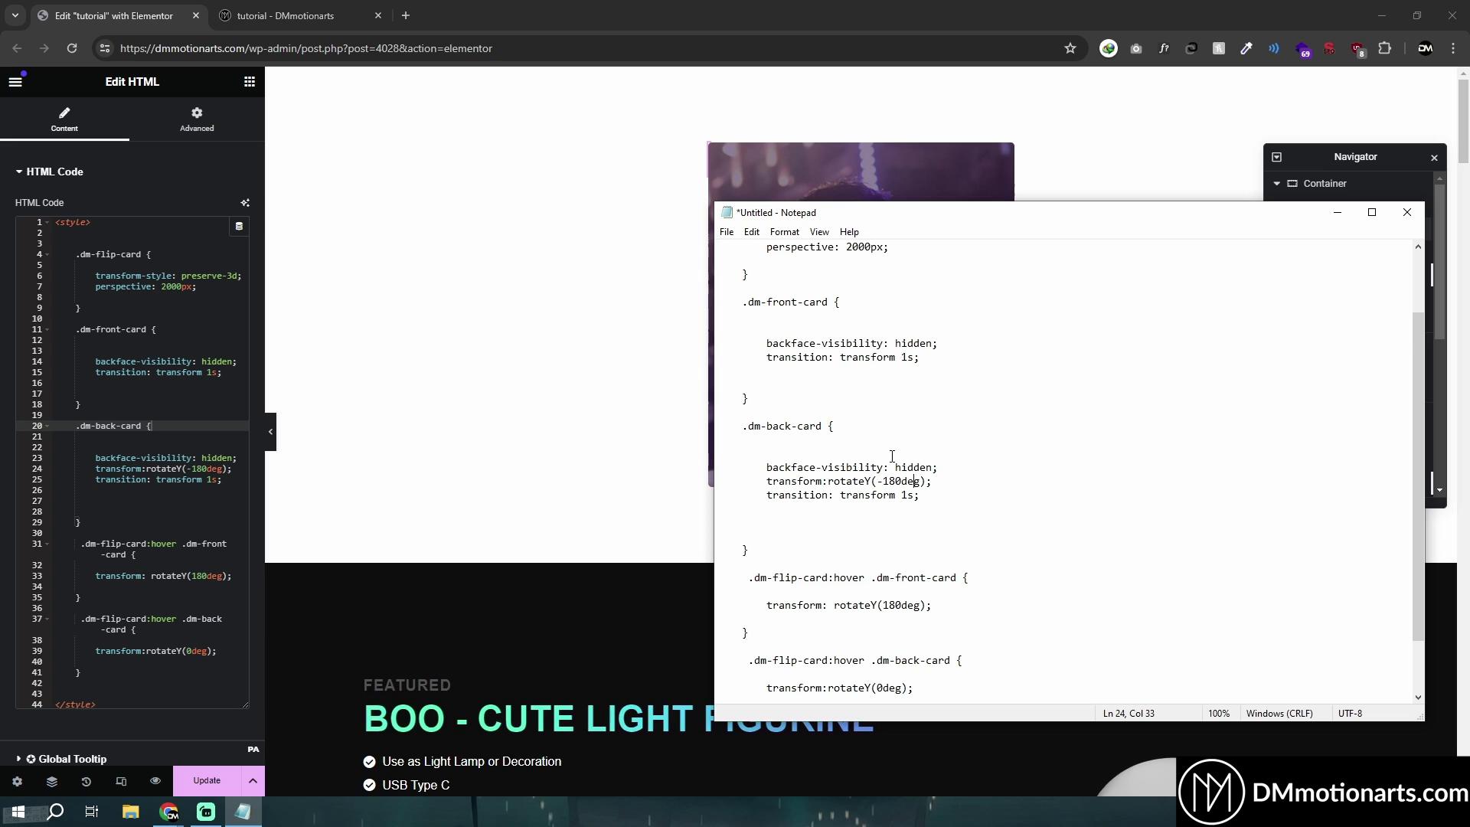
scroll(900, 463, down, 2)
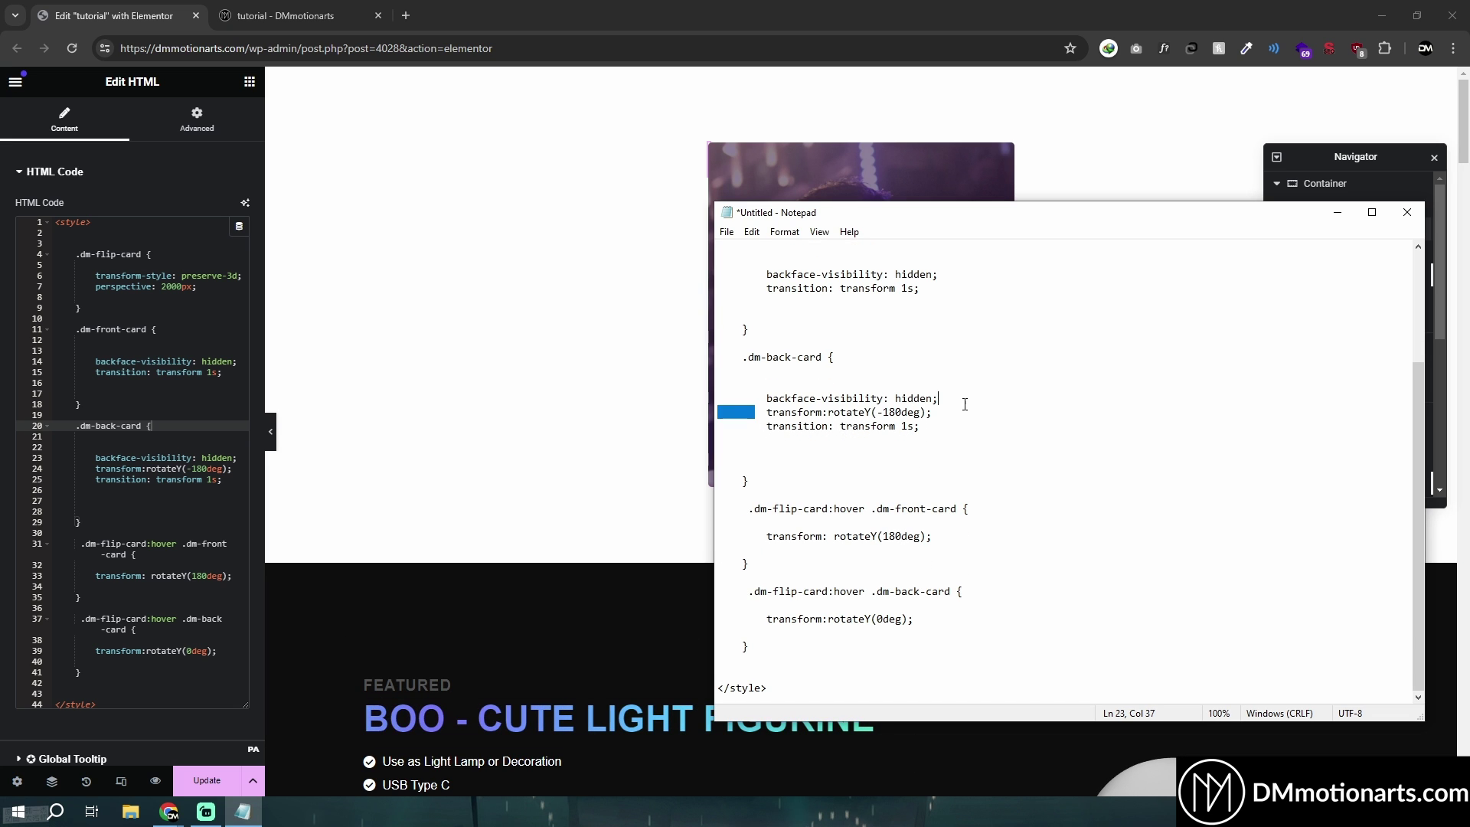
shift+click(1001, 537)
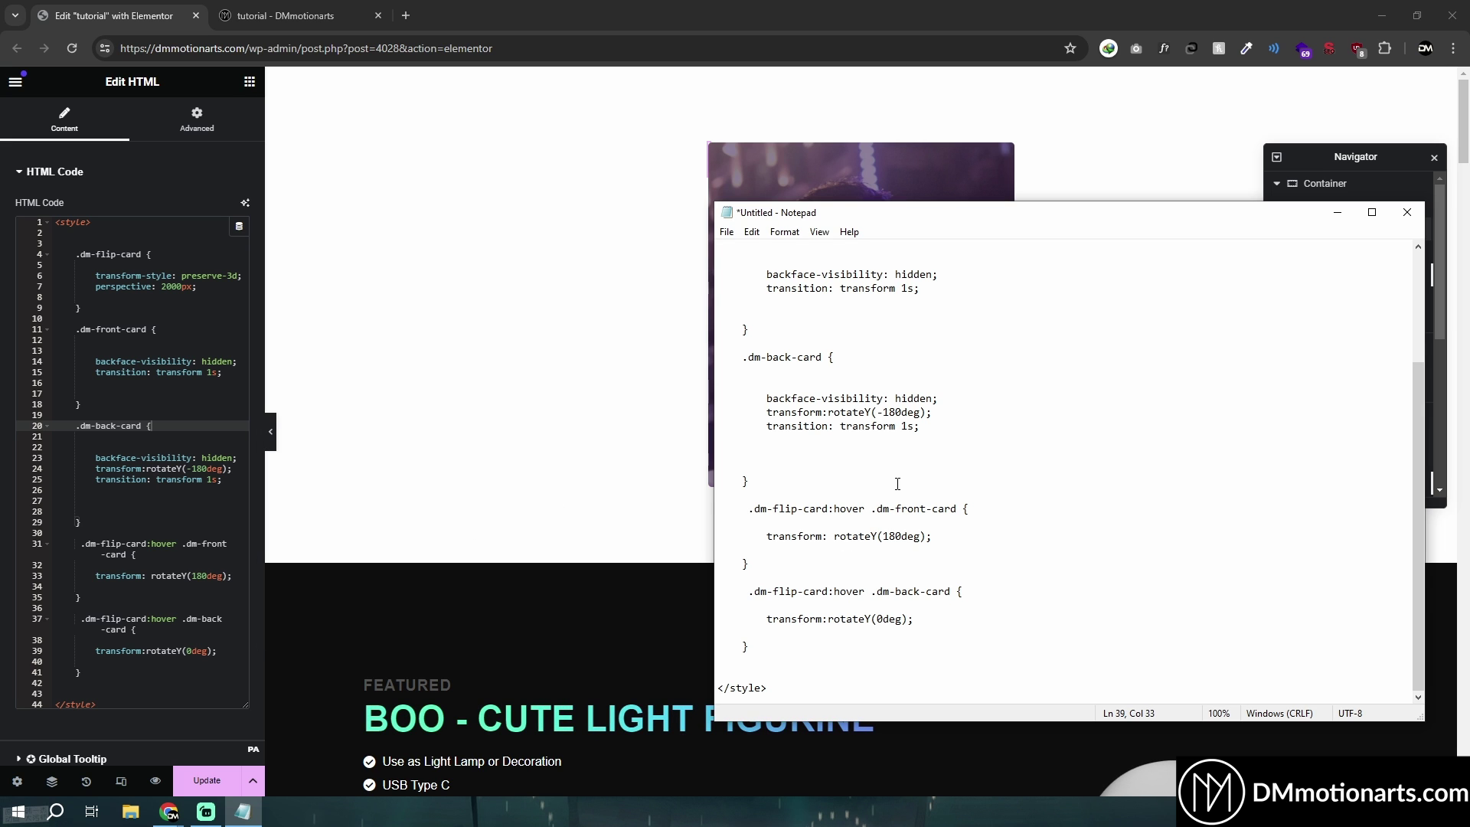
scroll(899, 497, up, 3)
scroll(900, 496, down, 1)
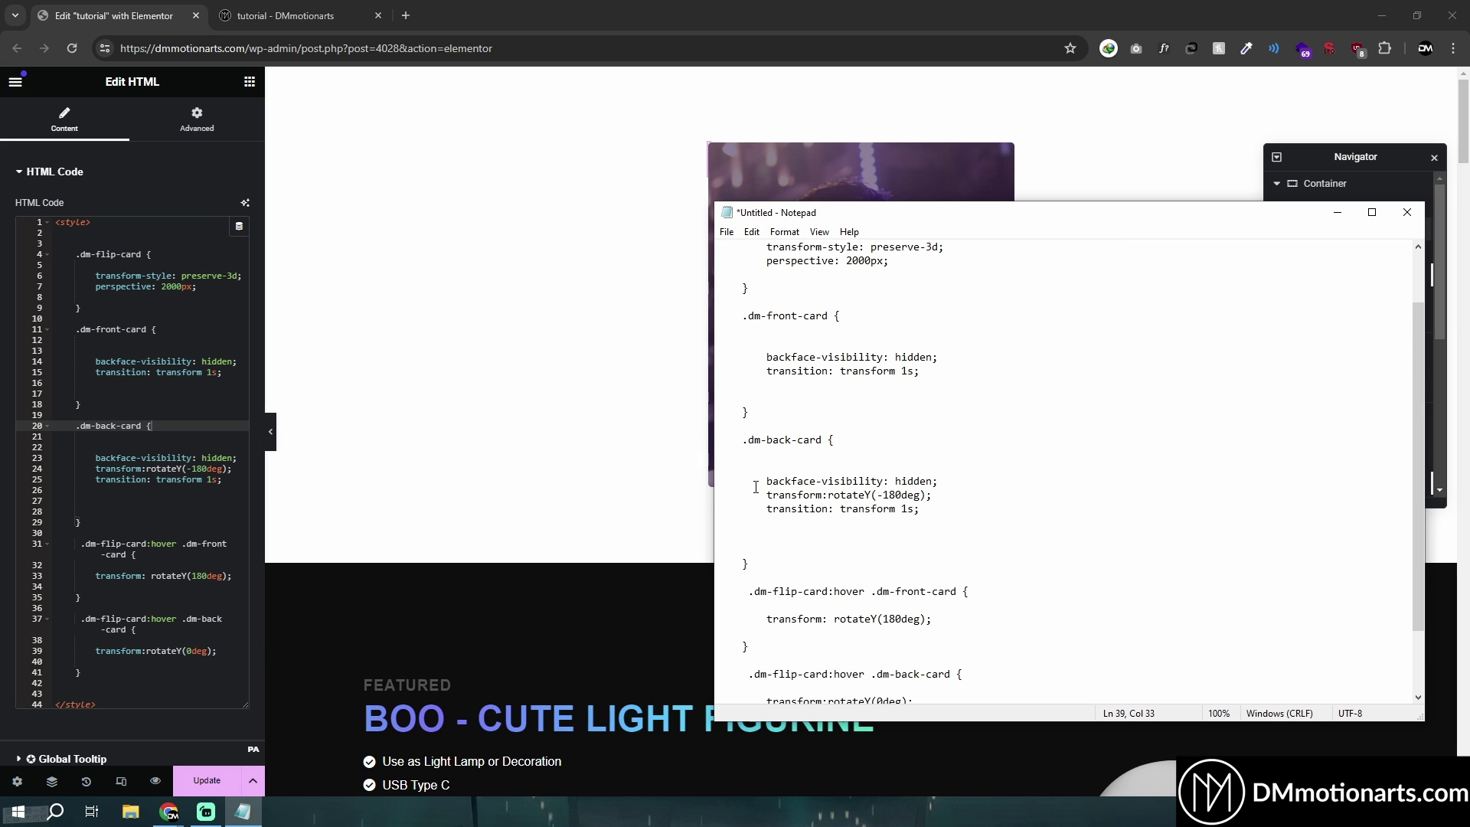
drag(749, 442, 859, 530)
click(862, 534)
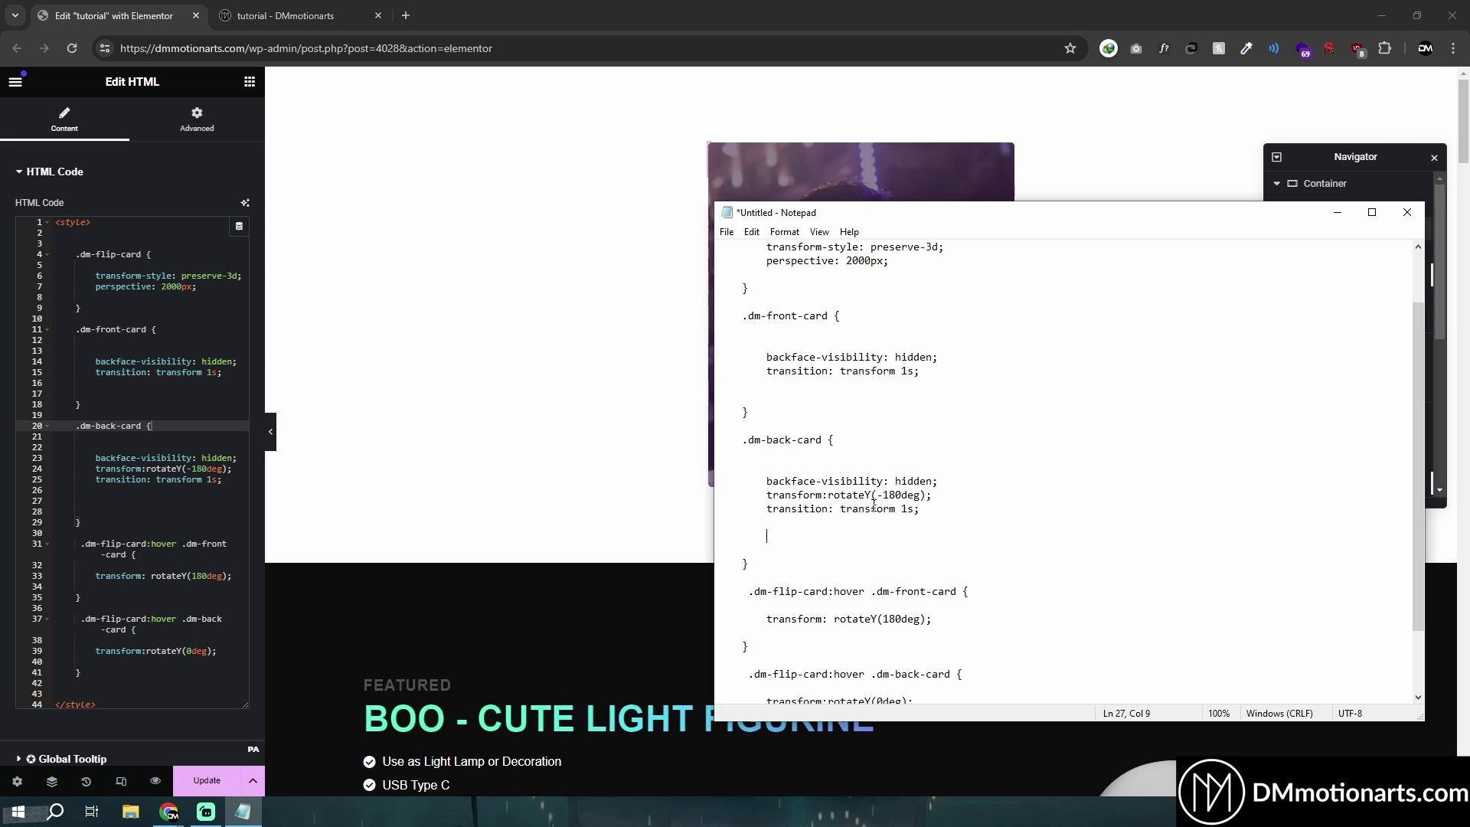
click(985, 496)
click(182, 484)
scroll(182, 483, down, 1)
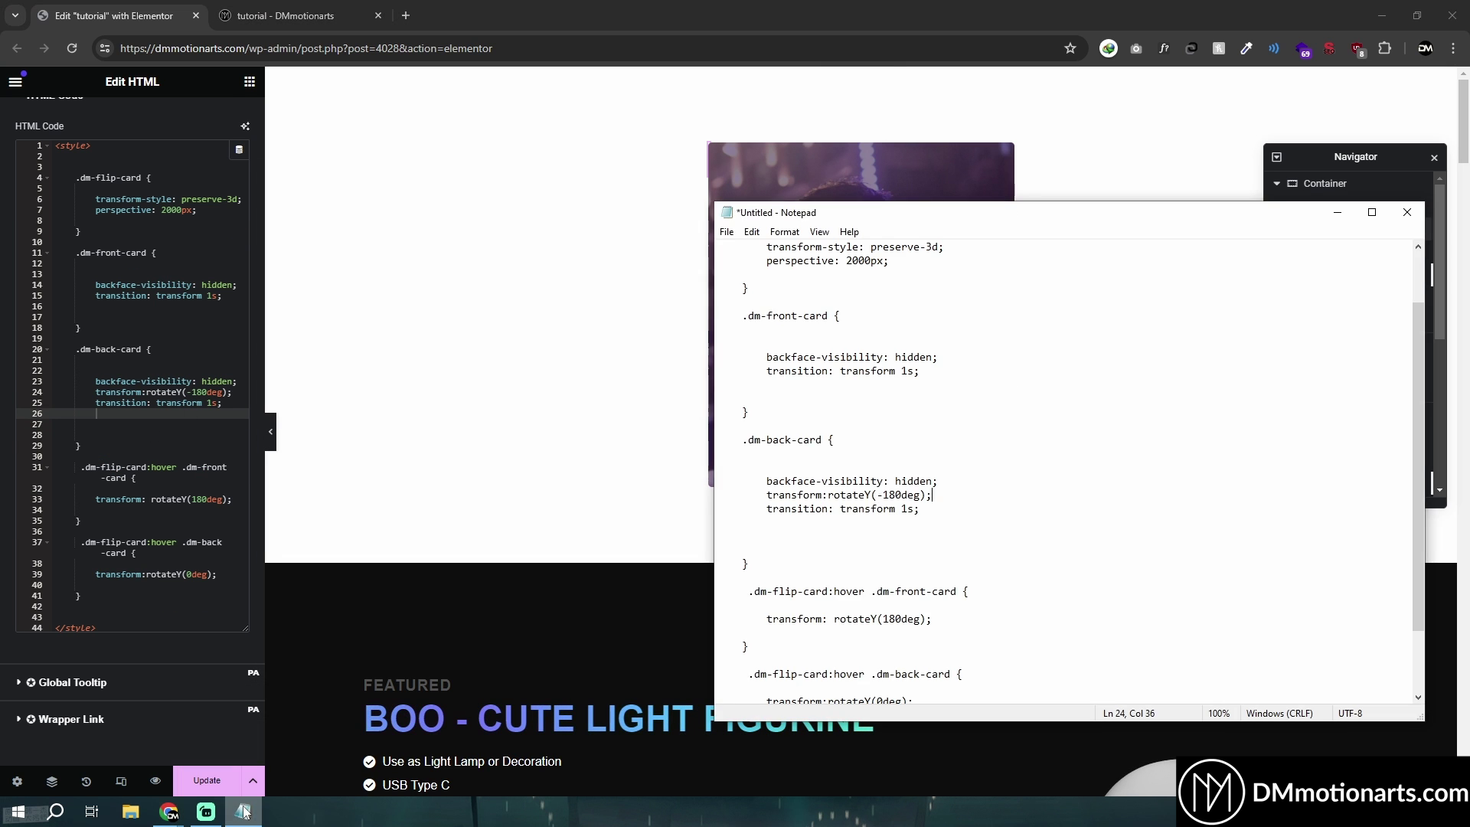
- Try the opposite flip direction in the Notepad copy and HTML code, with rotateY(180deg) for .dm-back-card and rotateY(-180deg) for the front card's hover rule
mouse_move(839, 357)
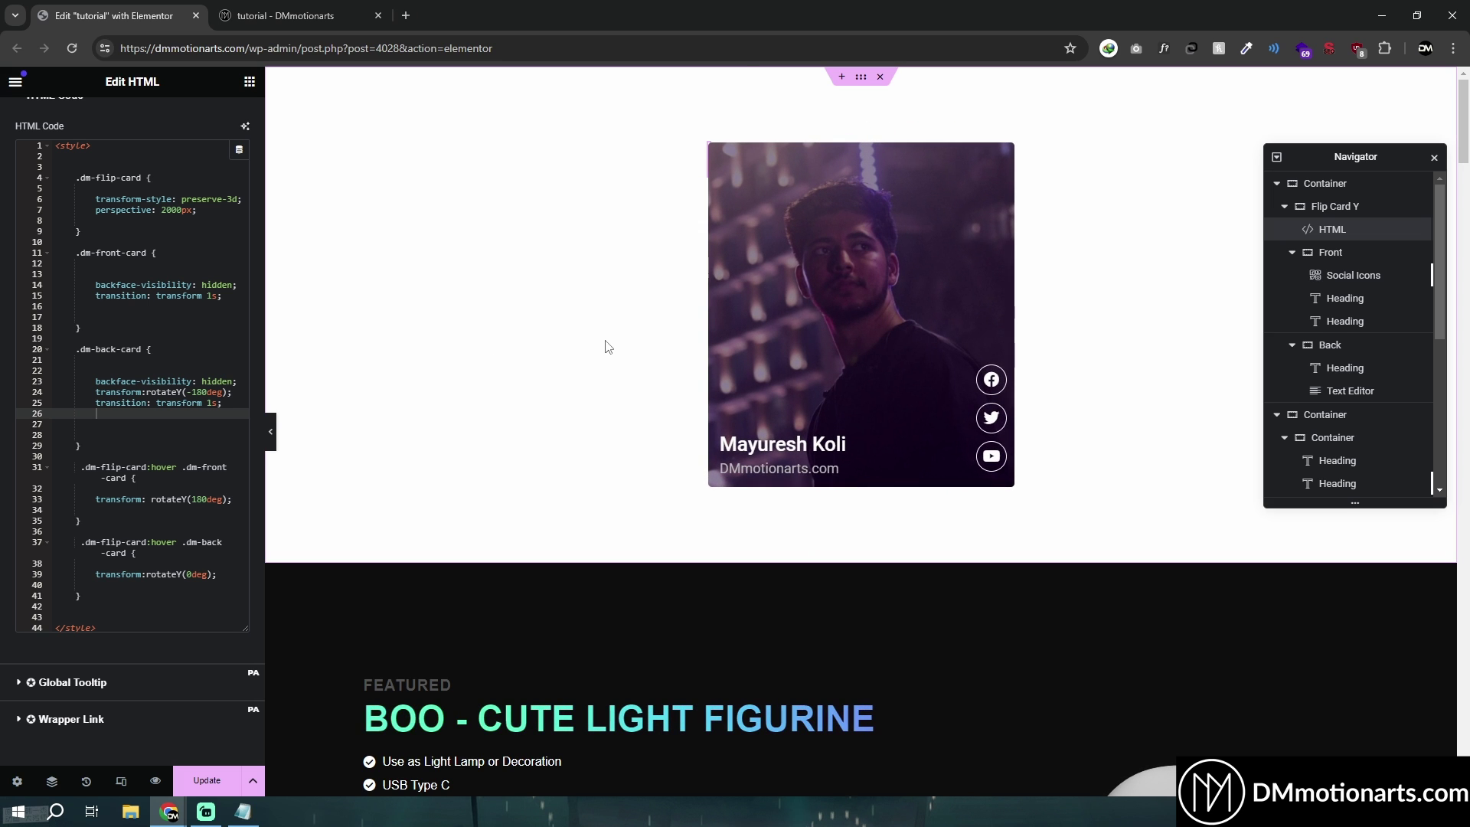
click(253, 815)
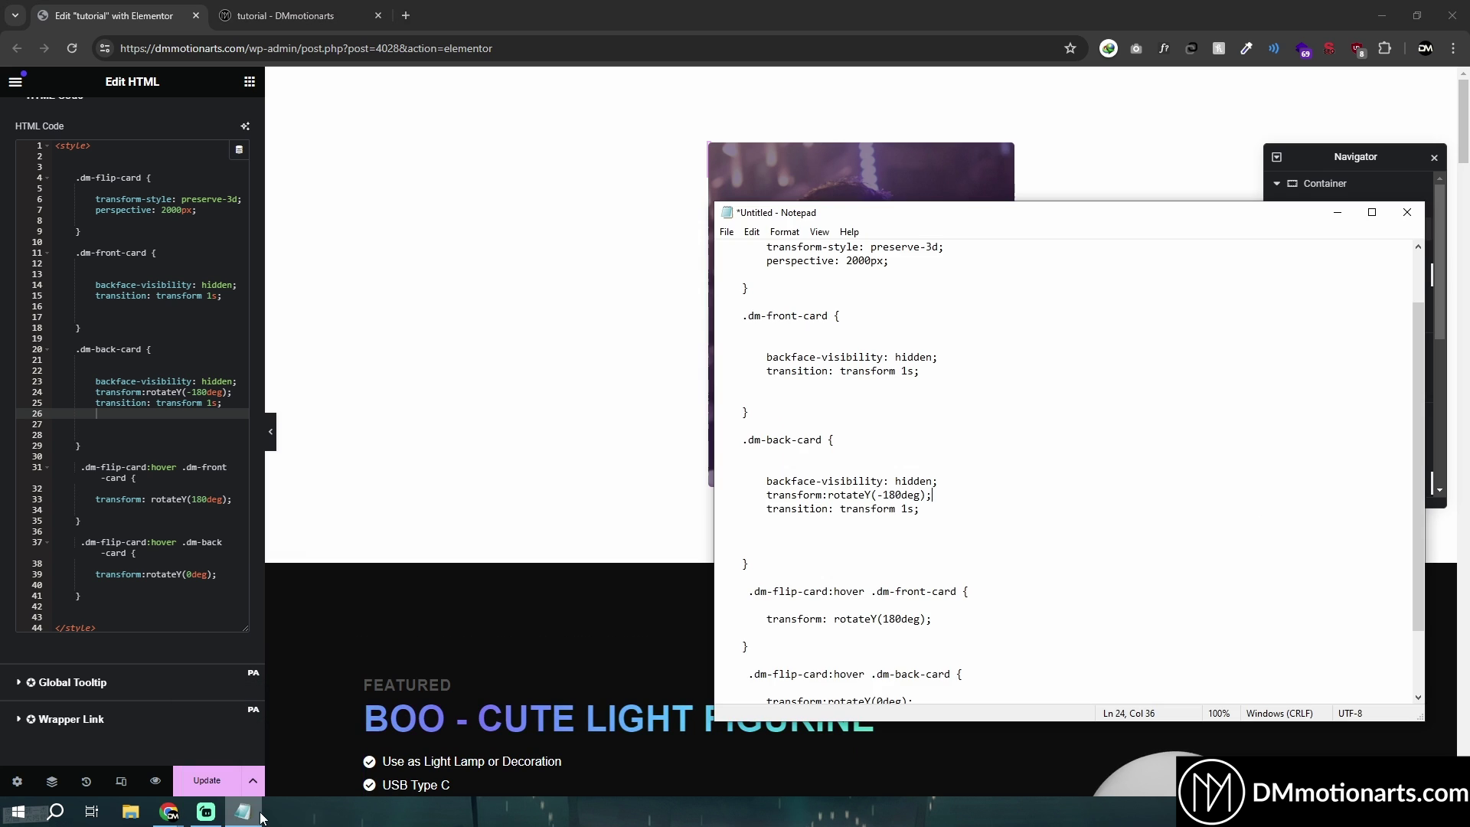
scroll(946, 507, down, 2)
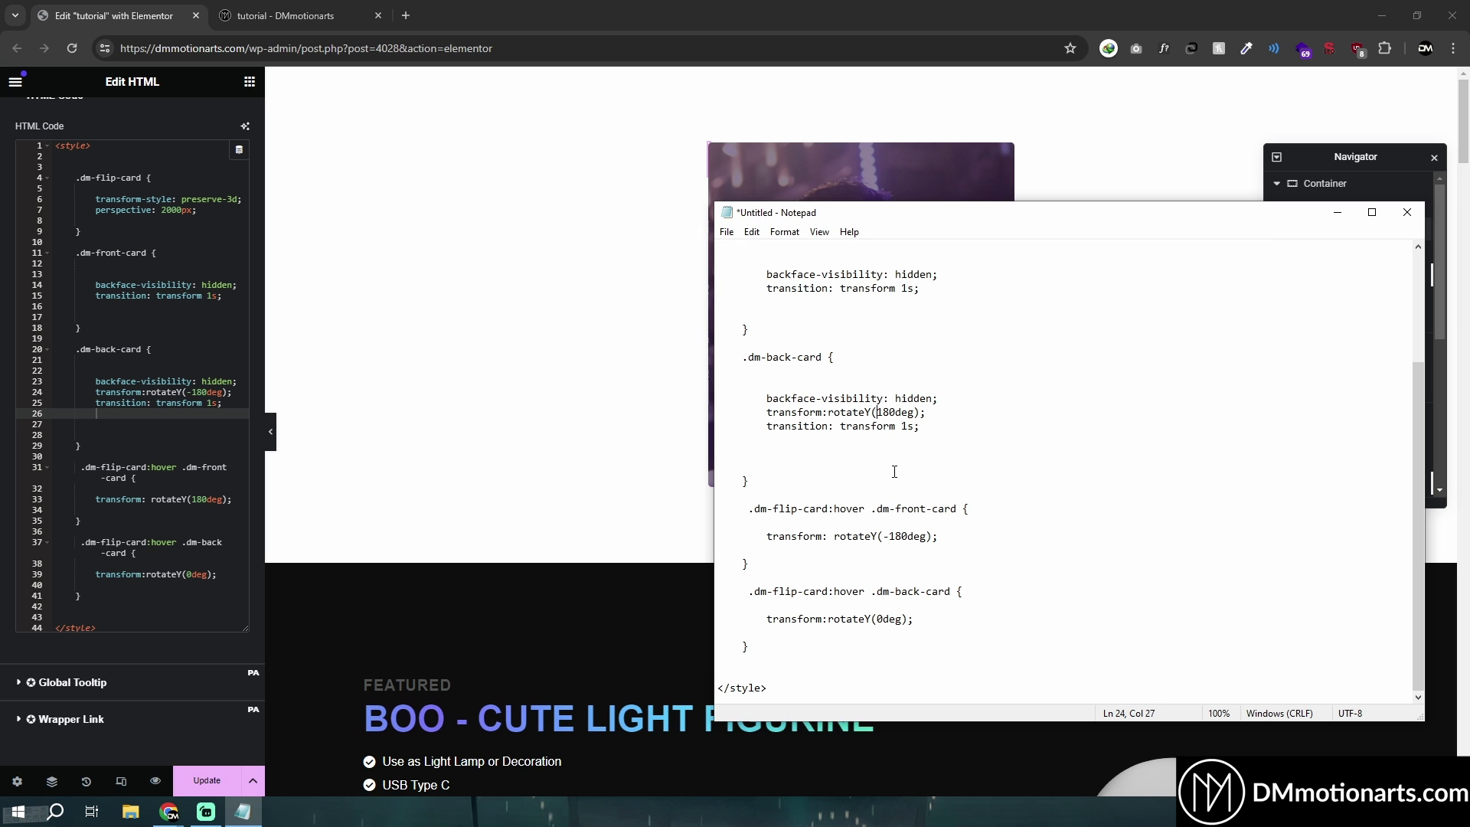
click(196, 393)
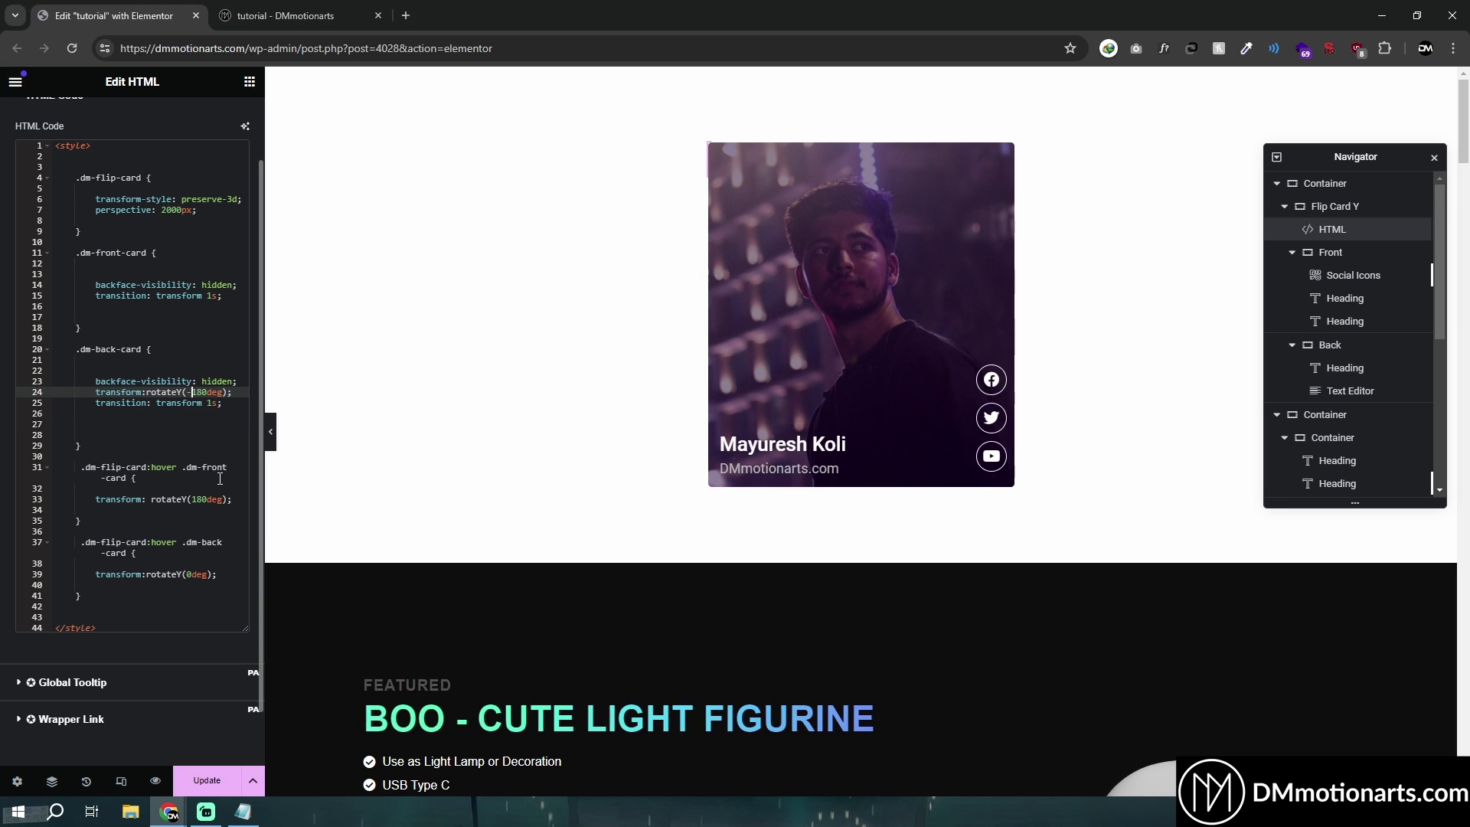
key(BackSpace)
click(194, 498)
text(-)
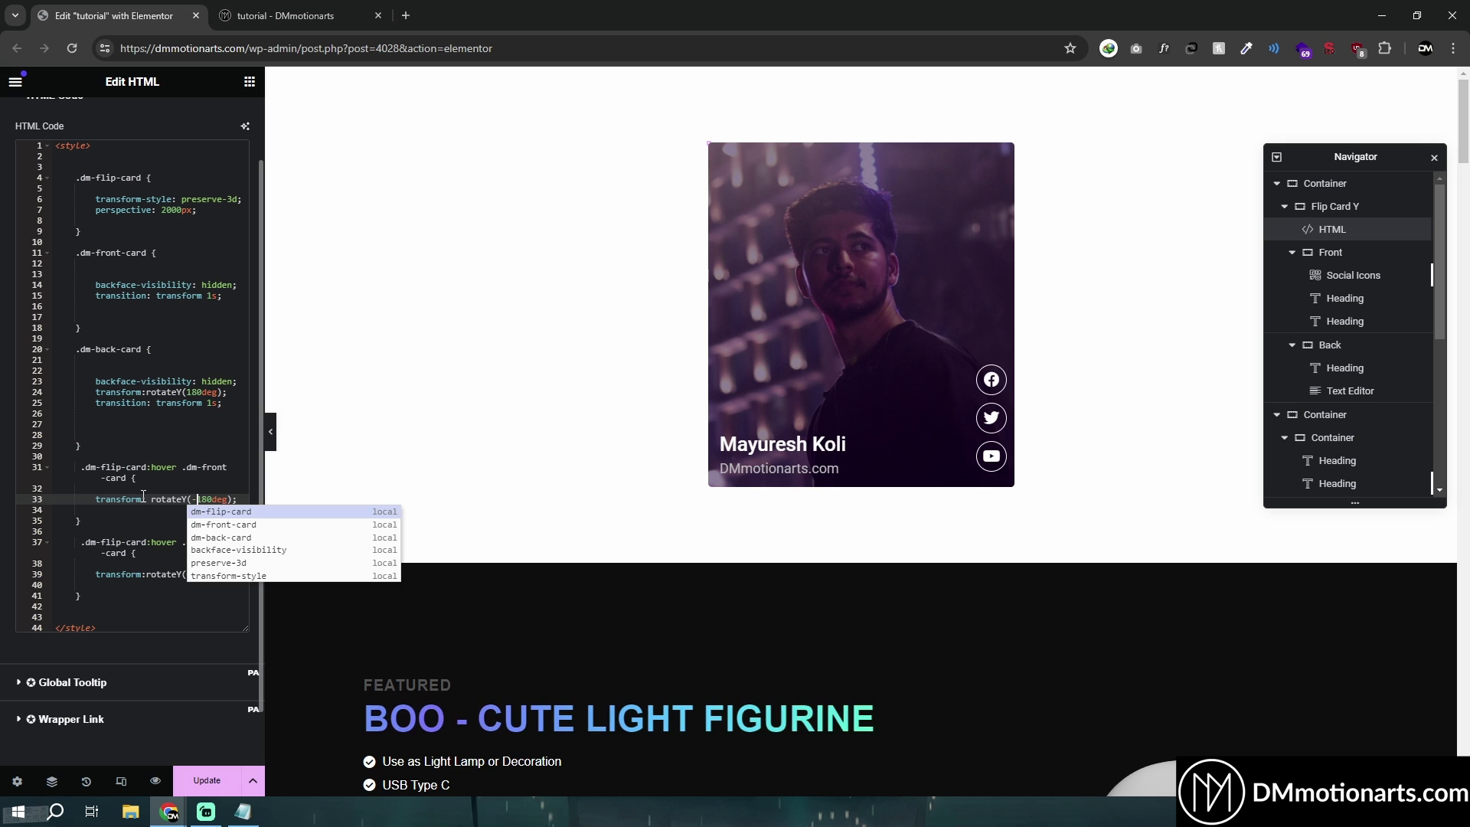
click(142, 498)
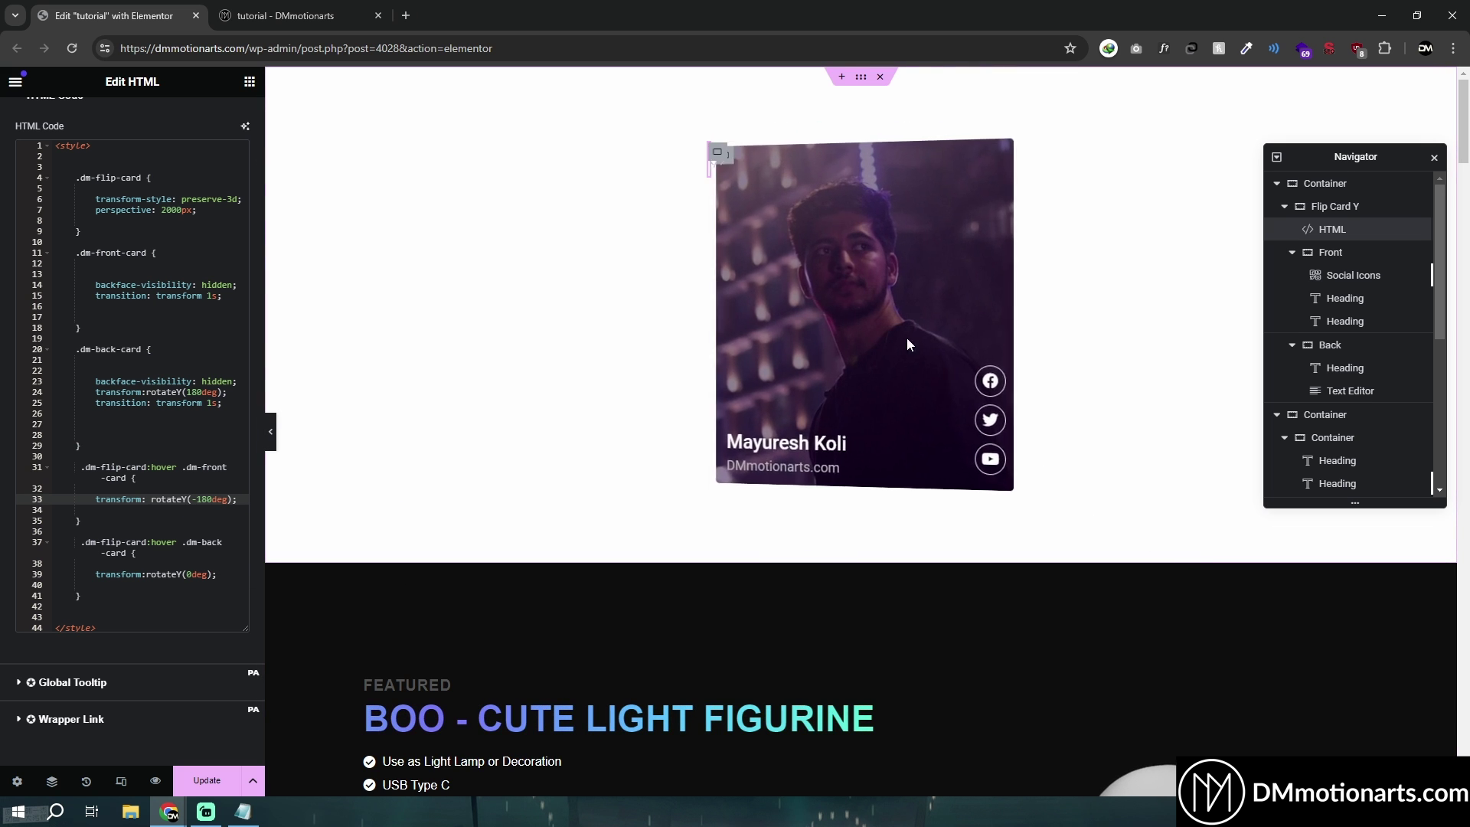
- Restore rotateY(180deg) in the front card's hover rule and rotateY(-180deg) in the .dm-back-card rule
click(199, 499)
key(BackSpace)
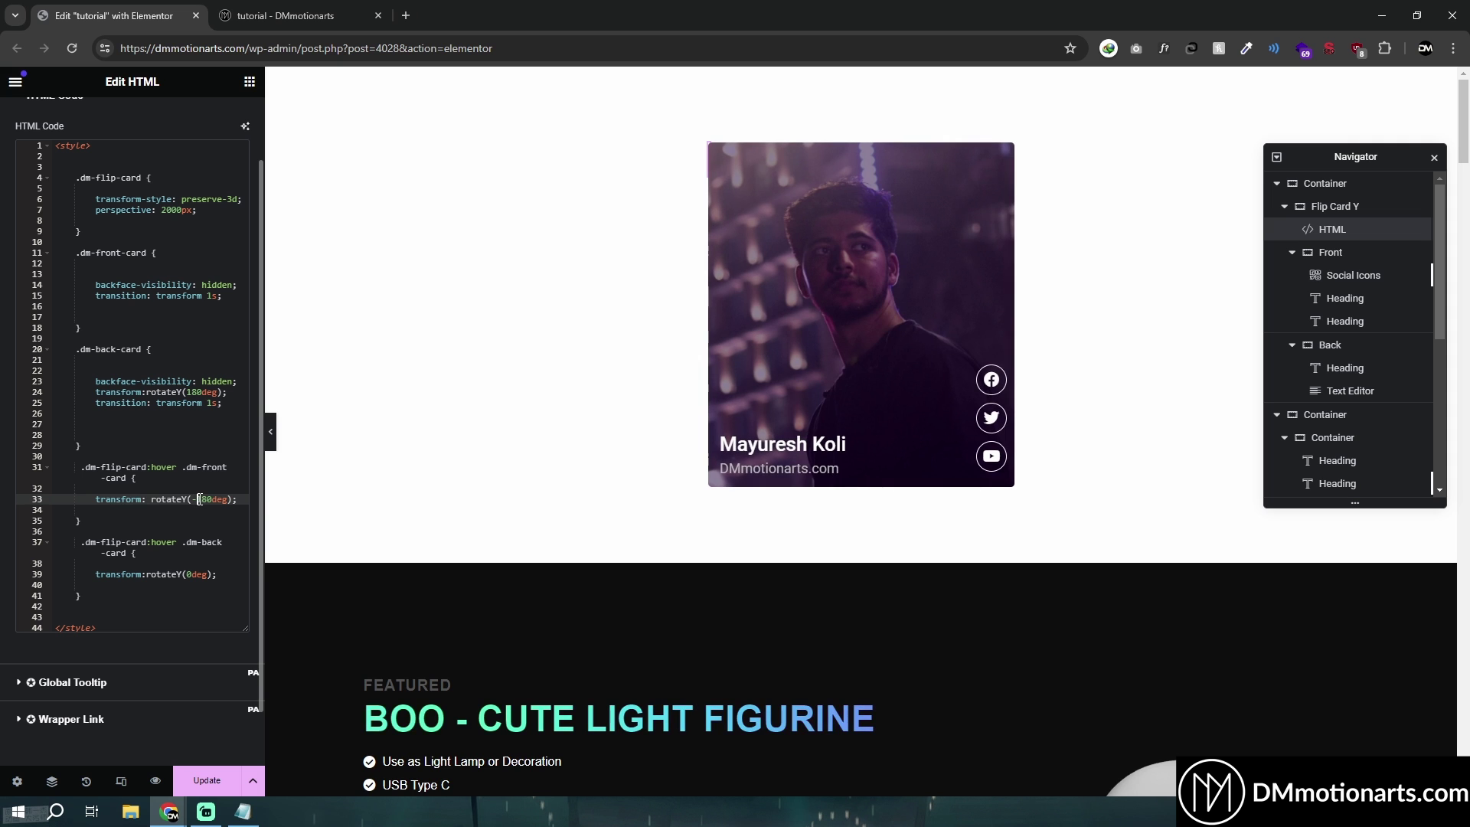
click(188, 393)
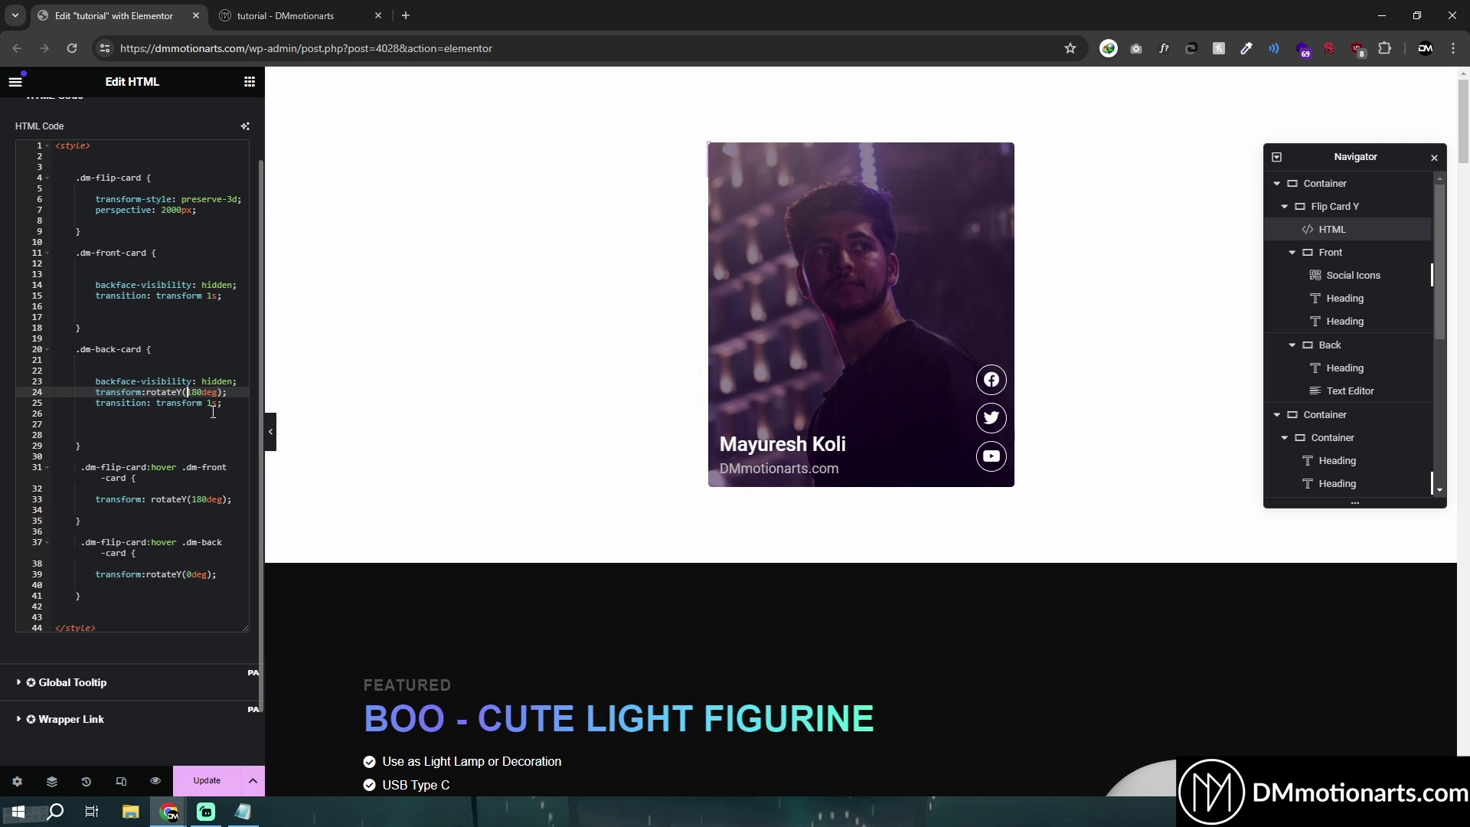
text(-)
click(206, 446)
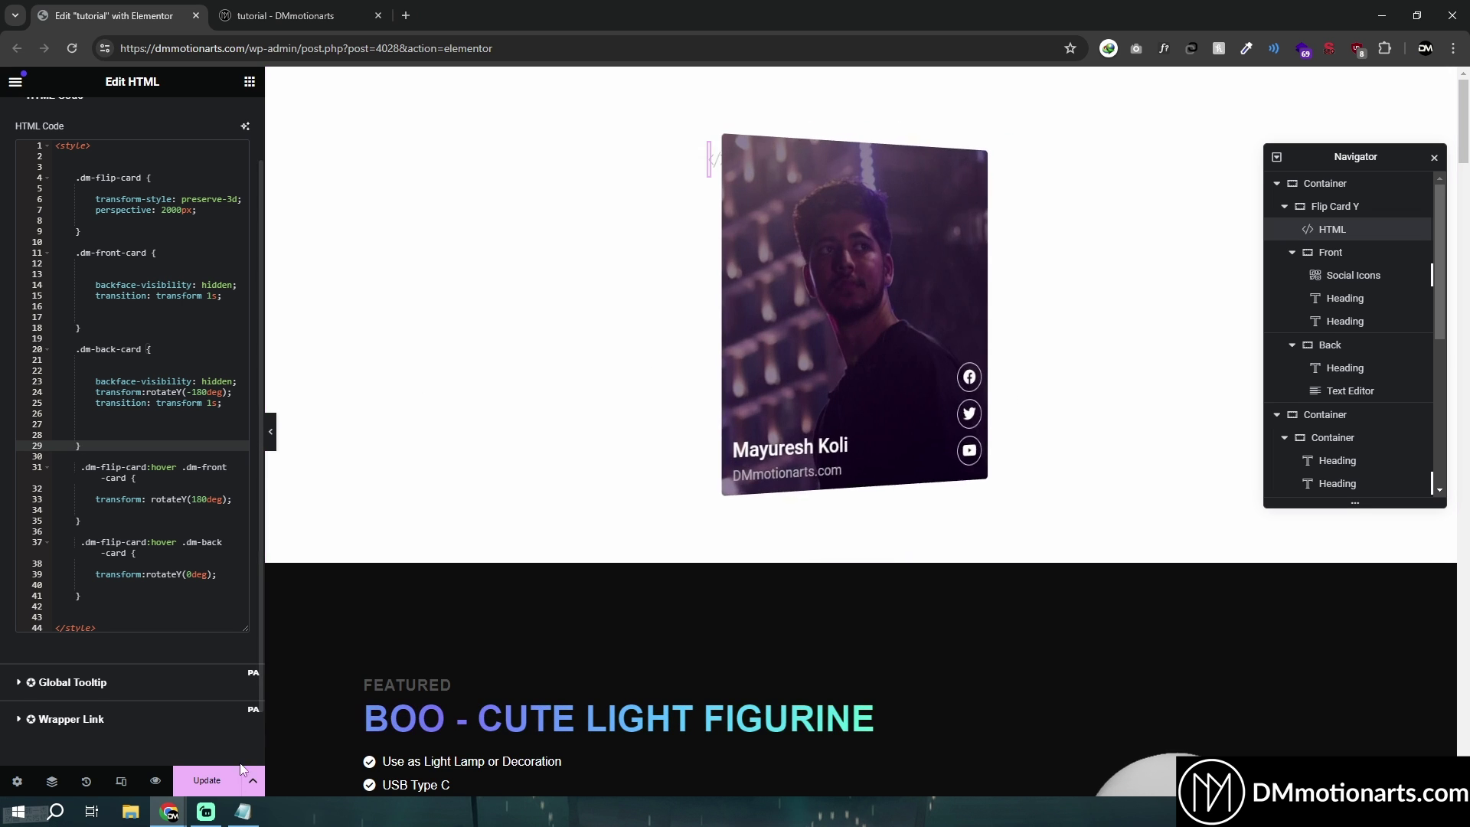
- Change rotateY to rotateX in the .dm-back-card rule and in both hover rules of the HTML code
click(243, 812)
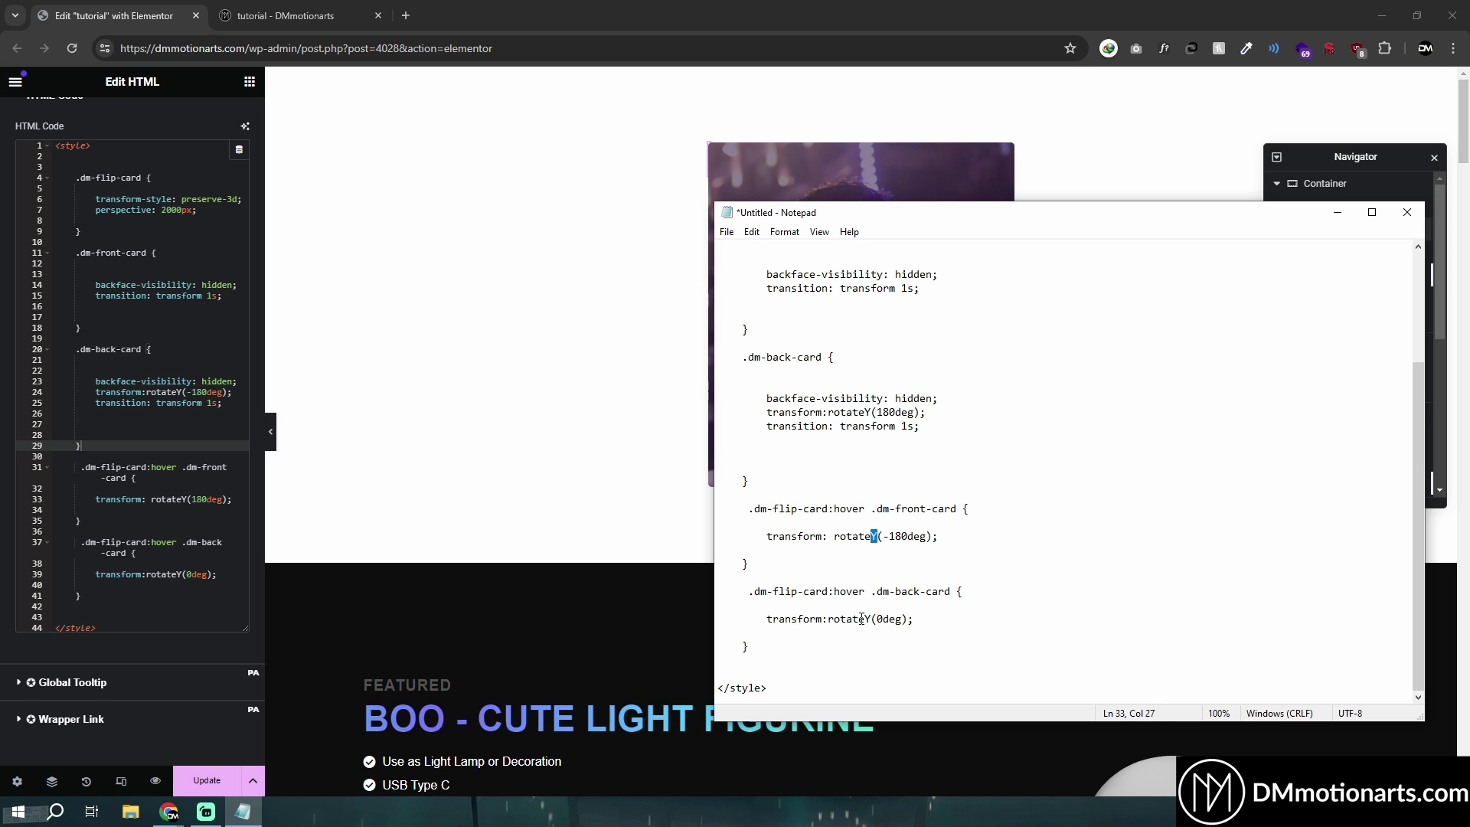
drag(182, 392, 175, 392)
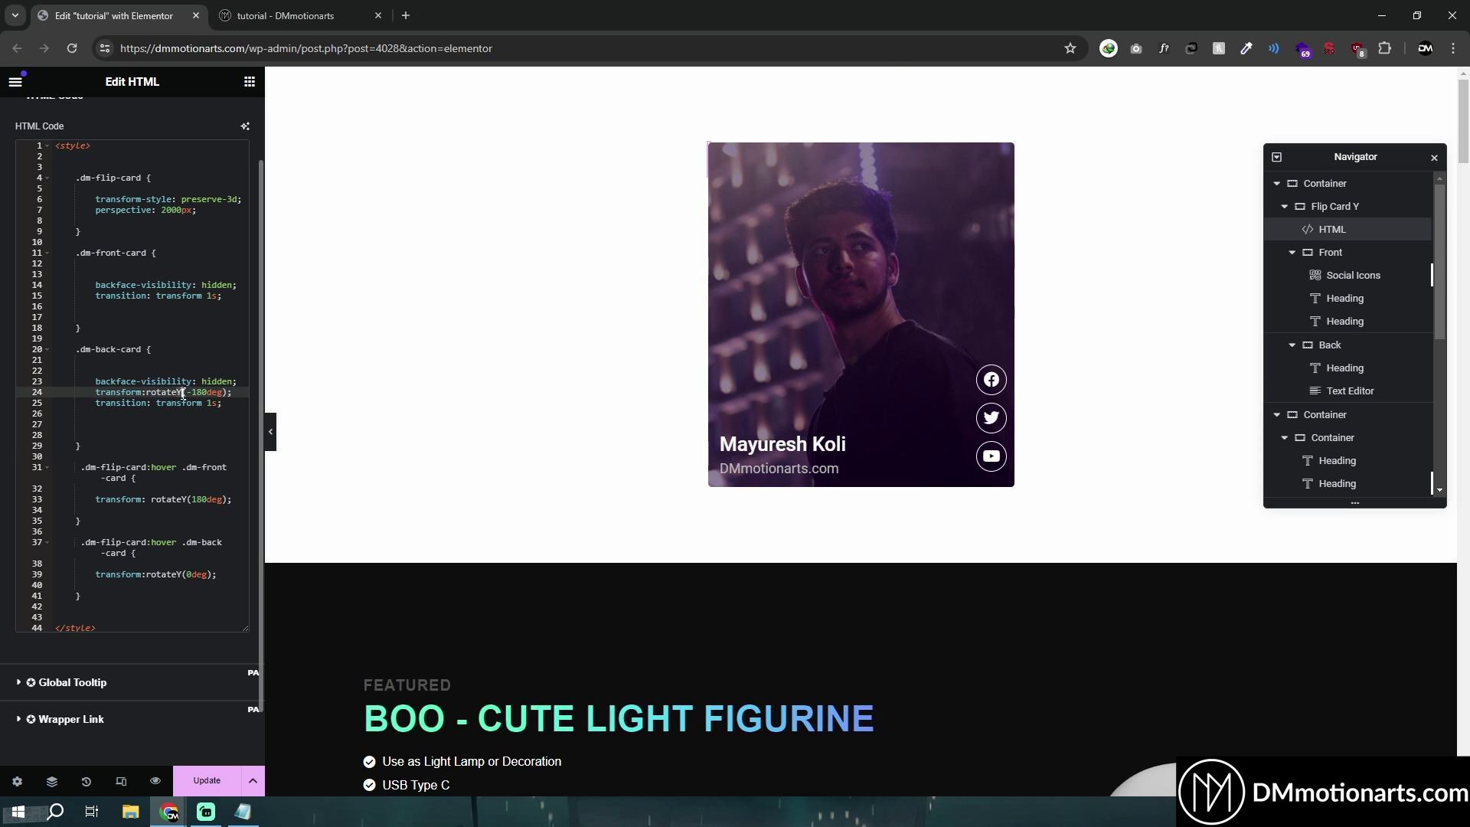
text(X)
click(189, 499)
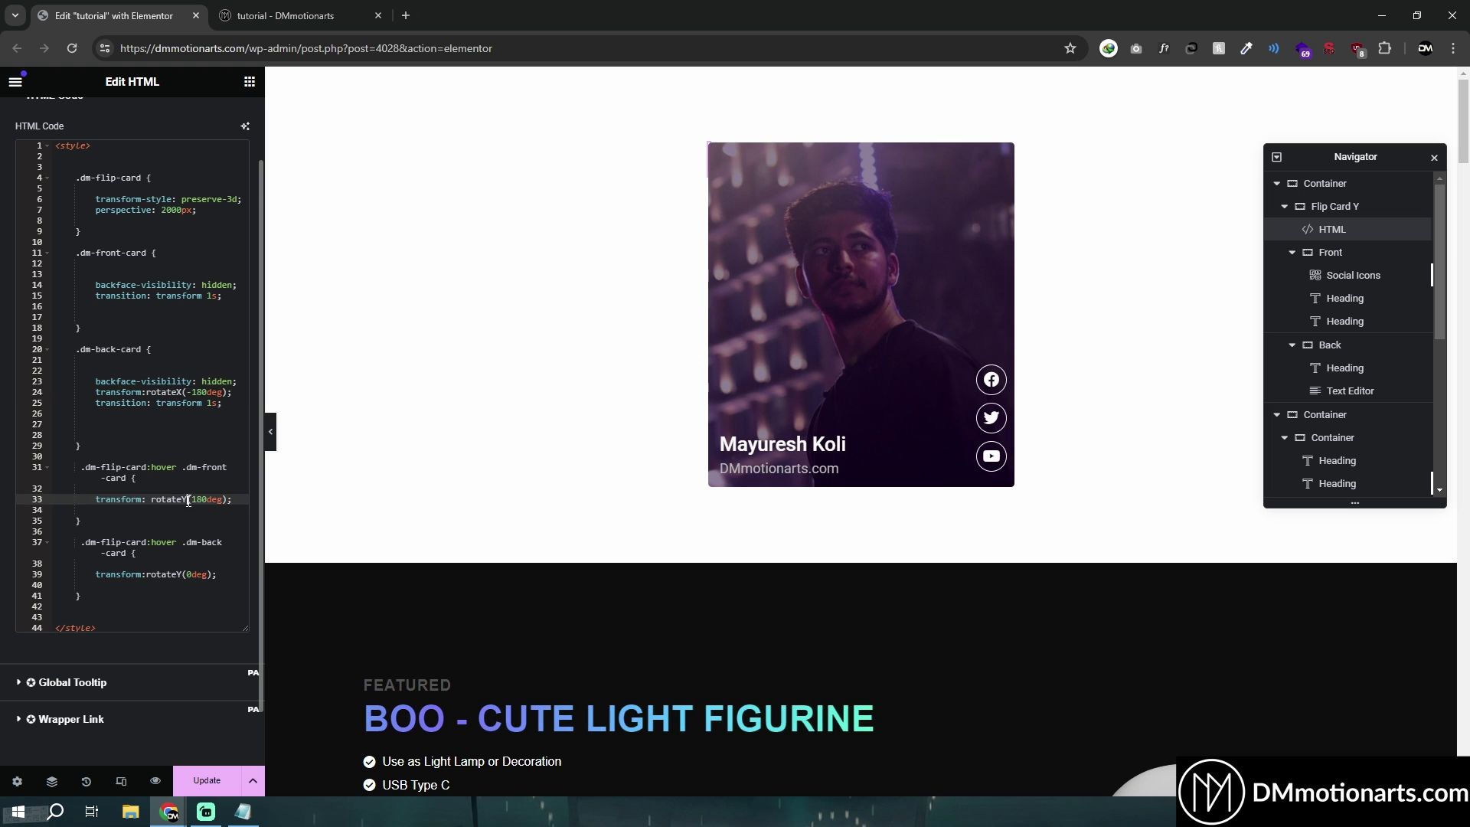
drag(183, 575, 177, 574)
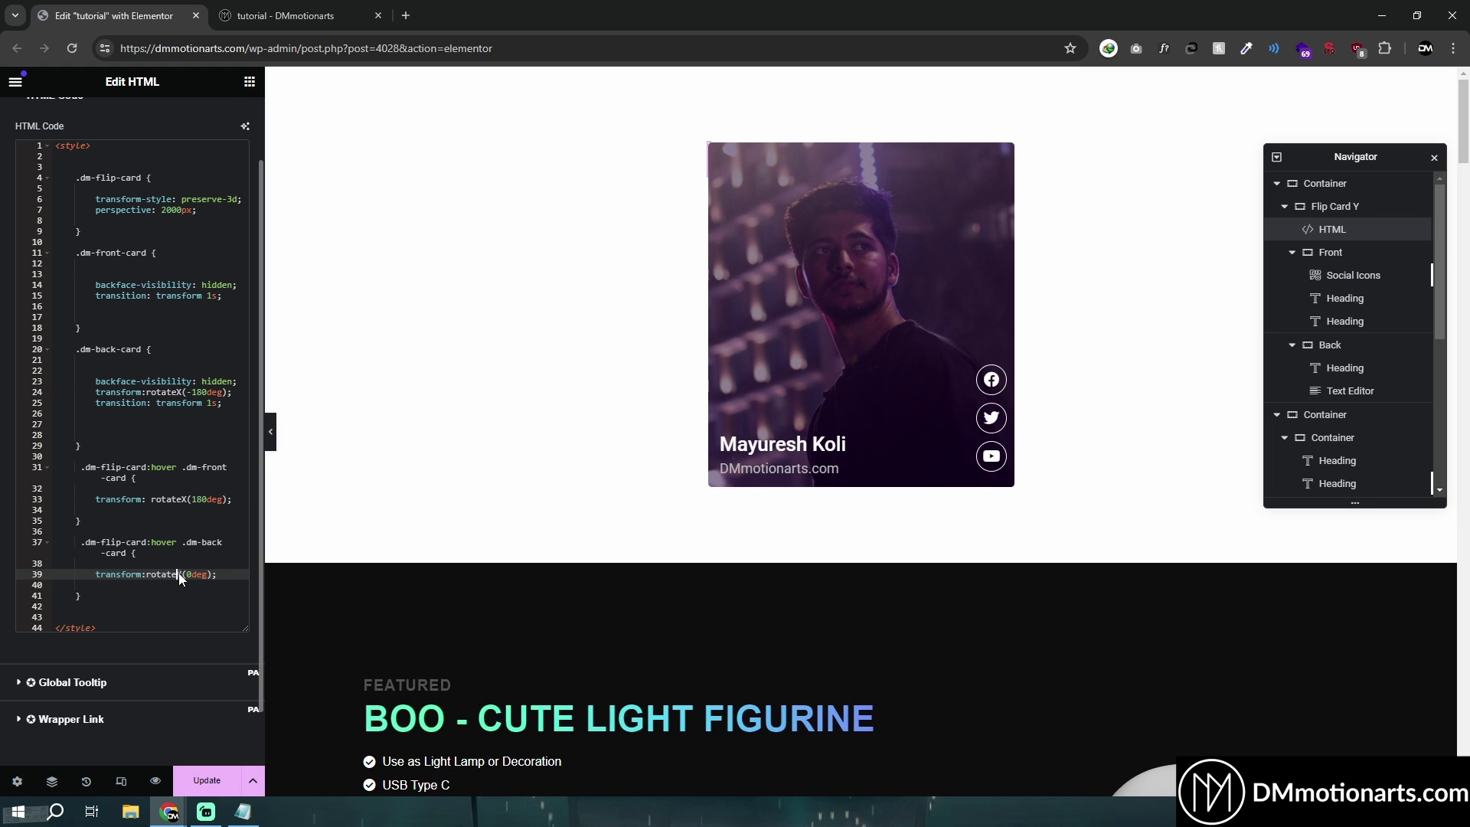
text(X)
click(212, 567)
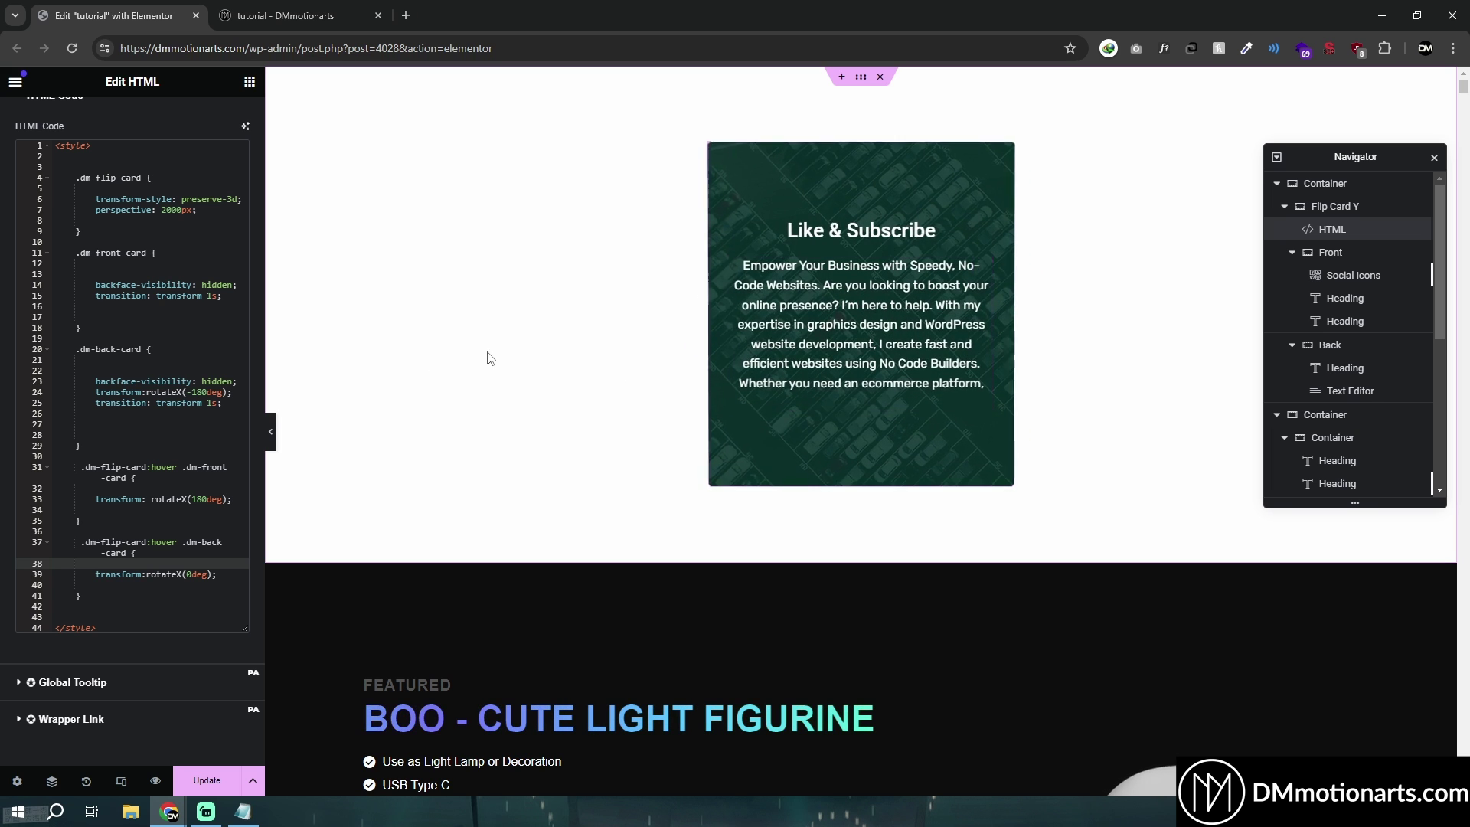
- Reverse the vertical flip with rotateX(180deg) in .dm-back-card and rotateX(-180deg) in the front card's hover rule
click(190, 392)
key(BackSpace)
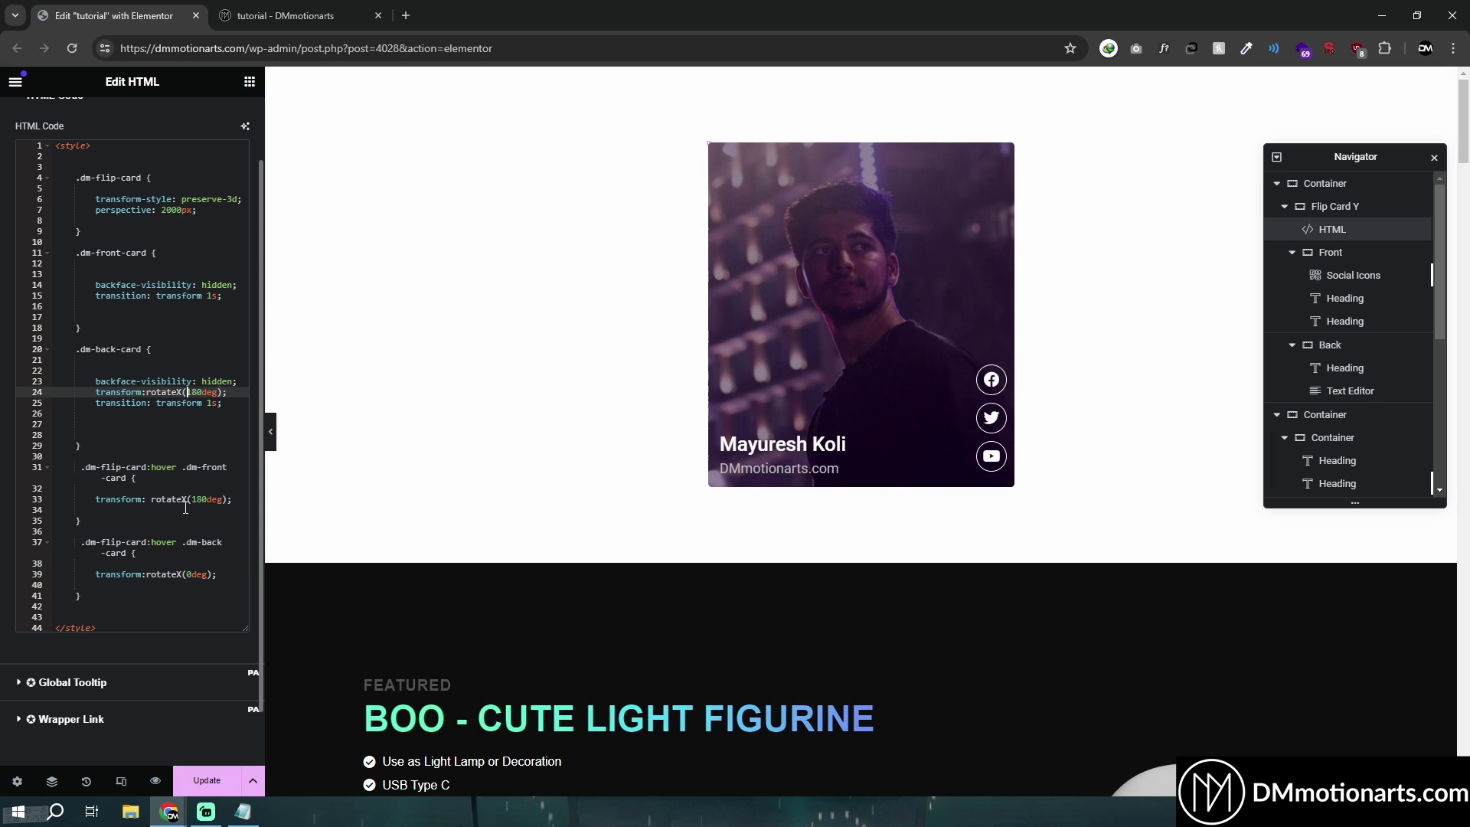
click(190, 499)
text(-)
click(161, 491)
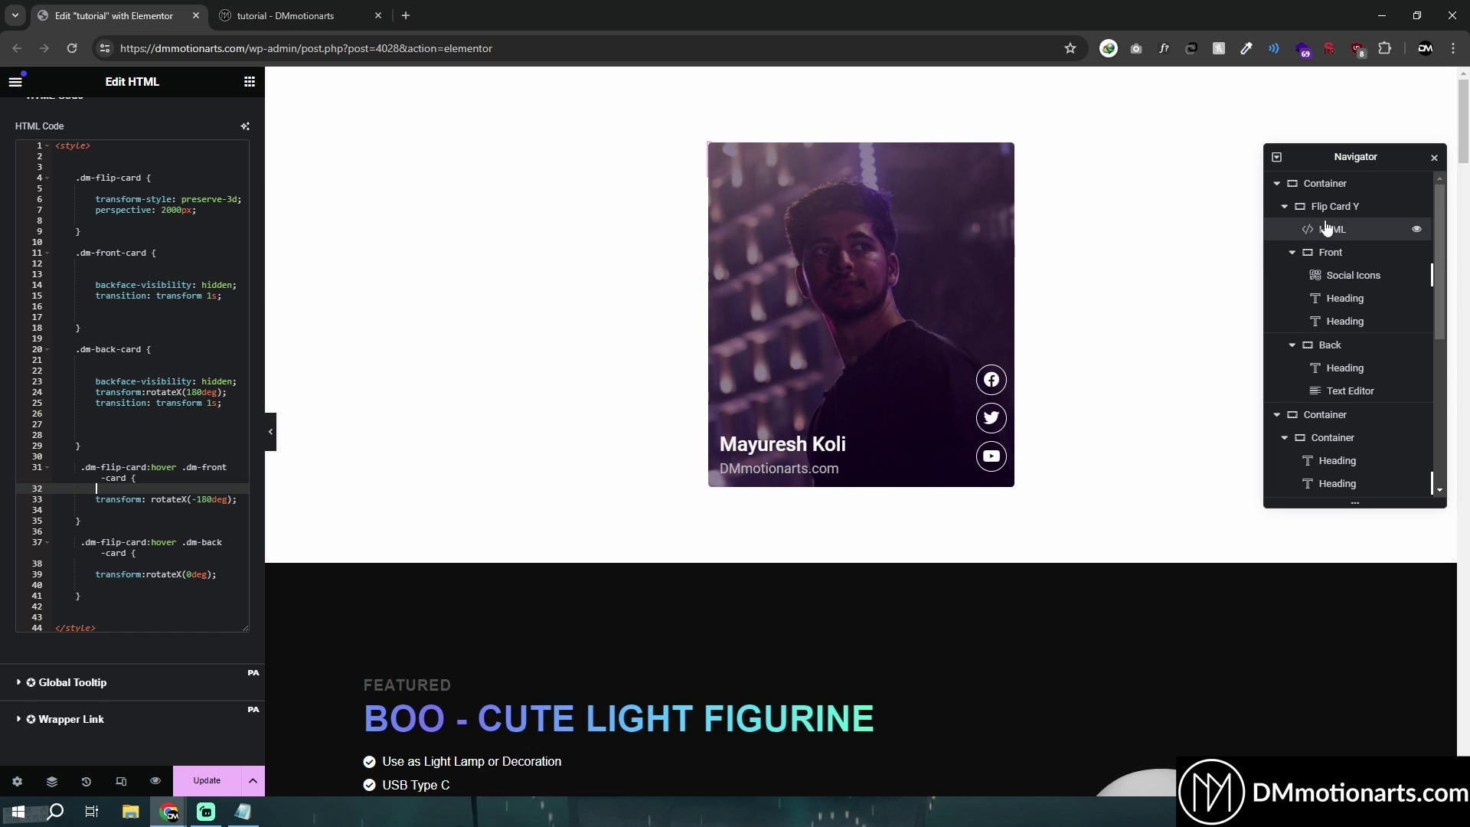
- Cut all the CSS code out of the HTML widget and delete the widget from Flip Card Y
click(117, 602)
drag(116, 601, 63, 178)
key(ctrl+a)
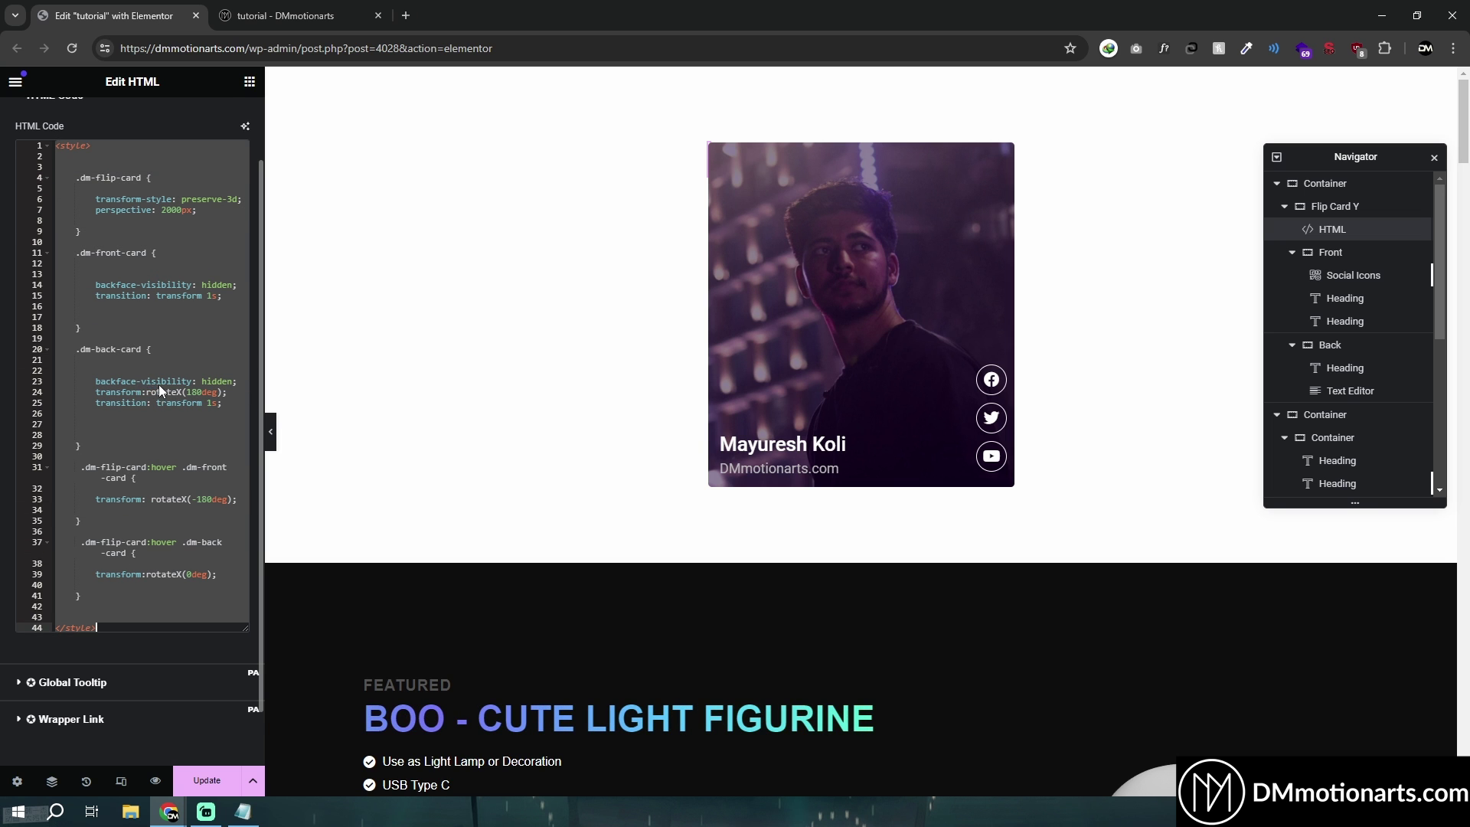
key(ctrl+x)
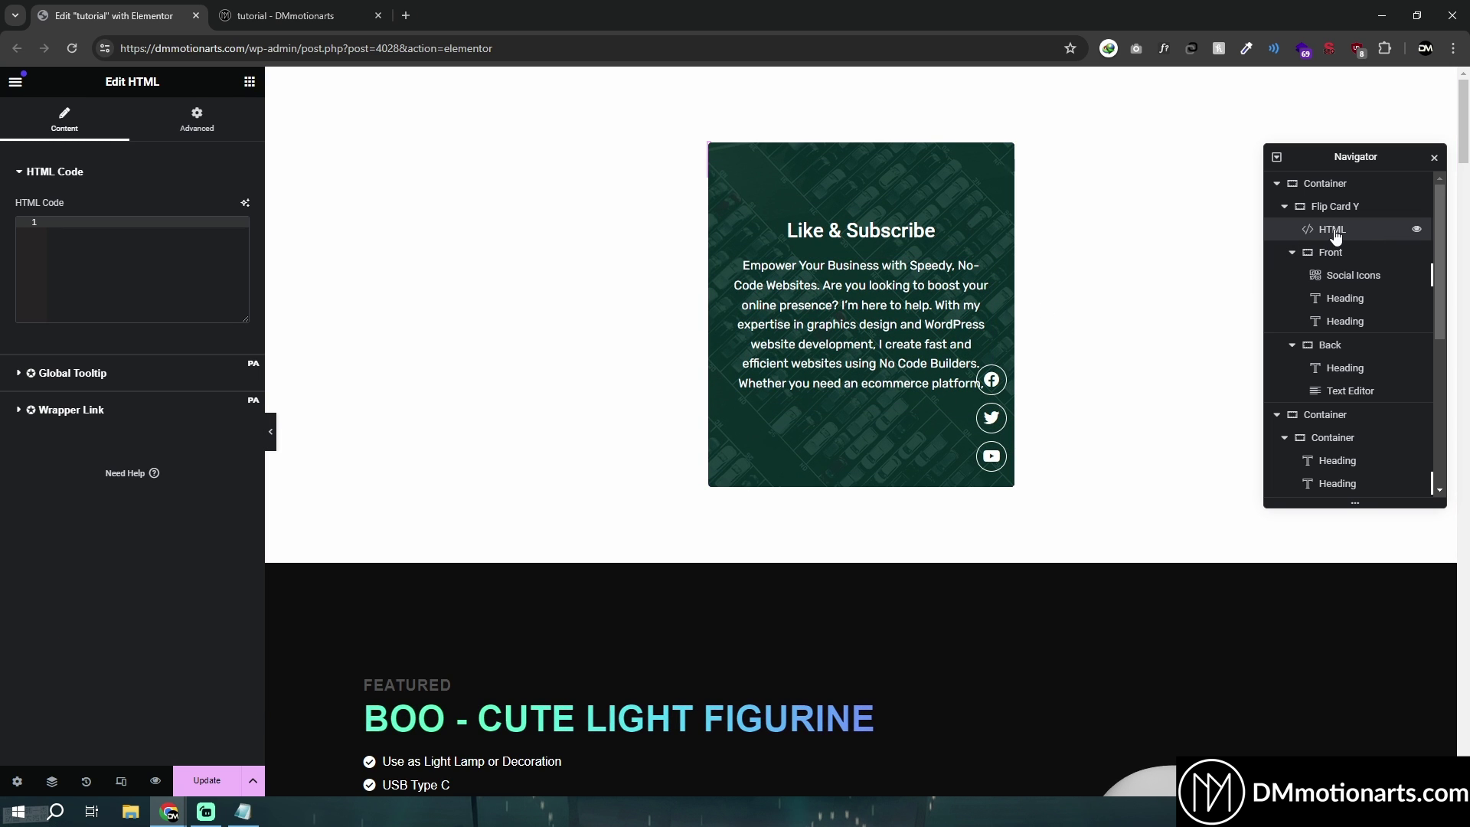
right_click(1341, 230)
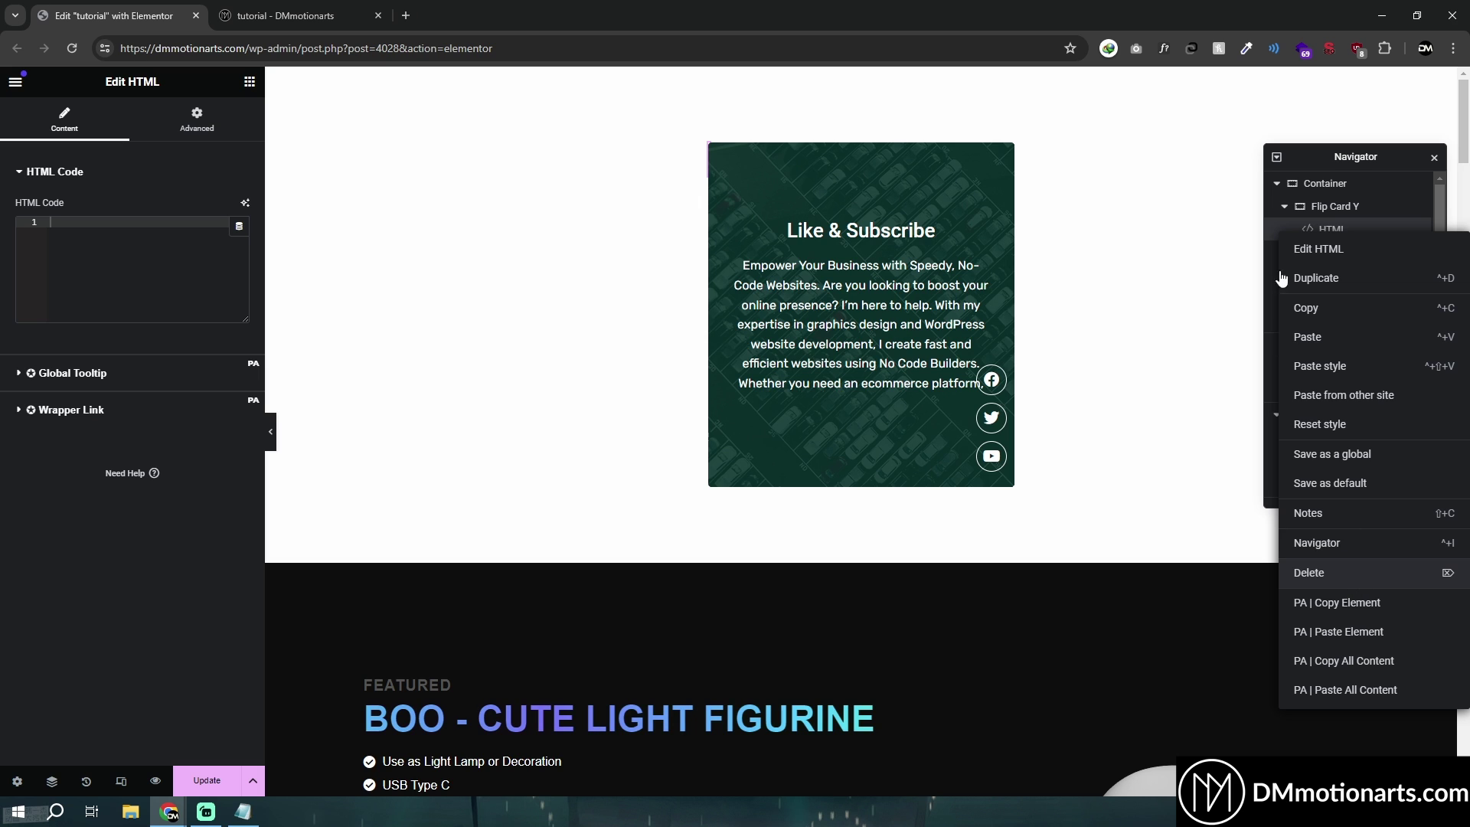
key(Delete)
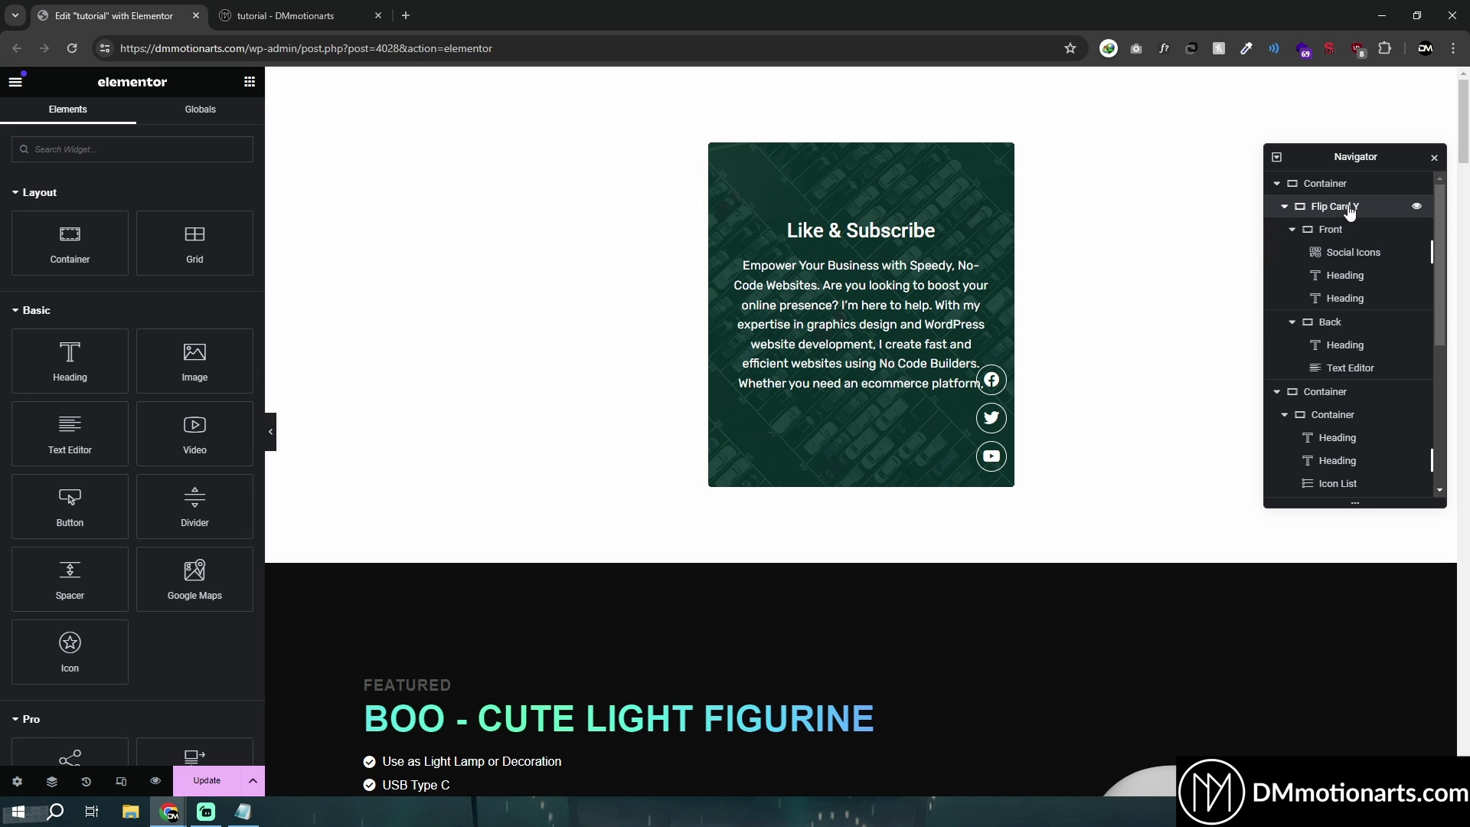
- Paste the flip card rules, without the style tags, into the Flip Card Y container's custom CSS
click(297, 170)
click(216, 126)
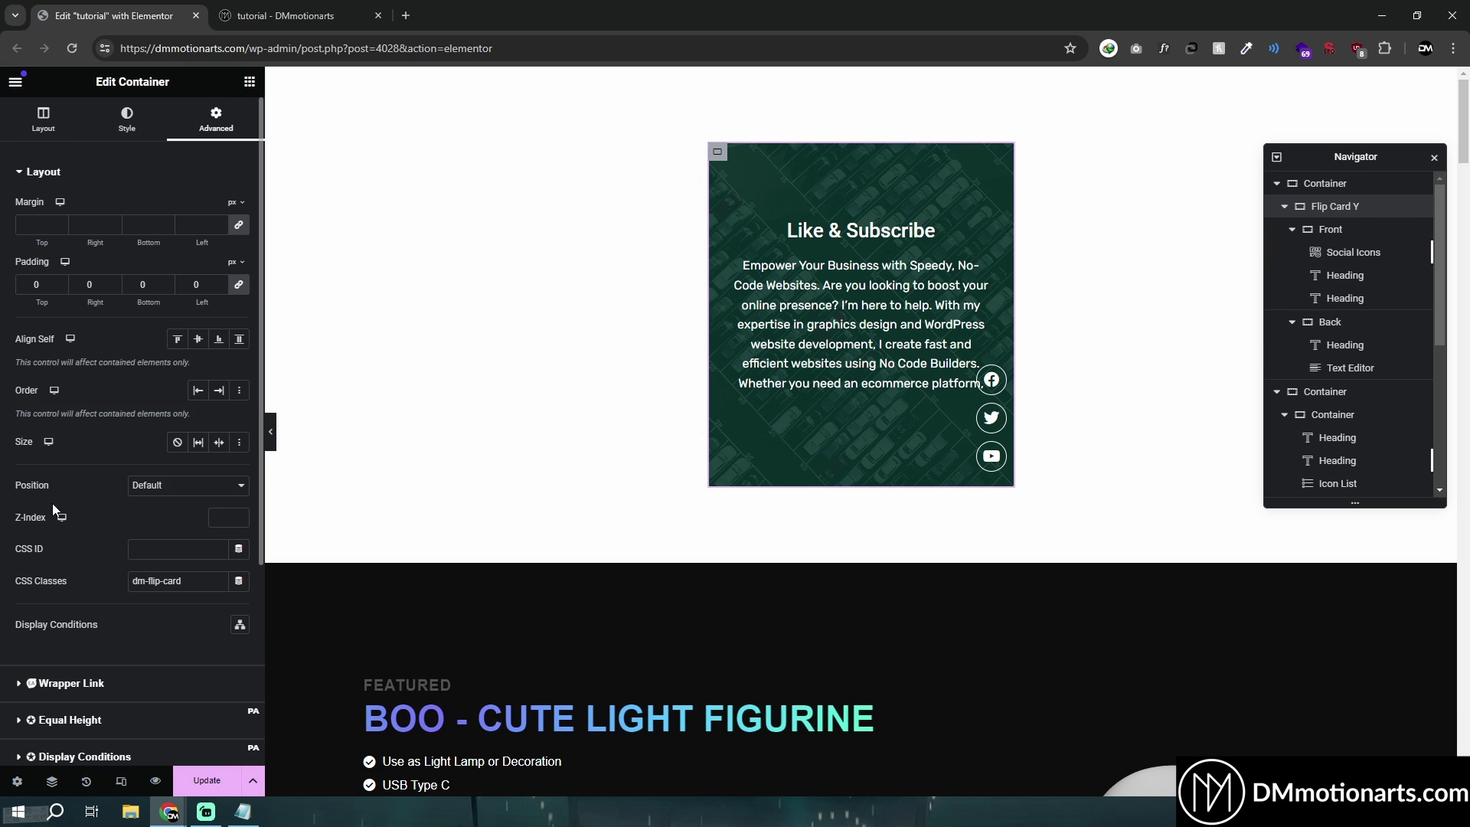
scroll(61, 529, down, 5)
click(64, 657)
key(ctrl+v)
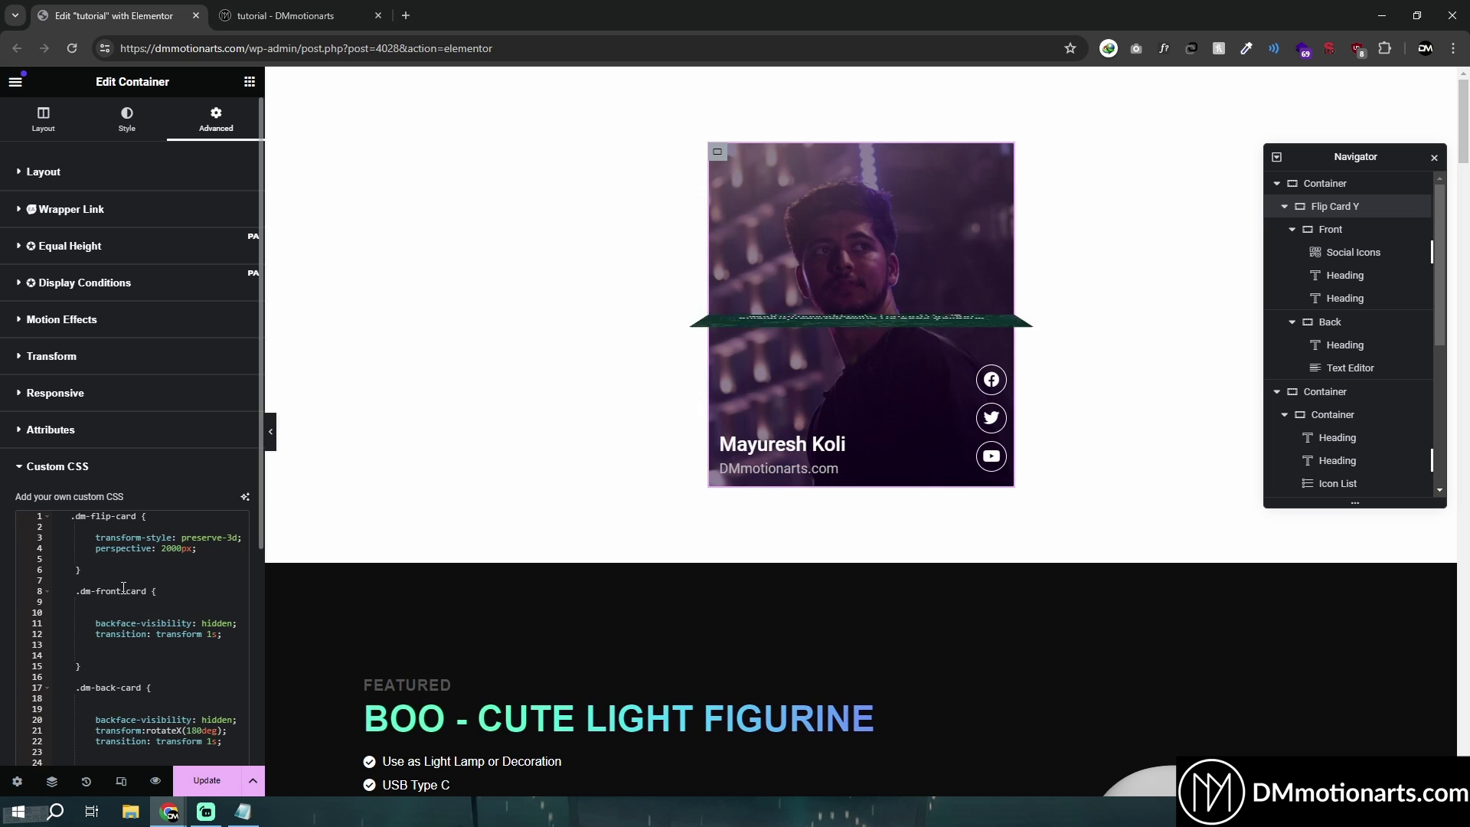